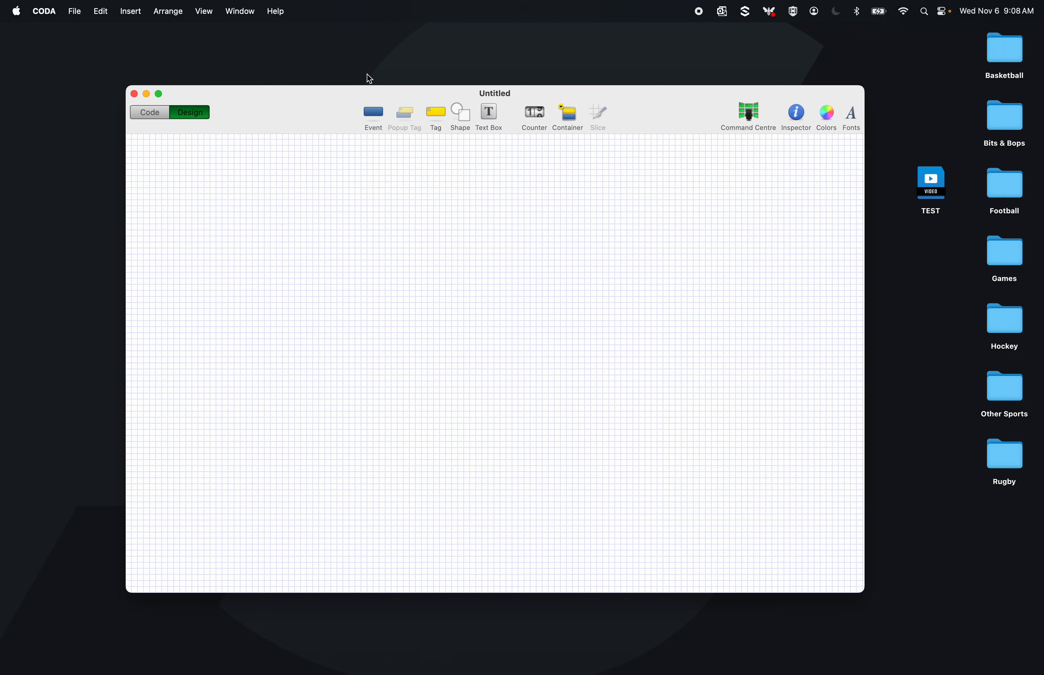
- Enlarge the untitled code window and reposition it on the desktop
left_click_drag(316, 102, 351, 93)
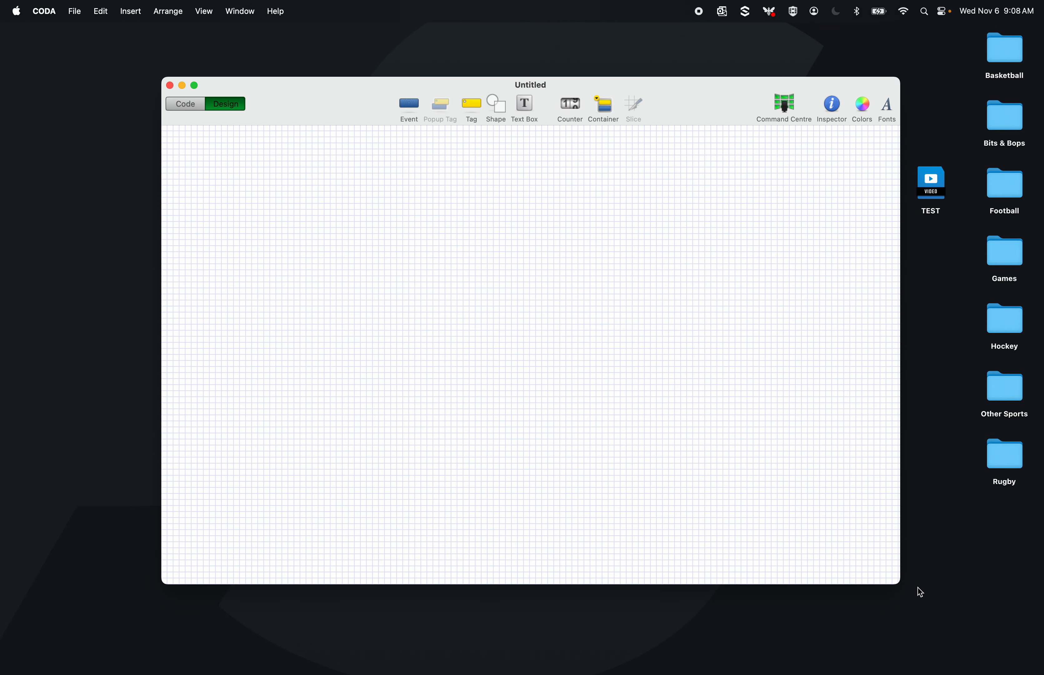
left_click_drag(897, 580, 889, 640)
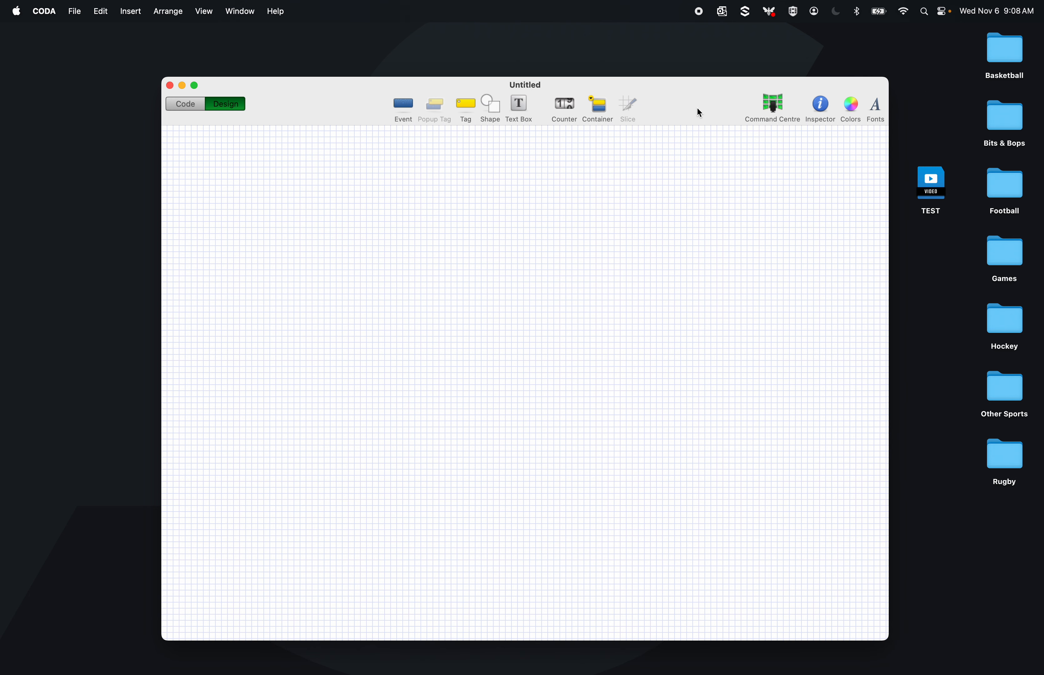
left_click_drag(697, 108, 708, 89)
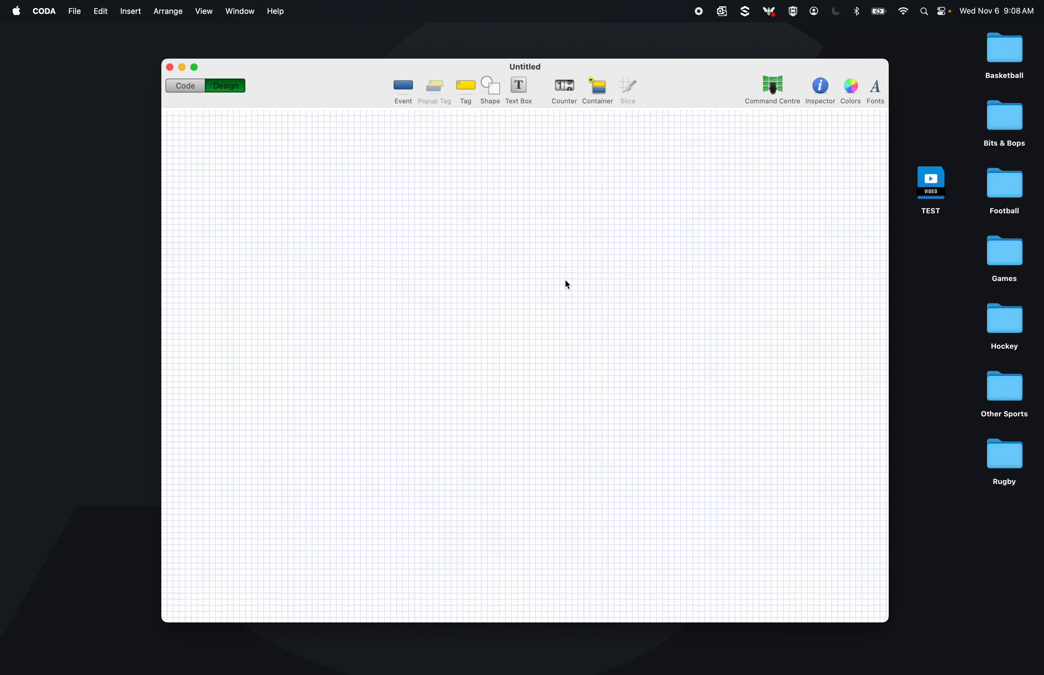
left_click_drag(313, 90, 204, 78)
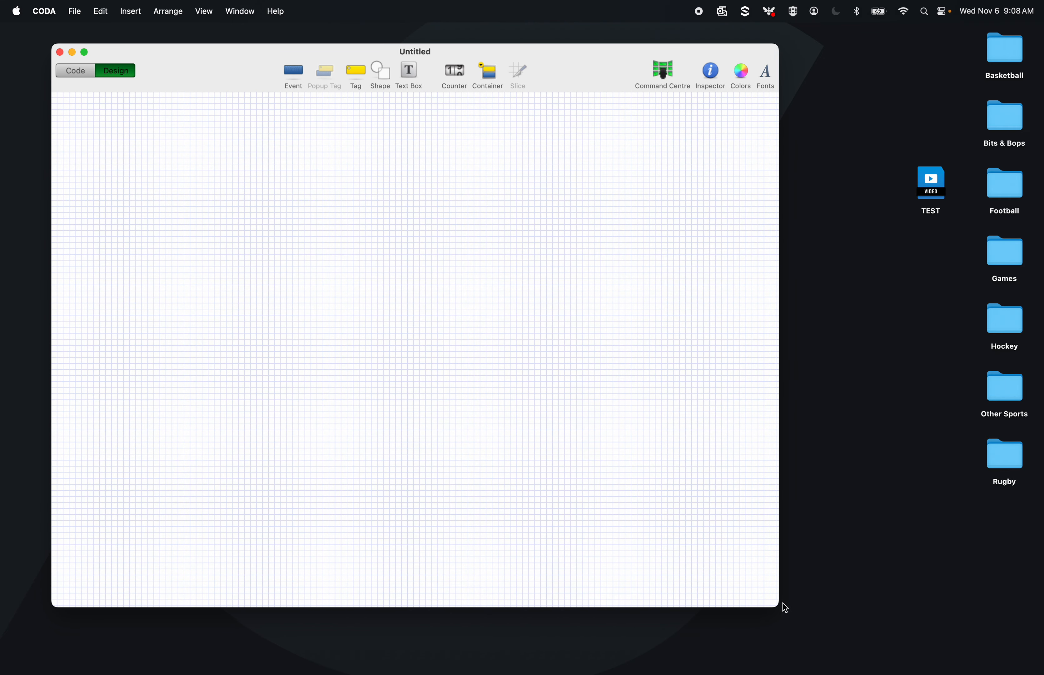
left_click_drag(785, 607, 915, 622)
left_click_drag(652, 71, 661, 84)
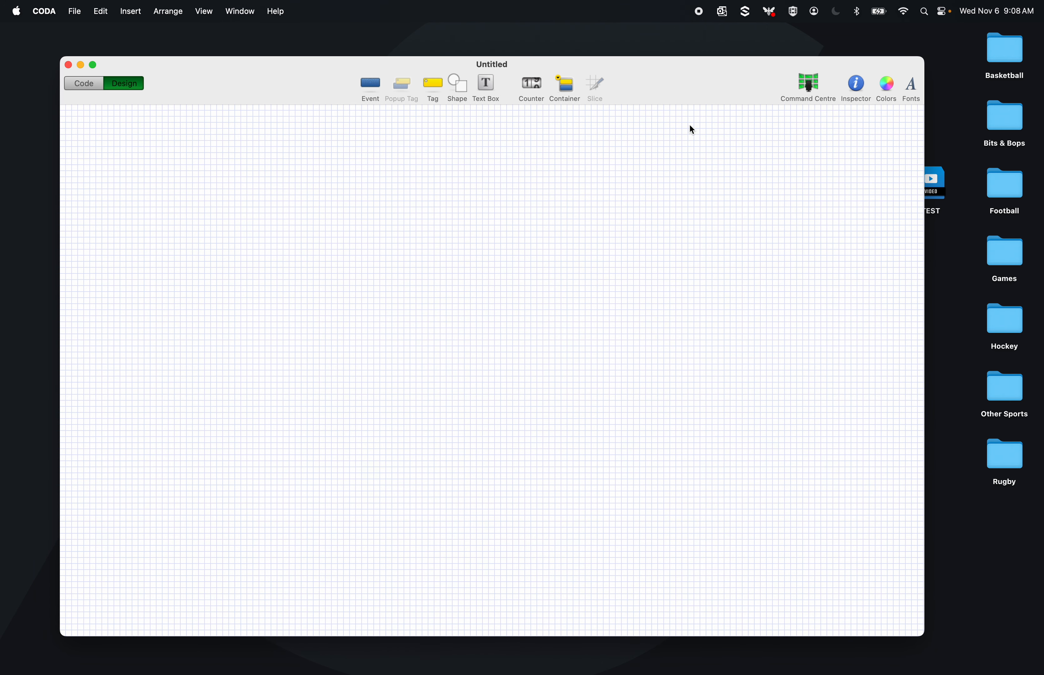
- Show the iPad Landscape device bounds on the canvas and hide them again
left_click(203, 11)
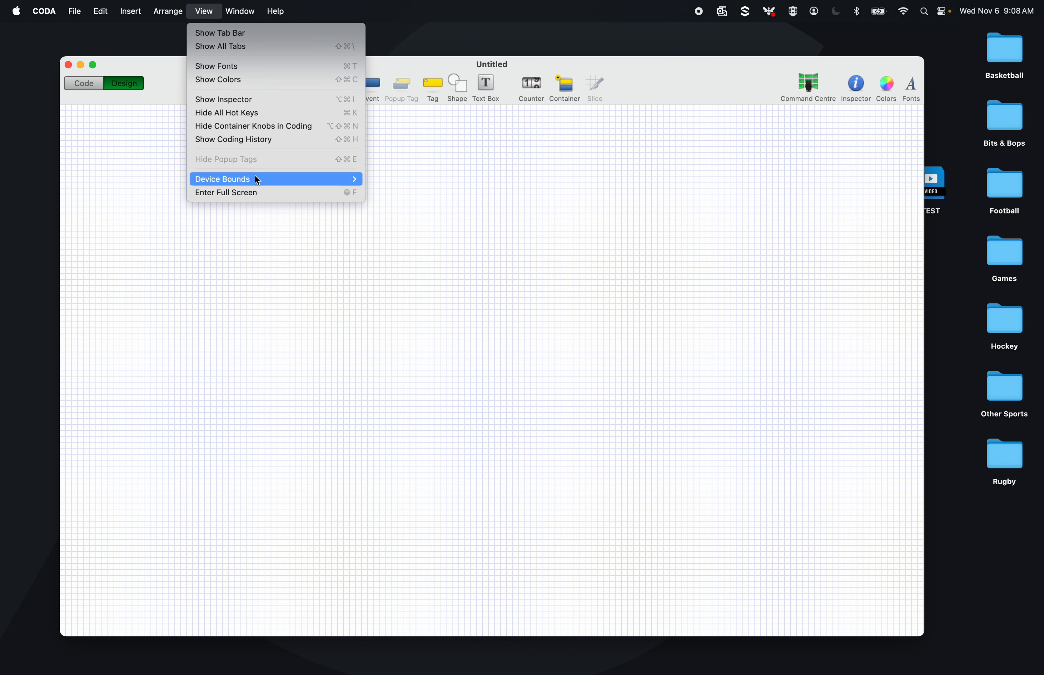
mouse_move(257, 180)
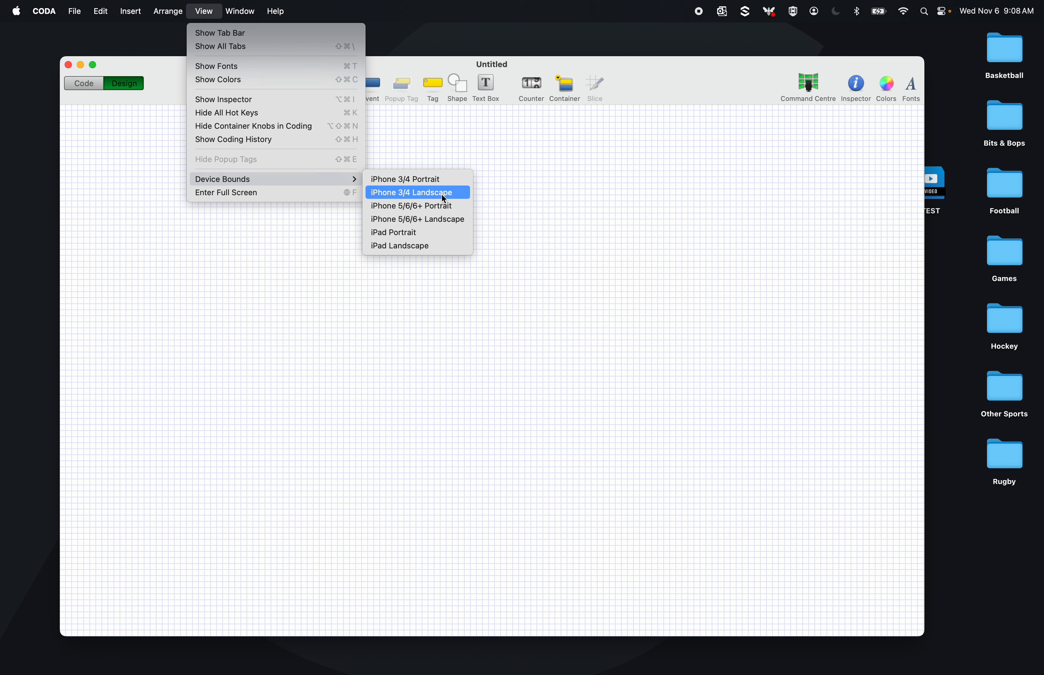
left_click(420, 247)
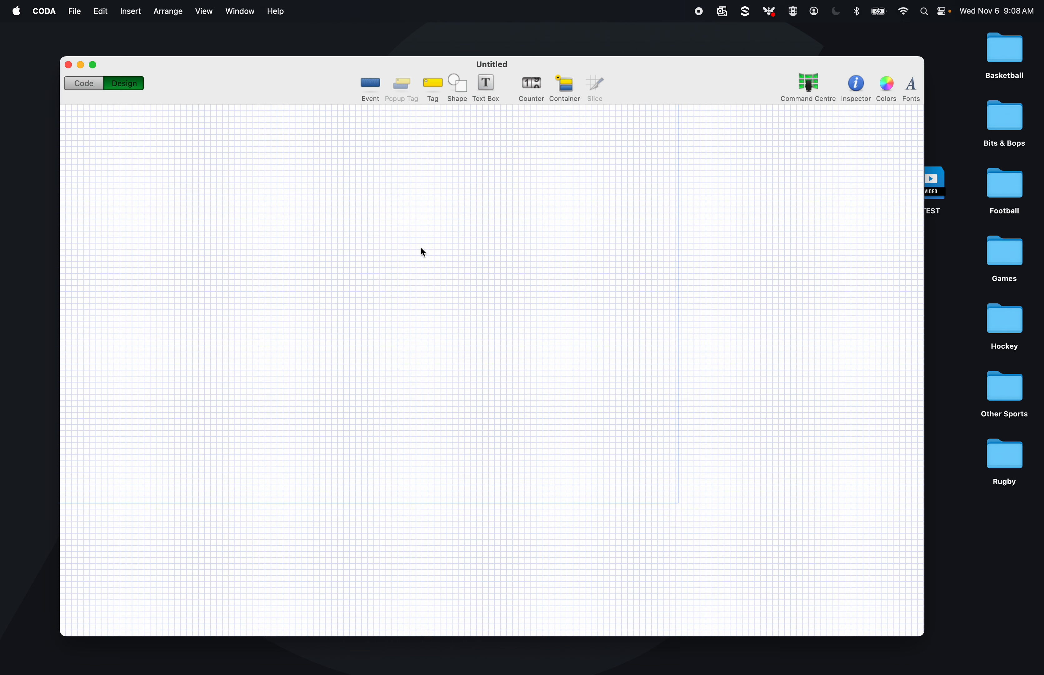
left_click(218, 10)
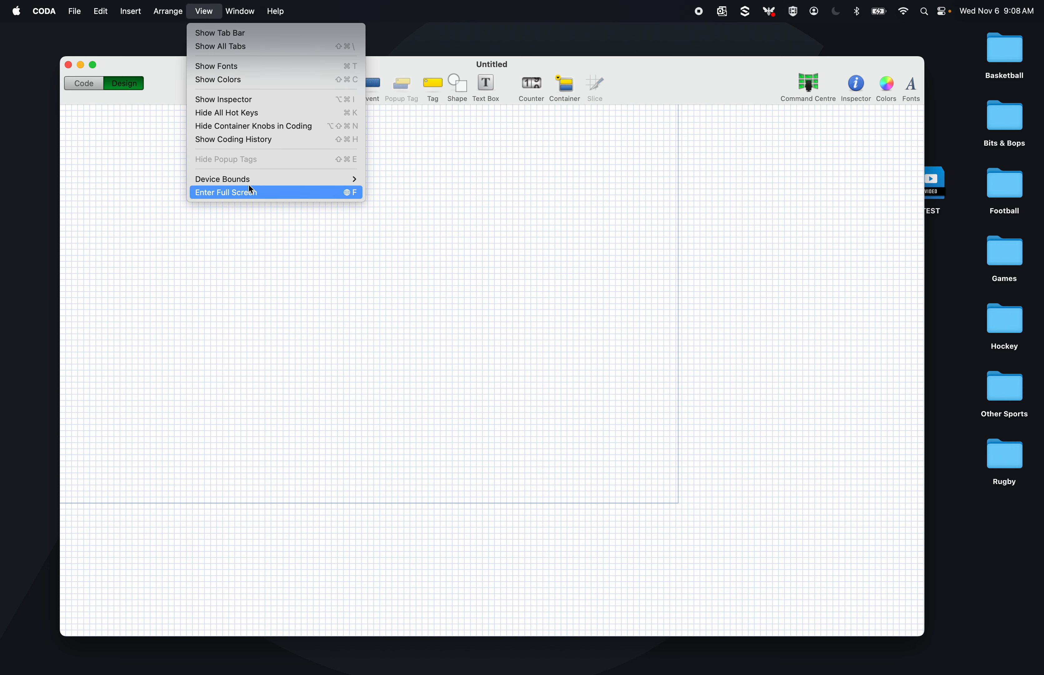
mouse_move(250, 179)
left_click(402, 246)
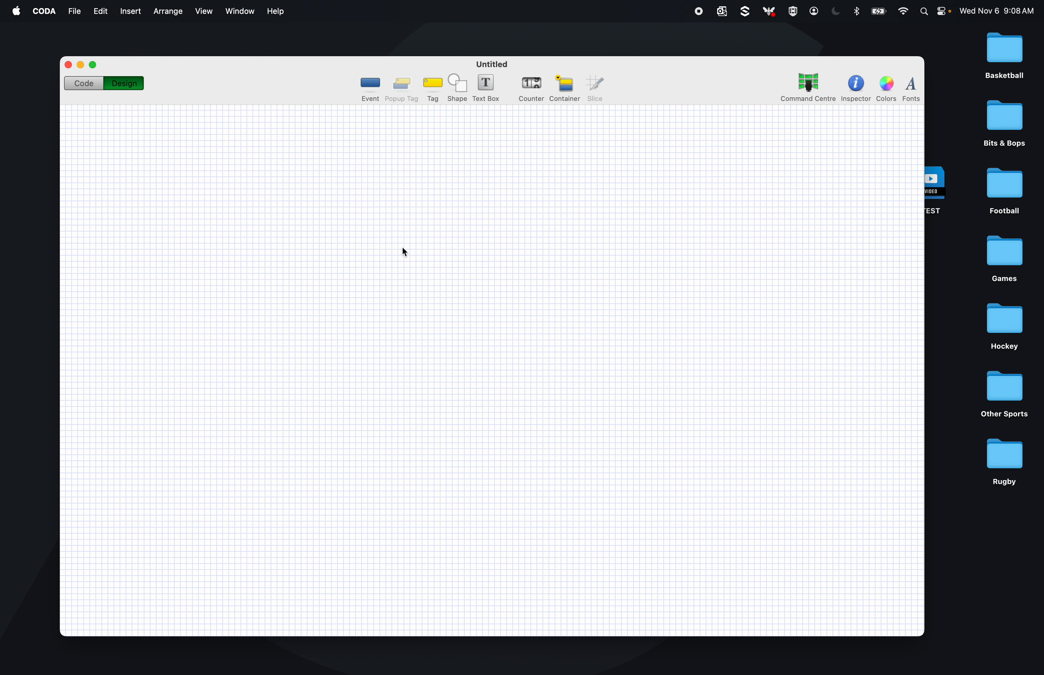
- Add an event button to the blank canvas and place it at about X 280, Y 103
left_click_drag(274, 63, 310, 60)
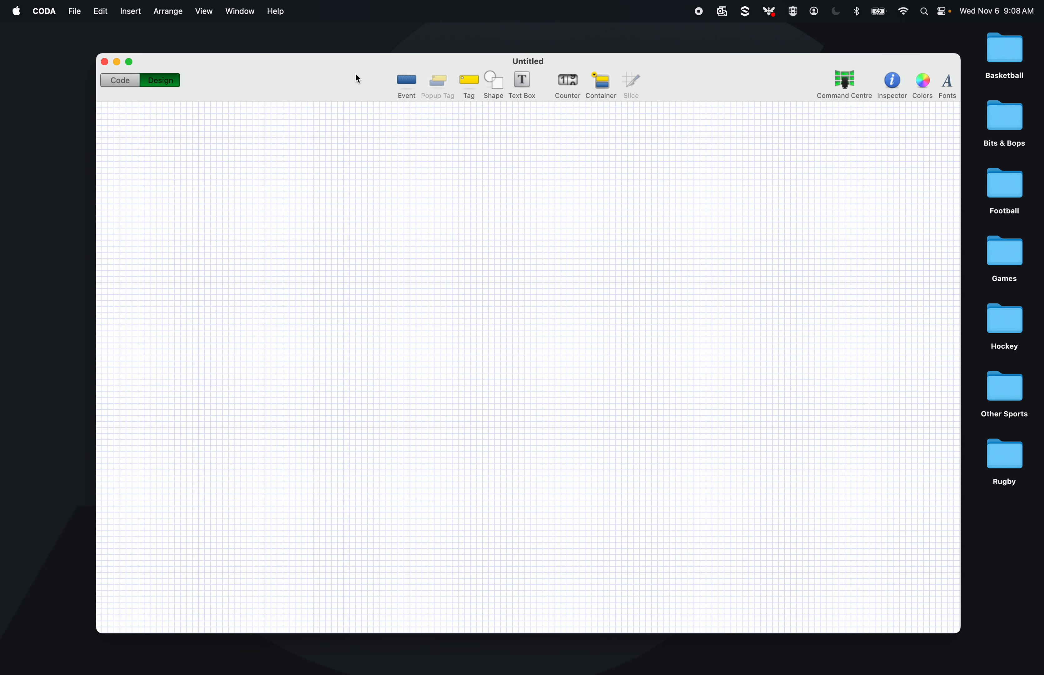
left_click(406, 82)
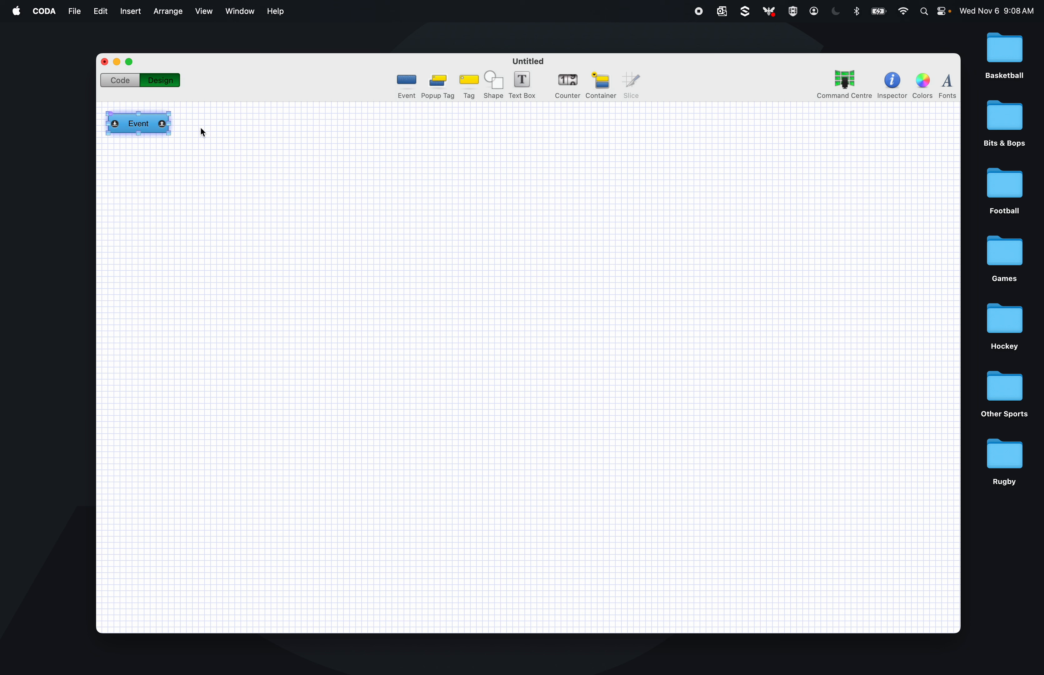
left_click_drag(147, 123, 306, 173)
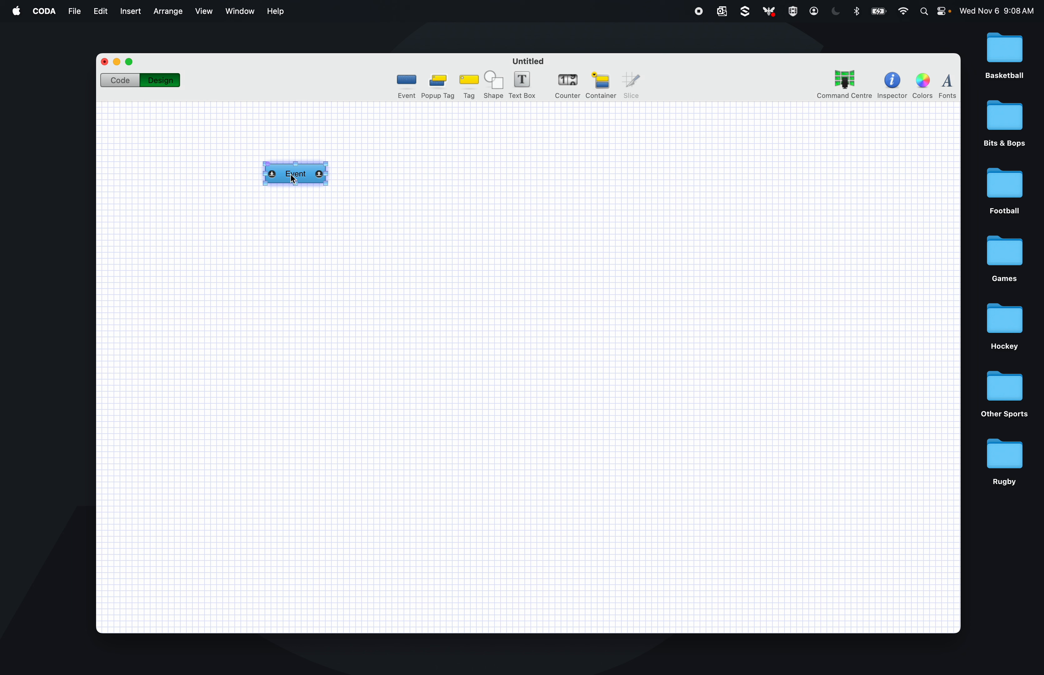
left_click(330, 187)
left_click(319, 181)
- Open the event button's appearance settings in the Inspector, with the Inspector placed clear of the button
left_click(893, 83)
left_click_drag(785, 105, 756, 101)
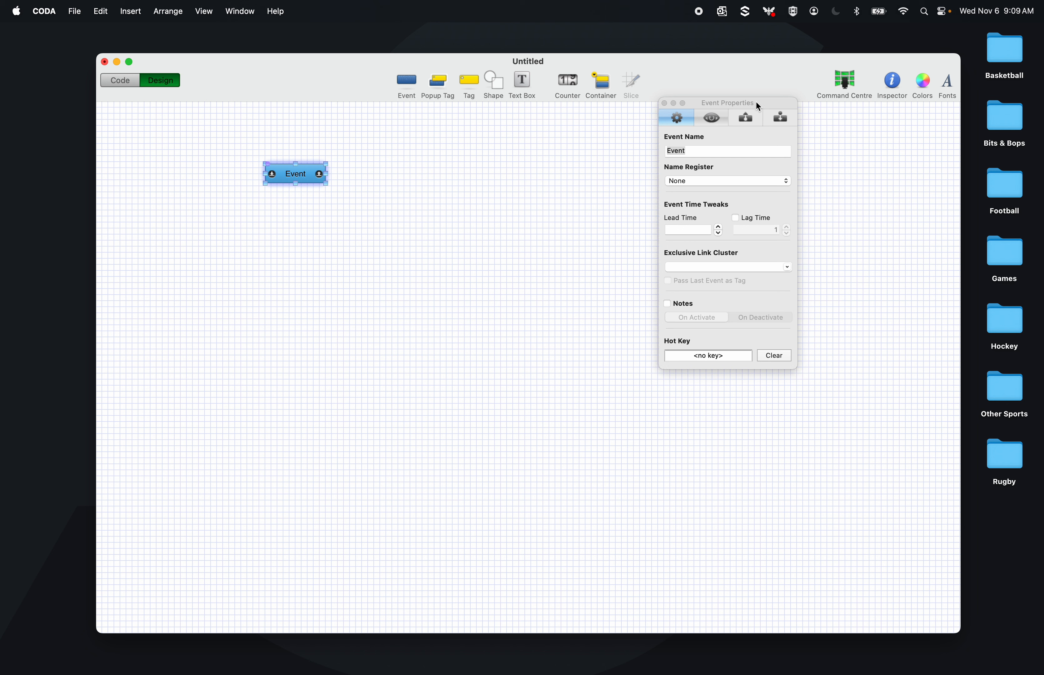
left_click(718, 116)
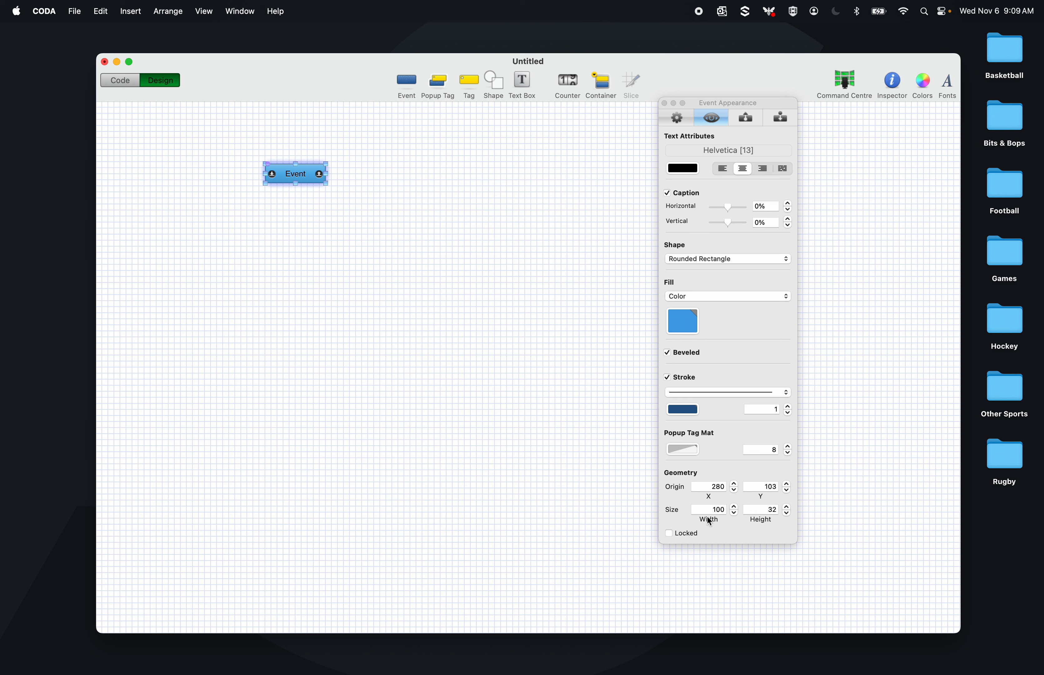
- Set the event button's size to 150 wide and 50 high
left_click(726, 509)
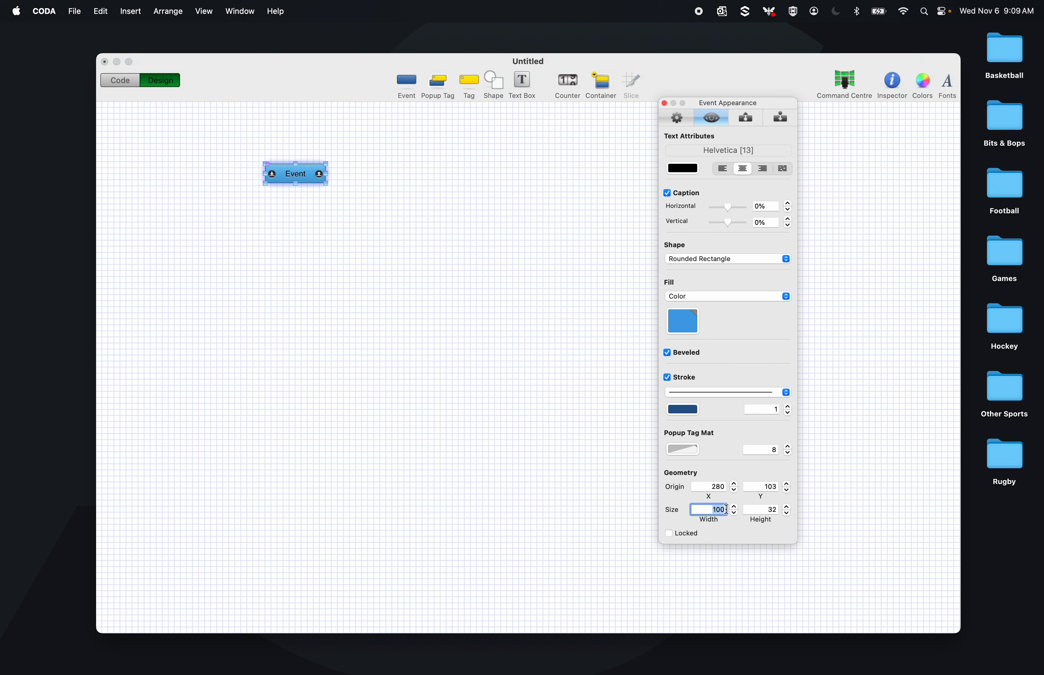
type("150")
key("Return")
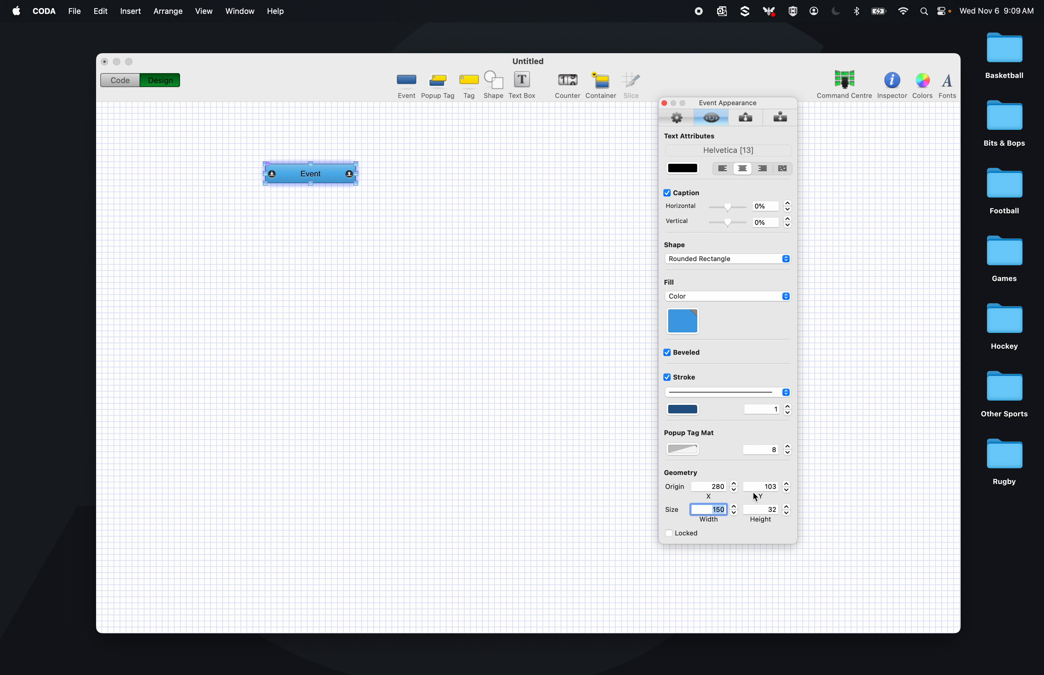
key("Tab")
type("50")
key("Return")
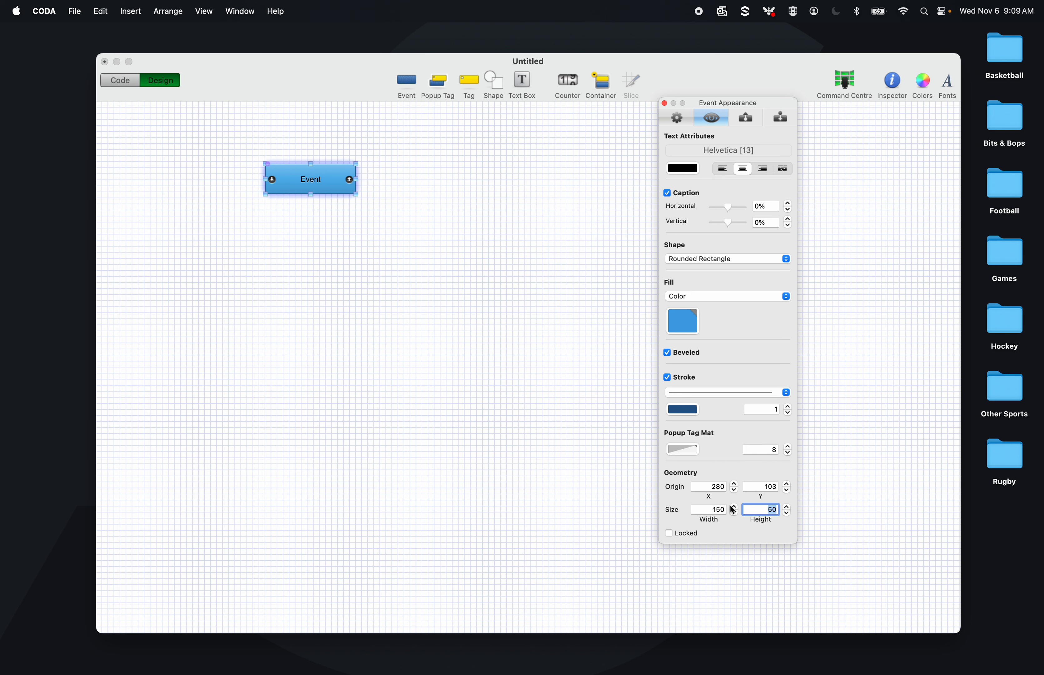
- Resize the event button to 125 wide and 75 high, and move it to about X 212, Y 61
left_click(715, 510)
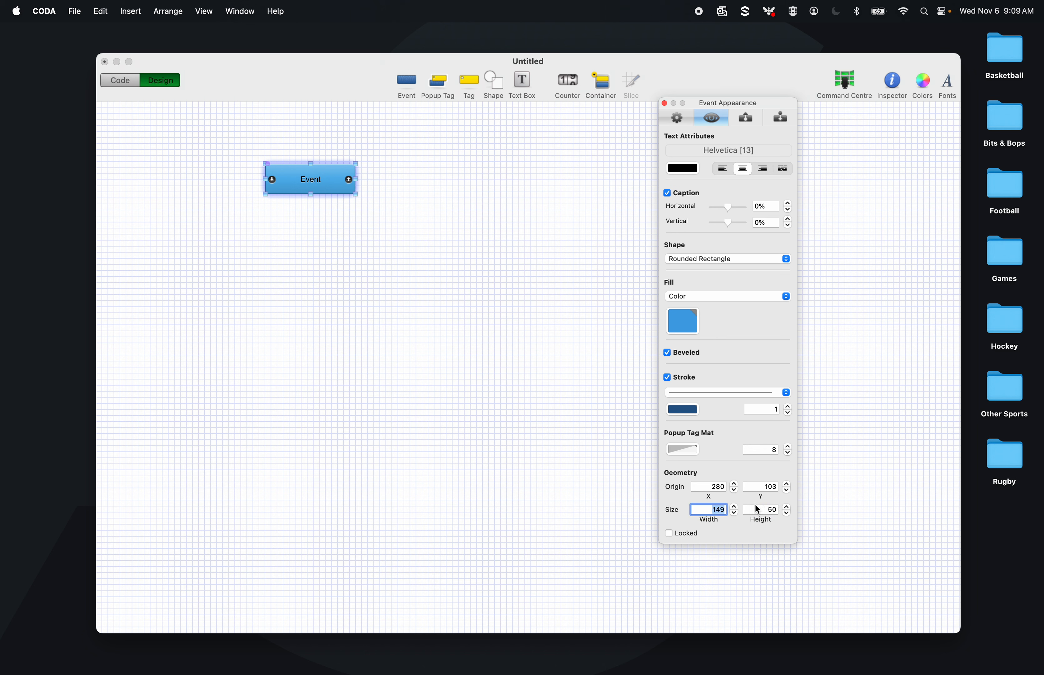
type("125")
key("Return")
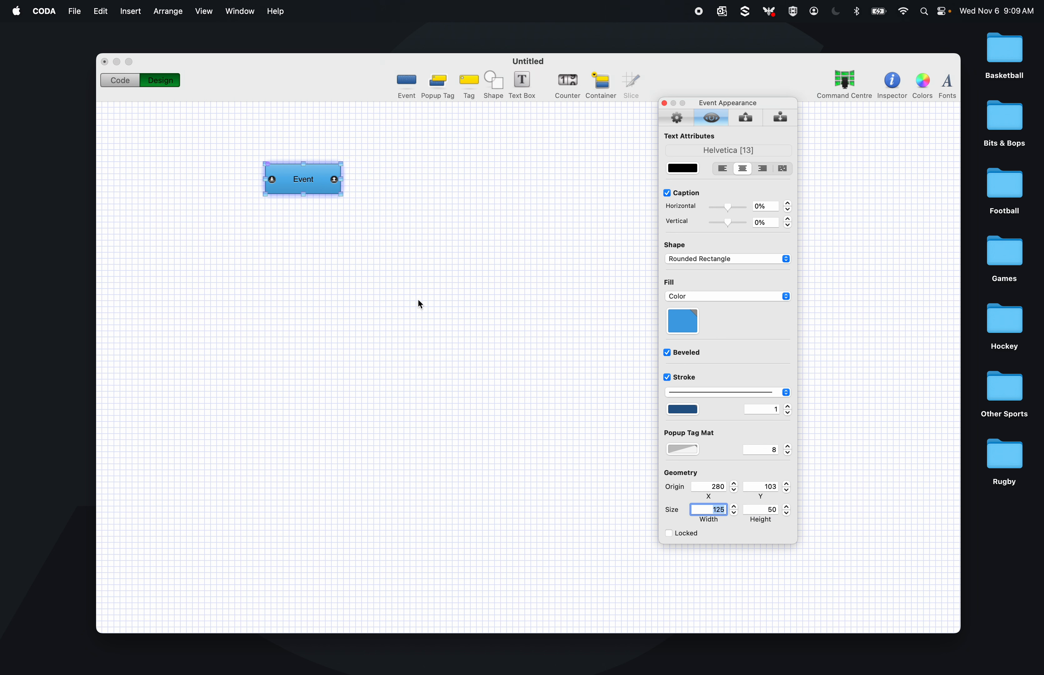
left_click(765, 512)
type("25")
key("Return")
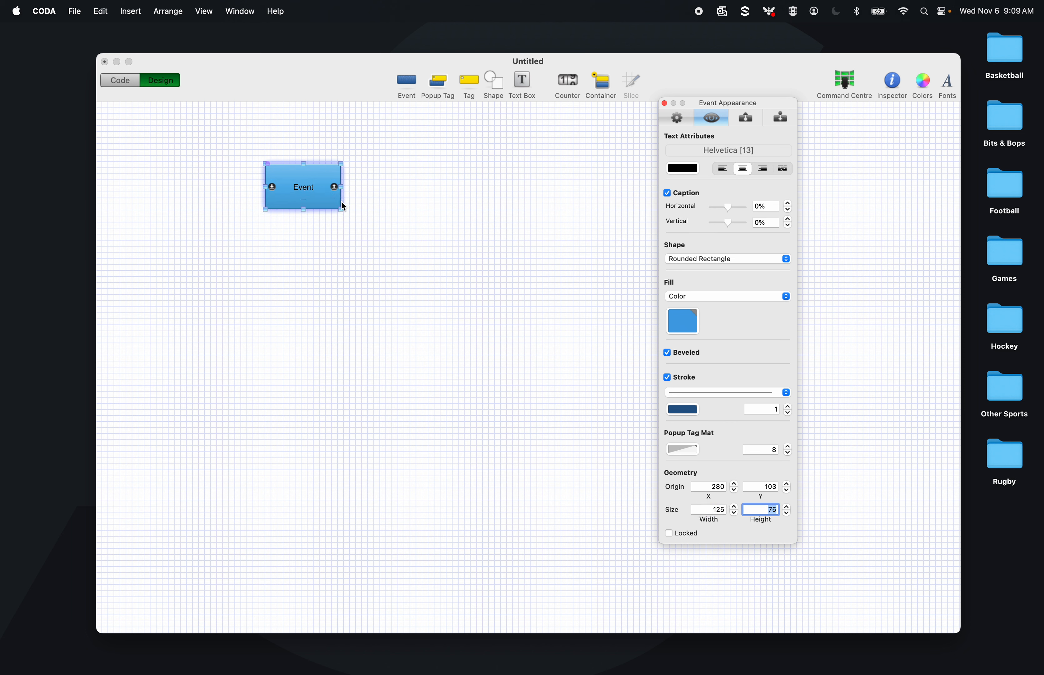
left_click_drag(308, 197, 269, 172)
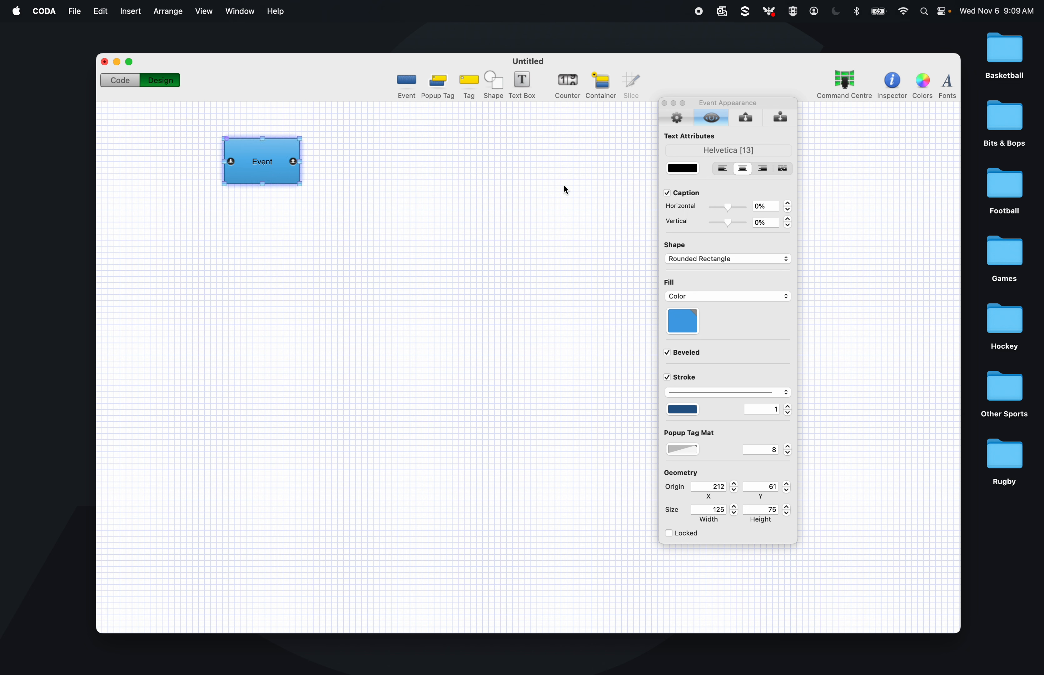
- Change the event button's fill to the Nickel gray pencil colour
left_click(681, 324)
scroll(282, 332, "up", 1)
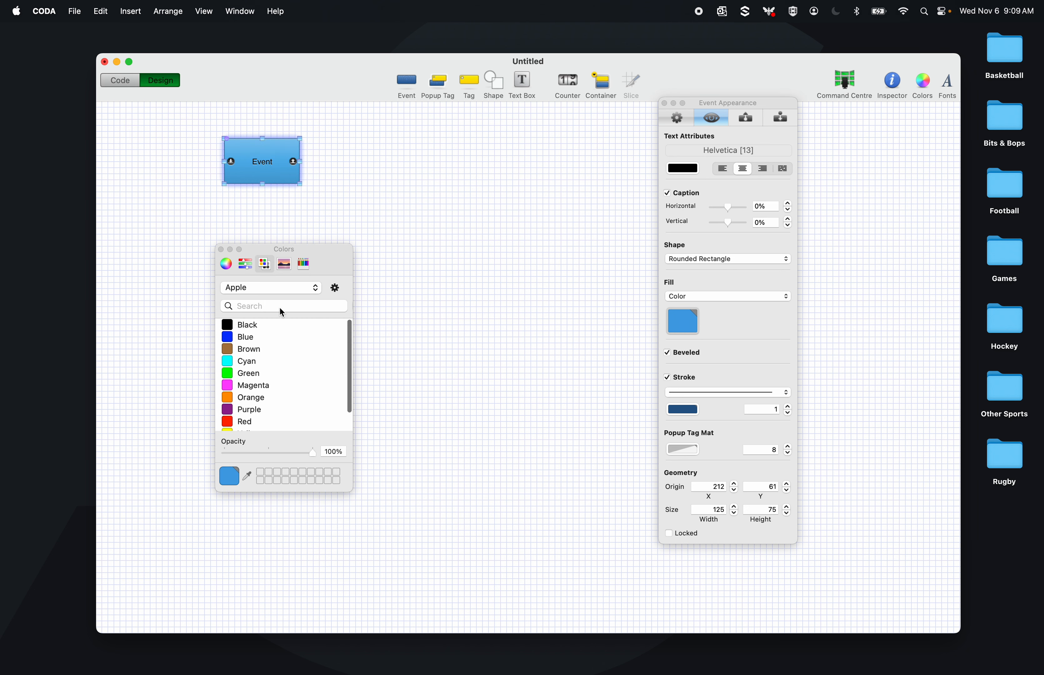
left_click(303, 263)
left_click(278, 321)
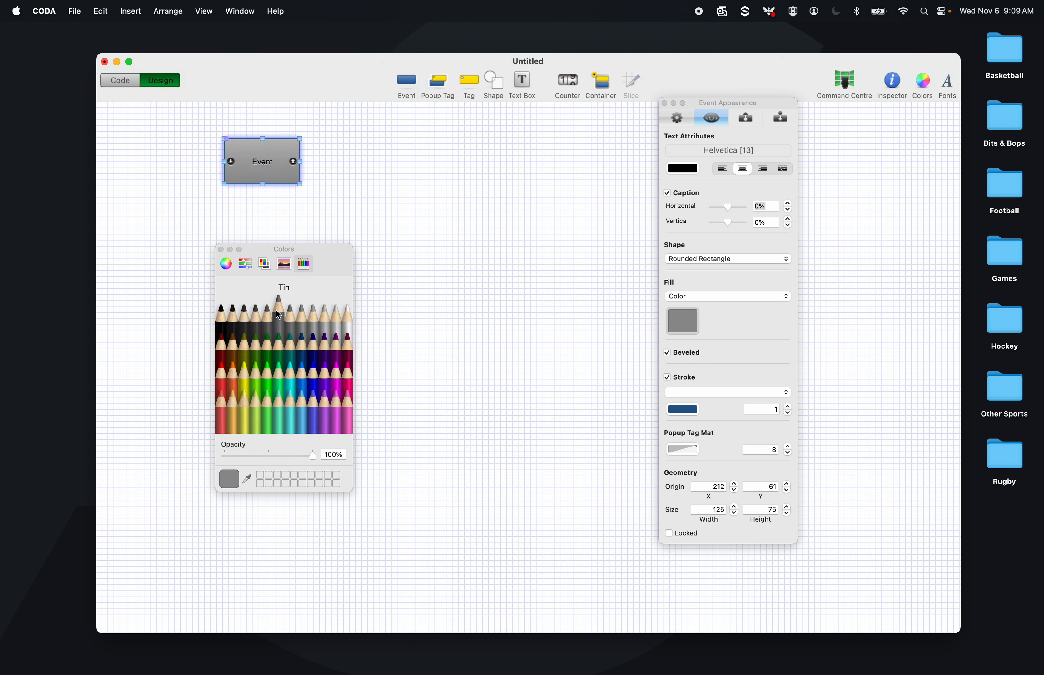
left_click(300, 313)
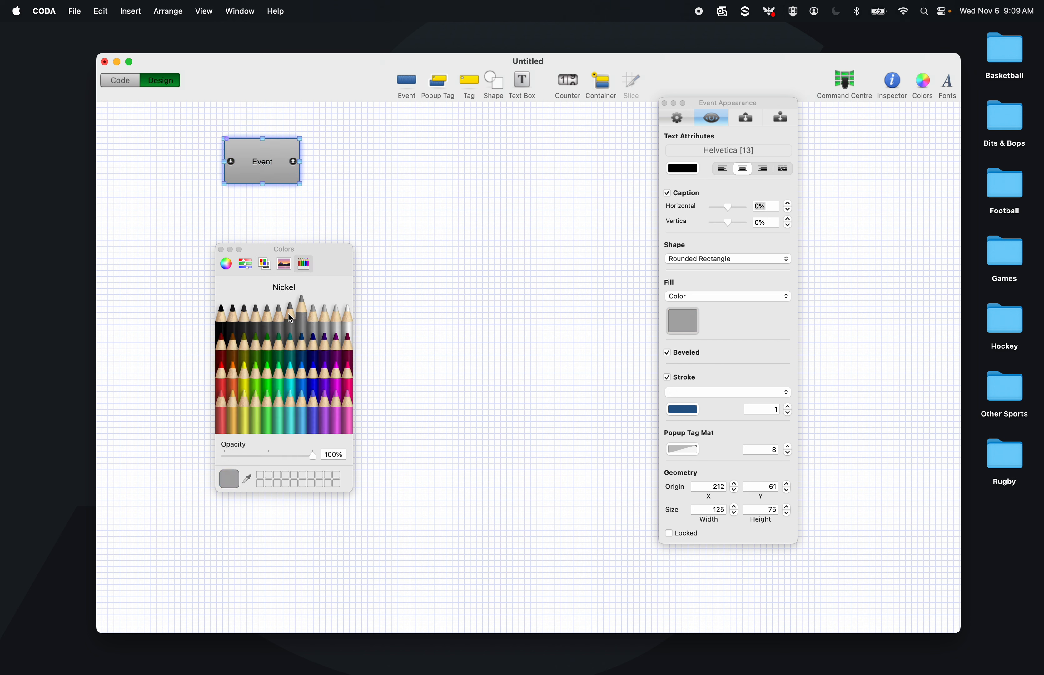
left_click(293, 313)
left_click(300, 315)
left_click(220, 250)
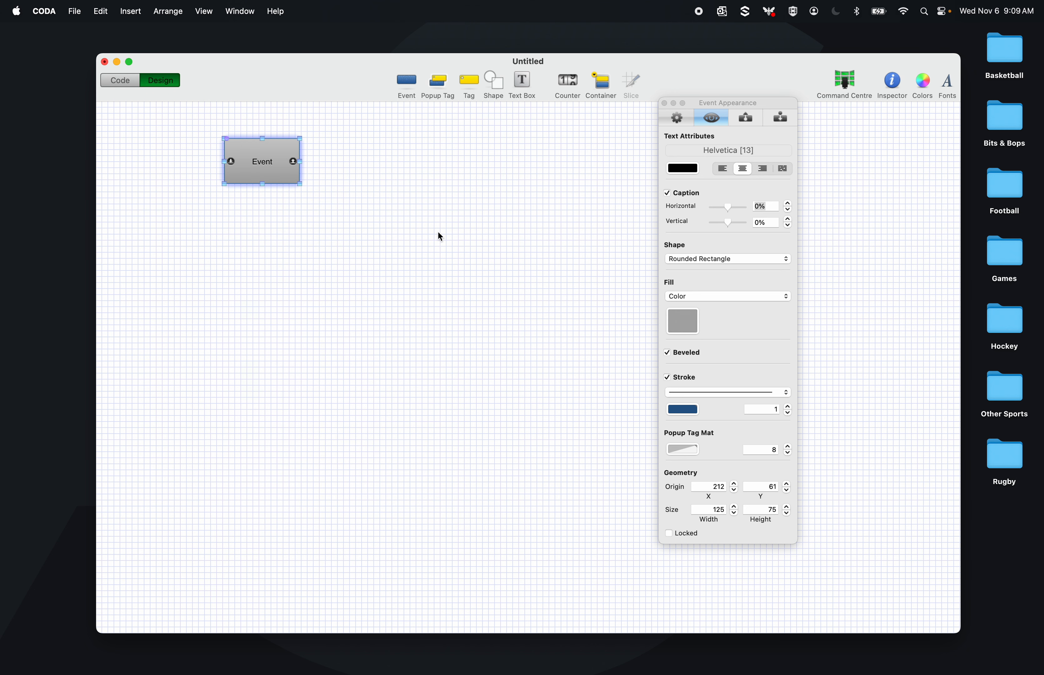
- Give the event button a 2-point stroke in the black Licorice colour
left_click(707, 392)
left_click(707, 396)
left_click(787, 406)
left_click(690, 414)
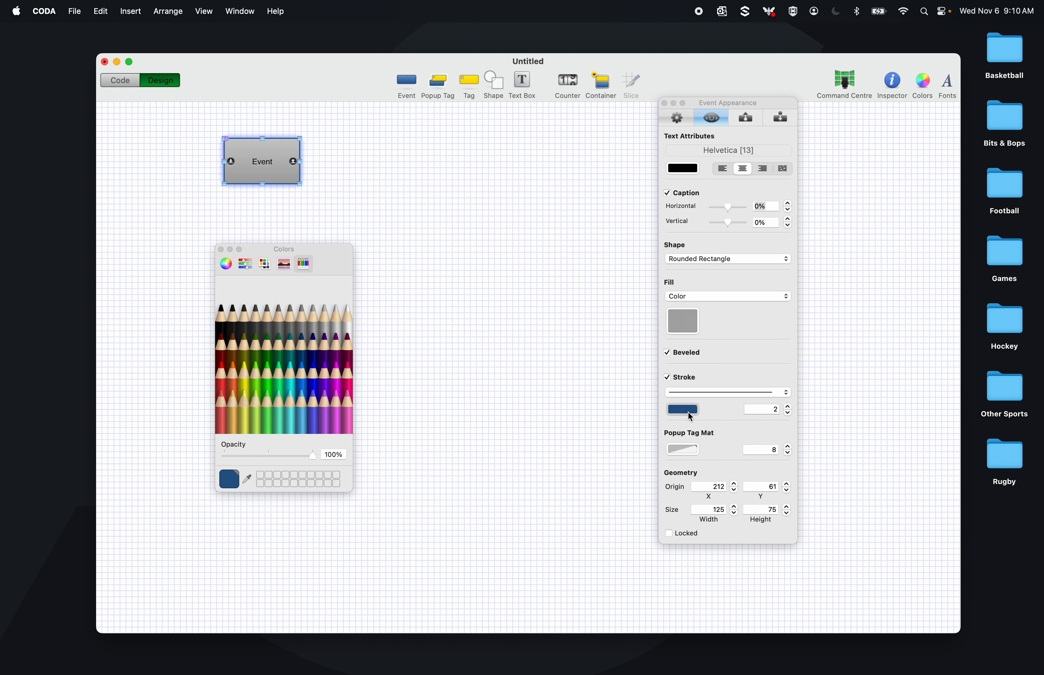
left_click(225, 322)
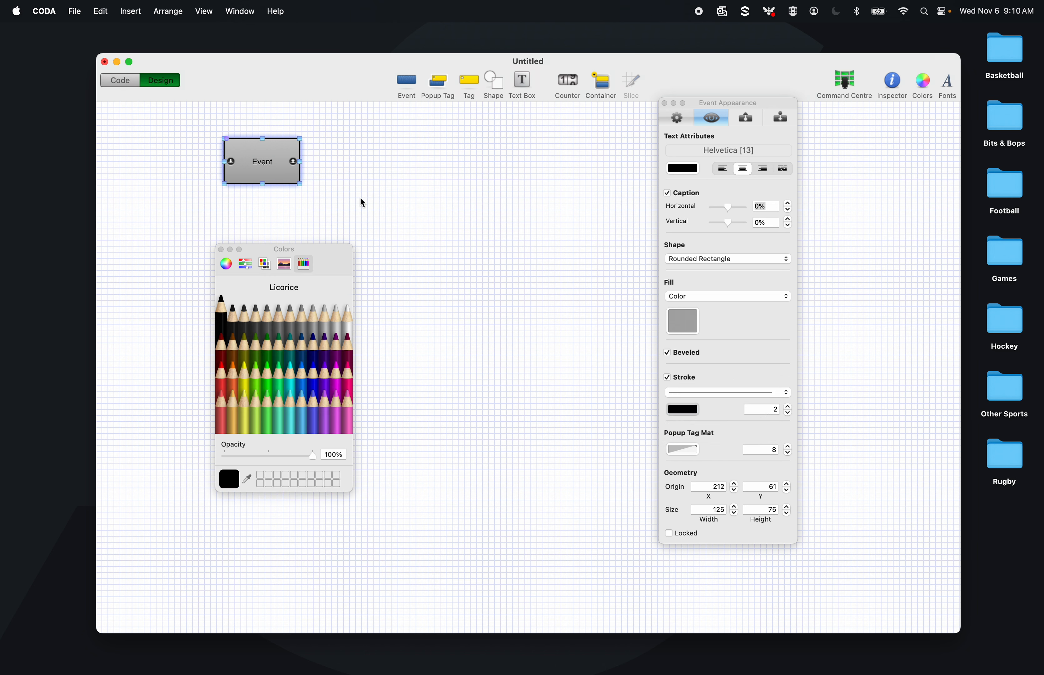
left_click(222, 251)
- Try the Ellipse and Rectangle shapes on the event button, and return it to Rounded Rectangle
left_click(784, 259)
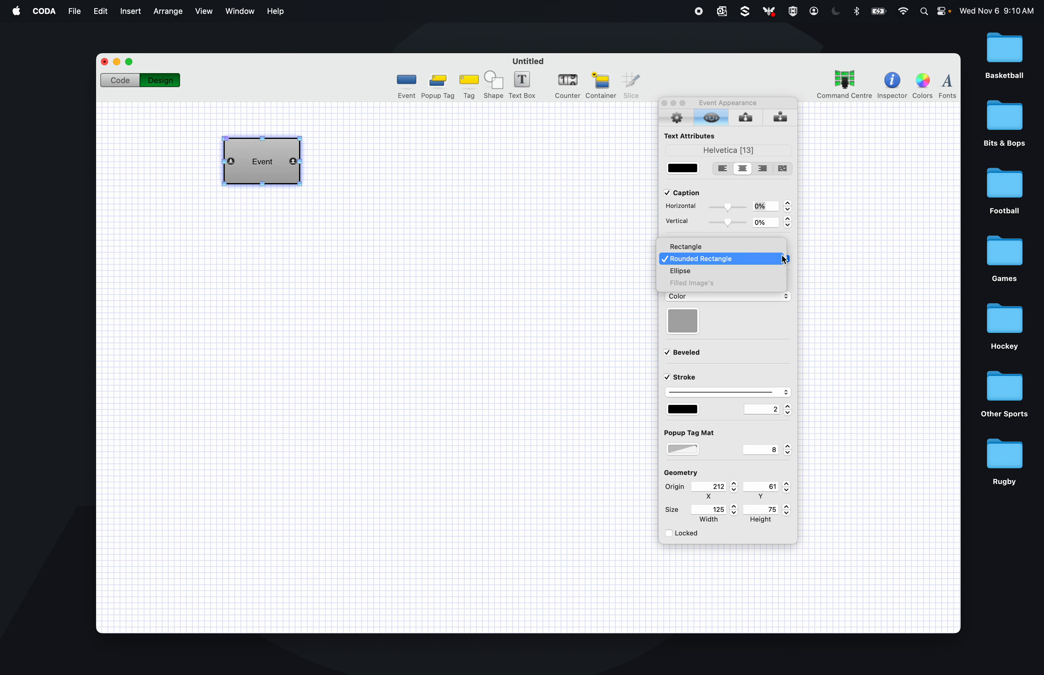
left_click(765, 272)
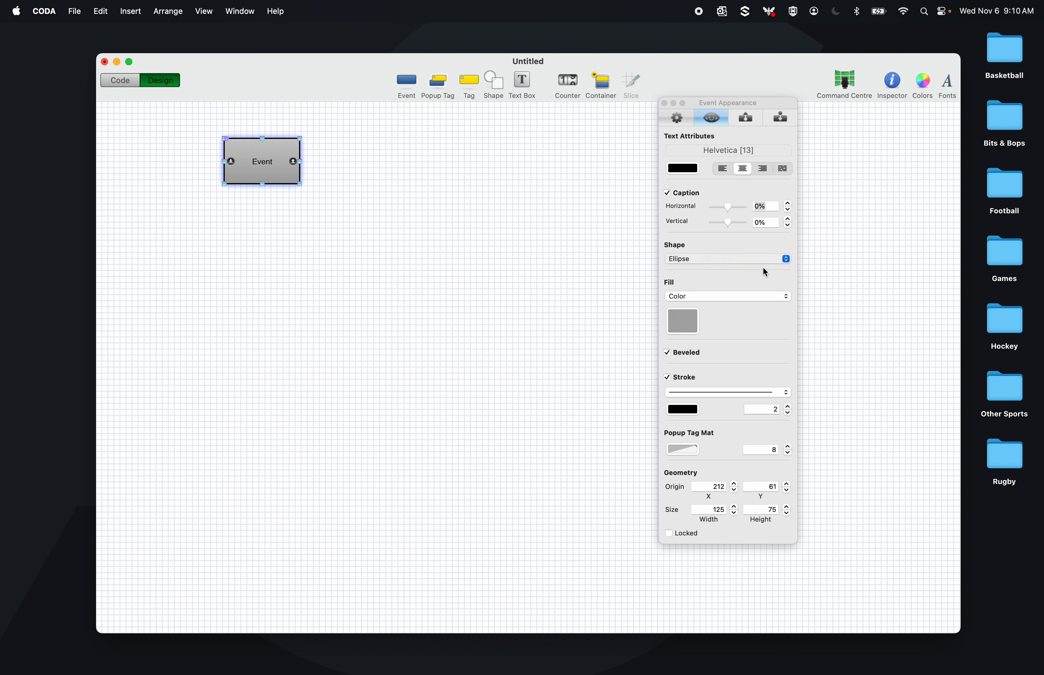
left_click(728, 264)
left_click(723, 237)
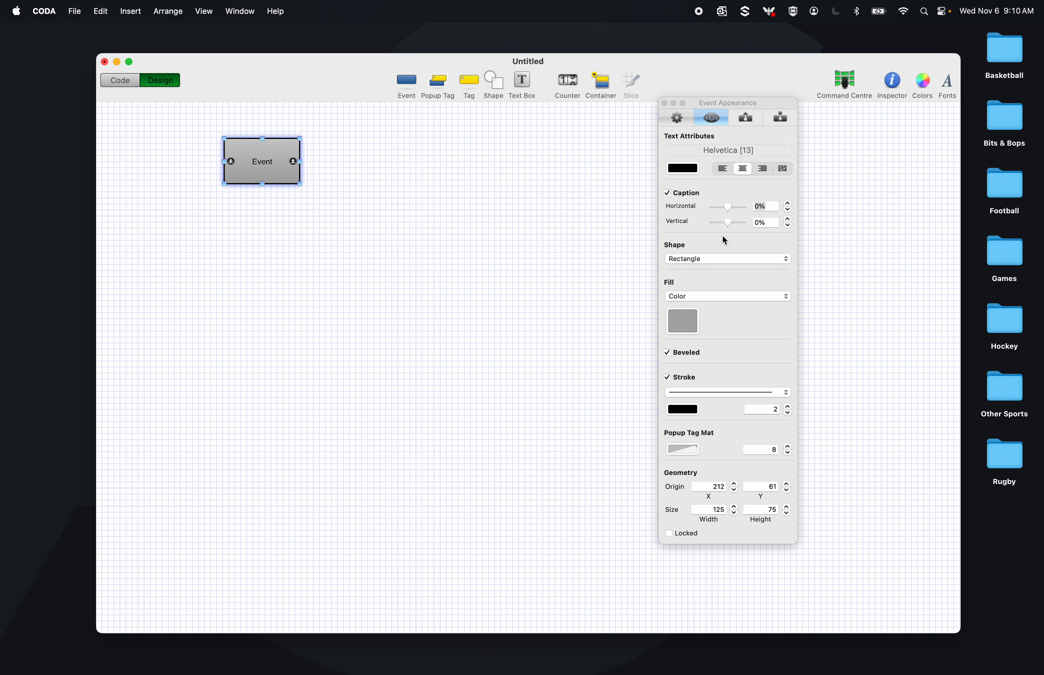
left_click(712, 262)
left_click(712, 267)
left_click(538, 277)
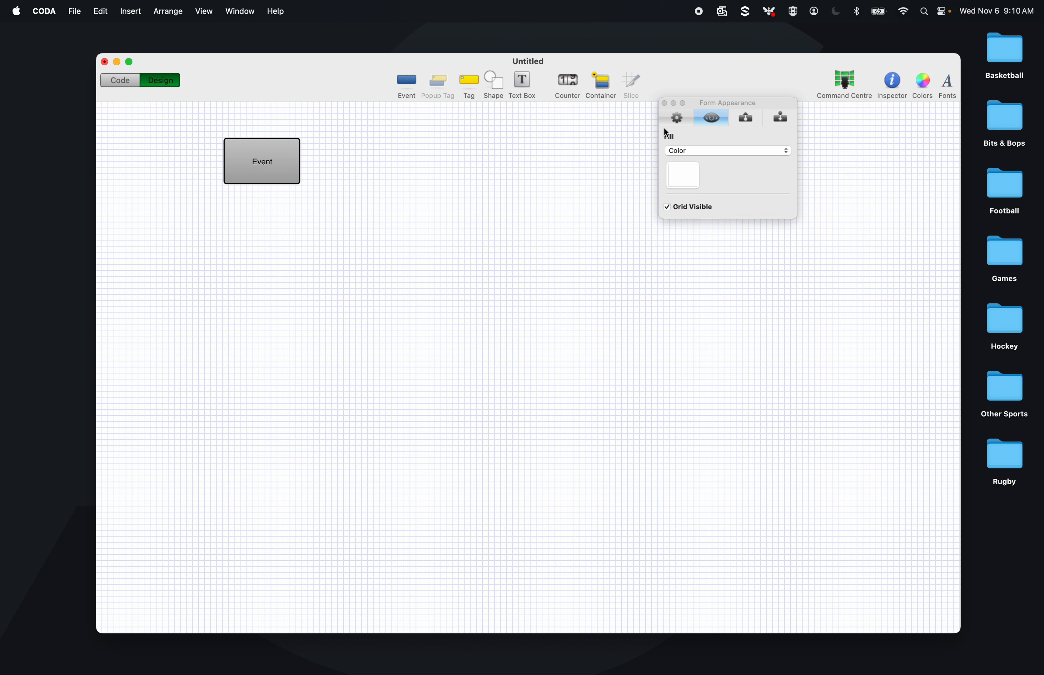
- Rename the event button "#0 Insert Player"
left_click(253, 155)
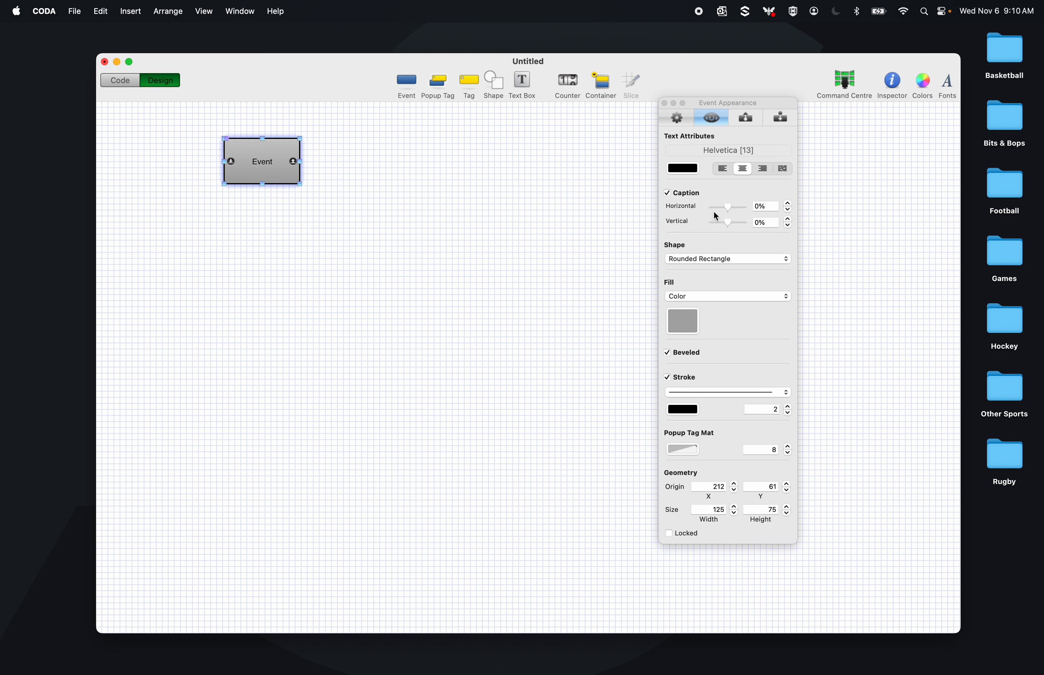
left_click(677, 118)
left_click(693, 157)
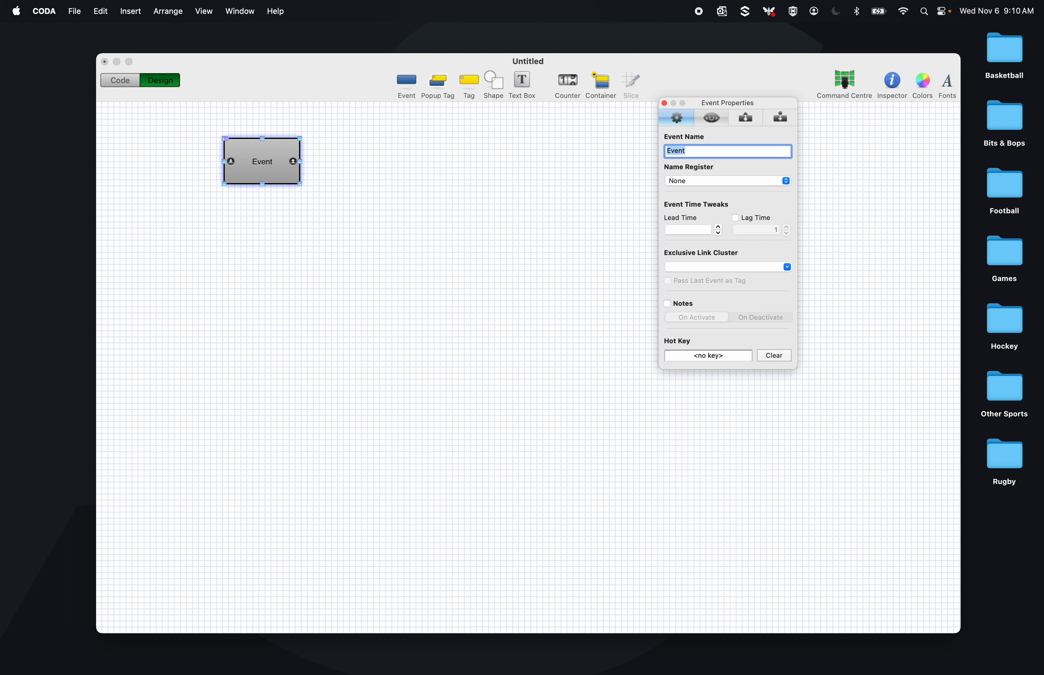
type("#0 Player One")
key("BackSpace")
key("BackSpace")
key("BackSpace")
key("BackSpace")
key("BackSpace")
key("BackSpace")
key("BackSpace")
key("BackSpace")
key("BackSpace")
key("BackSpace")
type("Insert Player")
left_click(375, 217)
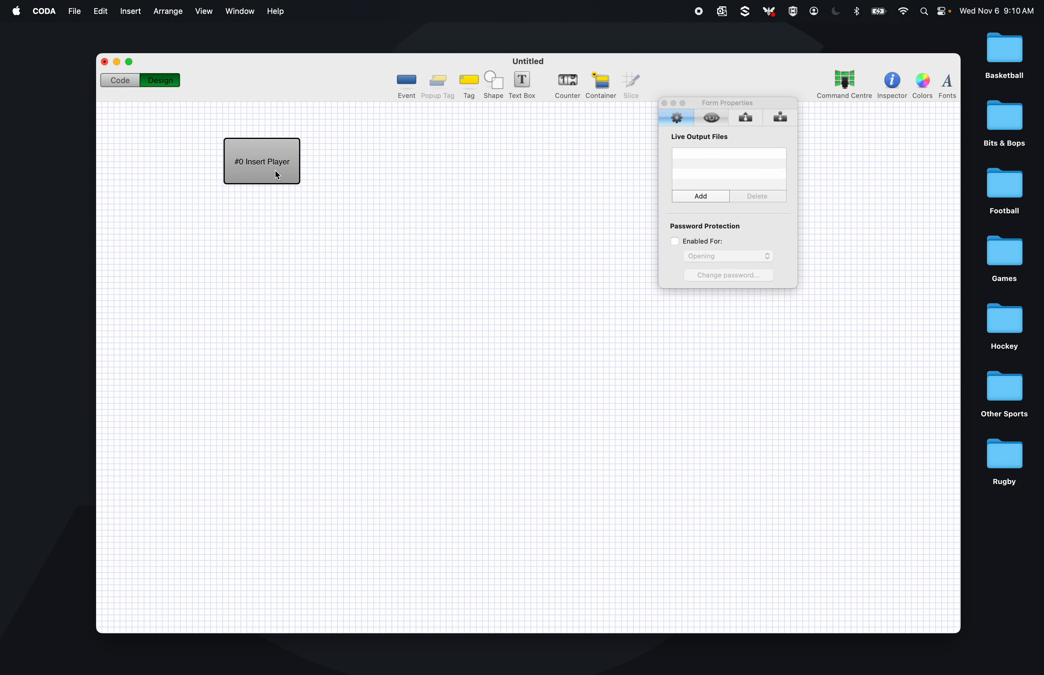
- Review the event button's Name Register options, appearance and action settings, and reposition the button slightly on the canvas
left_click_drag(275, 174, 228, 176)
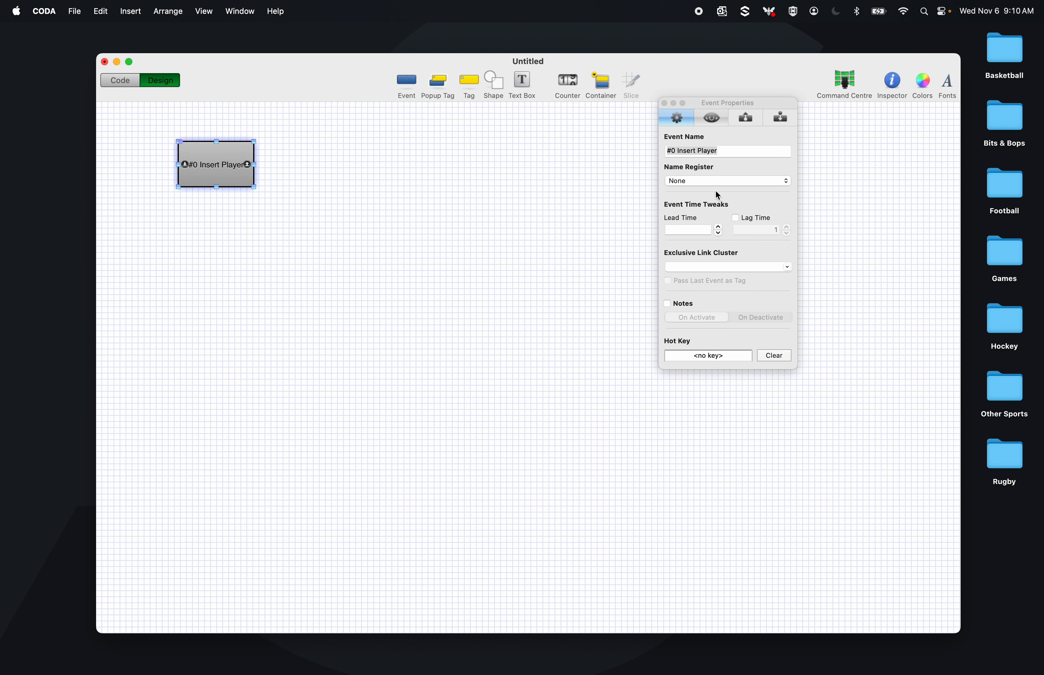
left_click(732, 184)
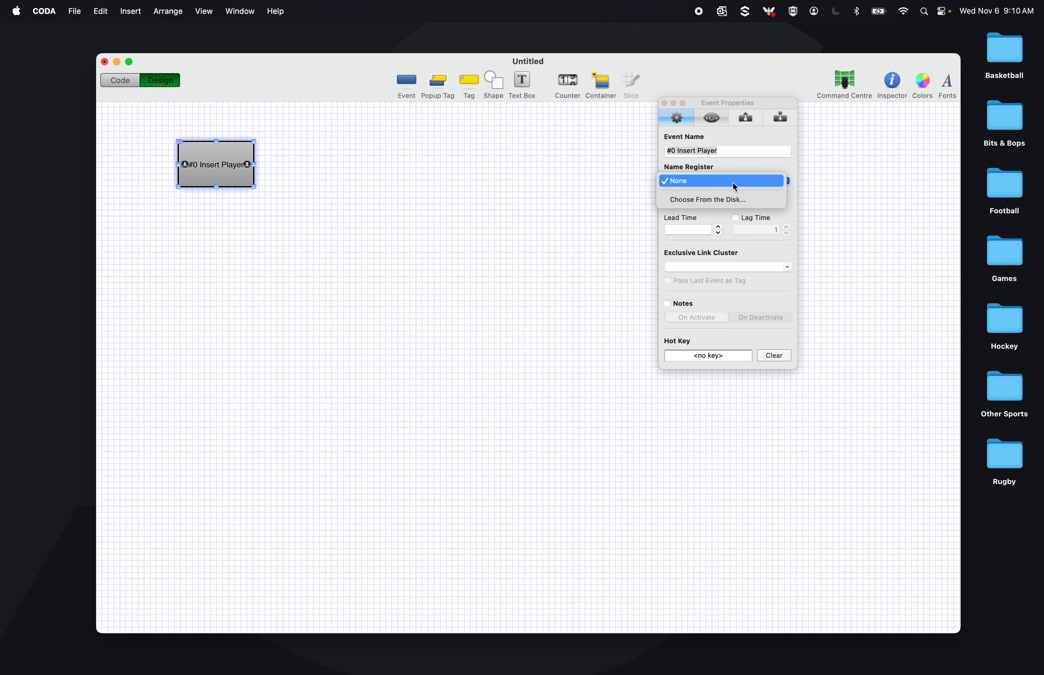
left_click(755, 176)
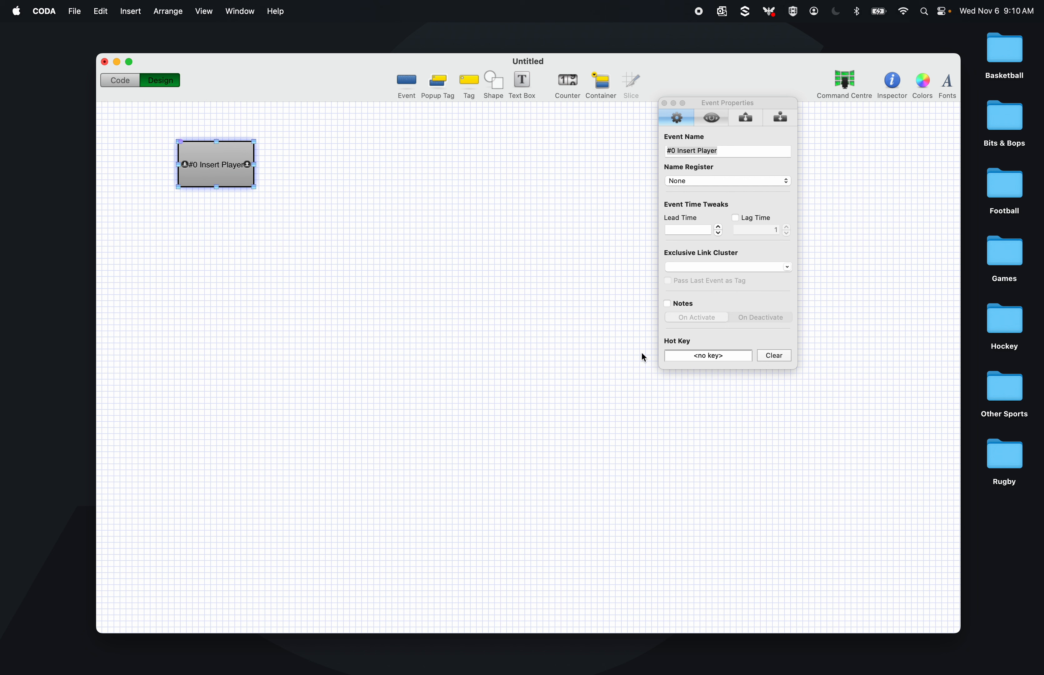
left_click(712, 119)
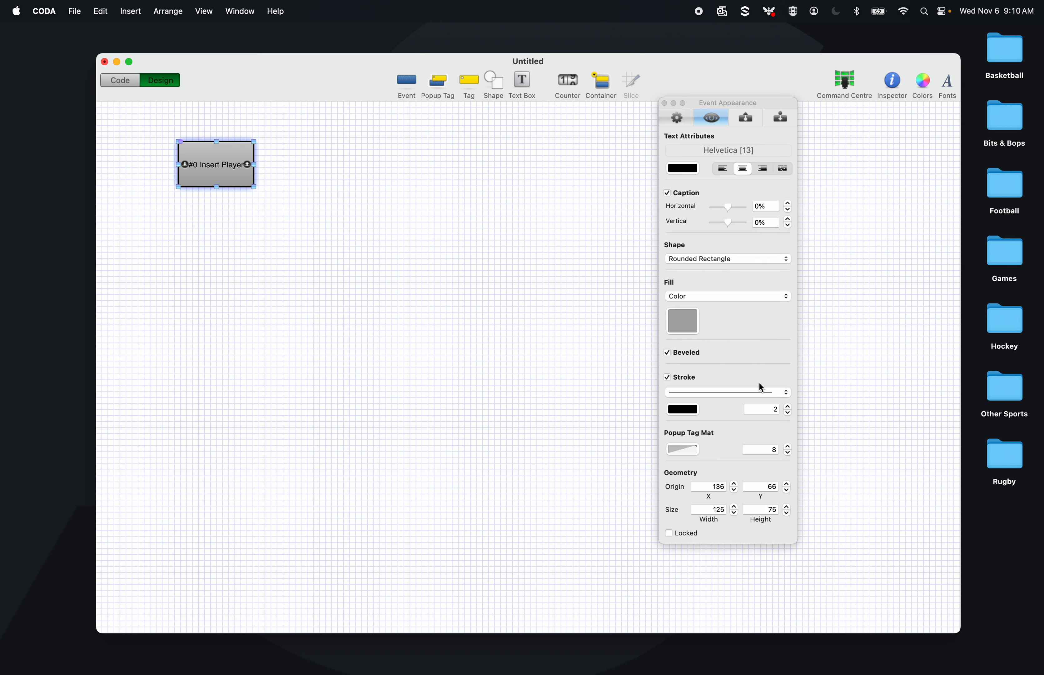
left_click(751, 118)
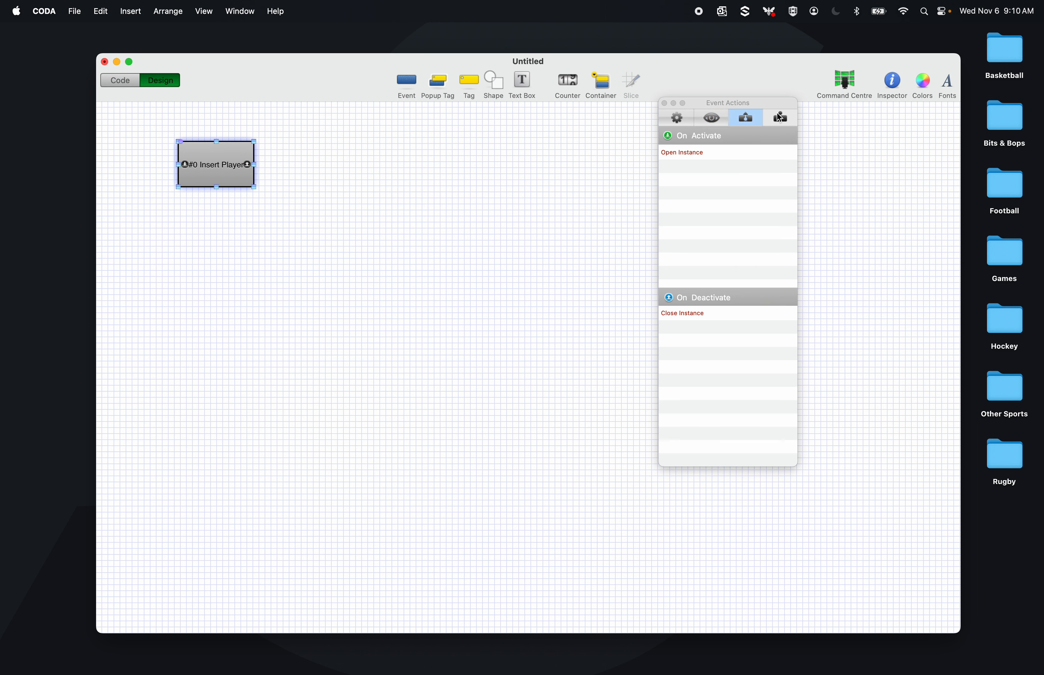
left_click(777, 115)
left_click(751, 119)
left_click(663, 103)
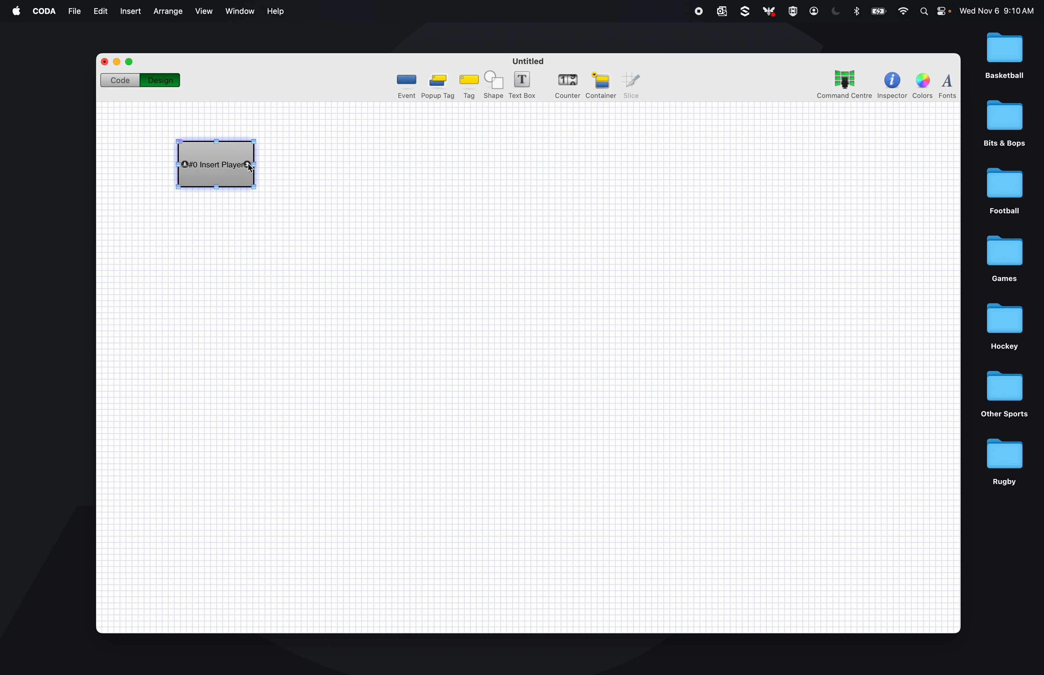
left_click_drag(221, 154, 249, 155)
- Switch to Finder and open the Hockey Code Window file from the Hockey folder's Code Windows subfolder, using column view
double_click(1026, 318)
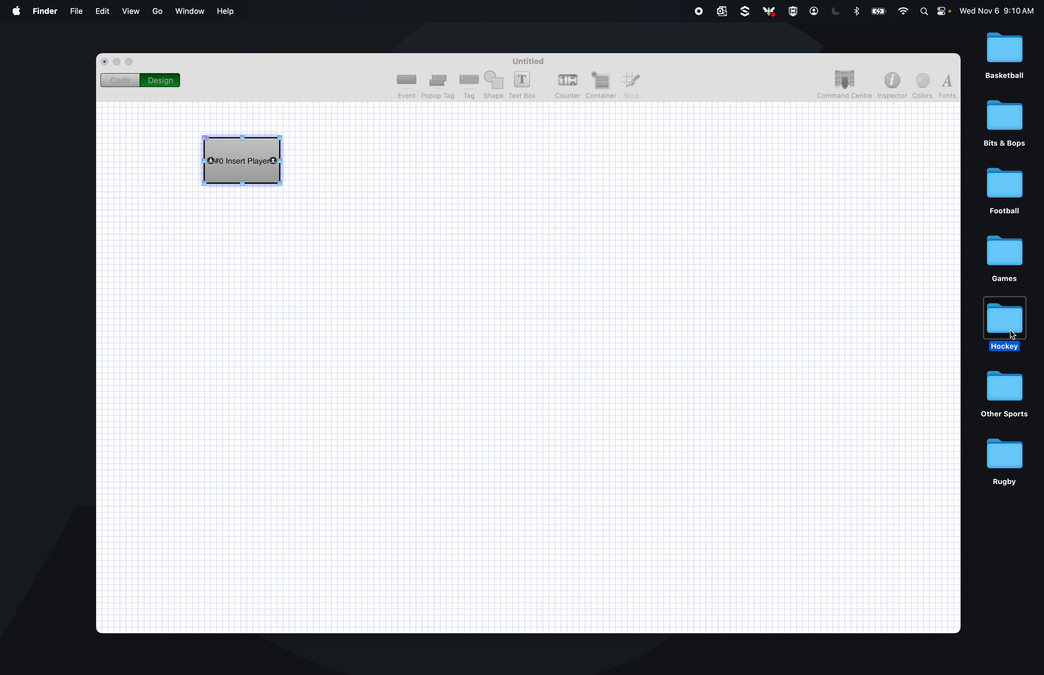
left_click(577, 64)
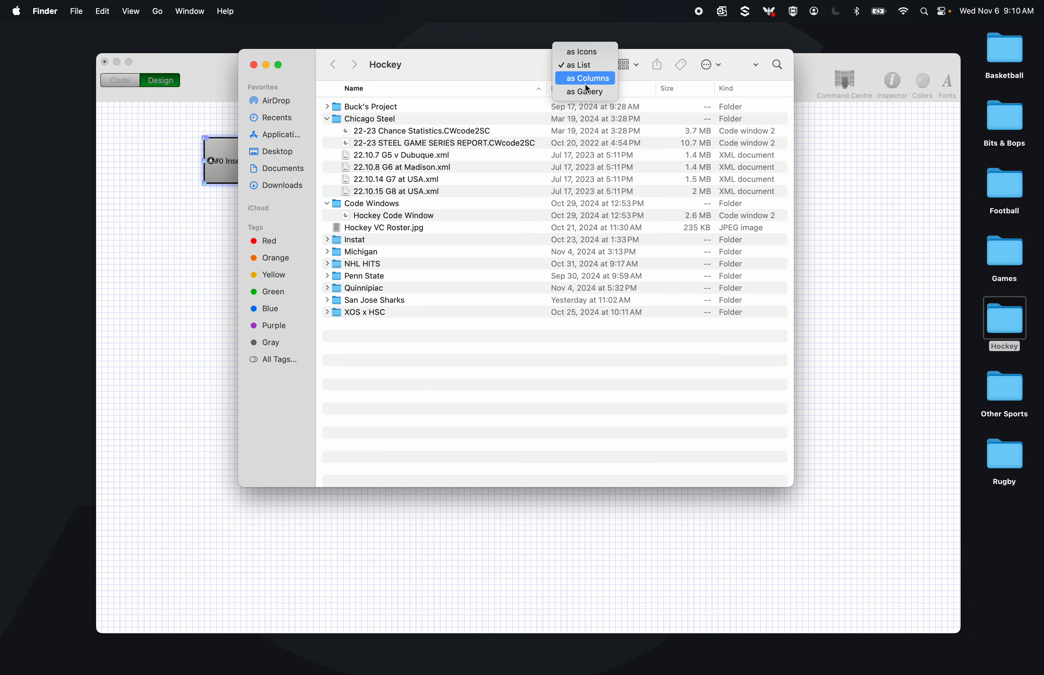
left_click(586, 77)
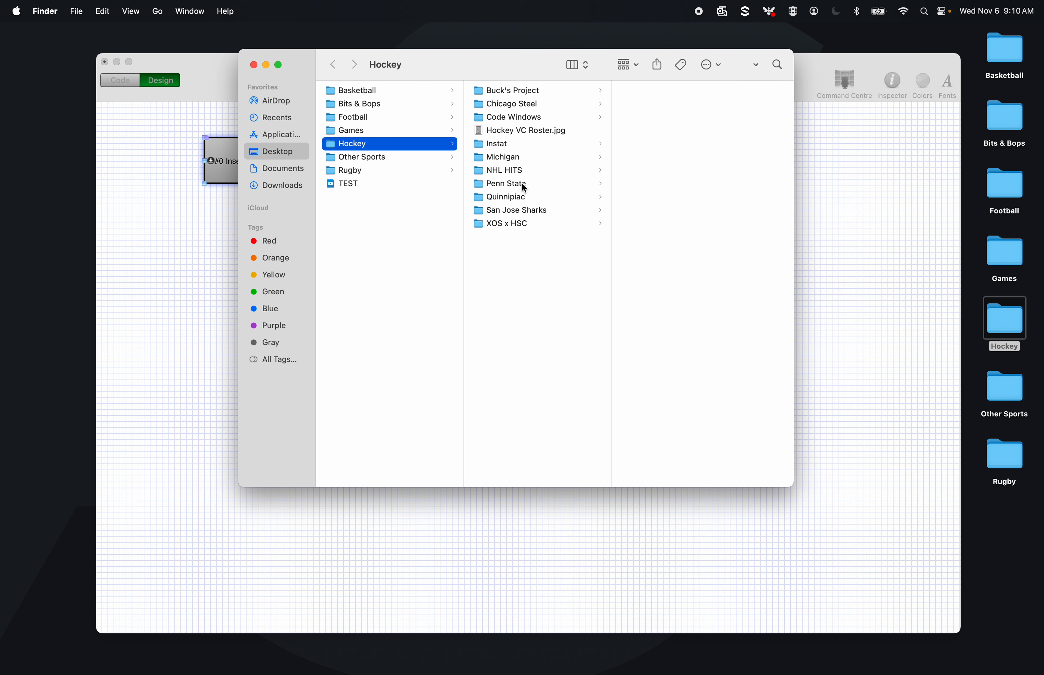
left_click(533, 117)
left_click(639, 94)
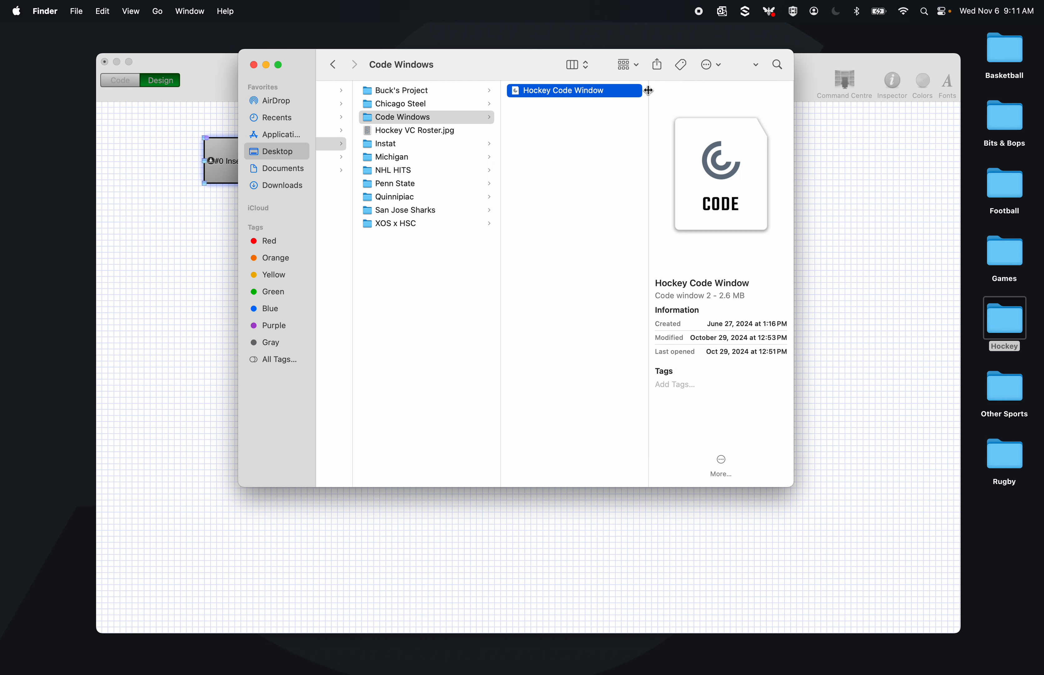
left_click(253, 64)
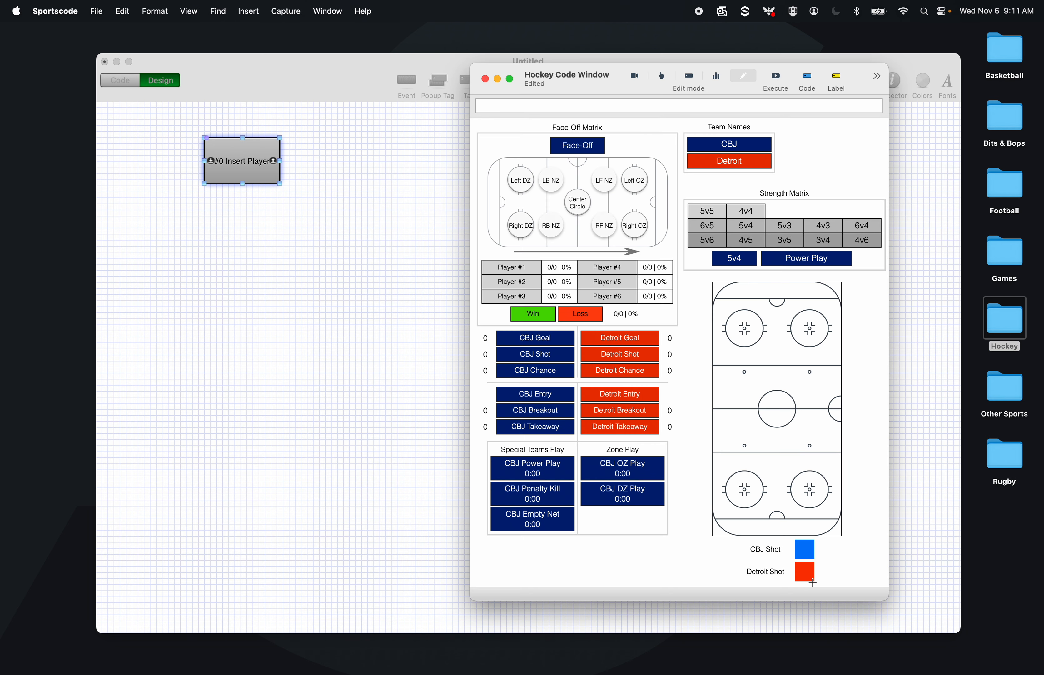
- Examine the layout of line and player buttons in the Shifts + Time in Ice section, and close the Hockey Code Window
scroll(765, 334, "right", 5)
scroll(765, 334, "right", 5)
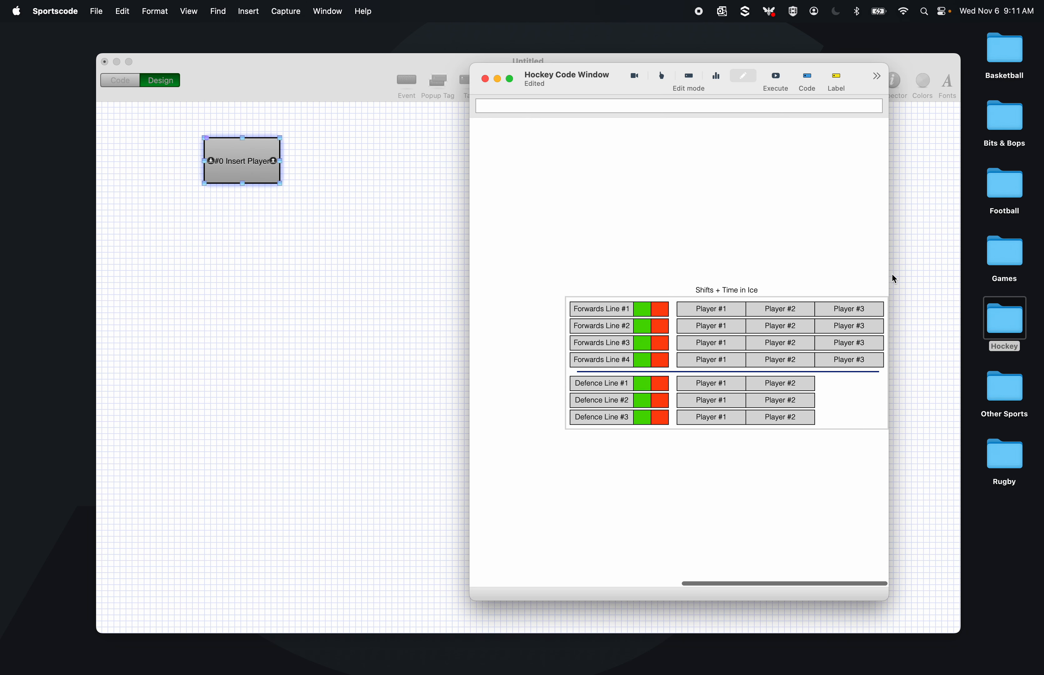
scroll(745, 330, "right", 2)
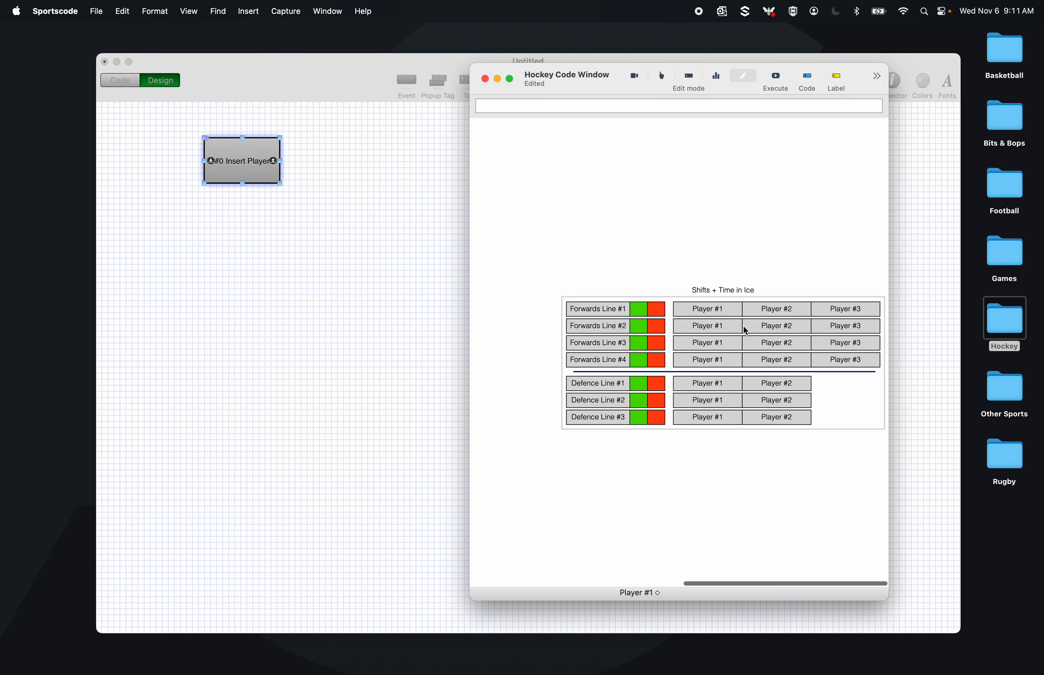
left_click_drag(889, 236, 906, 233)
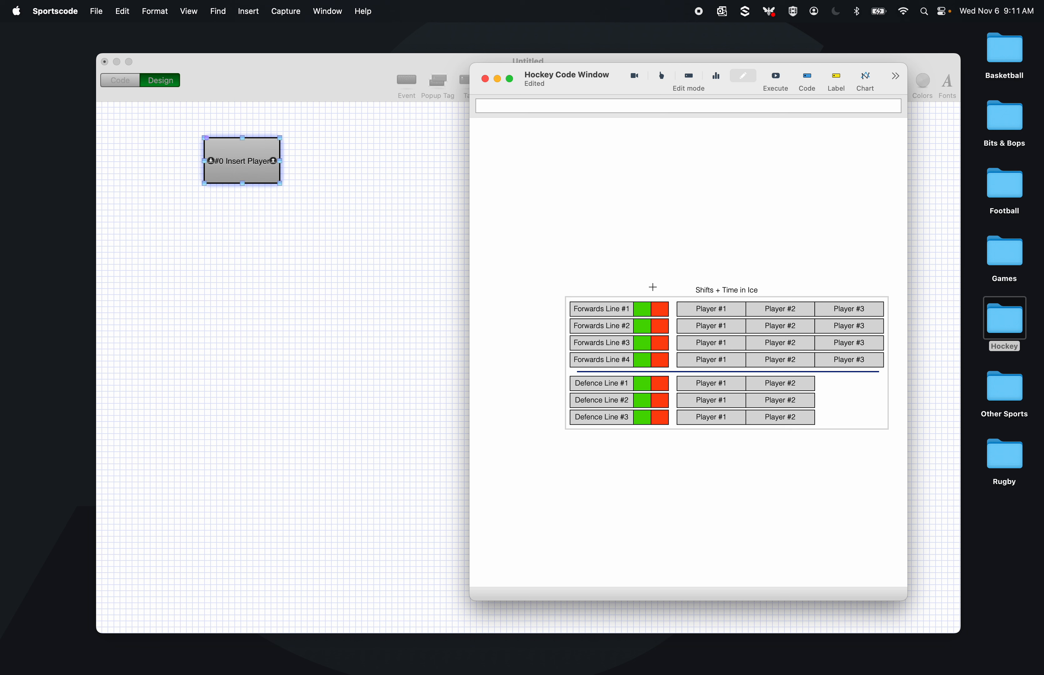
left_click(485, 78)
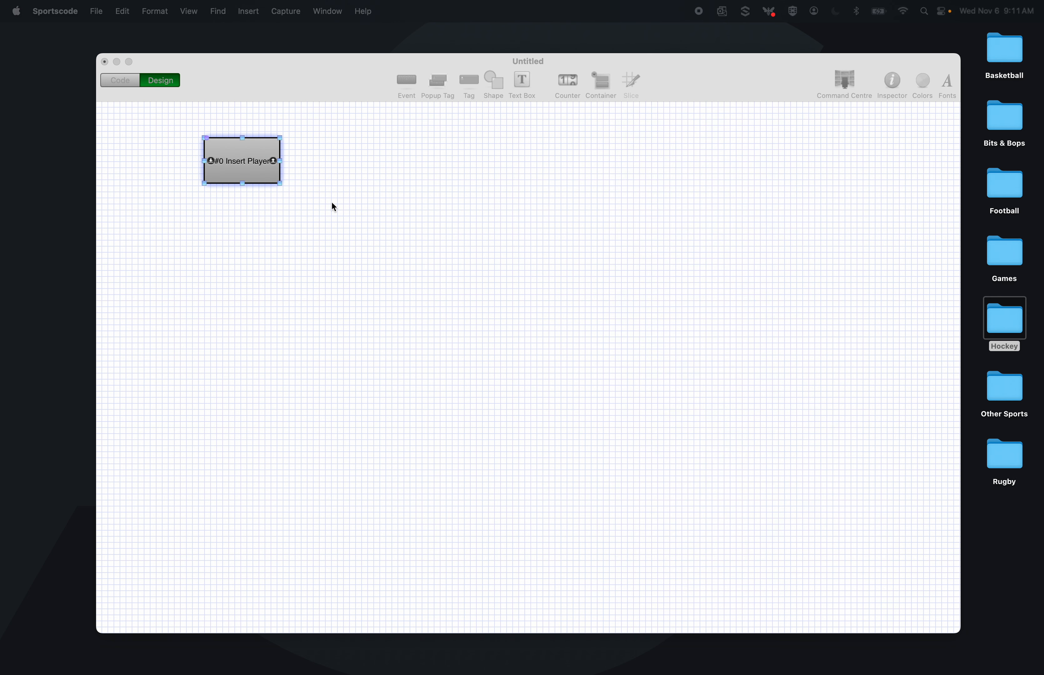
- Back in CODA, duplicate the "#0 Insert Player" button and place the copy directly beside the original with a small gap
left_click(333, 206)
key("super+d")
left_click_drag(256, 180, 324, 177)
left_click(322, 193)
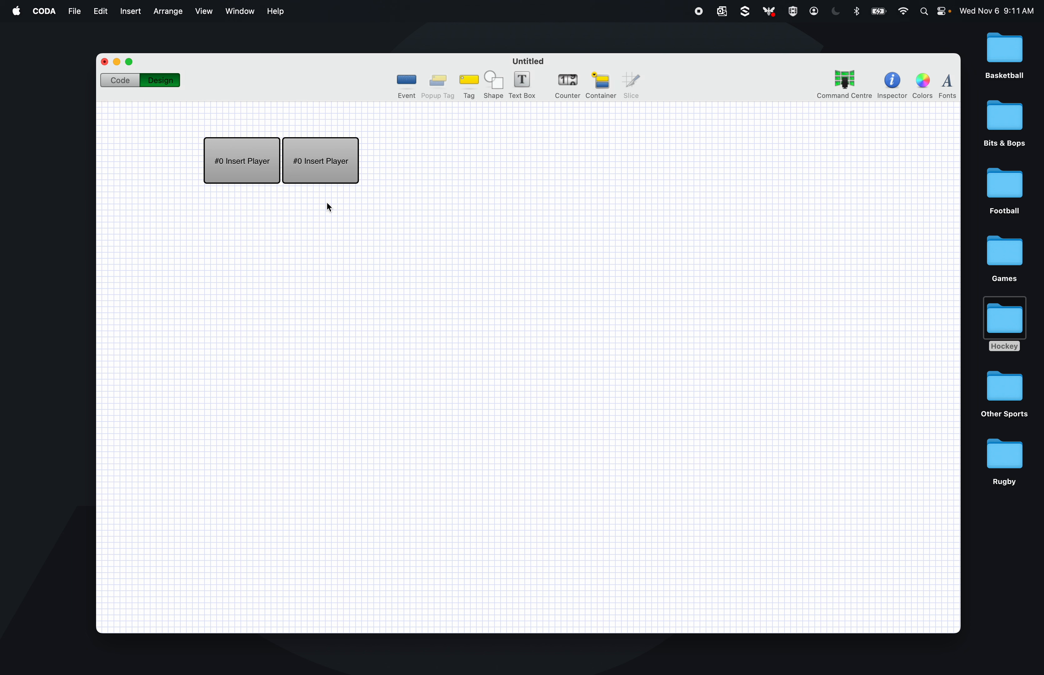
- Duplicate the second player button and place the copy beside it as the third in the row, with matching spacing
left_click(320, 176)
key("super+d")
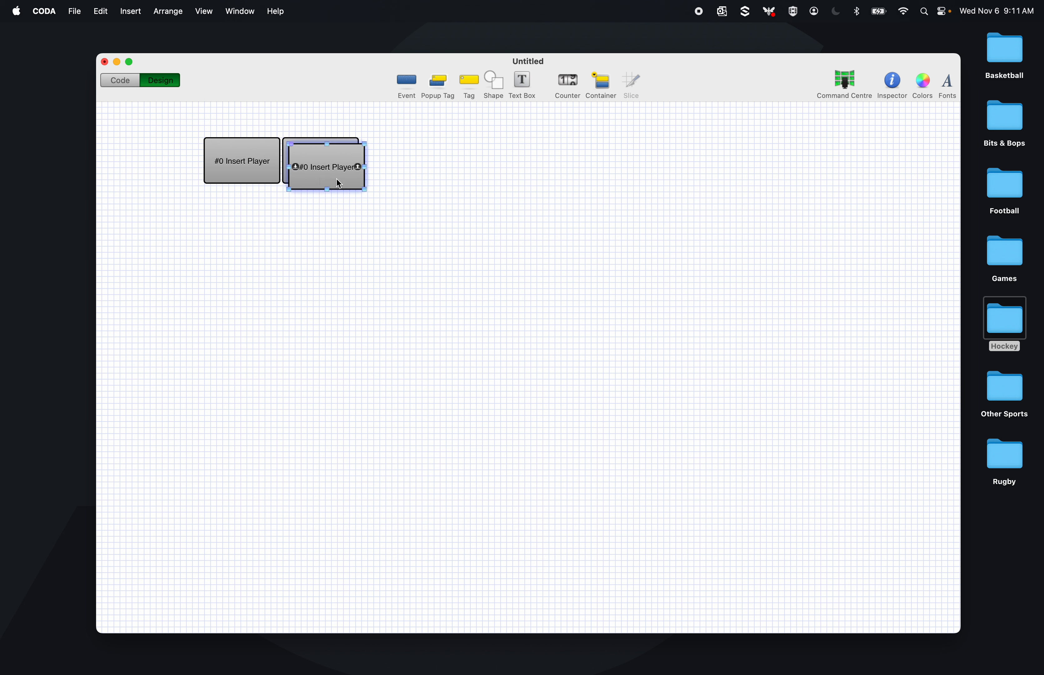
left_click_drag(339, 184, 408, 171)
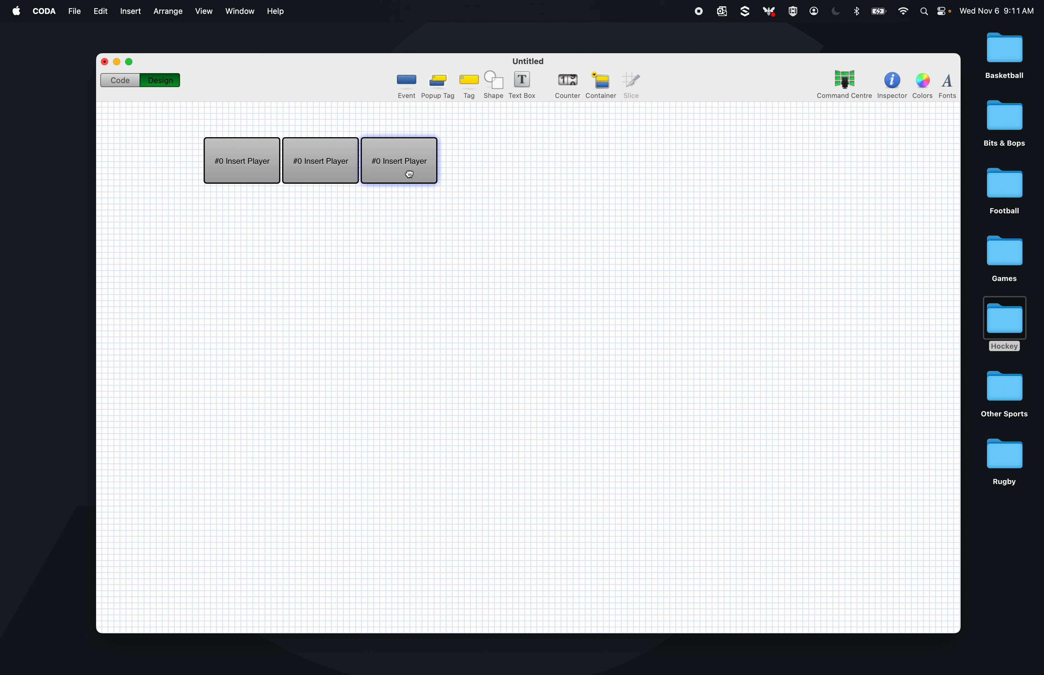
left_click(393, 240)
scroll(360, 179, "up", 5)
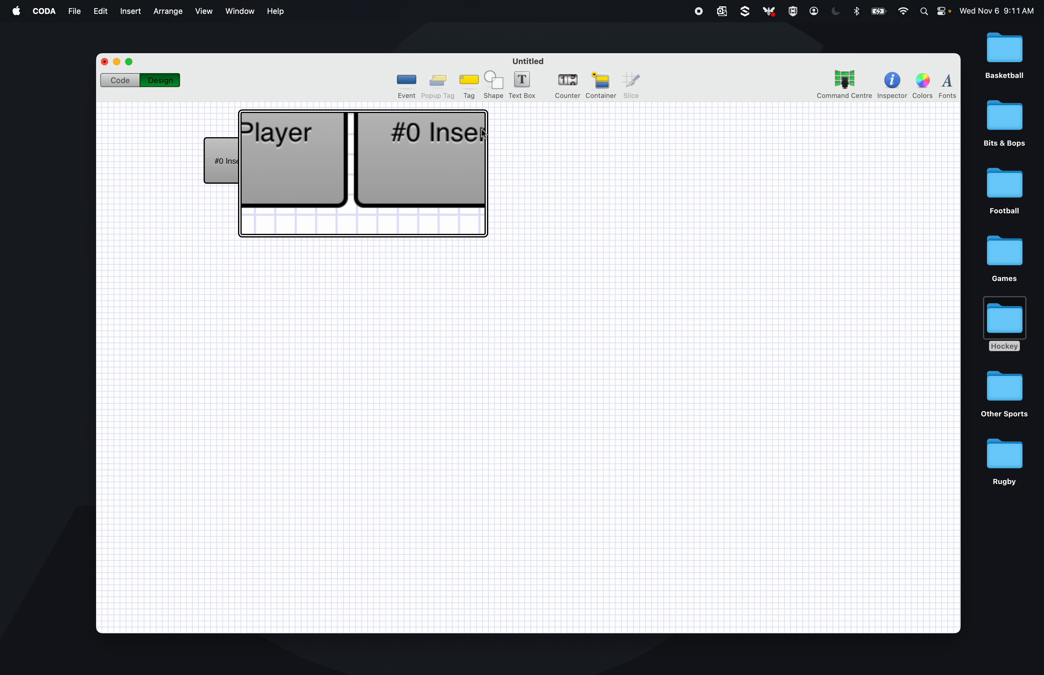
scroll(398, 162, "down", 5)
- Try nudging the third and first player buttons sideways, and return each to its evenly spaced position
left_click(398, 160)
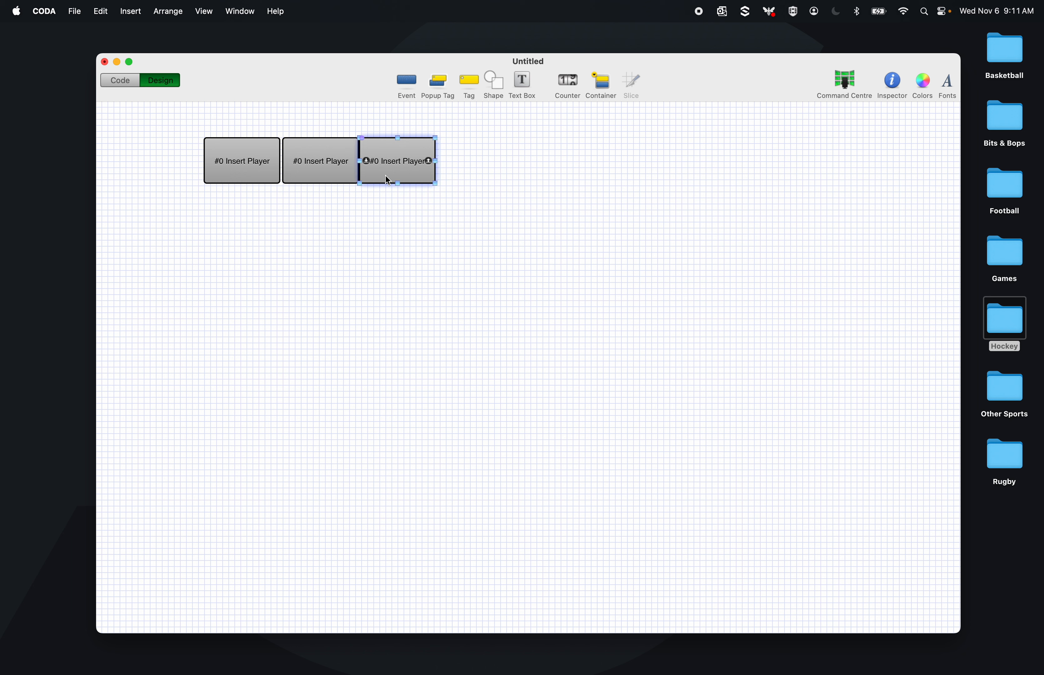
key("Right")
key("Right")
key("Right")
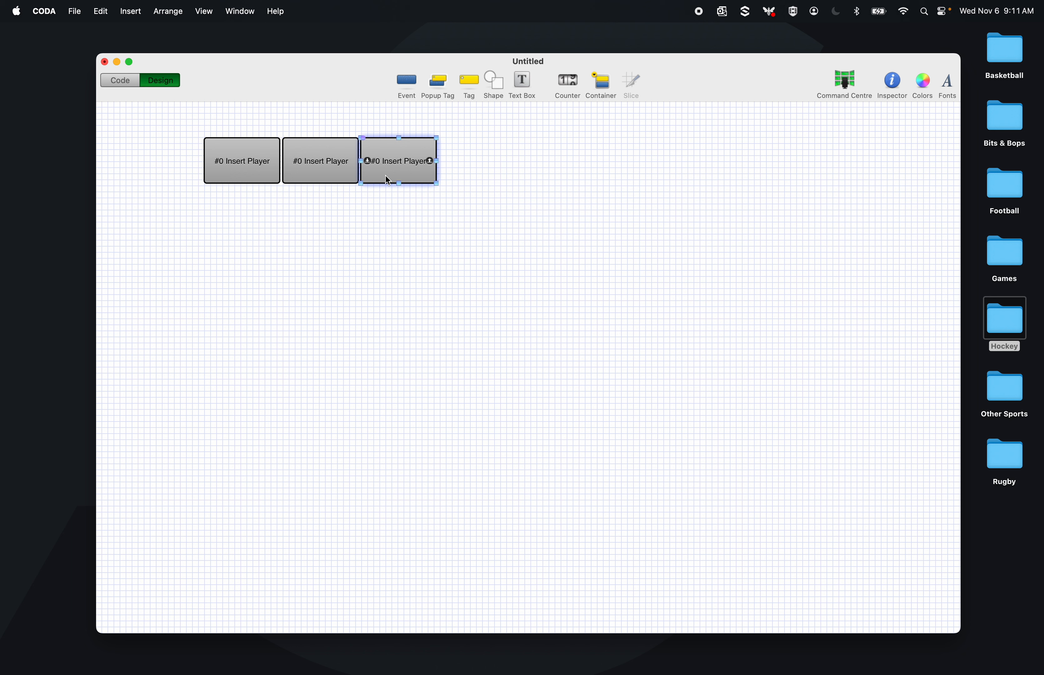
left_click(303, 195)
left_click(272, 159)
key("Right")
key("Right")
key("Right")
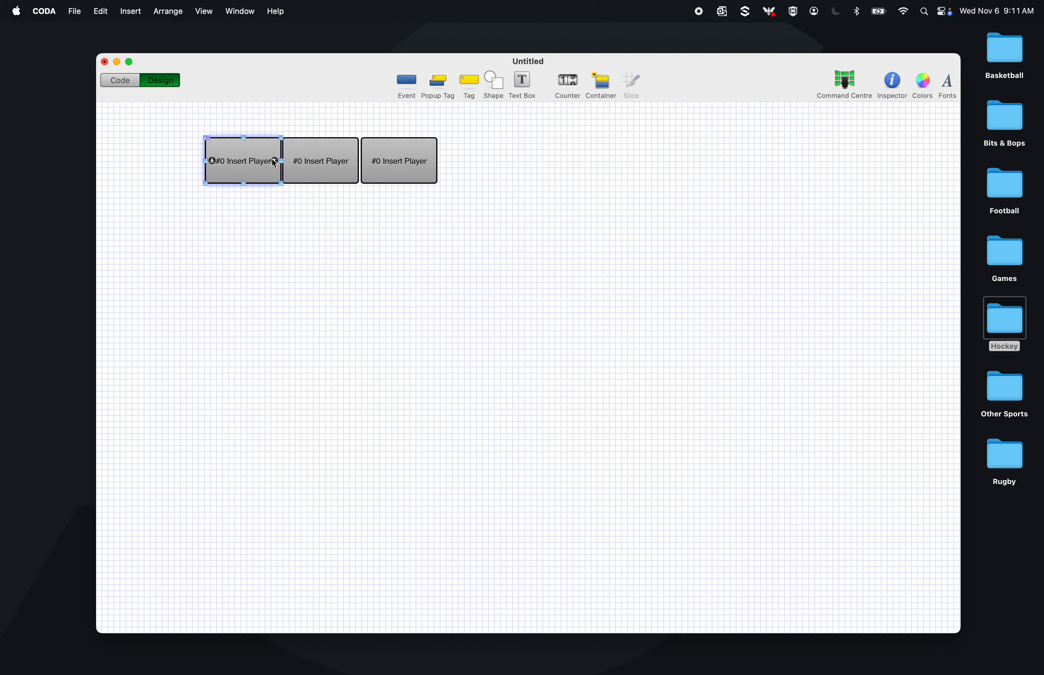
key("Left")
key("Left")
key("Left")
left_click(268, 186)
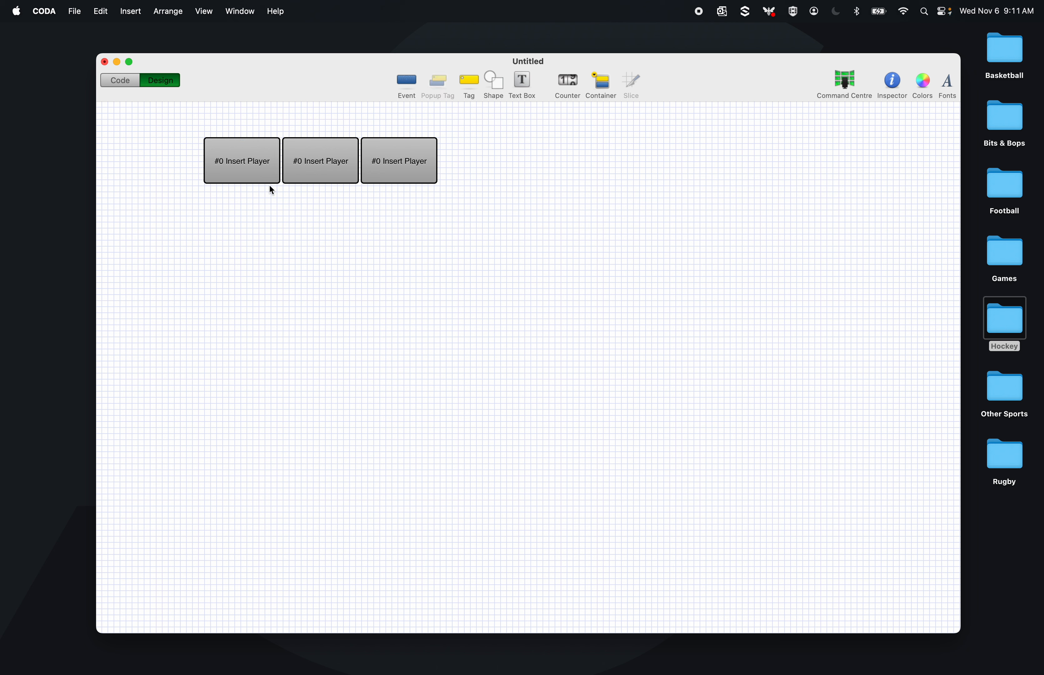
- Move the row of three player buttons together a short distance left on the canvas
left_click_drag(199, 199, 445, 132)
left_click_drag(413, 171, 384, 169)
left_click(381, 149)
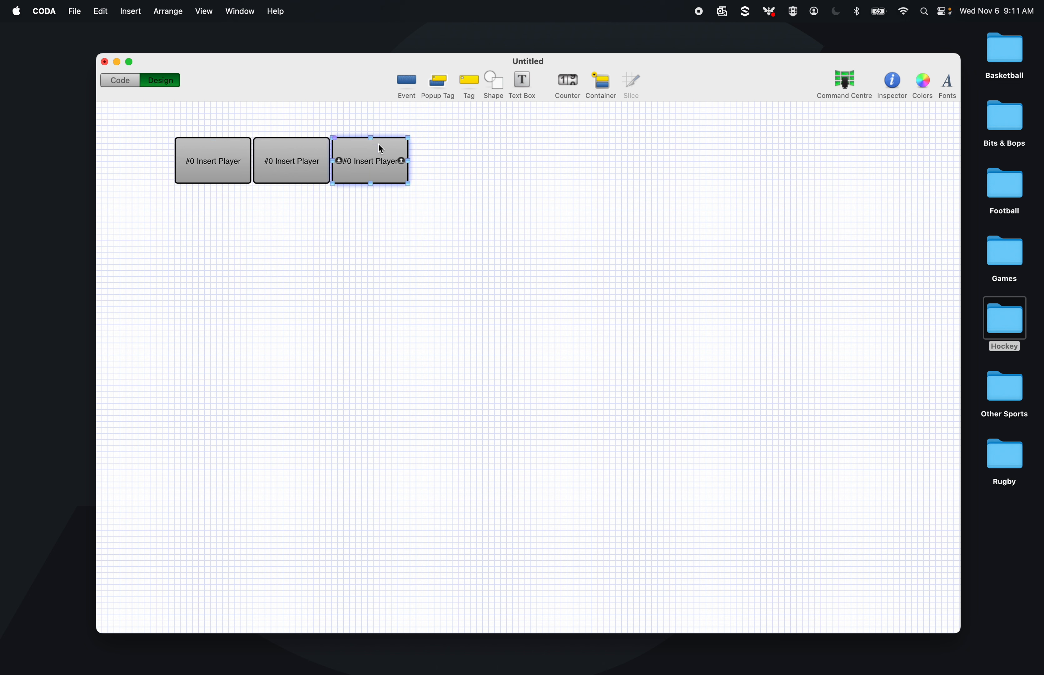
left_click(365, 242)
- Set the text of all three player buttons to Helvetica Light at size 13
key("super+a")
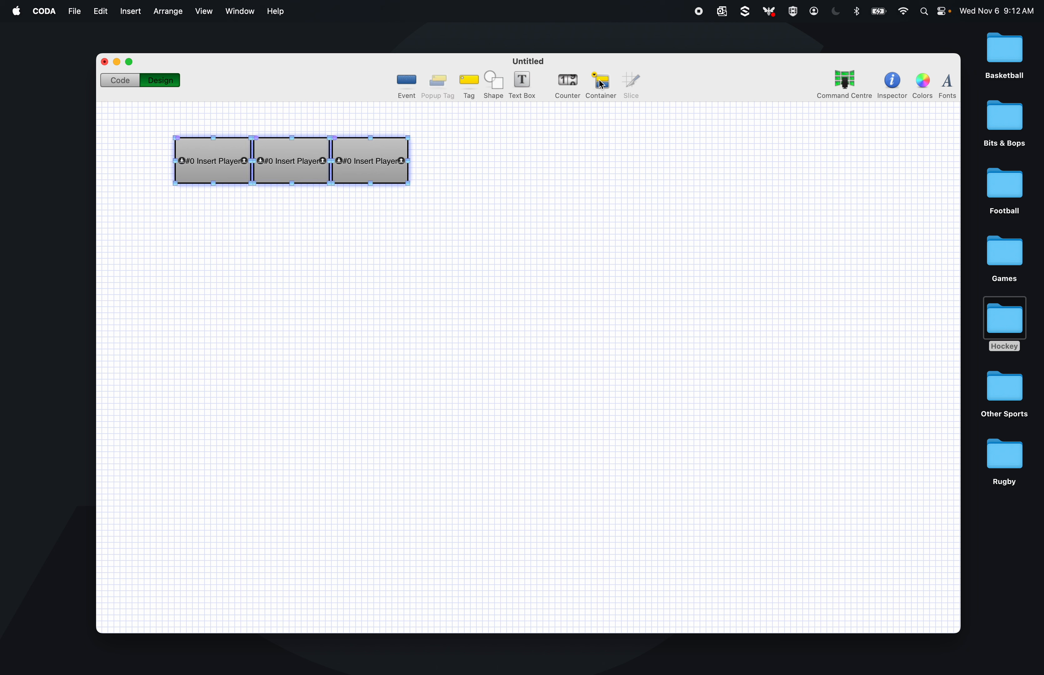
left_click(890, 83)
left_click(709, 119)
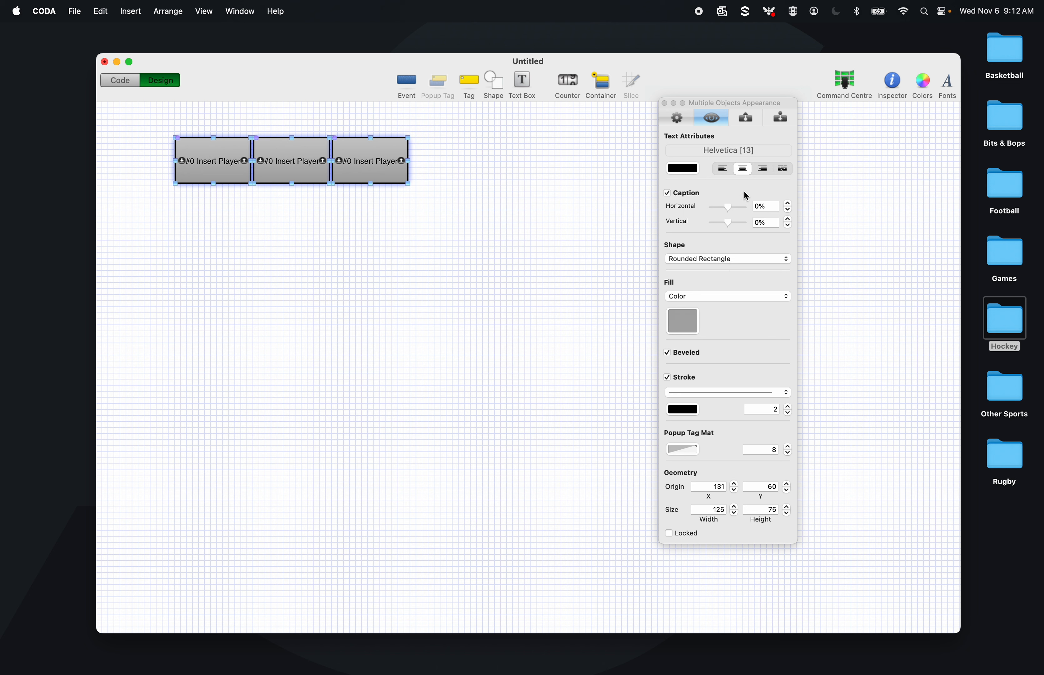
left_click(748, 152)
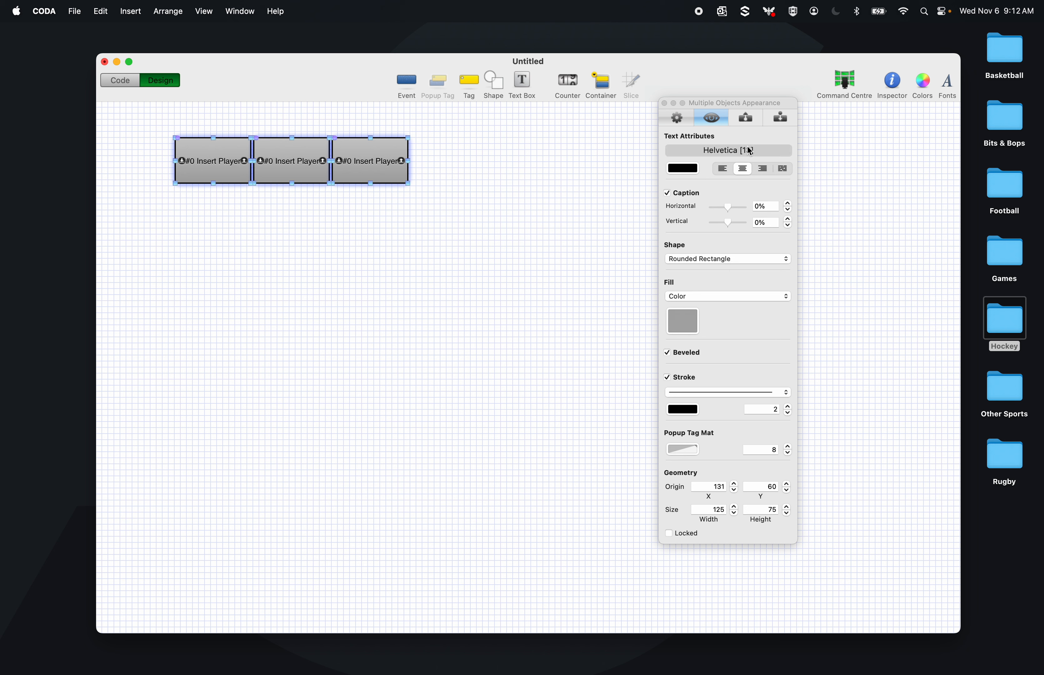
left_click(461, 498)
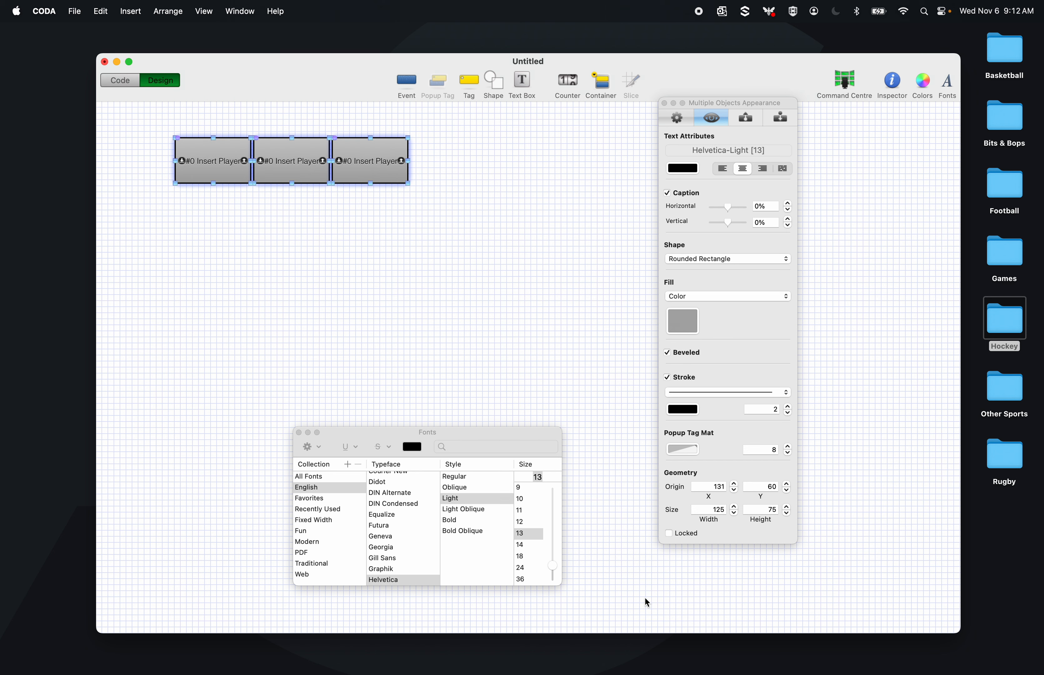
left_click(526, 546)
left_click(526, 535)
left_click(299, 432)
left_click(348, 380)
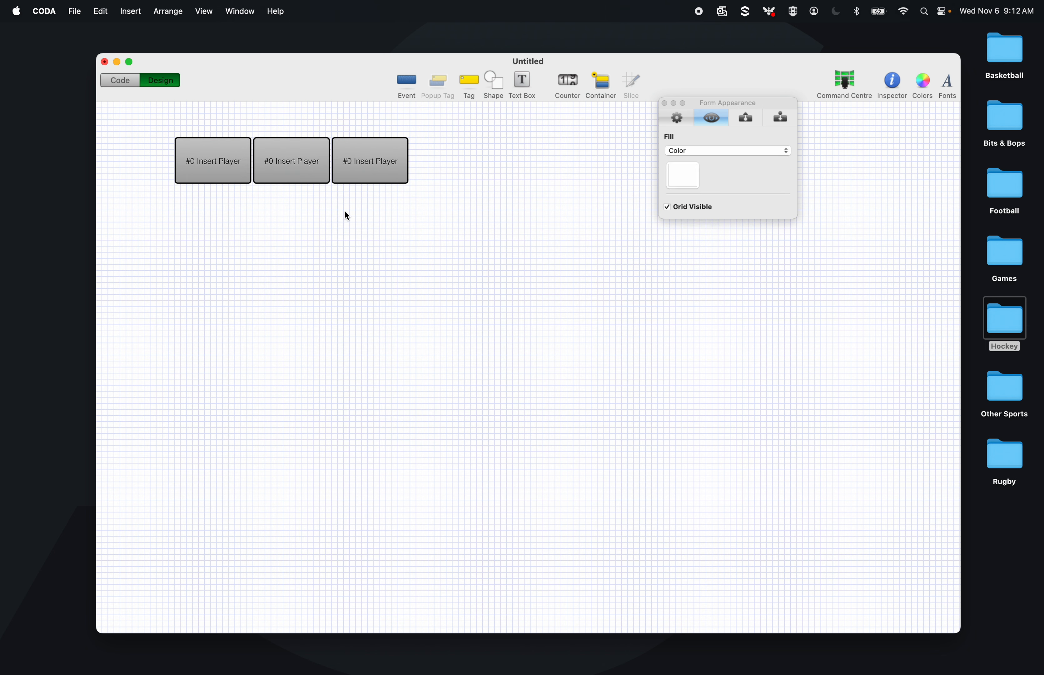
- Set the vertical caption position of all three player buttons to 25%
left_click(384, 169)
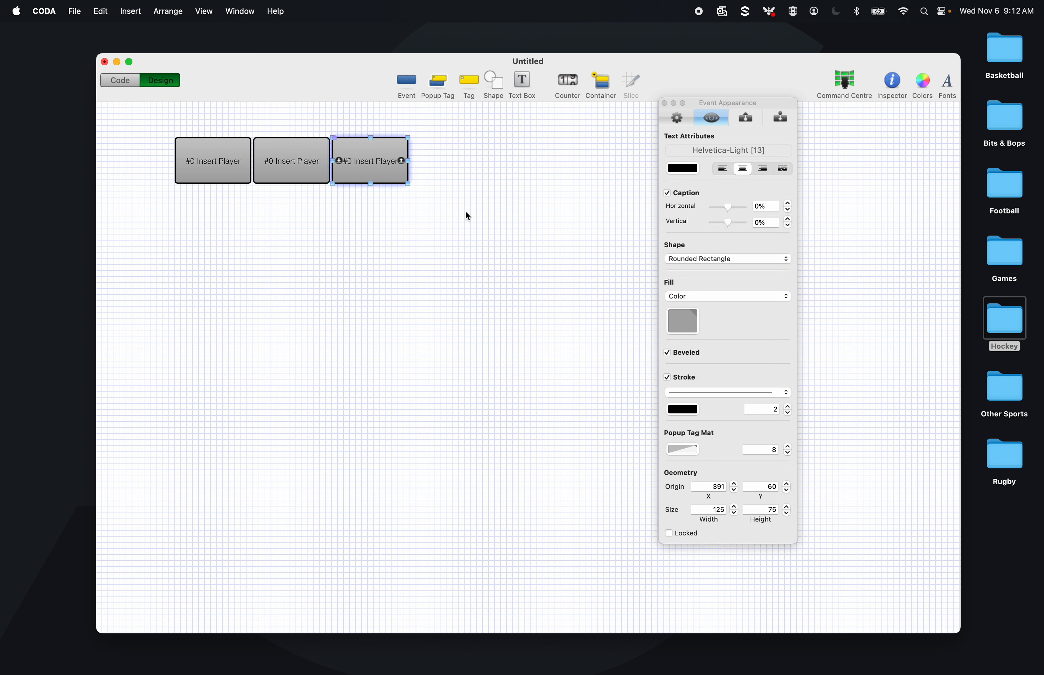
mouse_move(728, 223)
left_mouse_down()
mouse_move(711, 224)
mouse_move(730, 223)
left_mouse_up()
left_click_drag(515, 181, 144, 168)
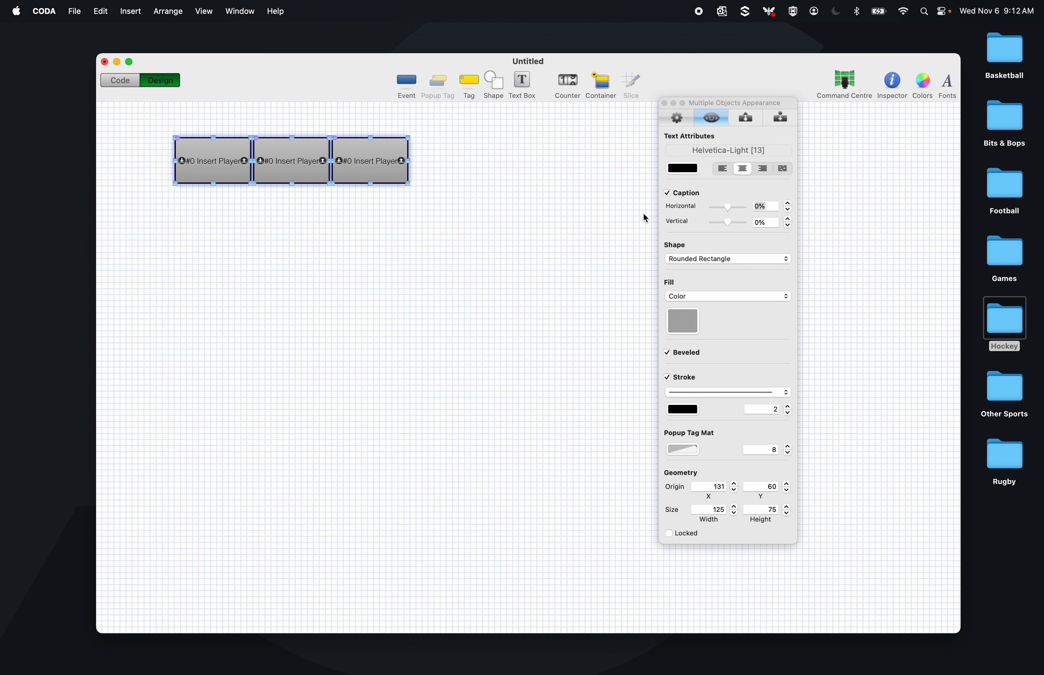
left_click(787, 219)
left_click(788, 220)
left_click(788, 219)
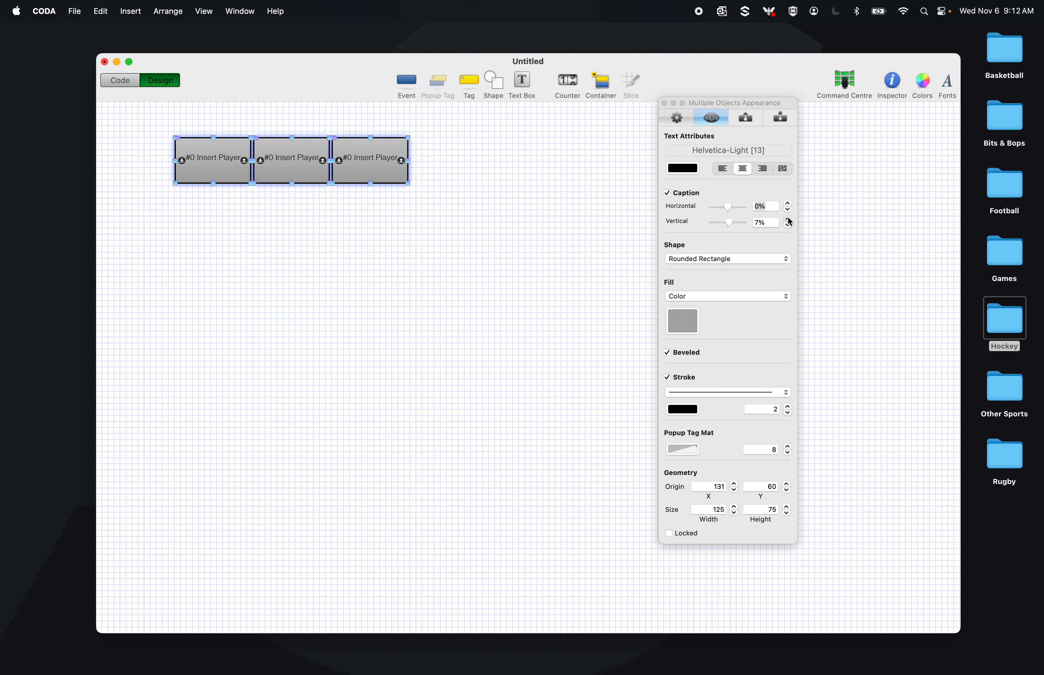
left_click(788, 219)
left_click(788, 219)
left_click(788, 219)
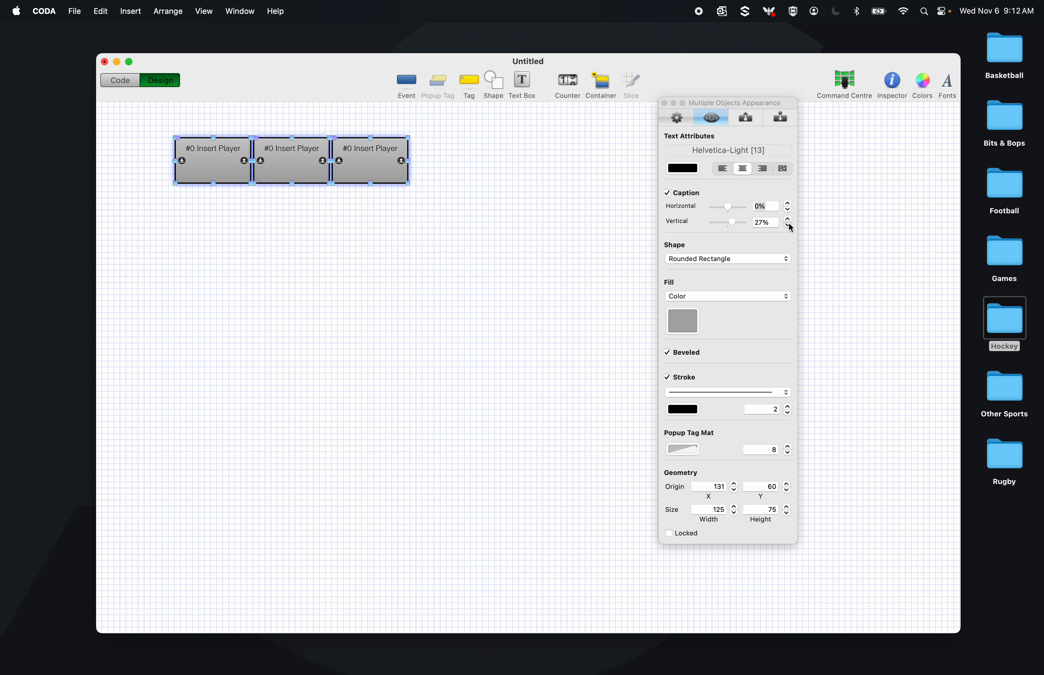
left_click(788, 224)
left_click(788, 225)
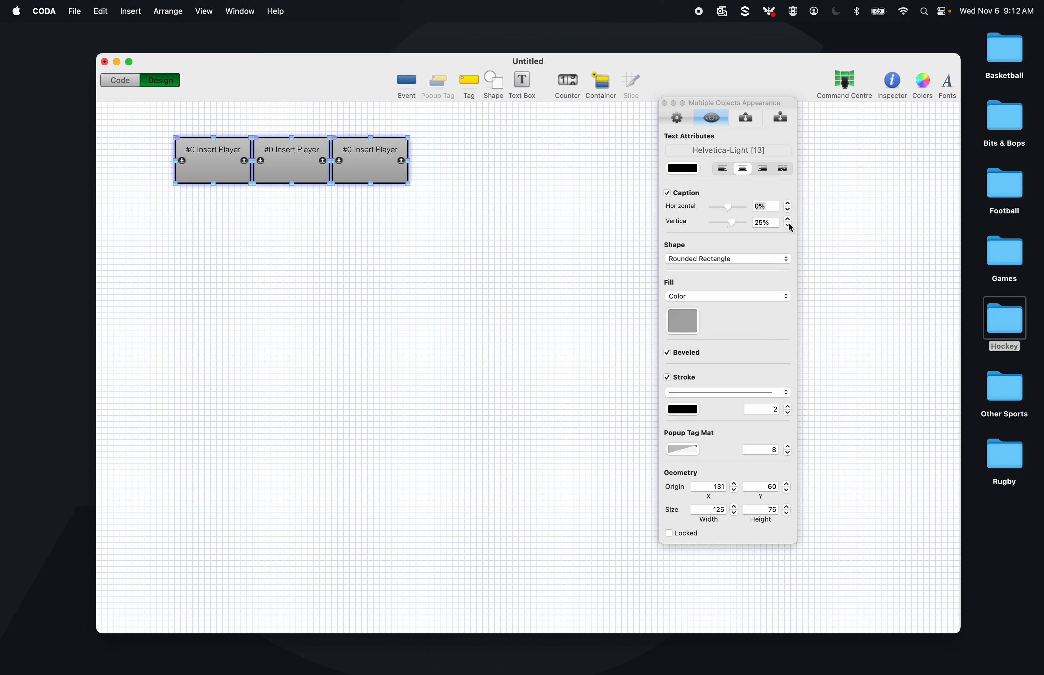
left_click(539, 278)
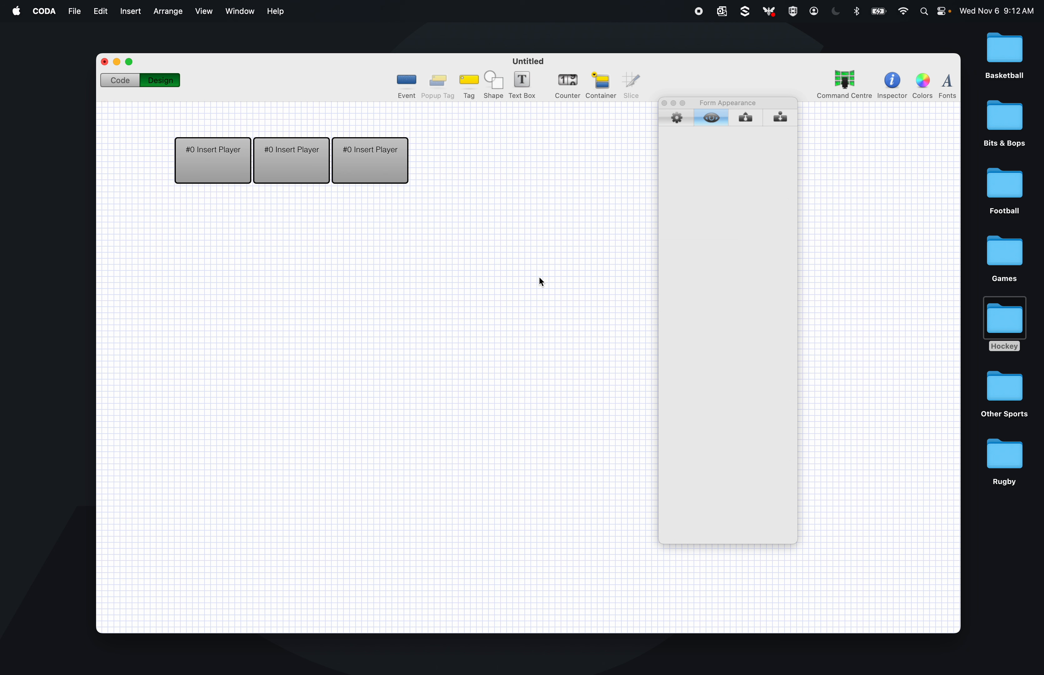
- Delete the second and third player buttons, keeping only the first
left_click(664, 104)
left_click_drag(458, 176, 307, 142)
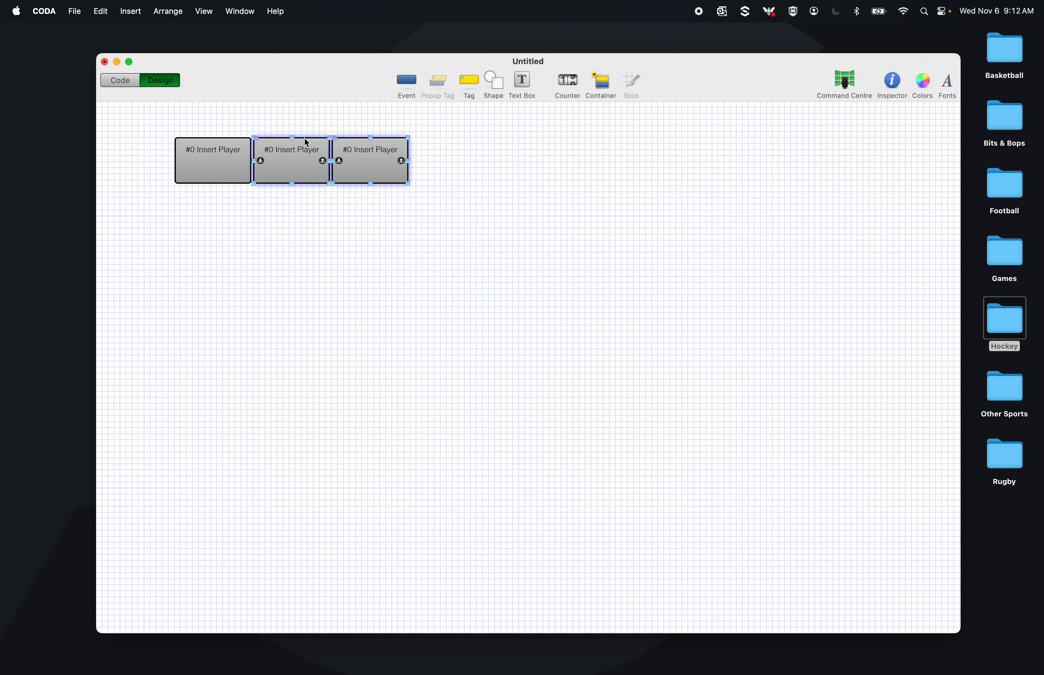
key("Delete")
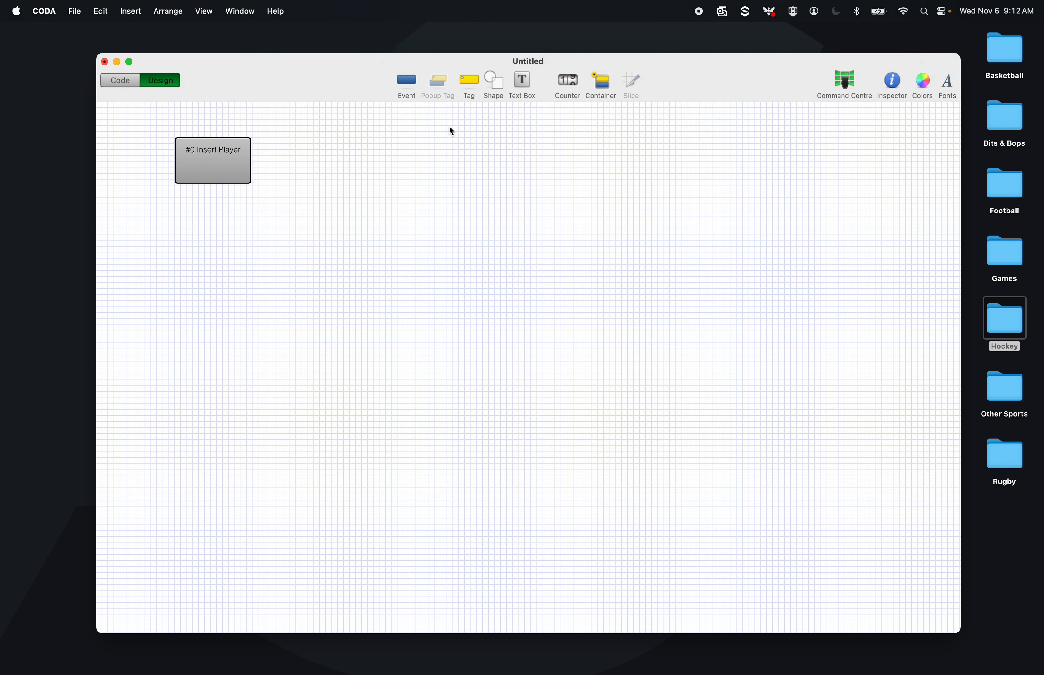
- Add a counter and place it inside the remaining player button, below its caption
left_click(568, 84)
left_click_drag(120, 122, 214, 168)
left_click(521, 85)
key("BackSpace")
left_click(217, 172)
- Link the counter to the player button as a Total Time counter and centre it below the caption
left_click(894, 85)
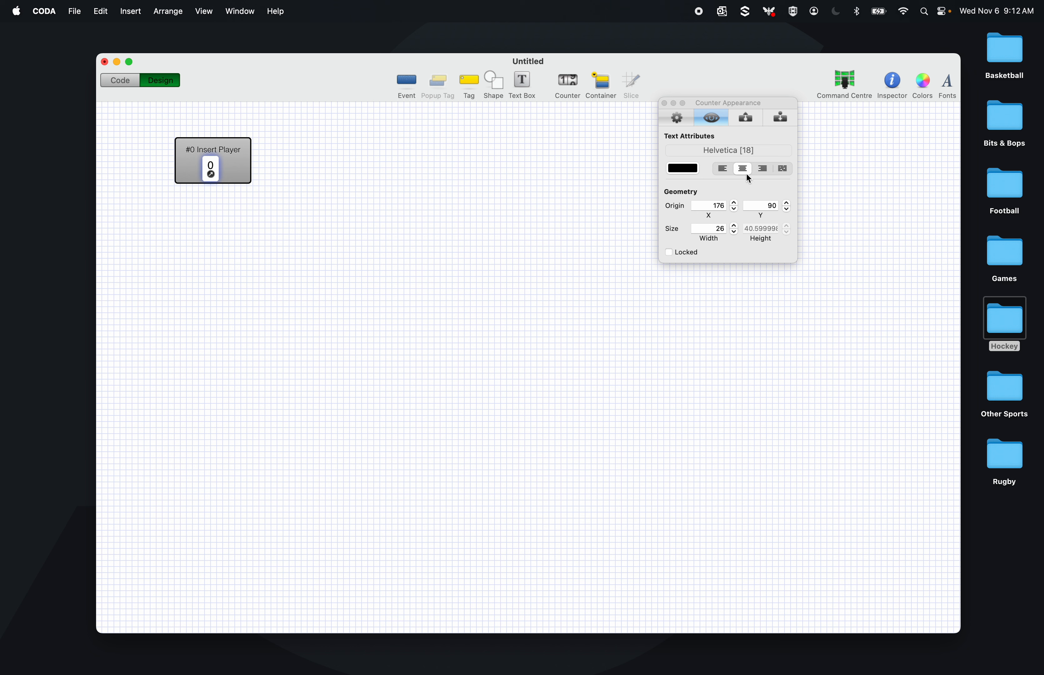
left_click(677, 118)
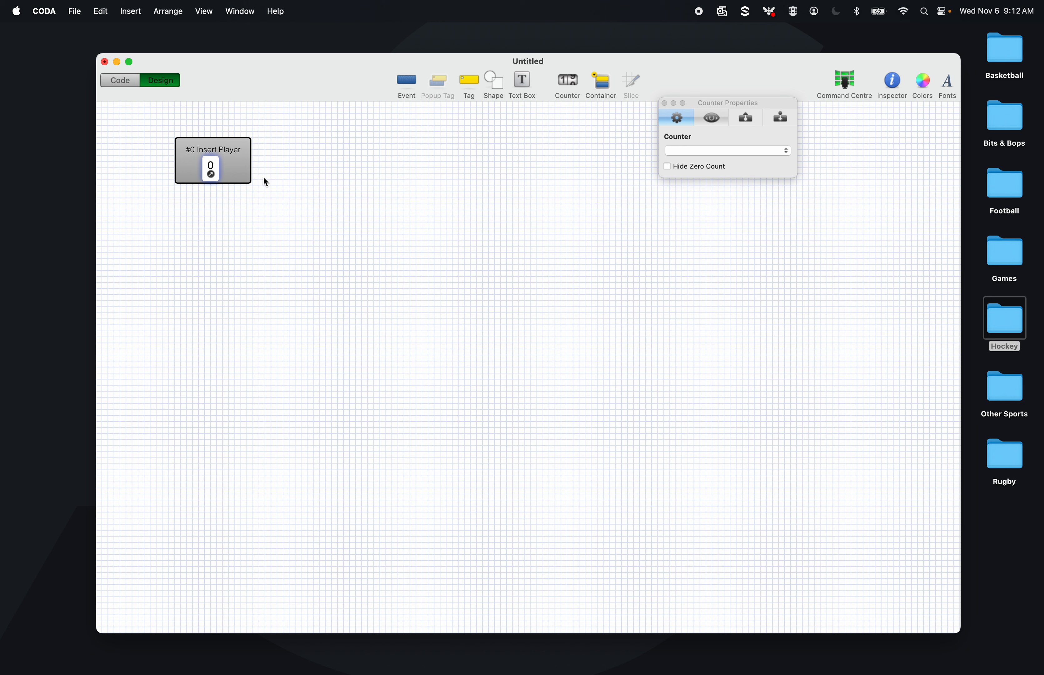
left_click_drag(212, 174, 268, 202)
left_click_drag(228, 167, 225, 167)
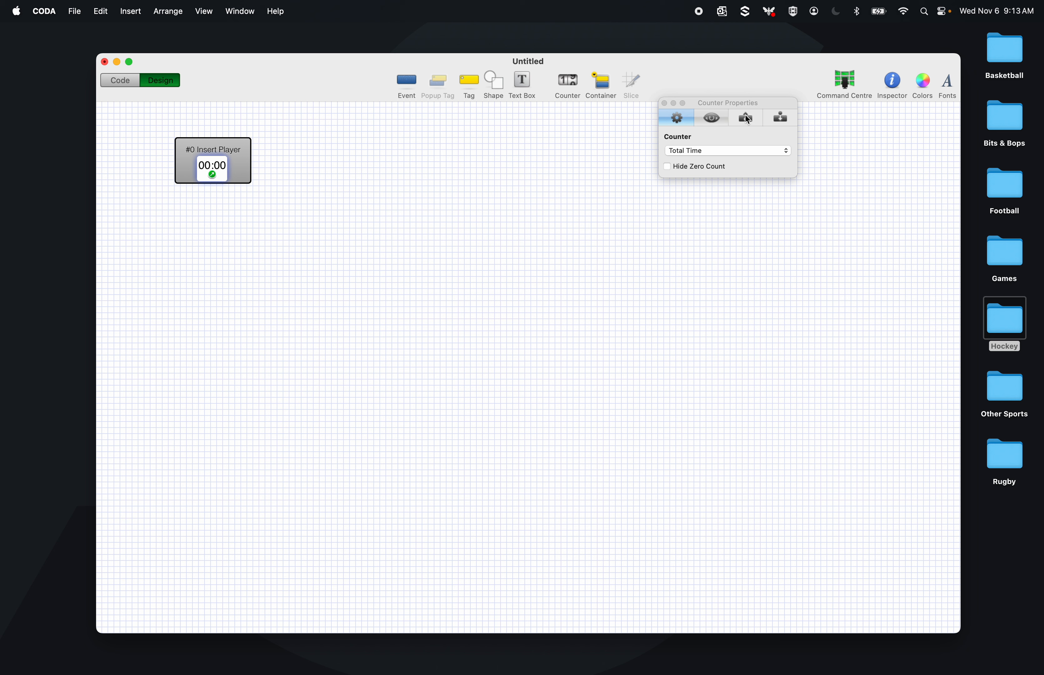
- Set the counter's text to Helvetica Light at size 18 and nudge it to X 170, Y 91
left_click(707, 119)
left_click(759, 153)
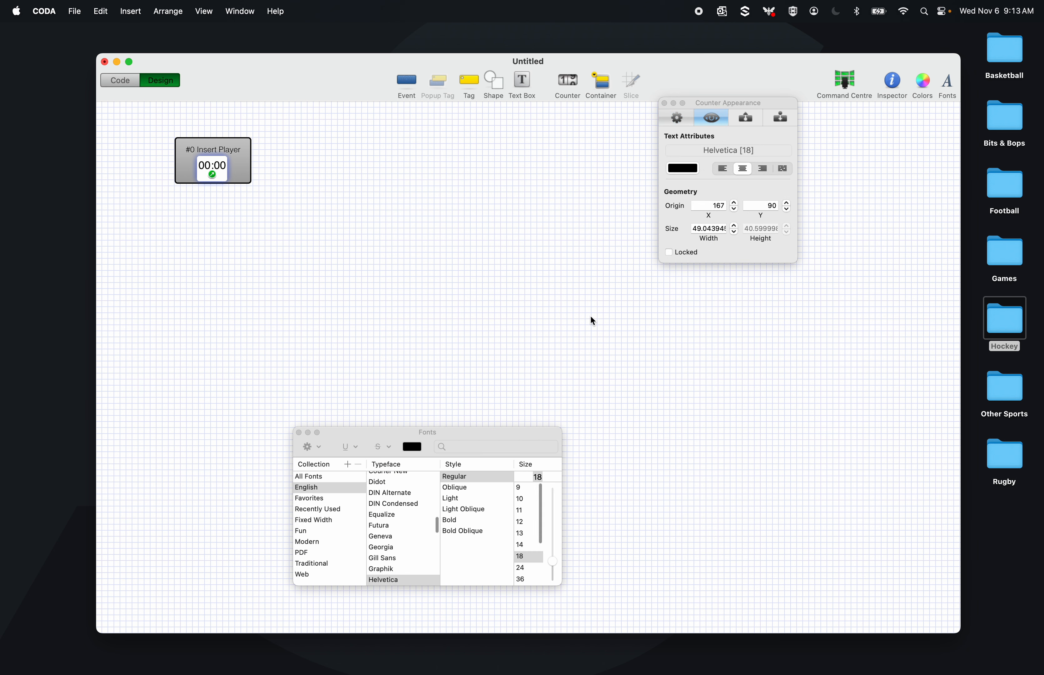
left_click(452, 498)
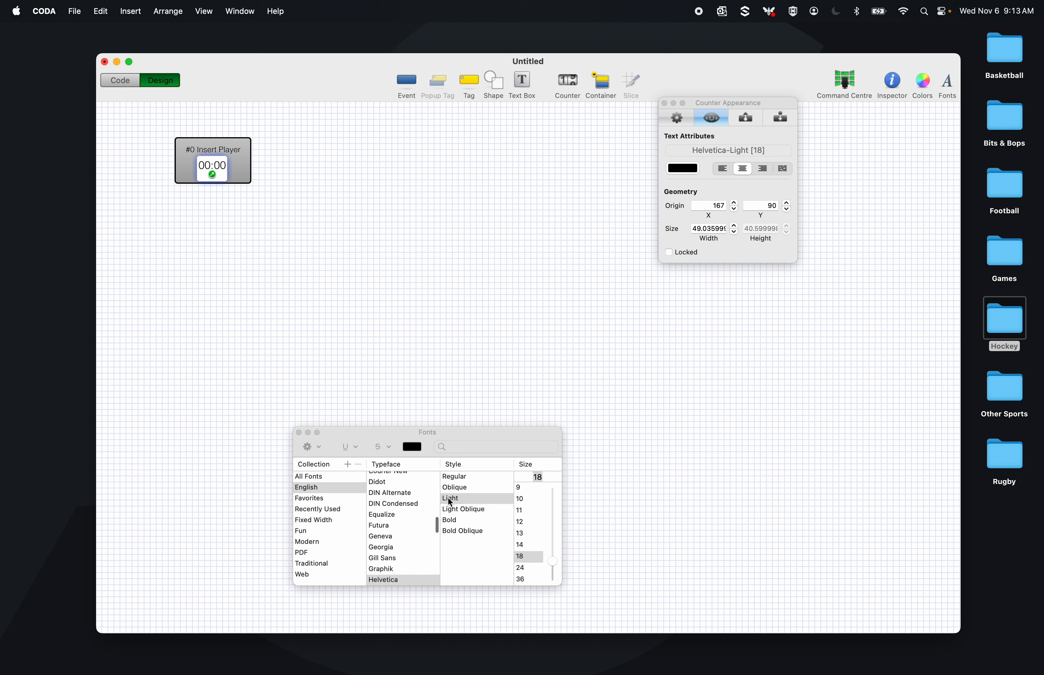
left_click(528, 521)
left_click(526, 534)
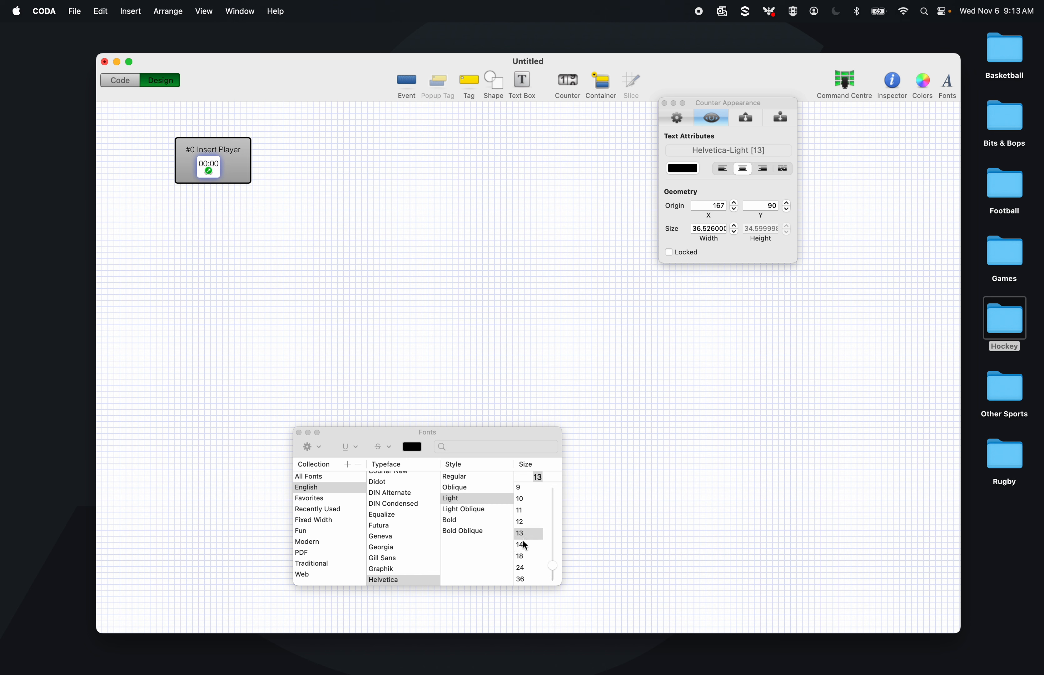
left_click(523, 545)
left_click(522, 557)
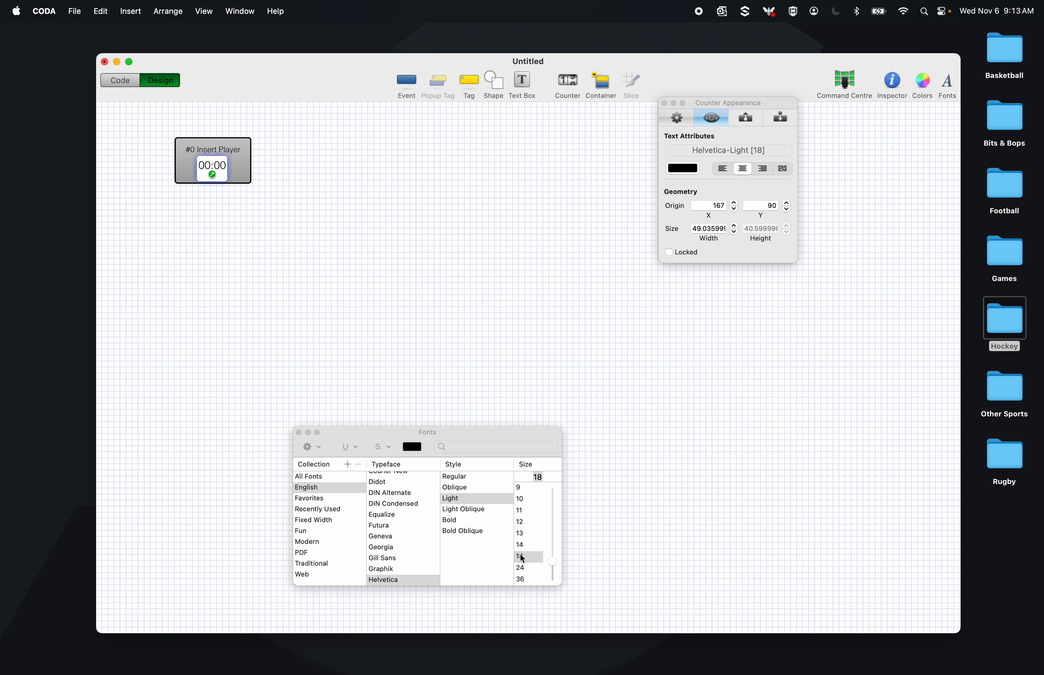
key("Right")
key("Down")
key("Right")
key("Right")
- Try Aluminum and Asparagus as the counter's text color, and return it to Licorice
left_click(694, 168)
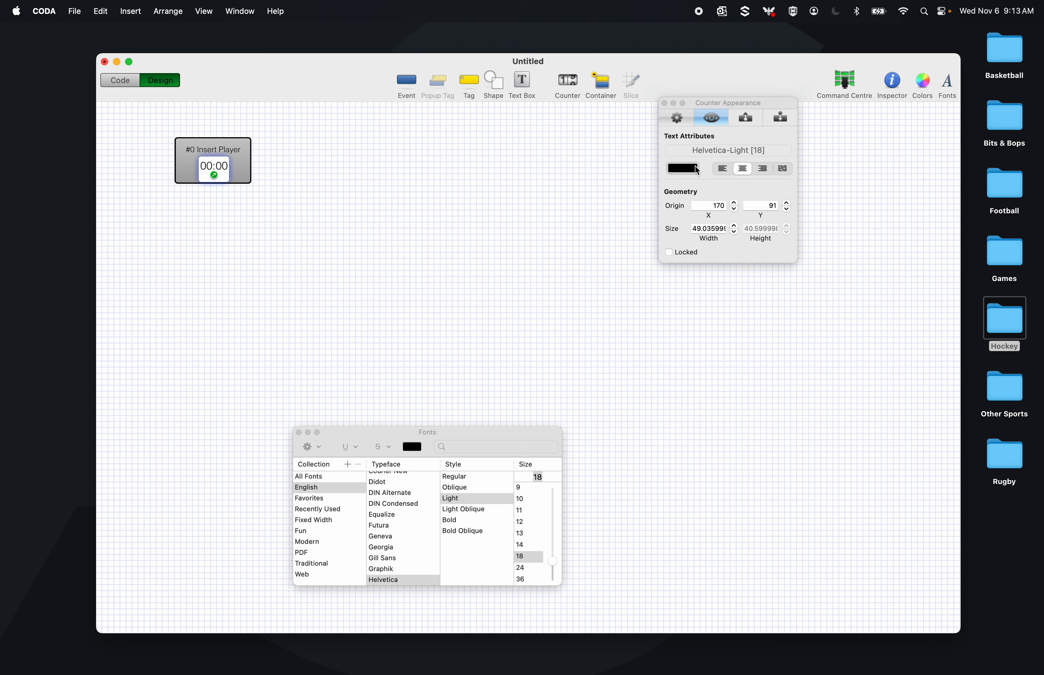
left_click(299, 315)
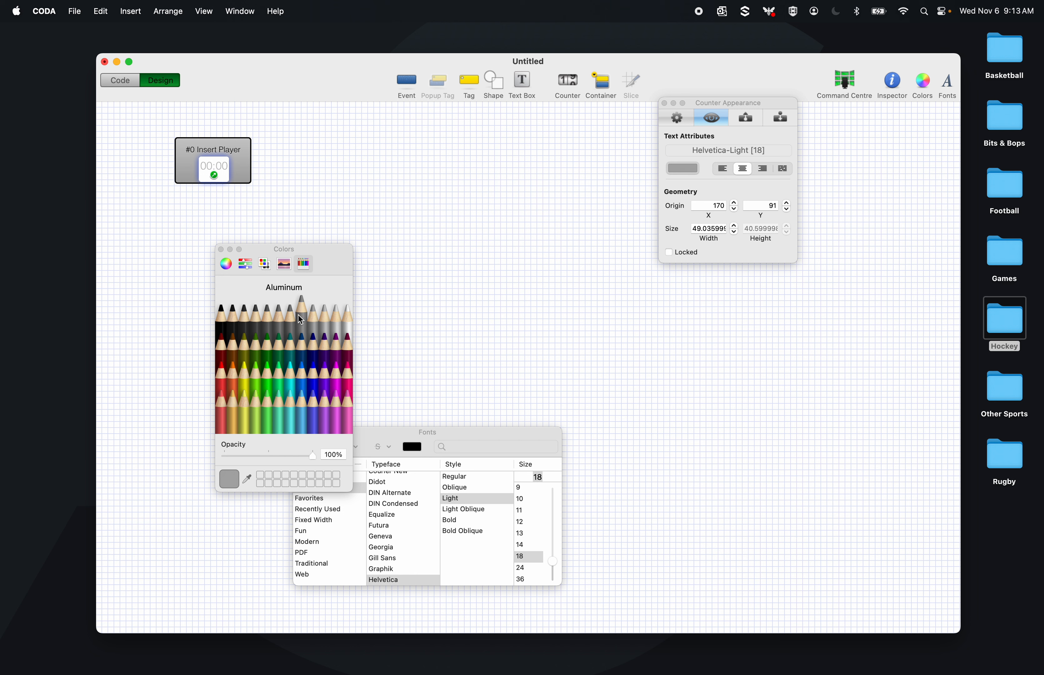
left_click(222, 324)
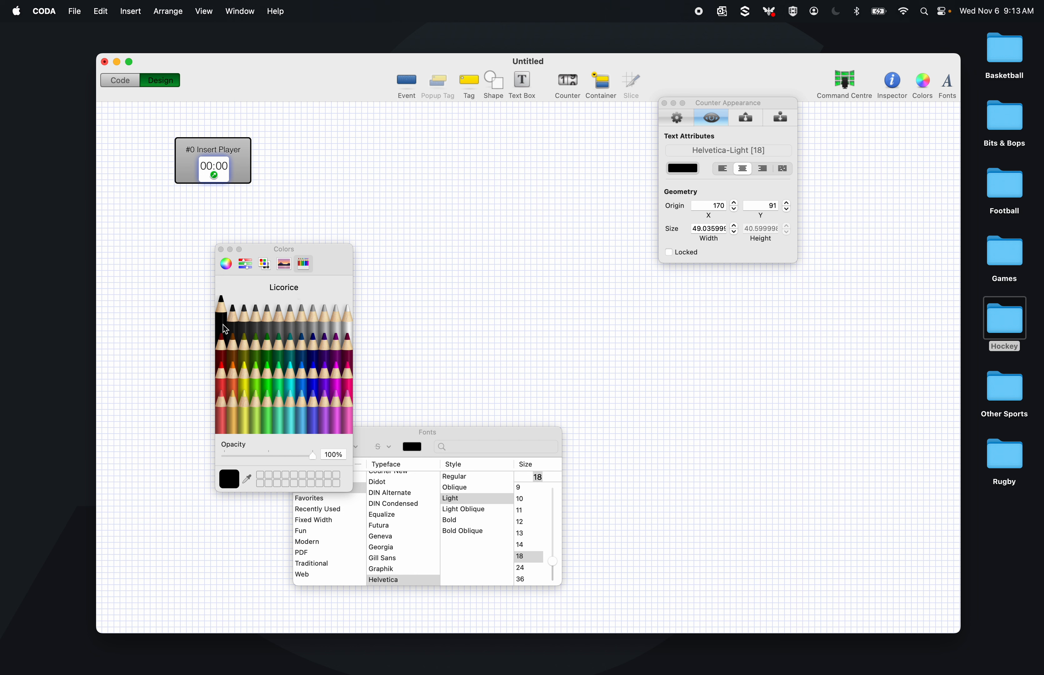
left_click(686, 170)
left_click(240, 339)
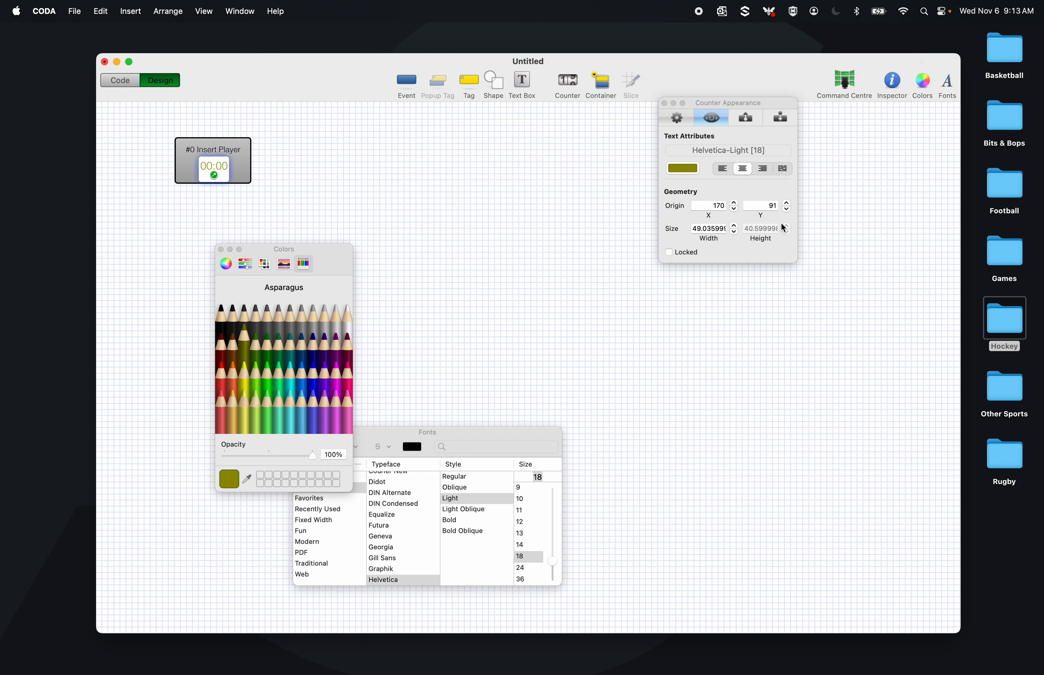
left_click(687, 169)
left_click(222, 315)
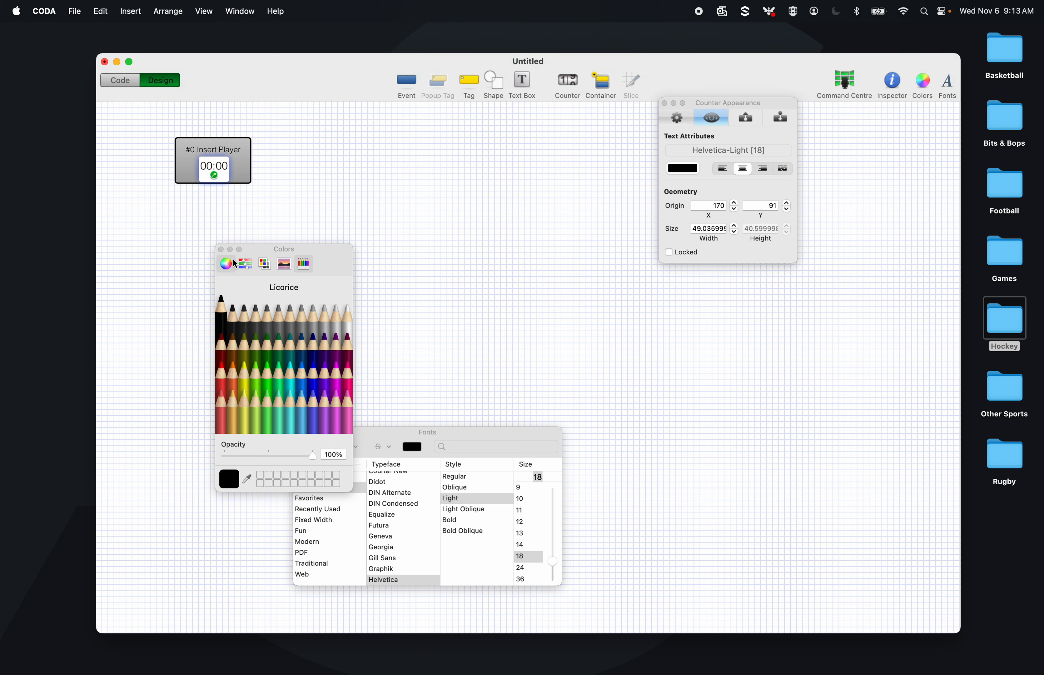
left_click(220, 249)
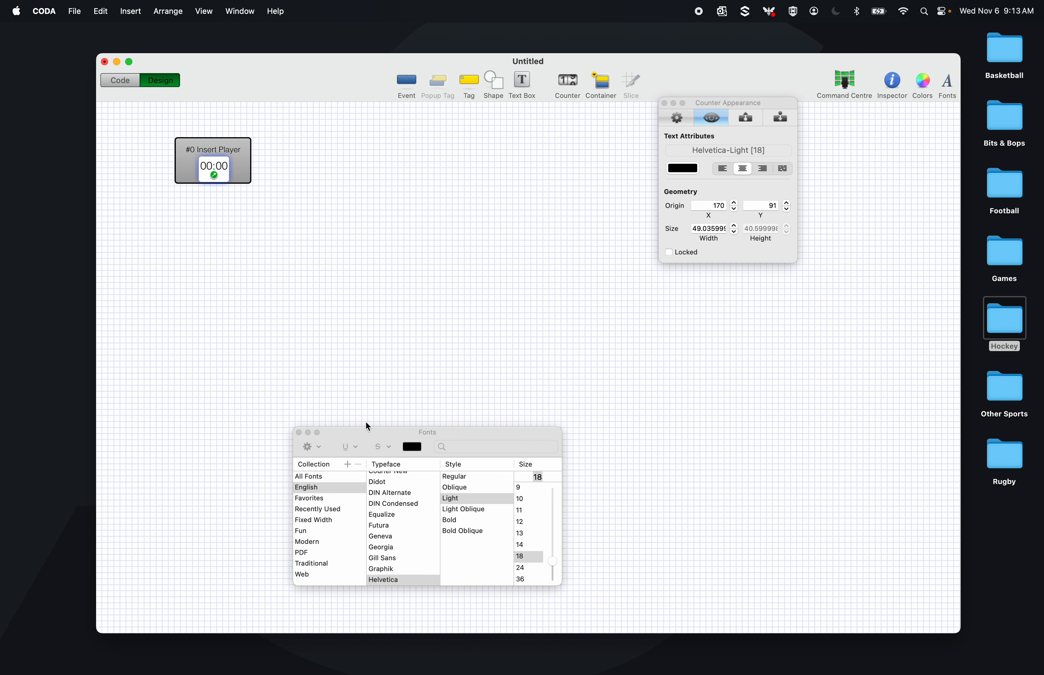
- Move the counter back to X 167 so it sits centred in the player button, and close the settings windows
left_click(299, 433)
left_click_drag(223, 174, 222, 174)
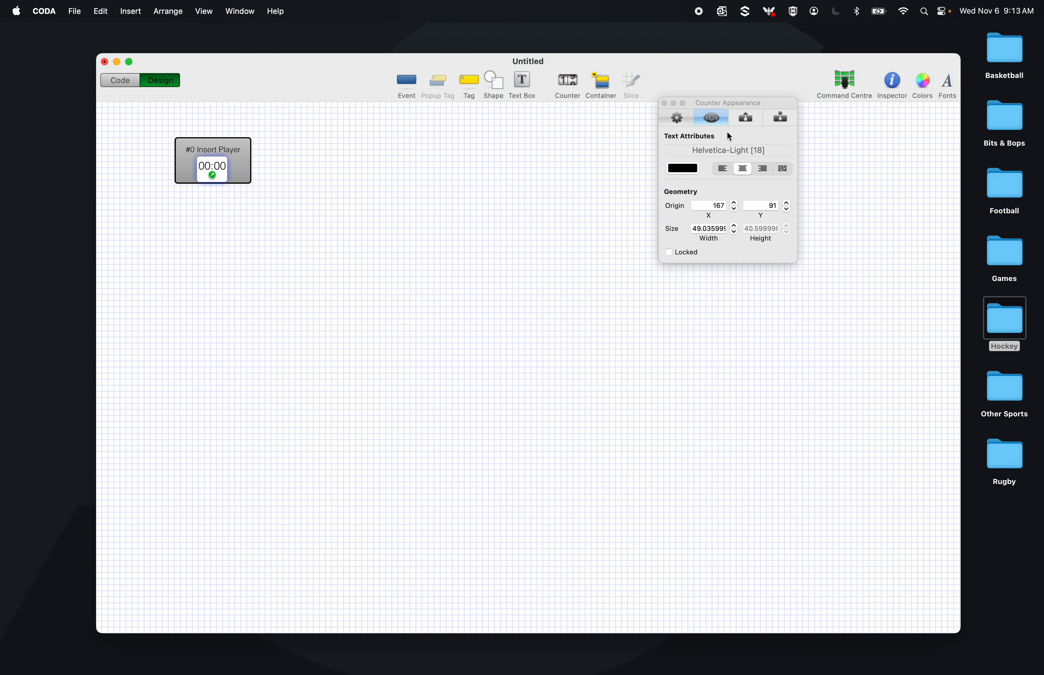
left_click(673, 120)
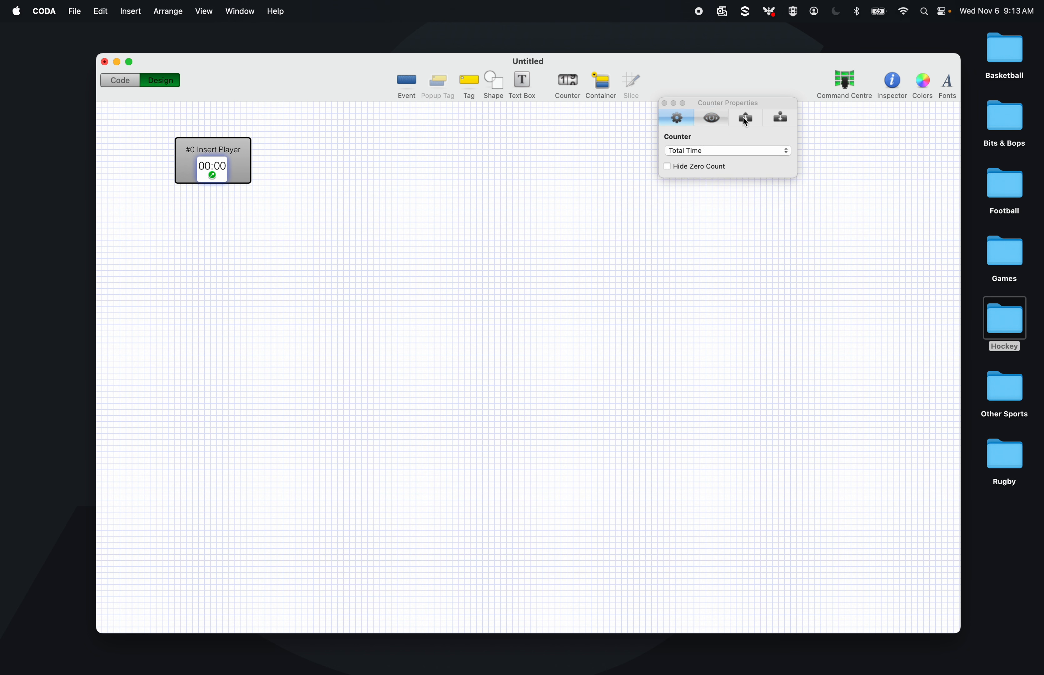
left_click(707, 118)
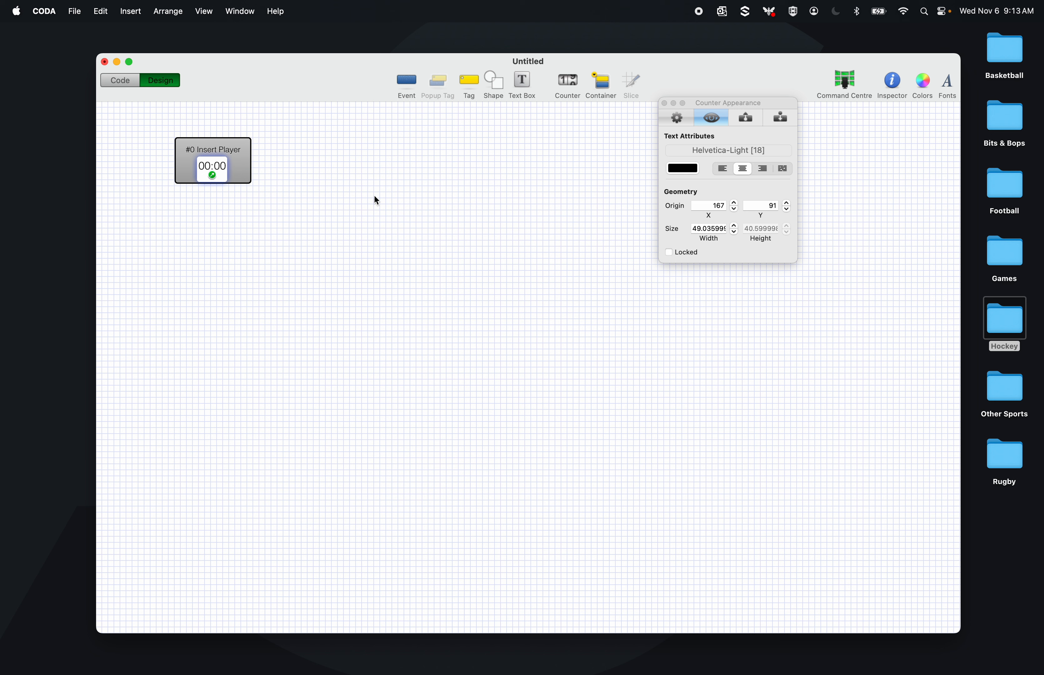
left_click(707, 228)
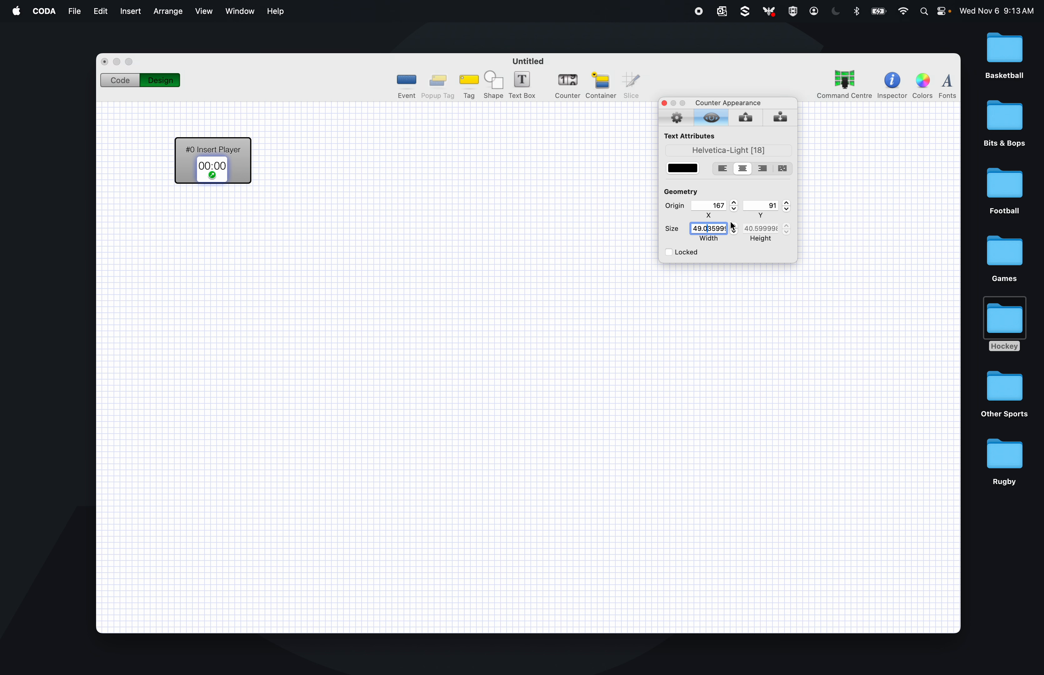
double_click(710, 228)
left_click(663, 103)
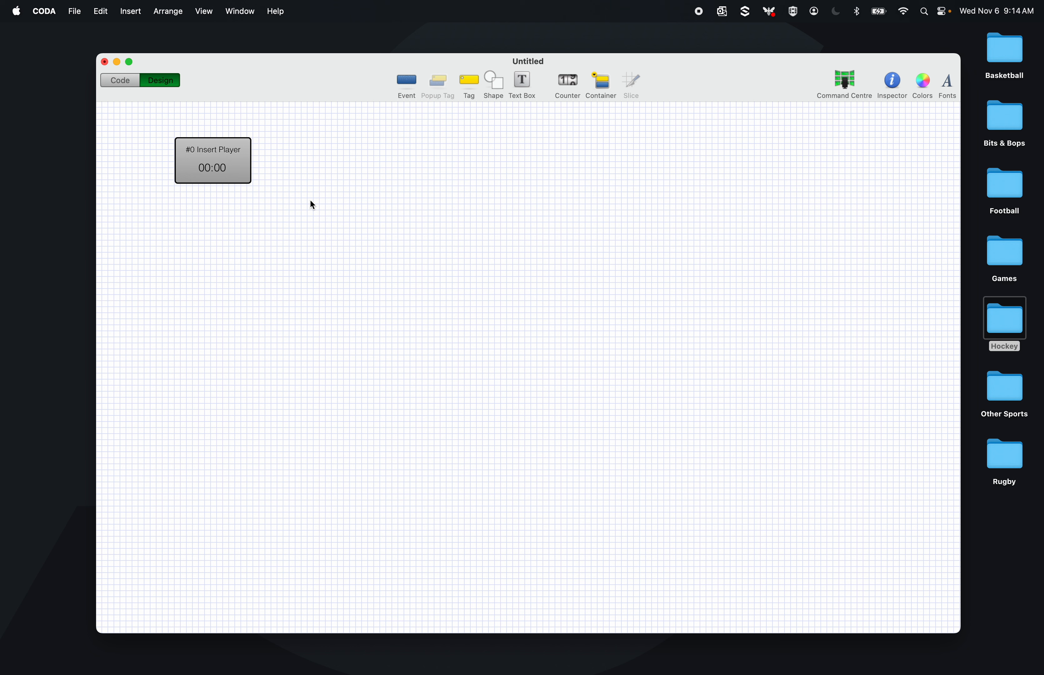
- Duplicate the player button with its counter and place the copy beside the original with a small gap
left_click_drag(310, 200, 187, 123)
key("cmd+c")
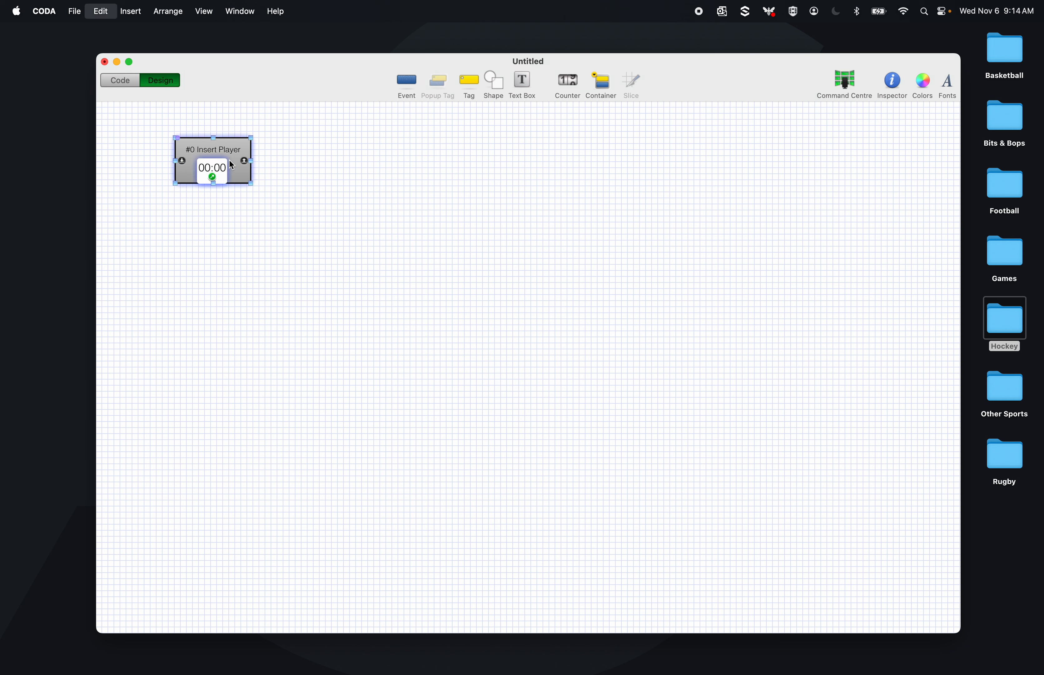
key("cmd+v")
left_click_drag(229, 162, 304, 163)
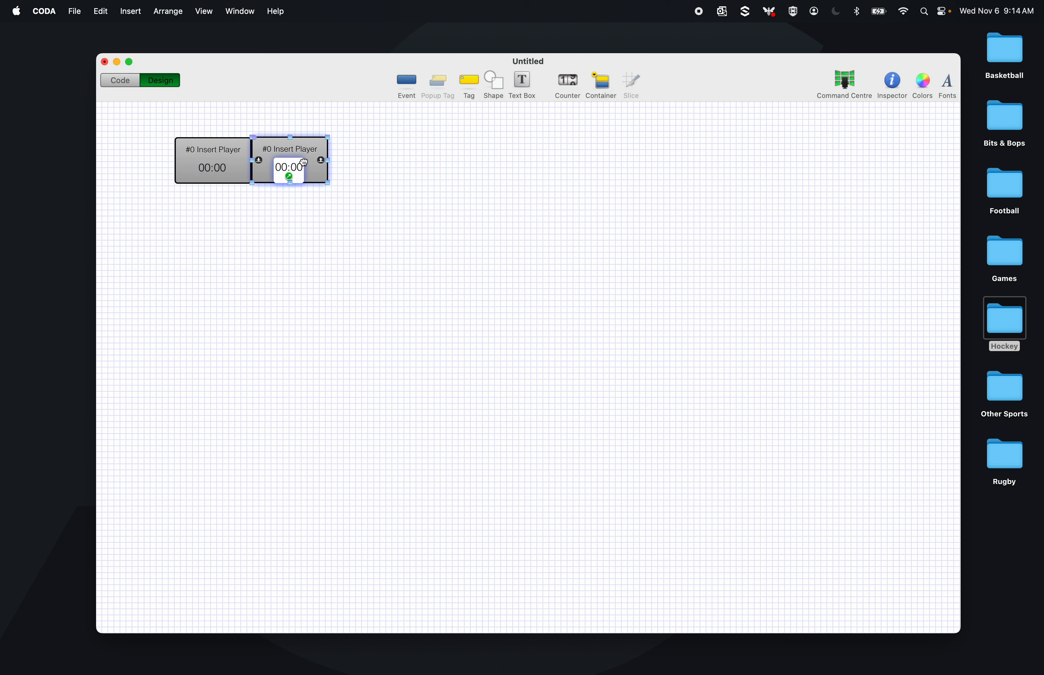
left_click_drag(271, 231, 312, 154)
key("Right")
key("Right")
key("Right")
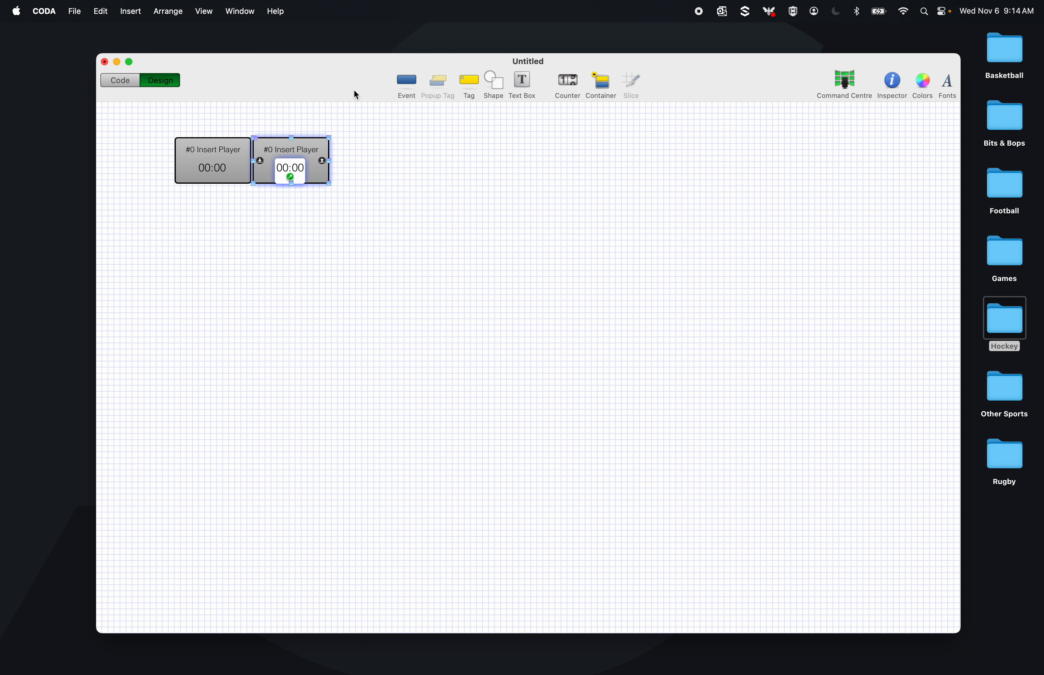
key("Right")
key("Right")
- Place a third player button with counter at the same spacing, and shift the whole row about one button width right
left_click_drag(348, 105, 381, 160)
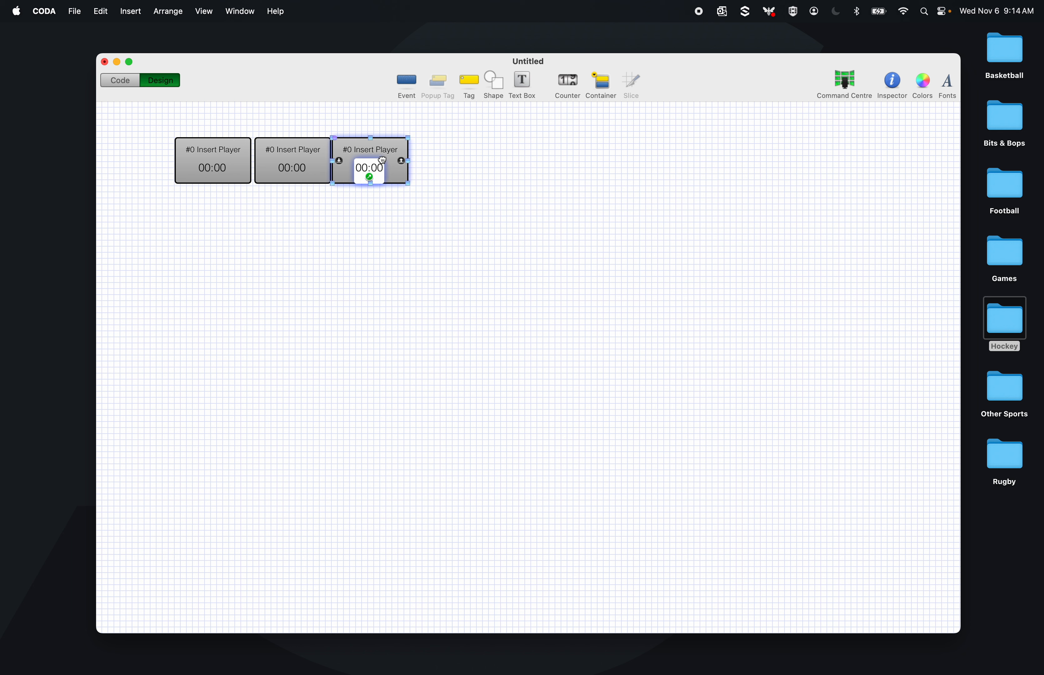
left_click(349, 234)
left_click_drag(176, 225, 451, 132)
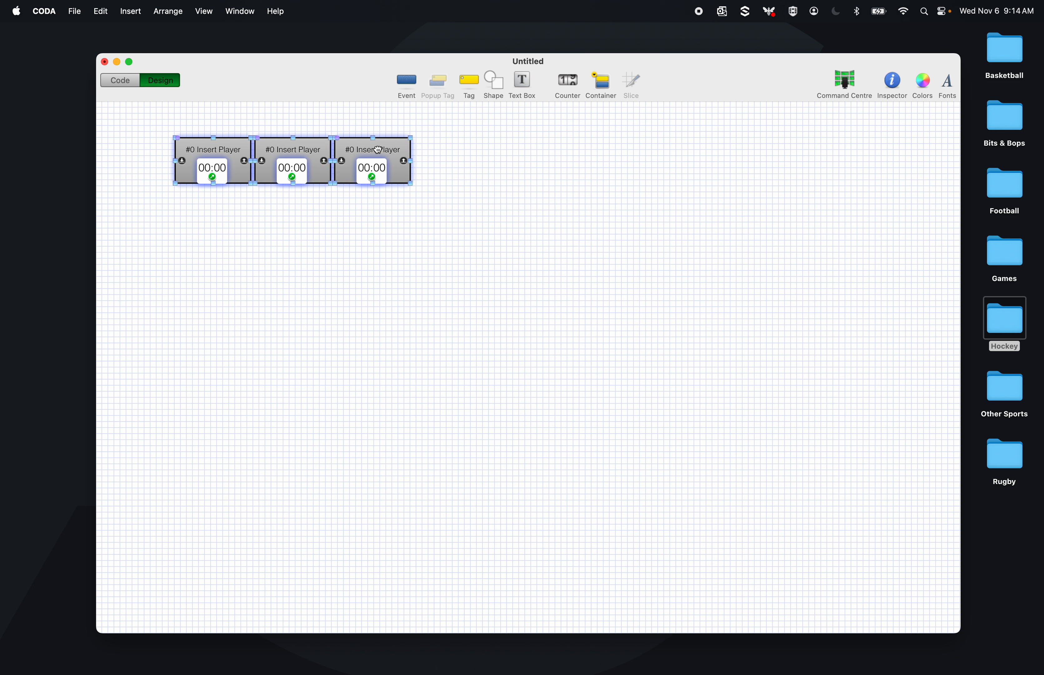
left_click_drag(363, 175, 436, 178)
left_click(415, 224)
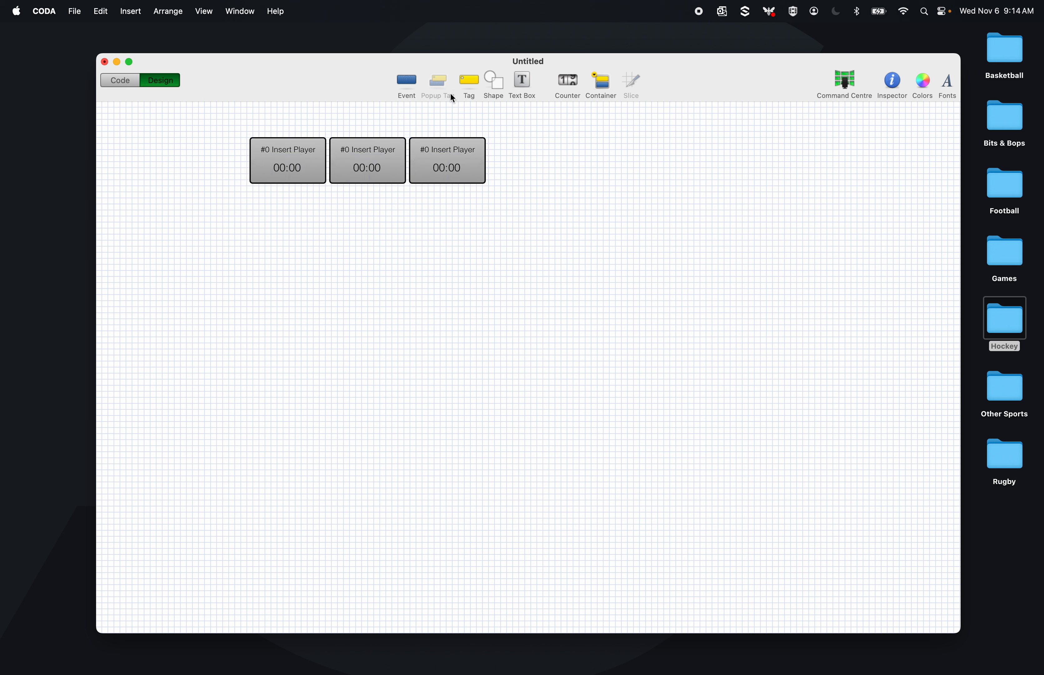
- Add a new event button and place it just before the first player button in the row
left_click(408, 83)
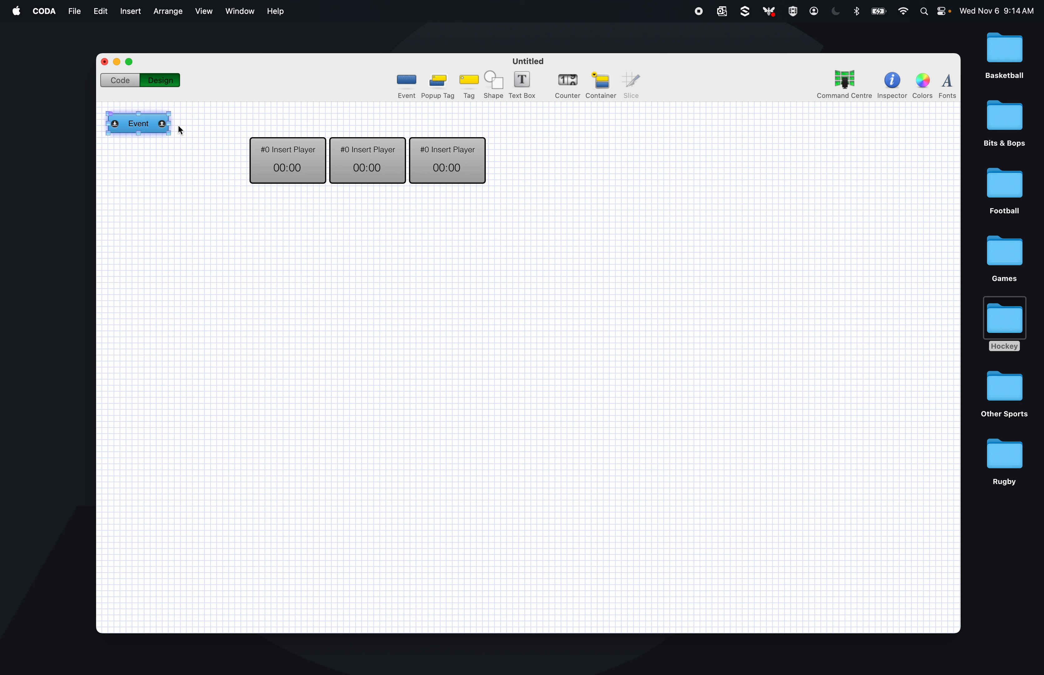
left_click_drag(163, 132, 225, 160)
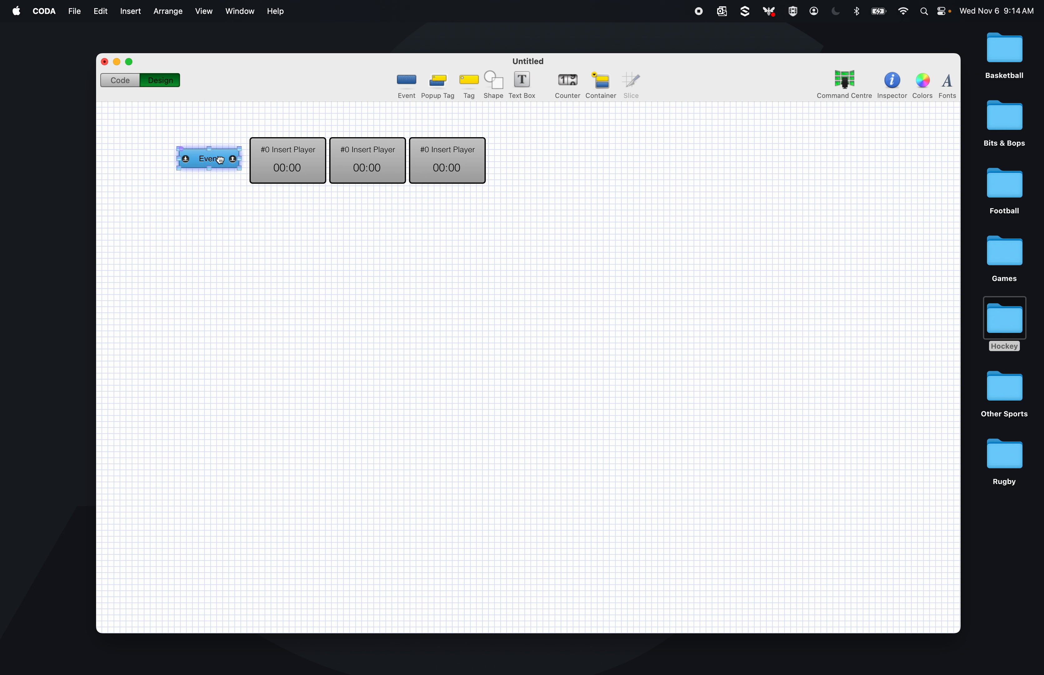
double_click(225, 160)
- Set the new event button's width to 150 and reposition it so it clears the first player button
left_click(893, 80)
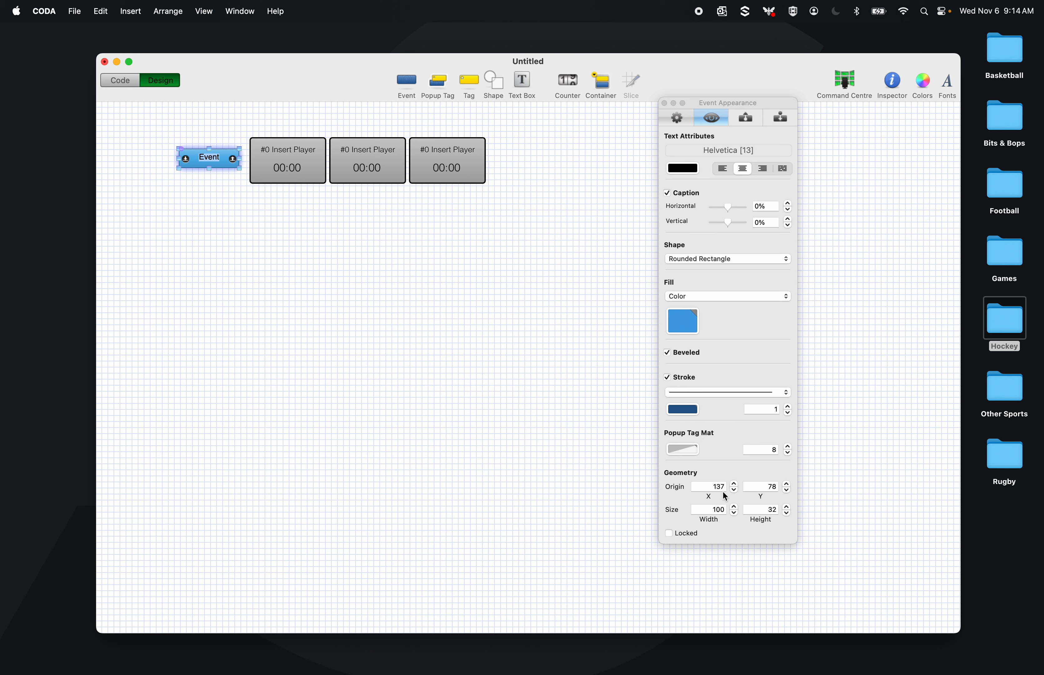
left_click(721, 509)
type("150")
key("Return")
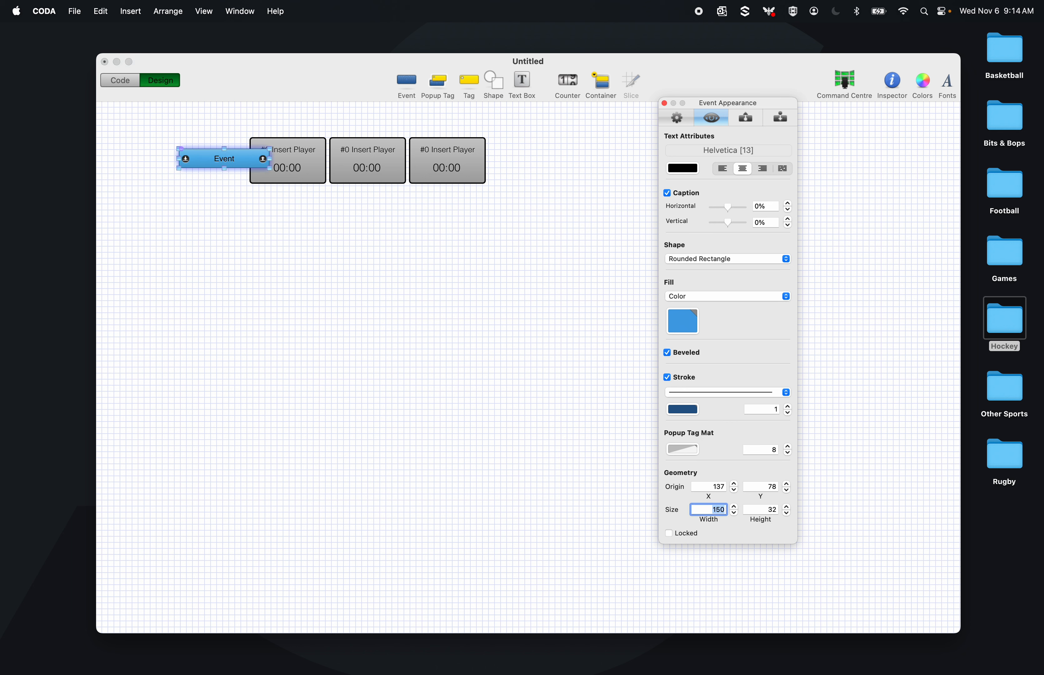
left_click_drag(239, 160, 214, 161)
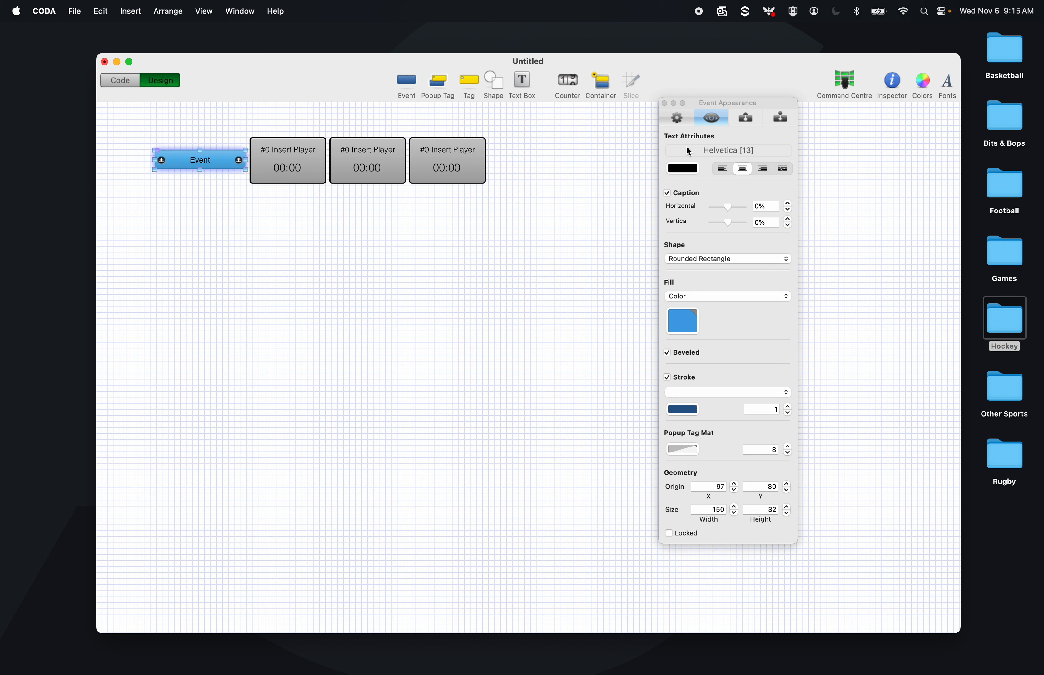
- Set the new event button's text to Helvetica Light at size 14
left_click(720, 157)
left_click(449, 498)
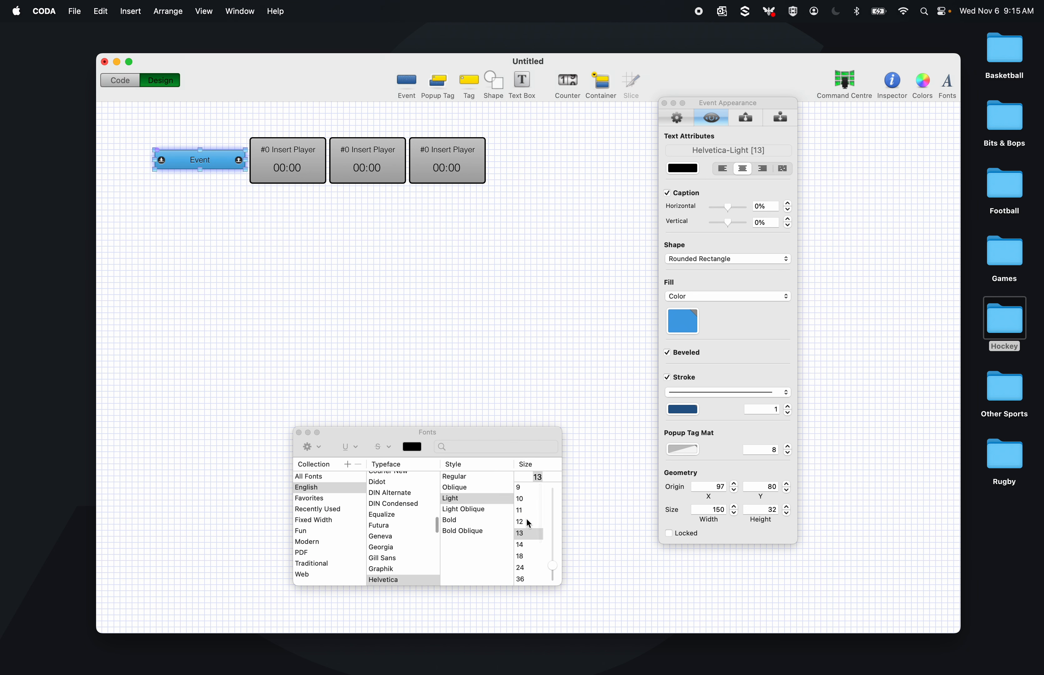
left_click(524, 546)
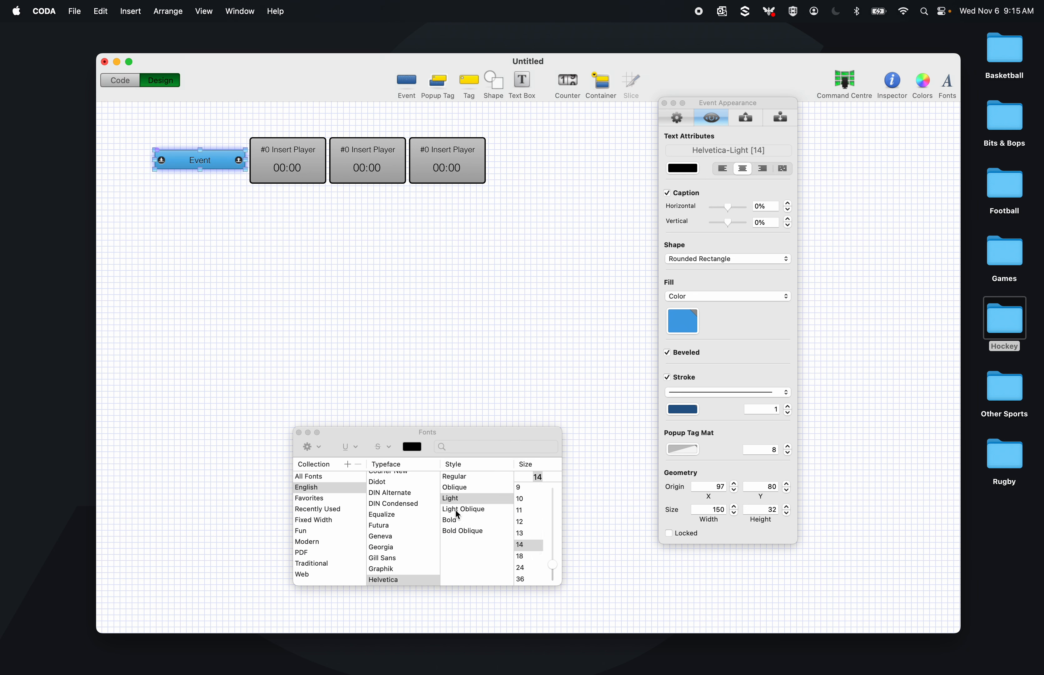
left_click(298, 433)
- Rename the new event button as "Forwards Line One"
left_click(679, 119)
left_click(700, 153)
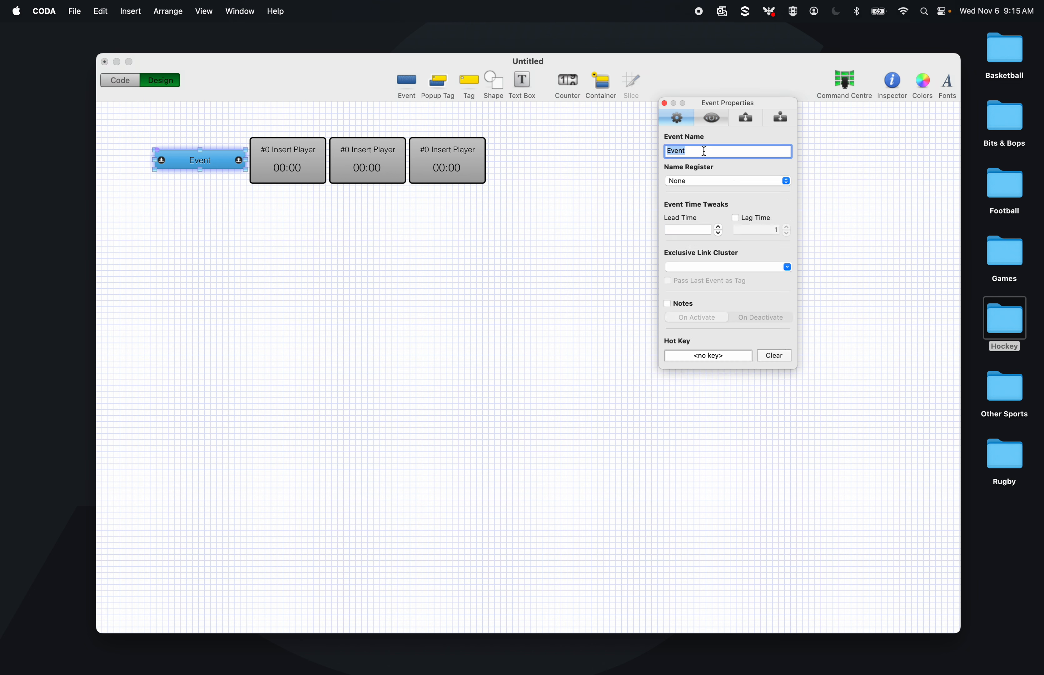
type("Forwards Line One")
left_click(256, 224)
left_click(223, 166)
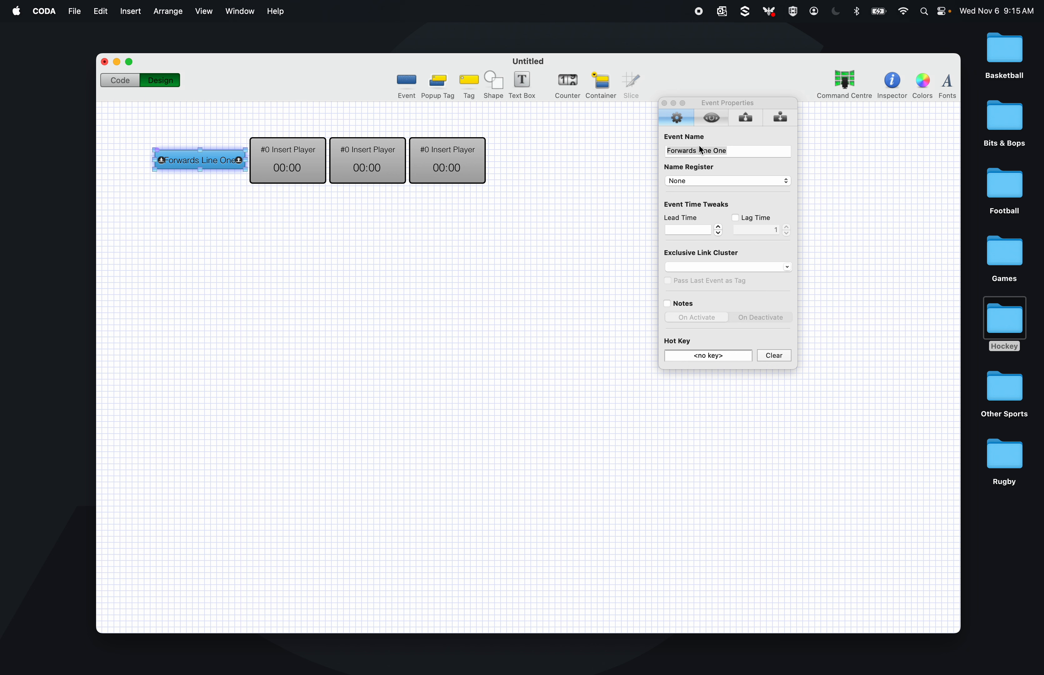
- Fill the "Forwards Line One" button with the light gray Mercury color
left_click(710, 119)
left_click(665, 123)
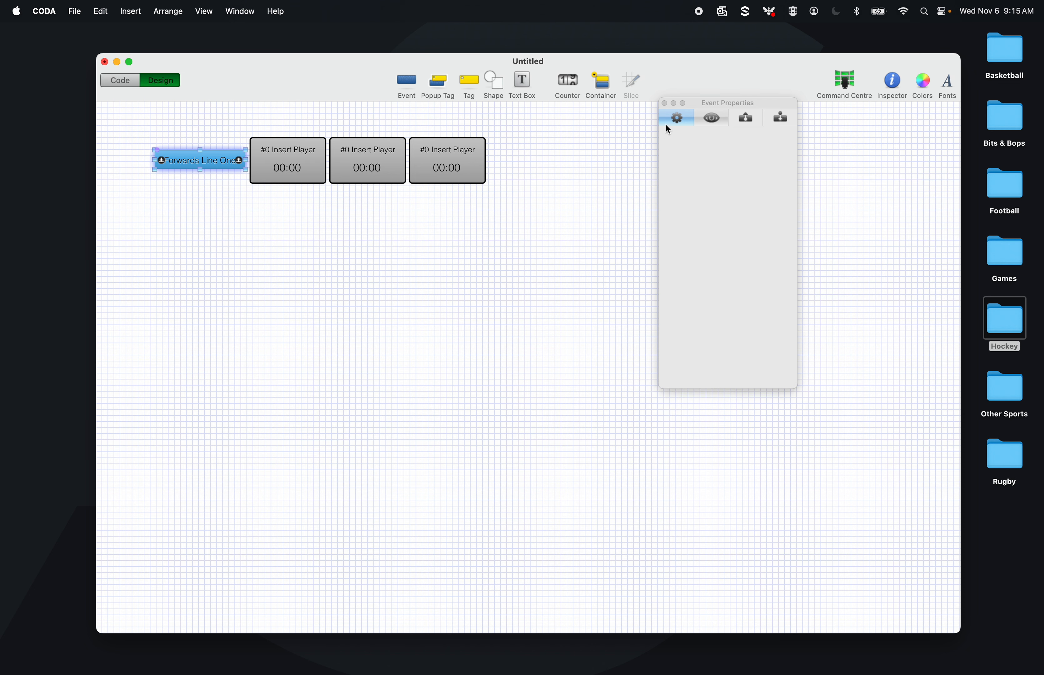
left_click(709, 120)
left_click(694, 330)
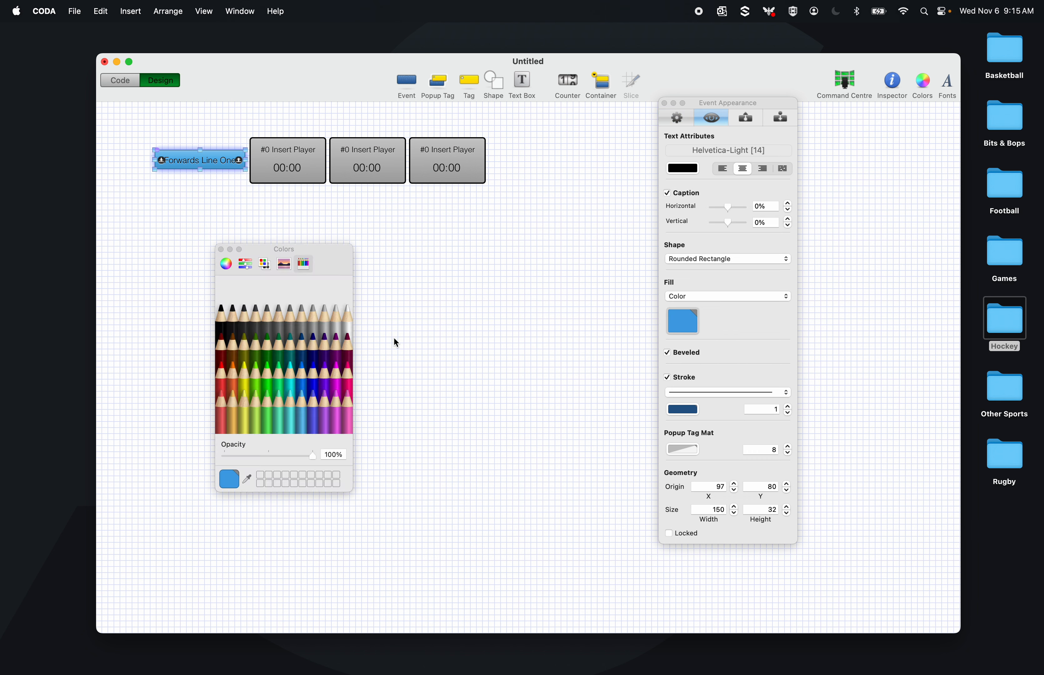
left_click(321, 319)
left_click(336, 310)
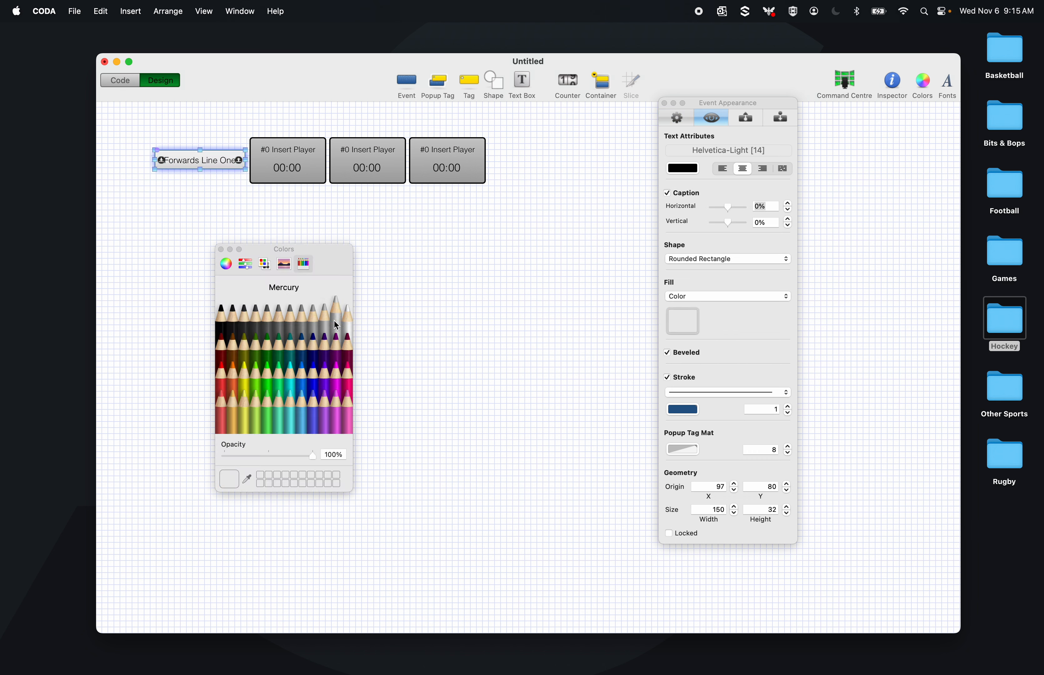
left_click(221, 250)
left_click(224, 210)
left_click(222, 165)
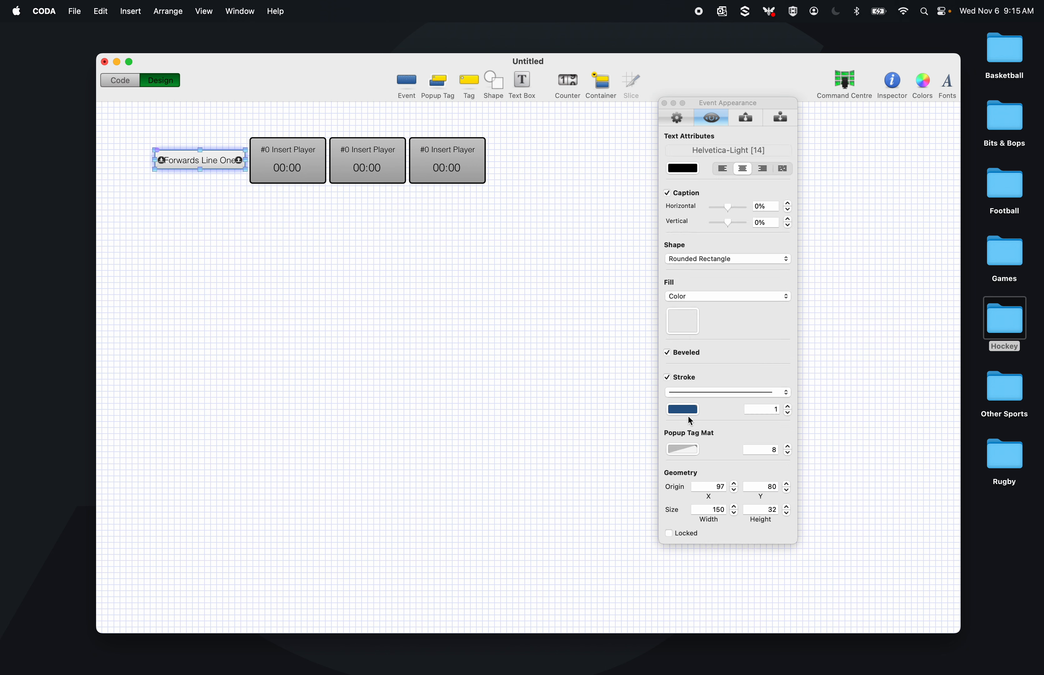
- Set the "Forwards Line One" button's stroke to the black Licorice color with a width of 2
left_click(687, 411)
left_click(220, 321)
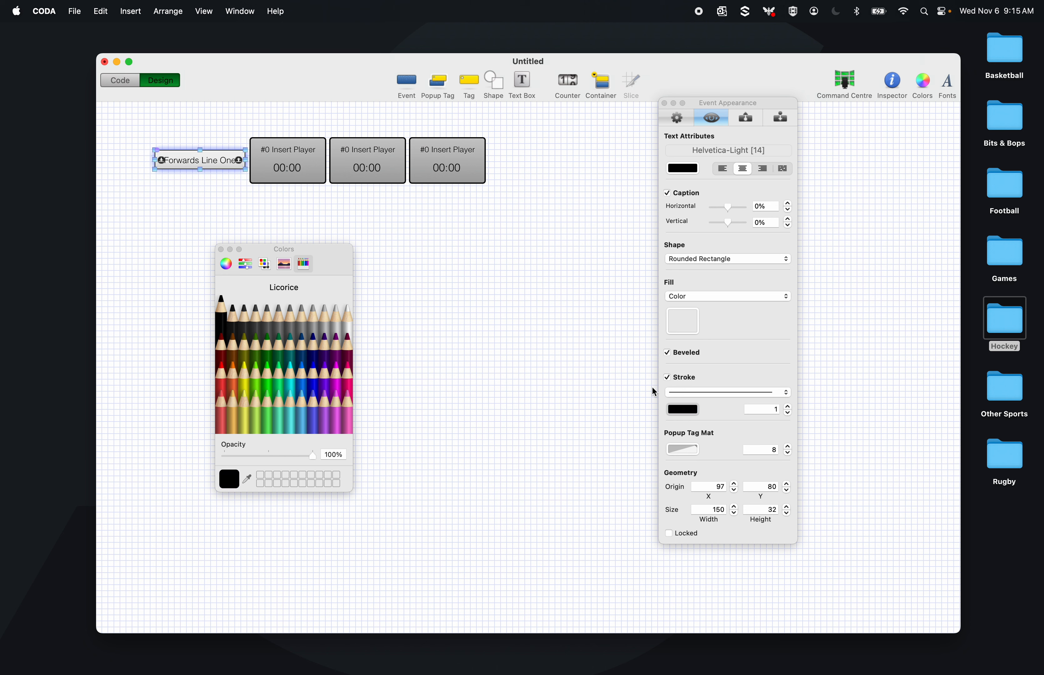
left_click(788, 406)
left_click(220, 249)
left_click(258, 223)
left_click(213, 150)
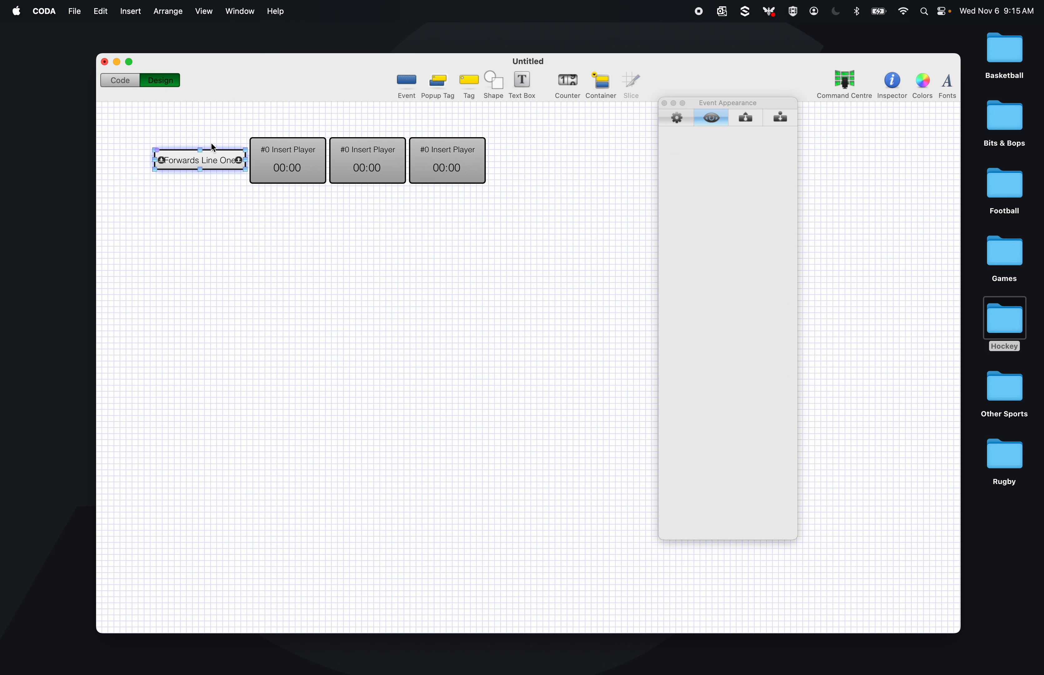
- Nudge the "Forwards Line One" button away from the first player button to X 73 and set its width to 150
key("Left")
key("Left")
key("Left")
key("Left")
key("Left")
key("Left")
key("Left")
key("Left")
key("Left")
key("Left")
key("Left")
key("Left")
key("Left")
key("Left")
key("Left")
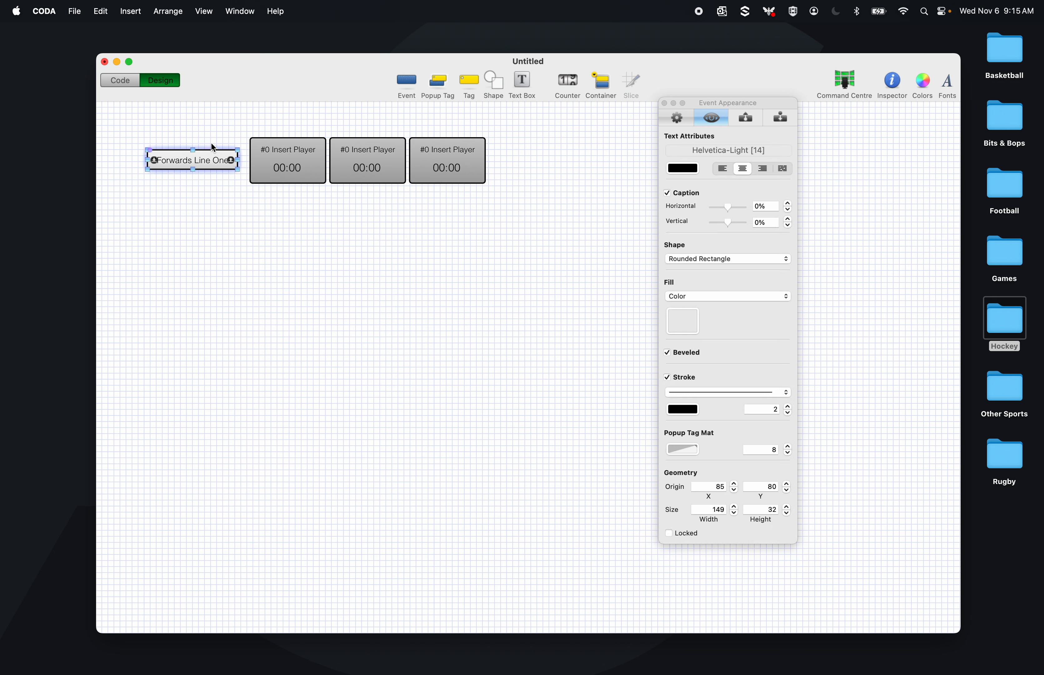
key("shift+Left")
key("shift+Left")
key("shift+Left")
key("shift+Left")
key("shift+Left")
key("shift+Left")
key("shift+Left")
key("Left")
key("Left")
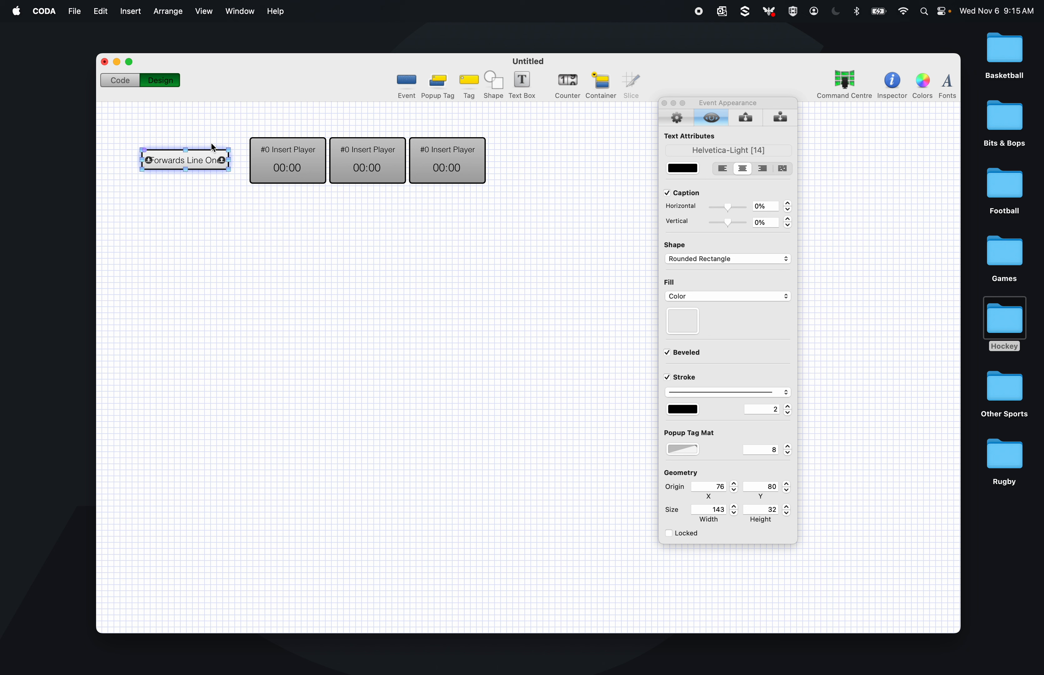
left_click(734, 507)
left_click(733, 507)
left_click(733, 507)
left_click(734, 507)
left_click(733, 507)
left_click(734, 506)
left_click(733, 506)
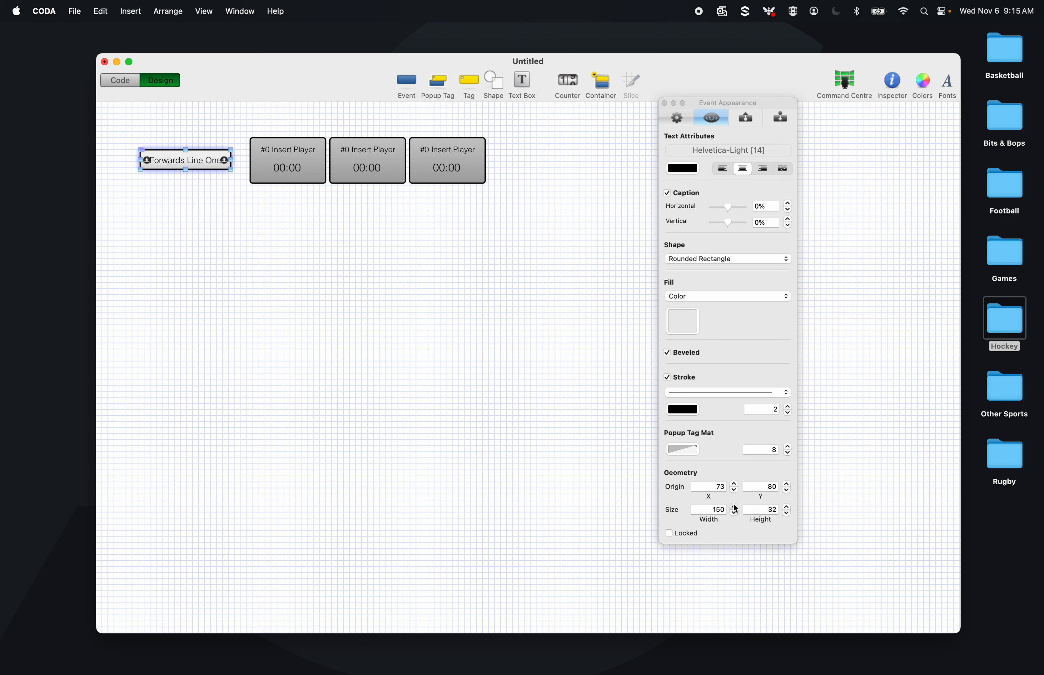
left_click(464, 414)
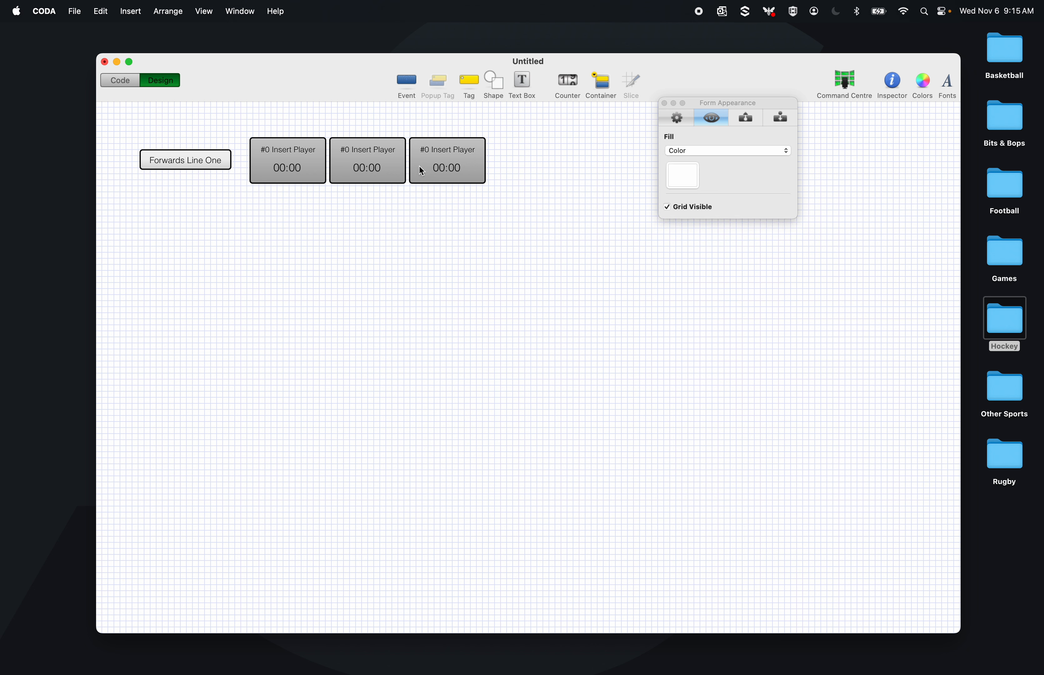
- Set the "Forwards Line One" button's height to 40
left_click(172, 160)
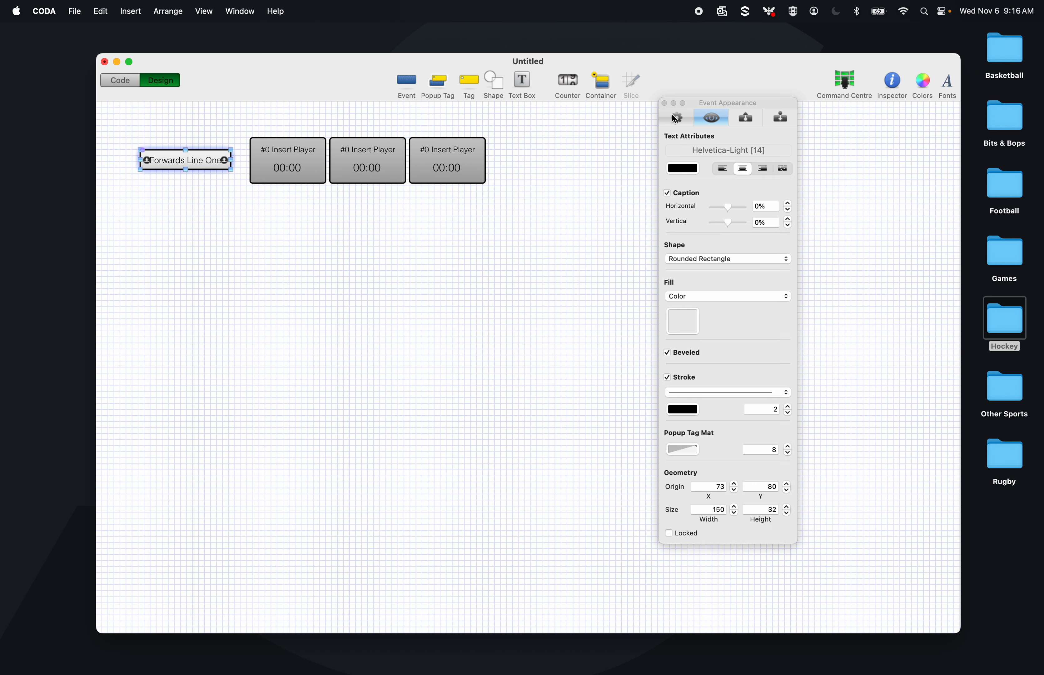
left_click(787, 507)
left_click(787, 507)
left_click(787, 507)
left_click(788, 507)
left_click(787, 507)
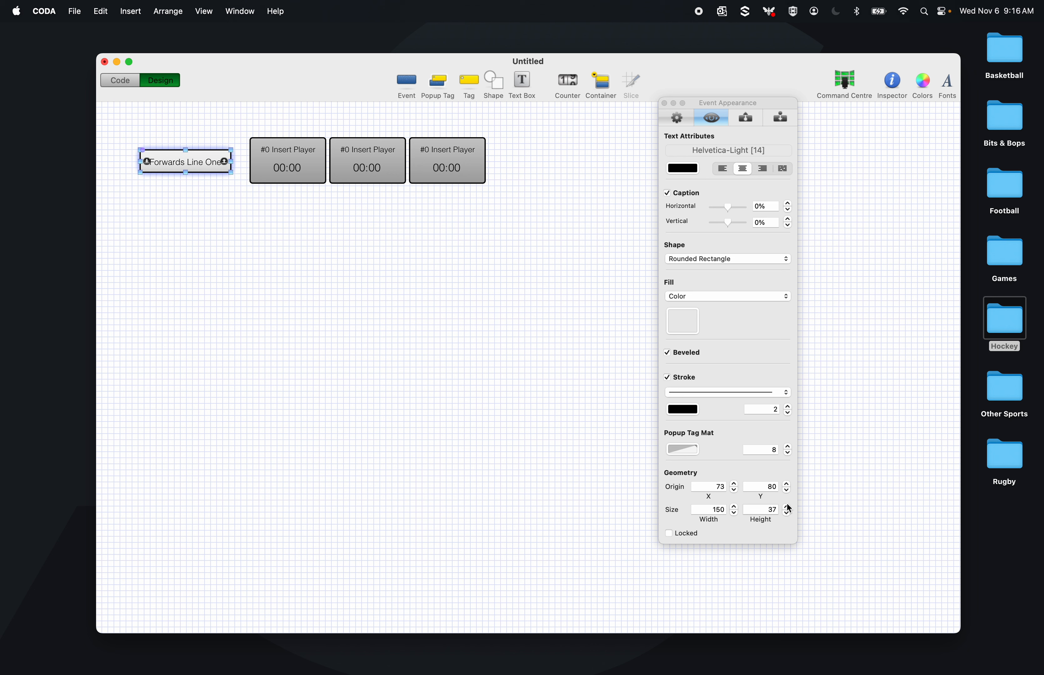
left_click(787, 507)
left_click(788, 507)
left_click(787, 508)
left_click(297, 317)
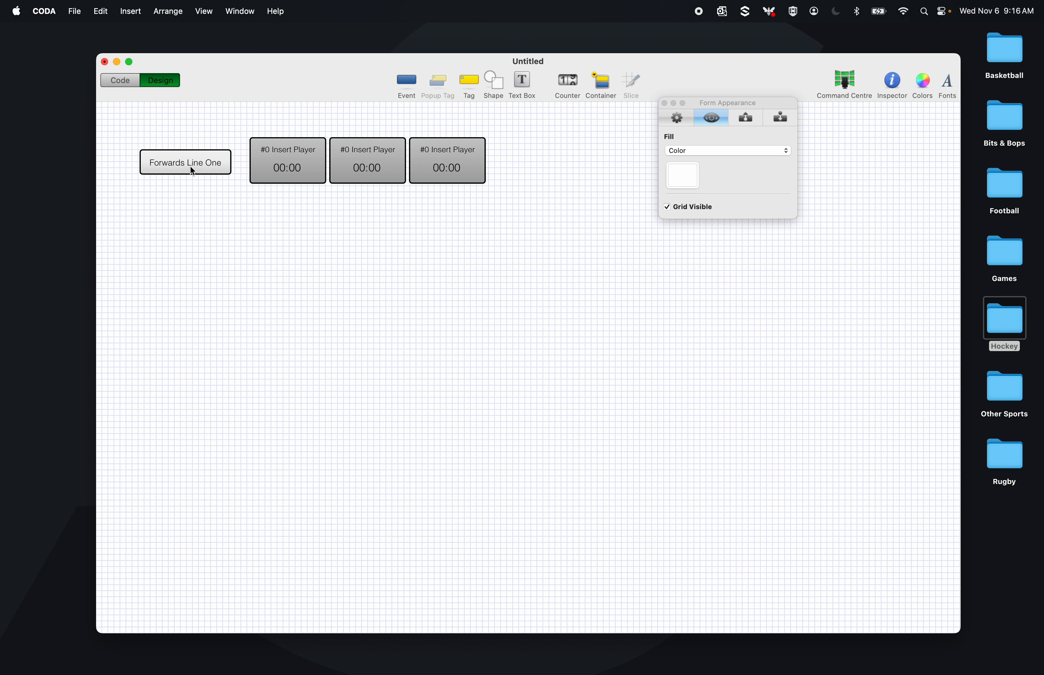
- Reposition the "Forwards Line One" button to about X 66, Y 78 and close the inspector
left_click_drag(190, 167, 206, 161)
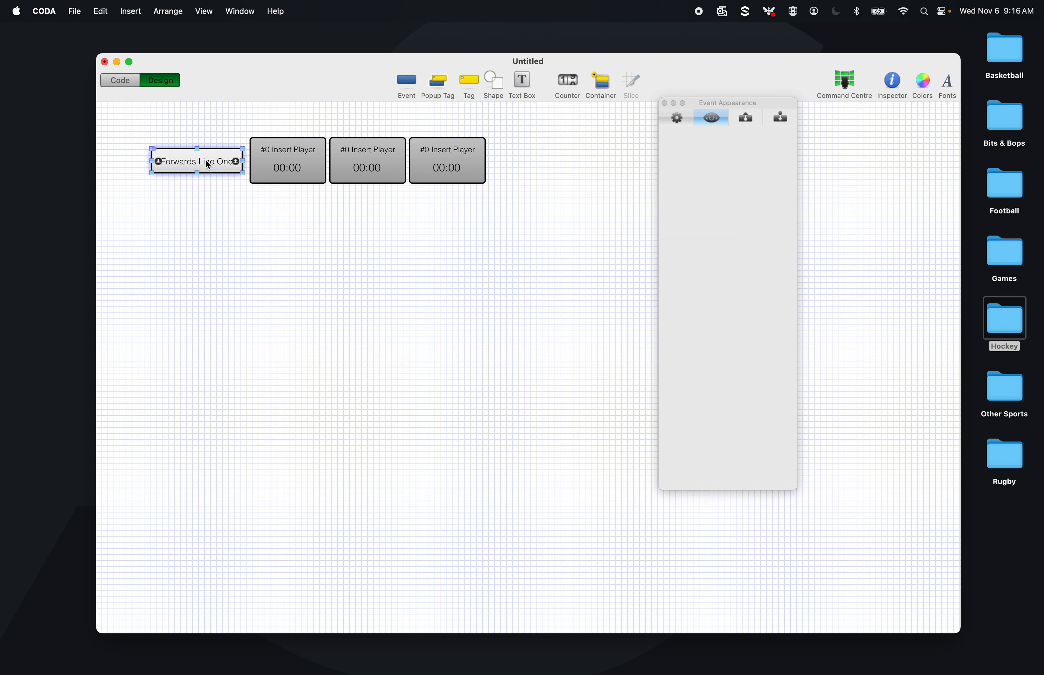
left_click(212, 215)
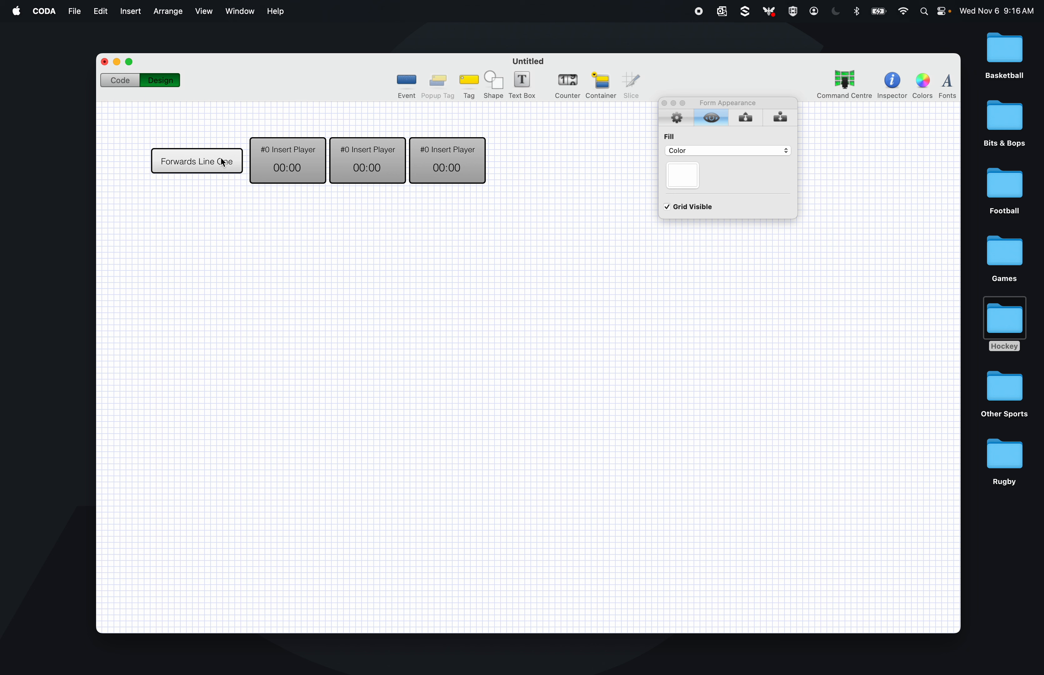
left_click_drag(224, 163, 206, 163)
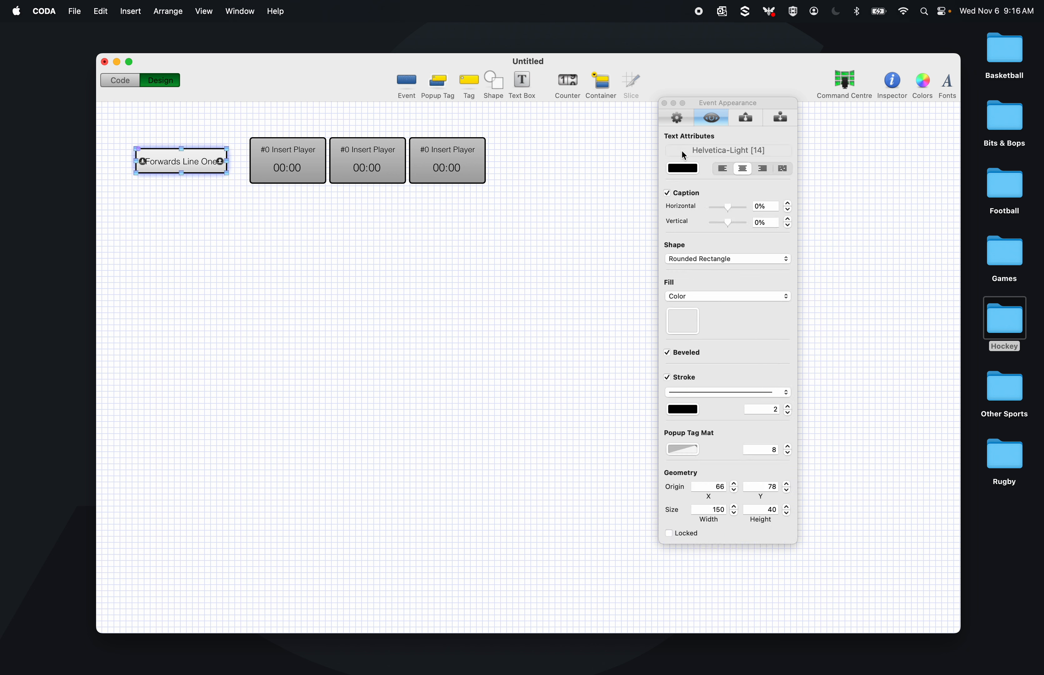
left_click(676, 118)
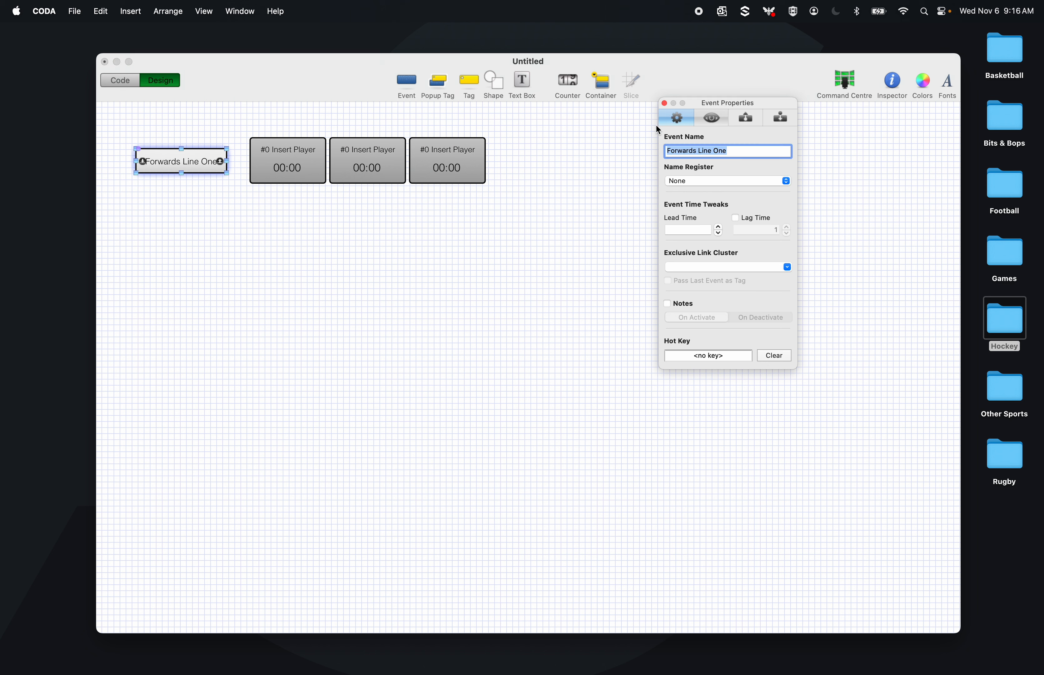
left_click(664, 104)
left_click(210, 166)
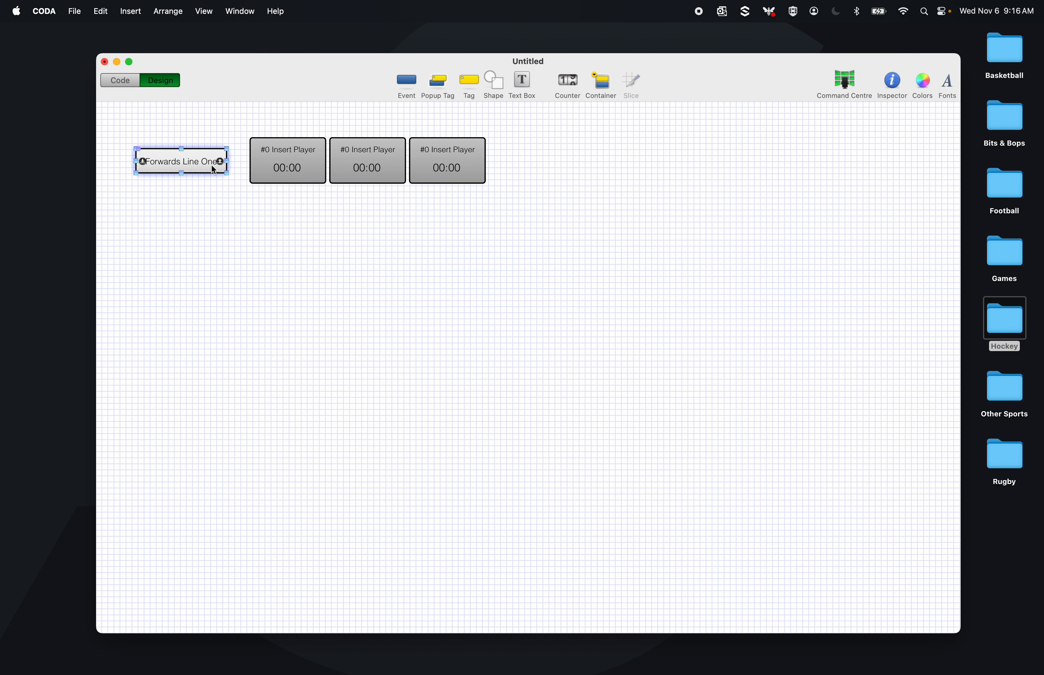
- Create activation links from the "Forwards Line One" button to each of the three "#0 Insert Player" buttons
left_click_drag(143, 163, 289, 159)
left_click_drag(143, 161, 369, 147)
left_click_drag(142, 162, 448, 142)
left_click(391, 306)
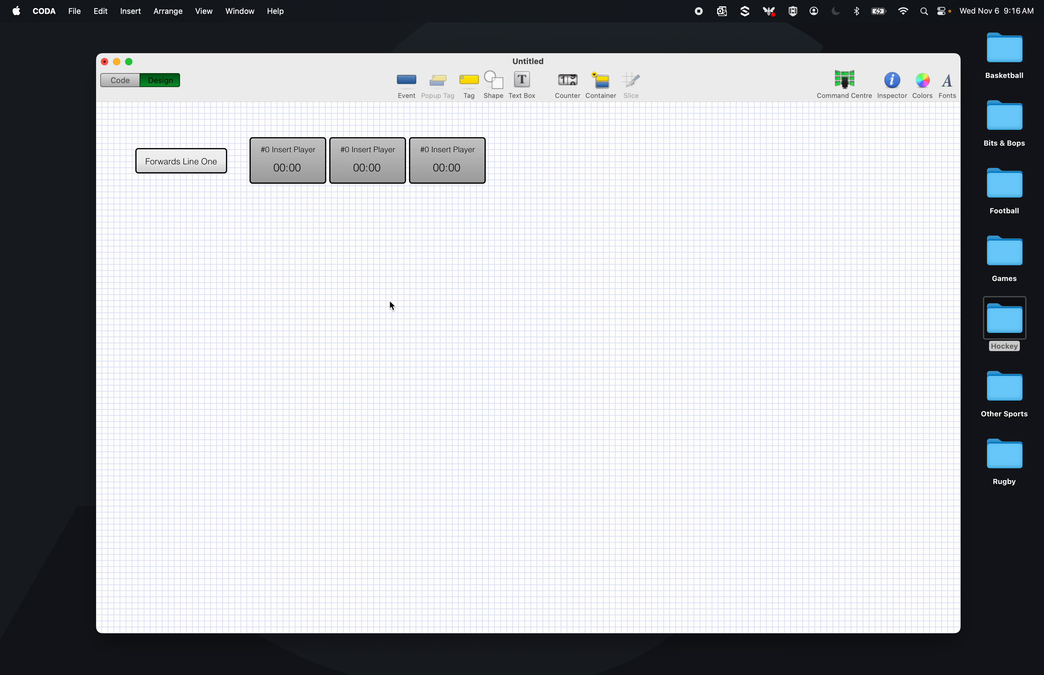
- Save the code window to the Desktop as "Time on Ice"
left_click_drag(245, 76, 219, 77)
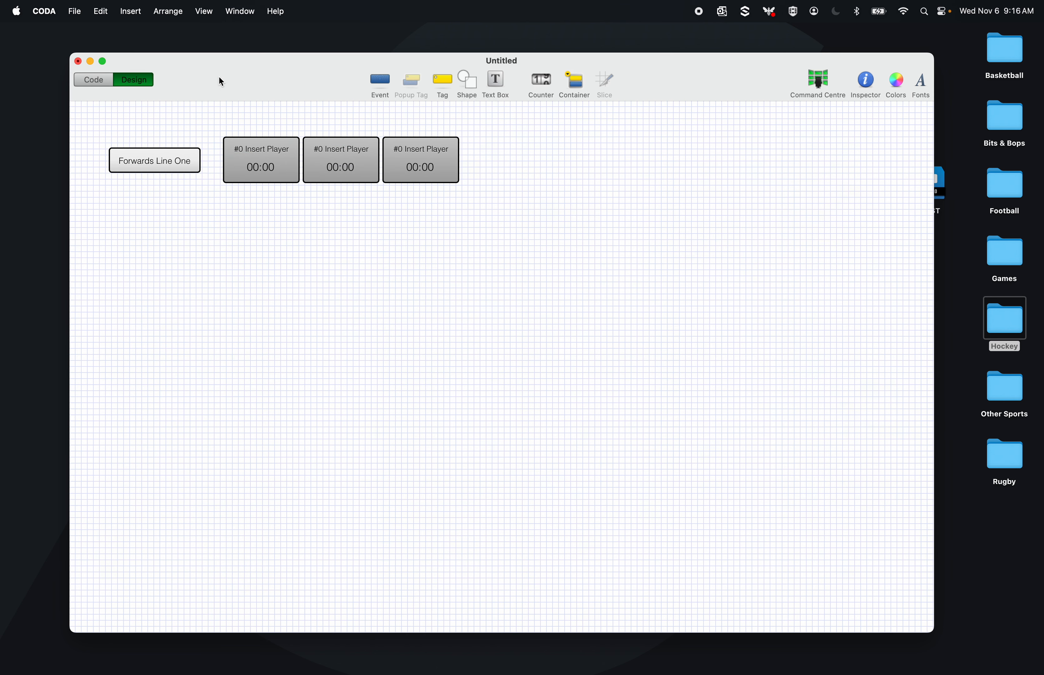
key("super+s")
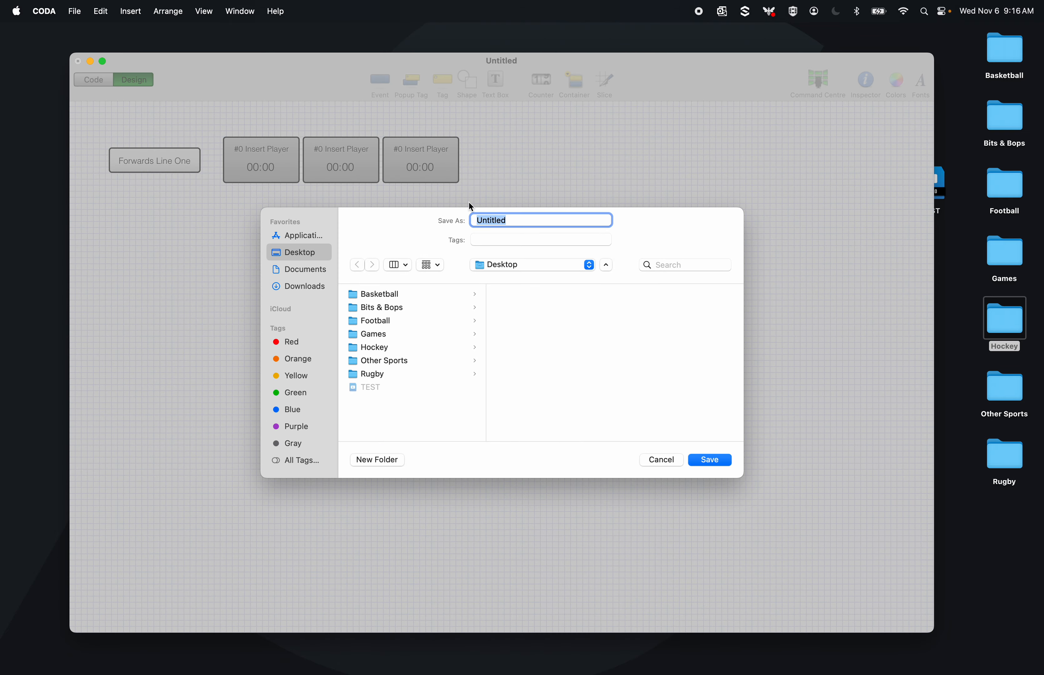
type("Time on Ice")
key("Return")
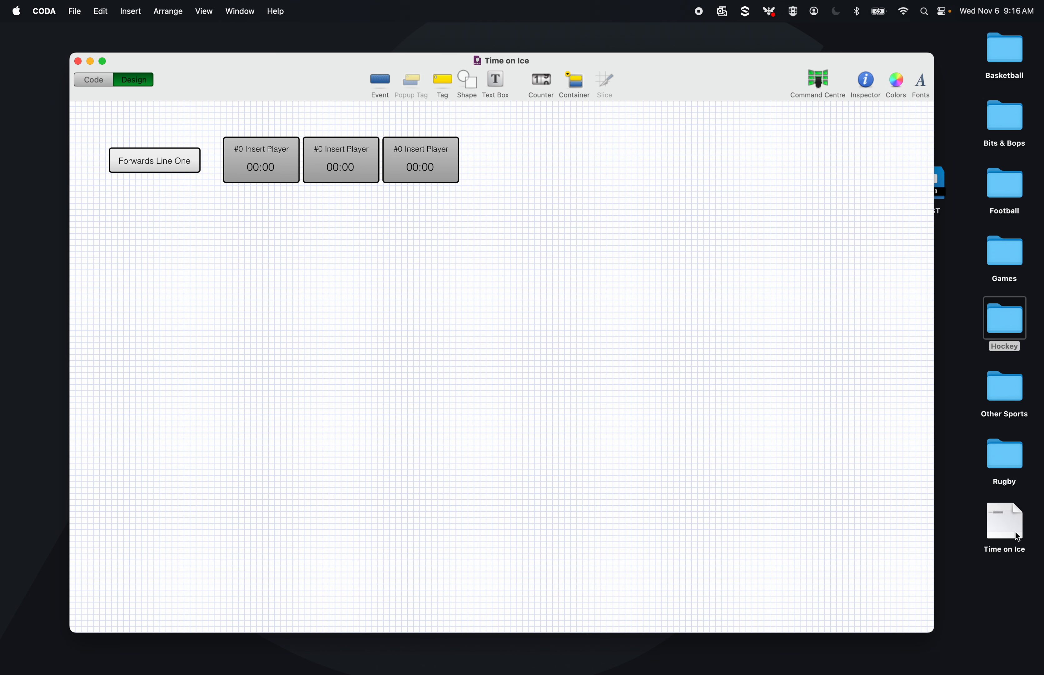
left_click(1015, 532)
left_click(1017, 589)
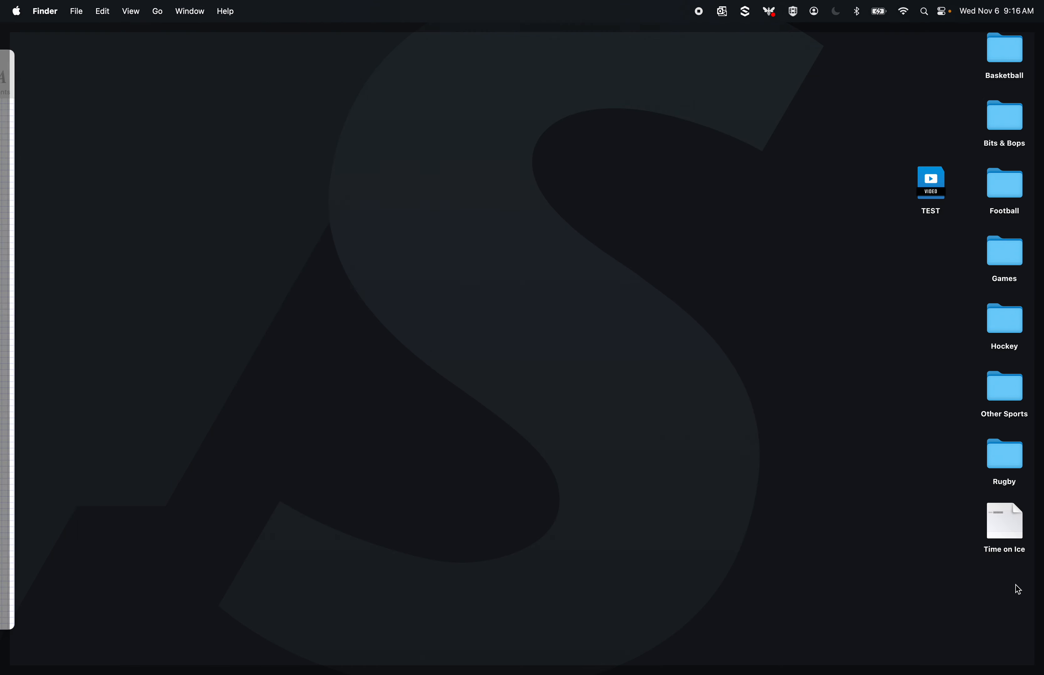
left_click(1018, 589)
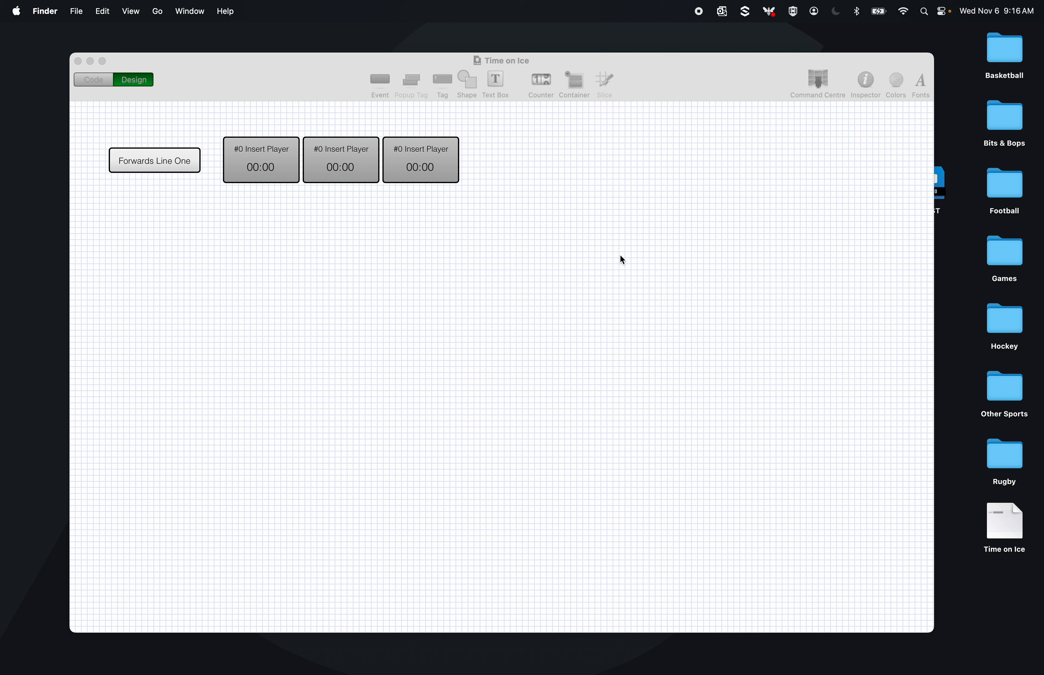
left_click(575, 188)
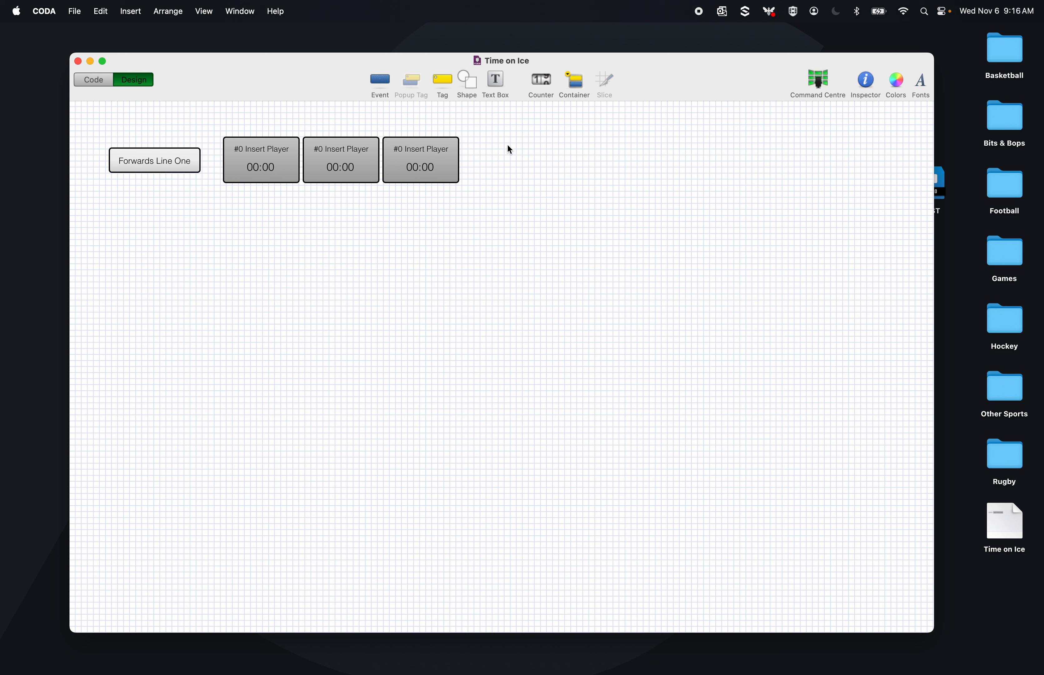
- Add a new tag button in the empty area below the player row and delete the extra event button created beside it
left_click(386, 85)
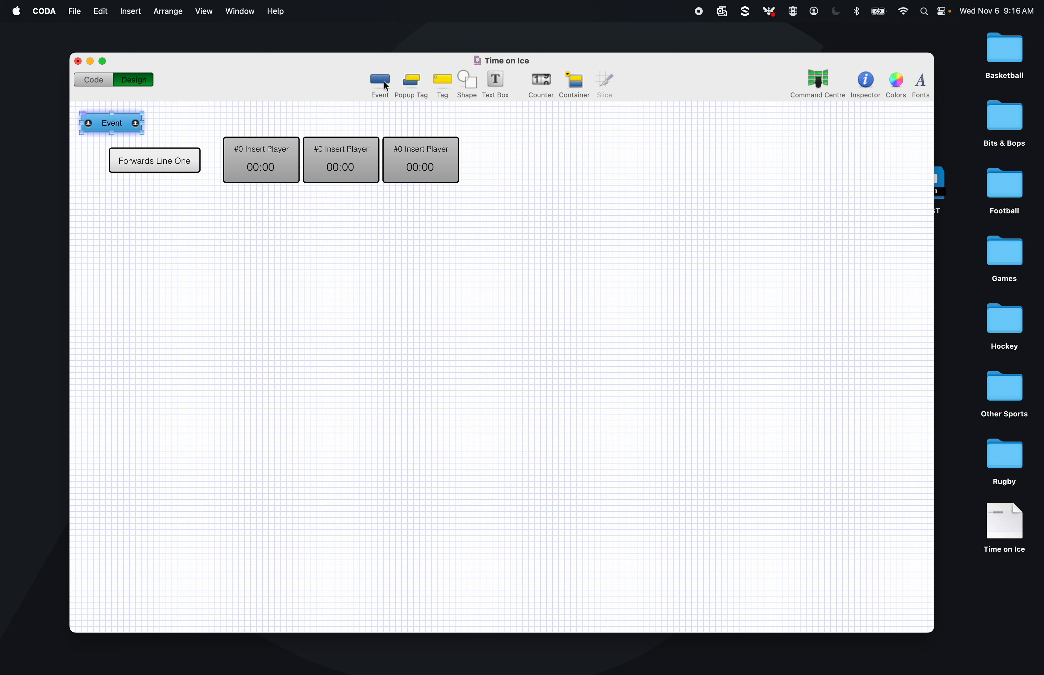
left_click_drag(113, 122, 619, 254)
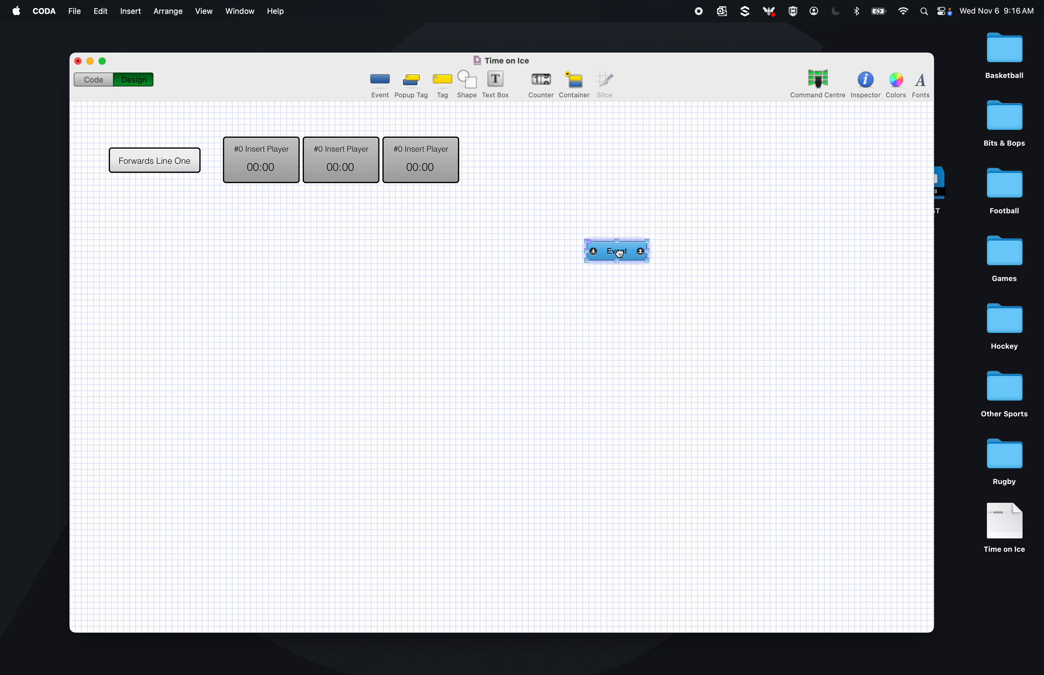
left_click(444, 81)
left_click_drag(135, 128, 623, 312)
left_click(632, 246)
key("BackSpace")
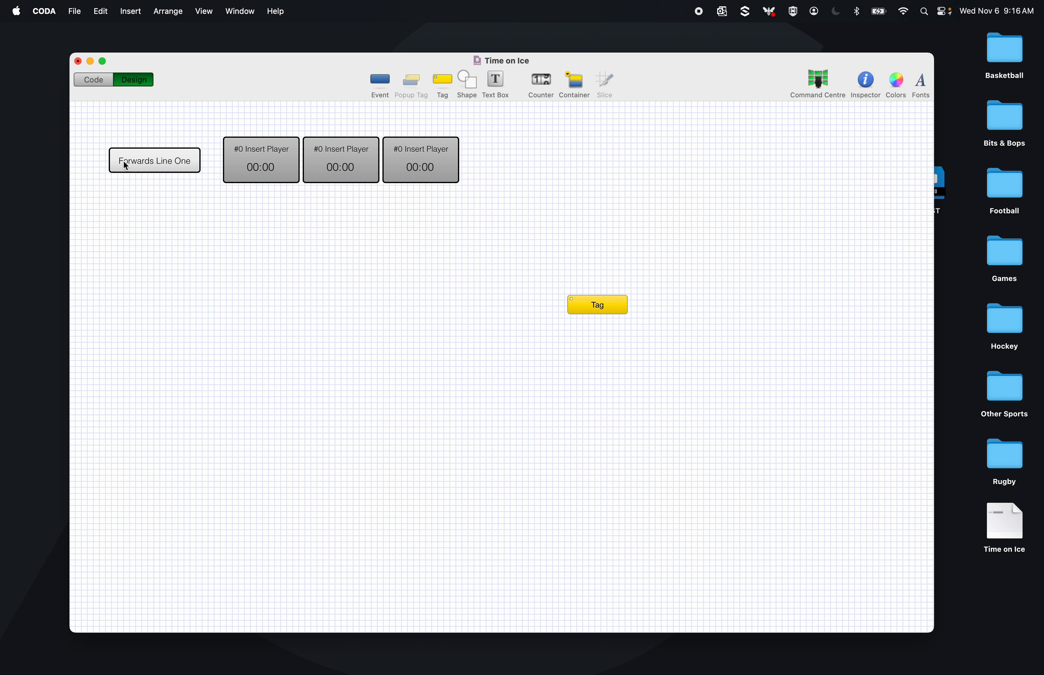
- Try to link the tag button to the third player button
left_click(595, 307)
left_click_drag(572, 303, 394, 158)
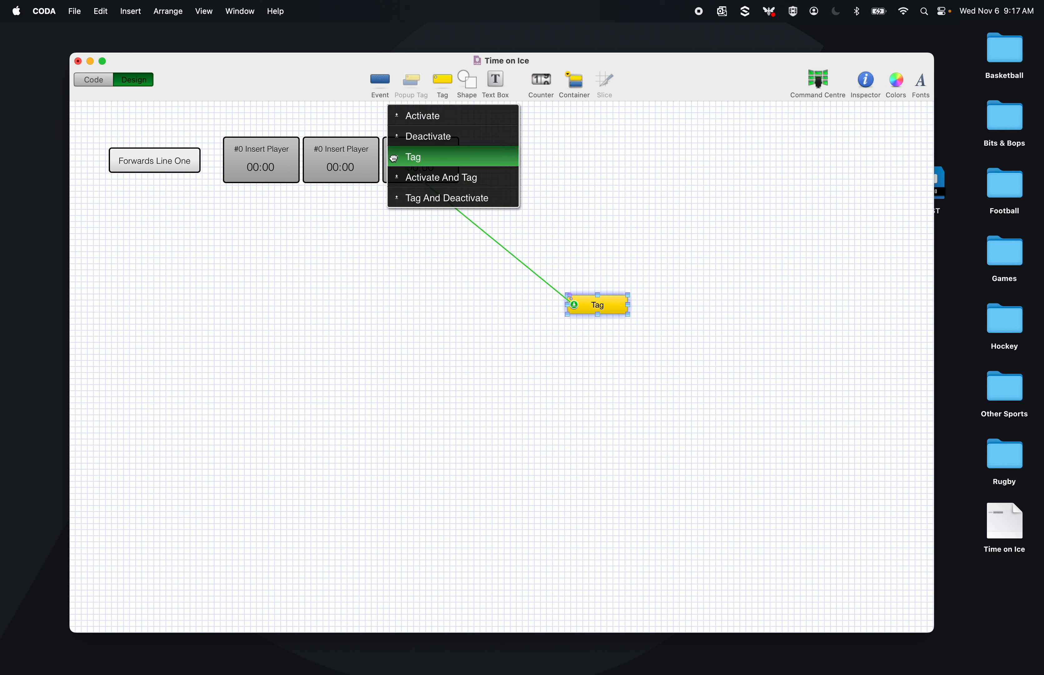
left_click(418, 140)
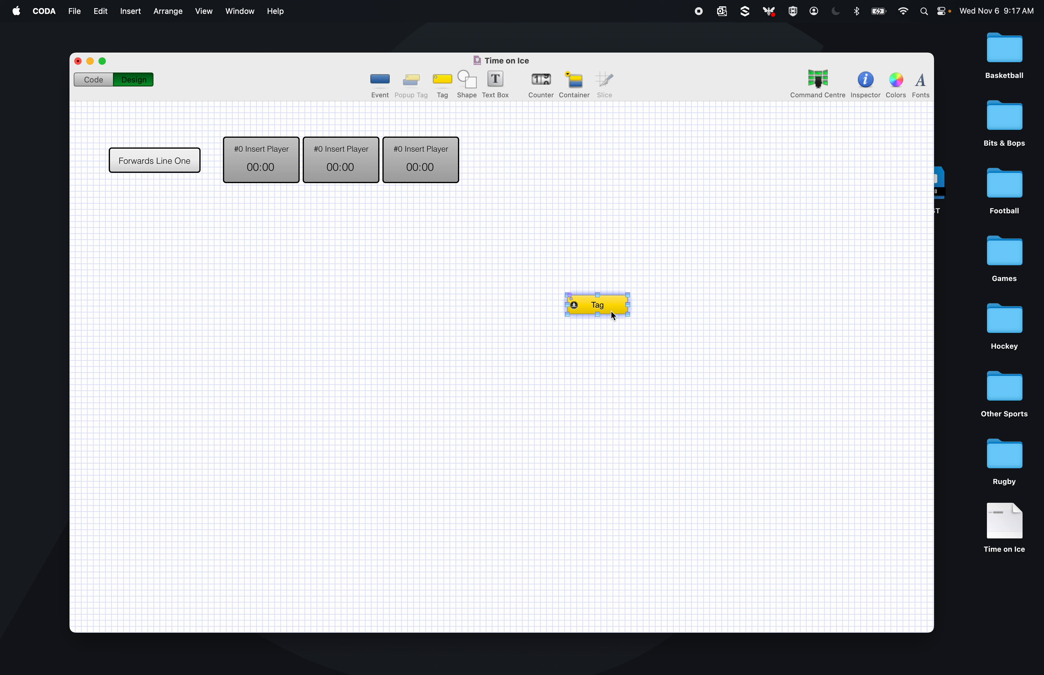
- Move the tag button to about X 883, Y 289 and review its properties and appearance settings
left_click_drag(613, 313, 648, 293)
left_click(671, 314)
left_click(647, 288)
left_click(871, 82)
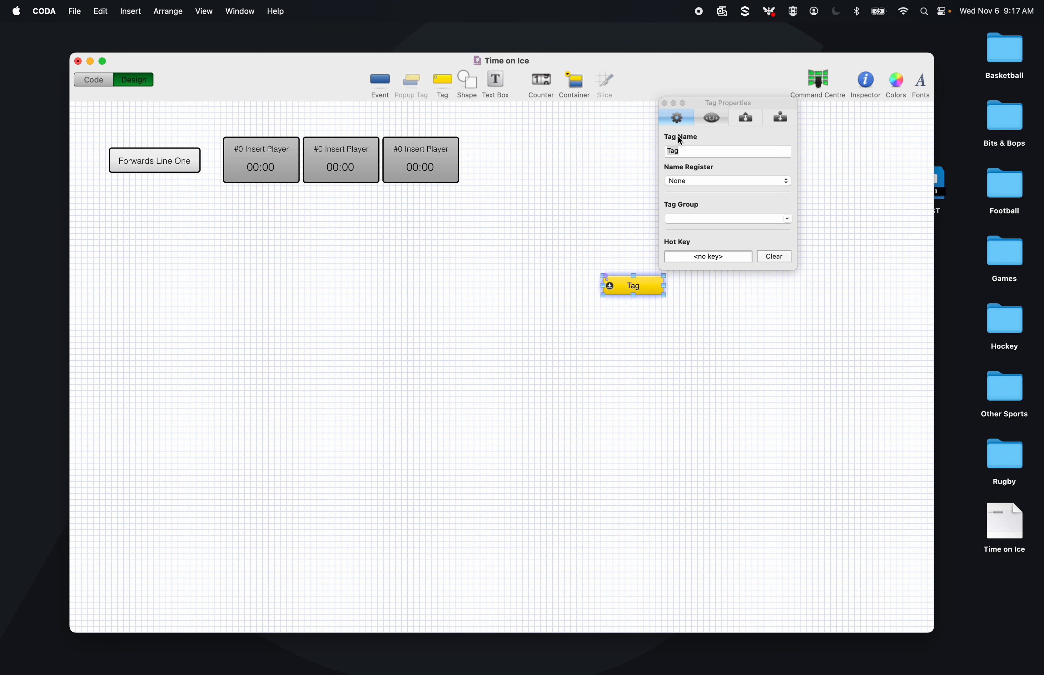
left_click(716, 114)
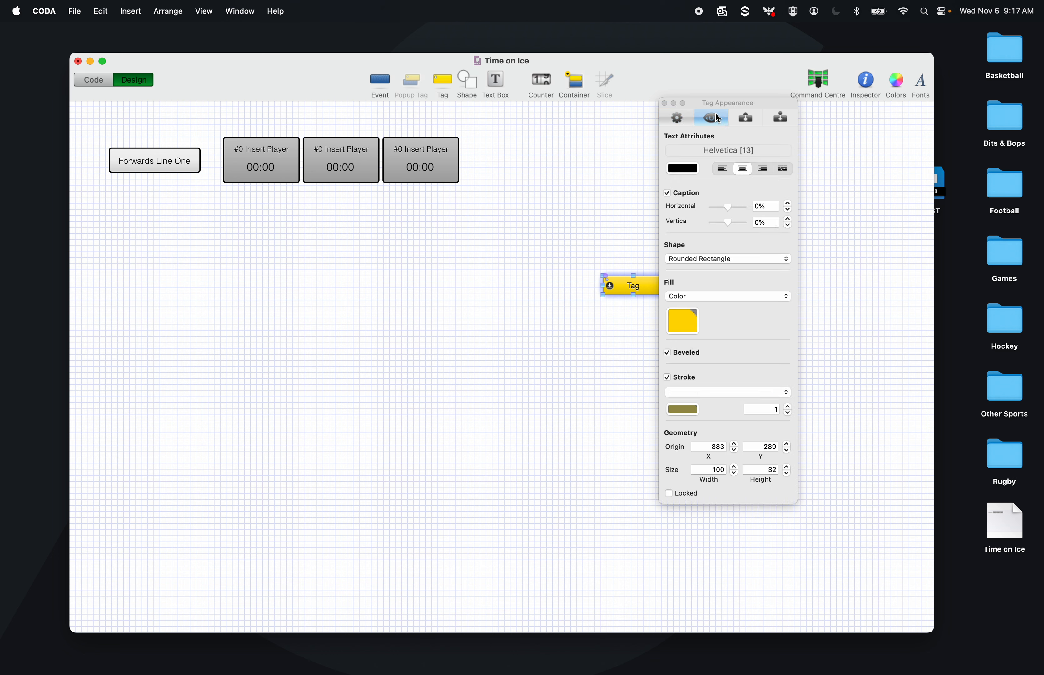
left_click(664, 103)
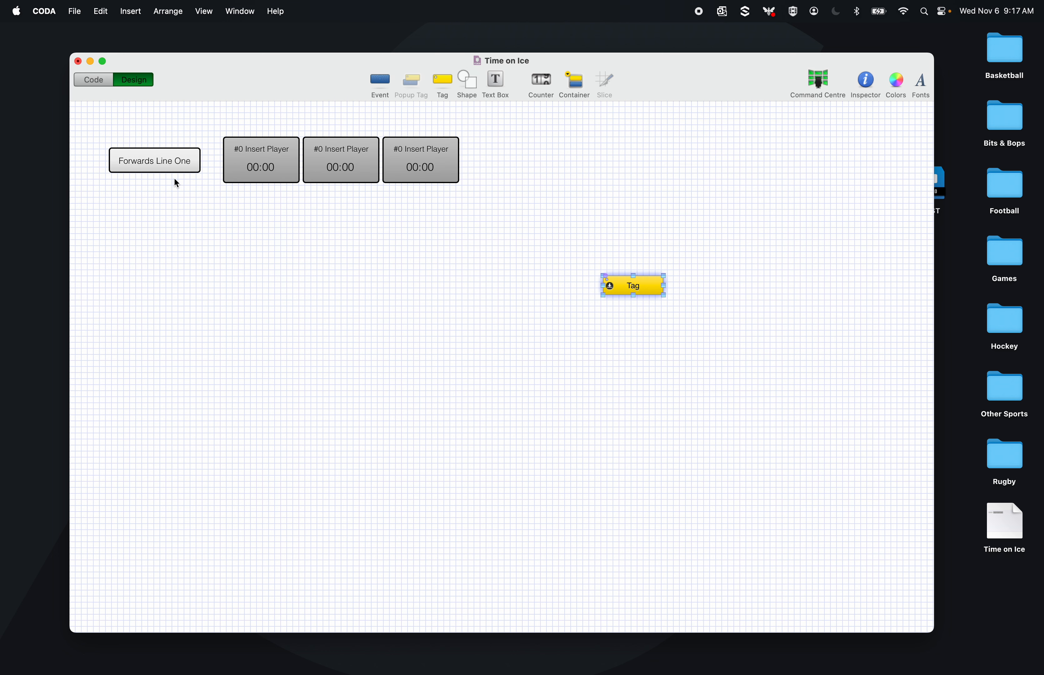
- Delete the "Forwards Line One" event button beside the player row
left_click(174, 161)
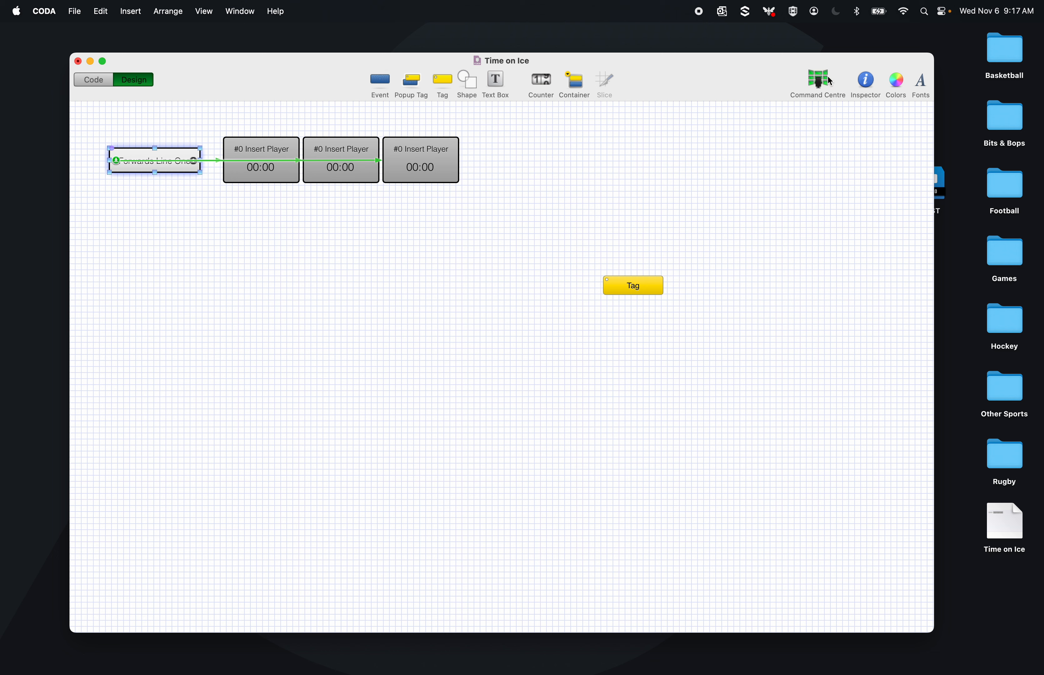
left_click(865, 82)
left_click(686, 119)
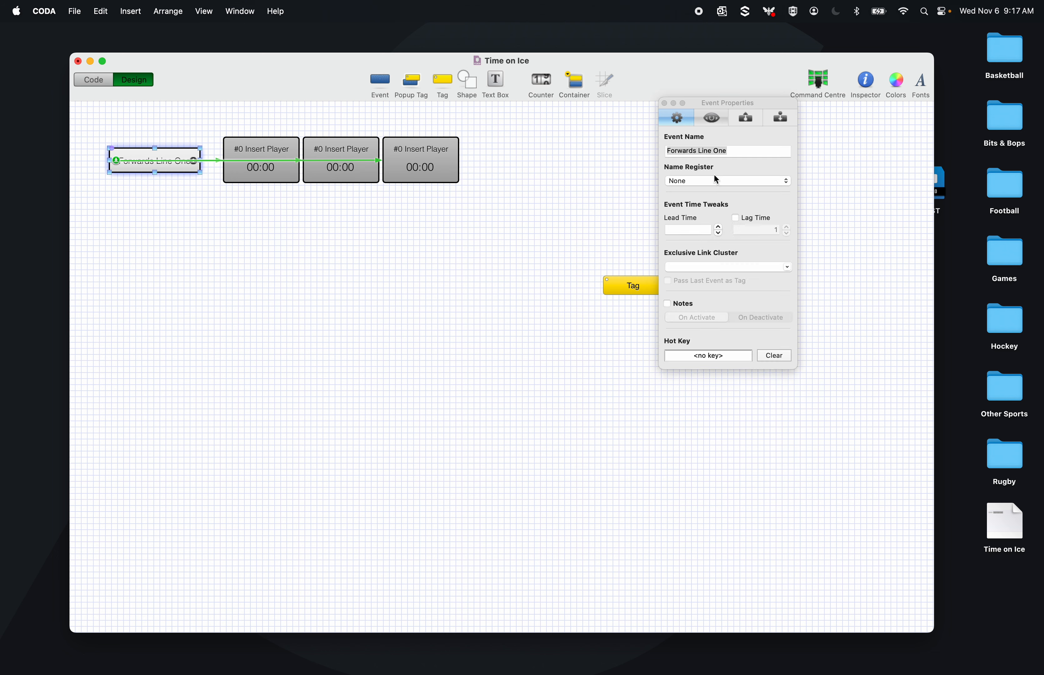
left_click(375, 244)
left_click(174, 146)
key("Delete")
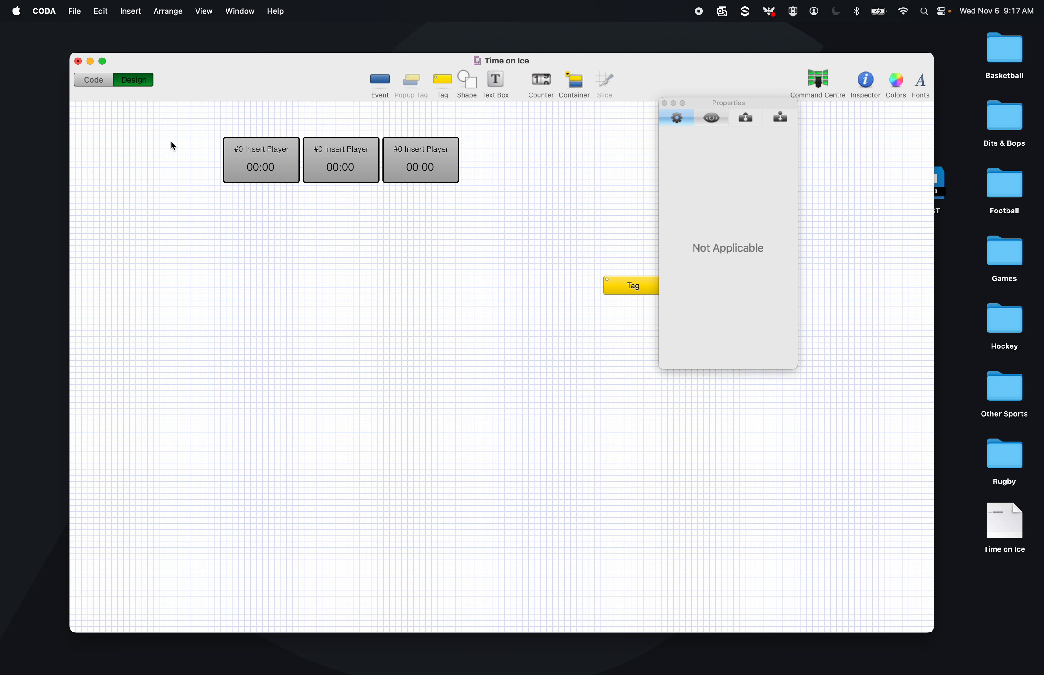
- Add a tag button beside the player row and name it "Forwards Line One"
left_click(443, 82)
left_click_drag(128, 131, 187, 165)
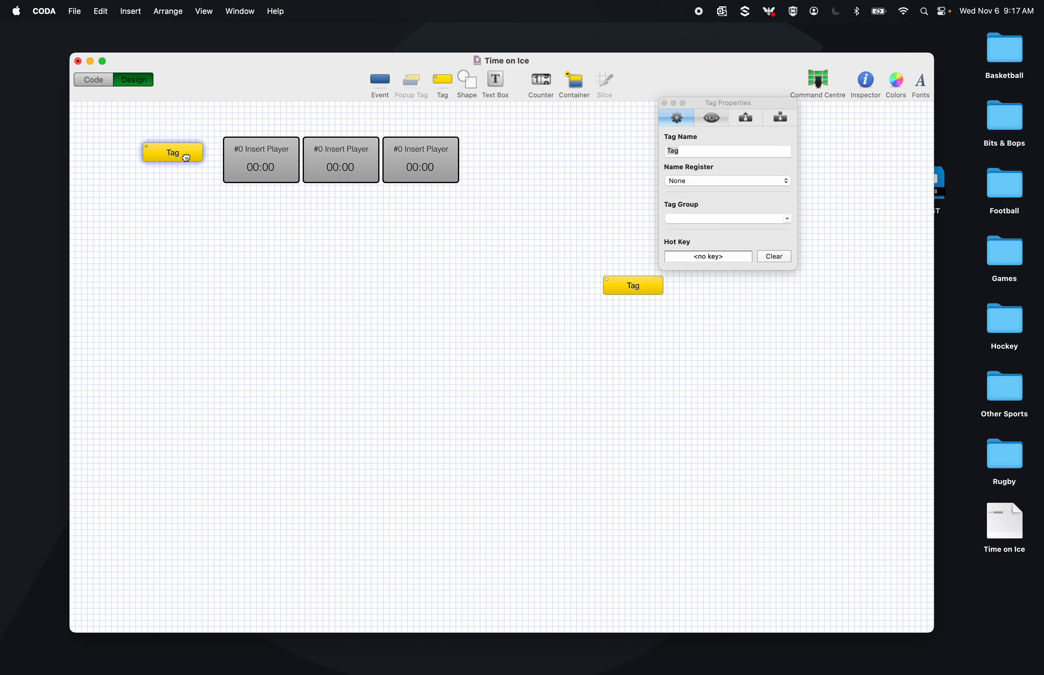
left_click(688, 153)
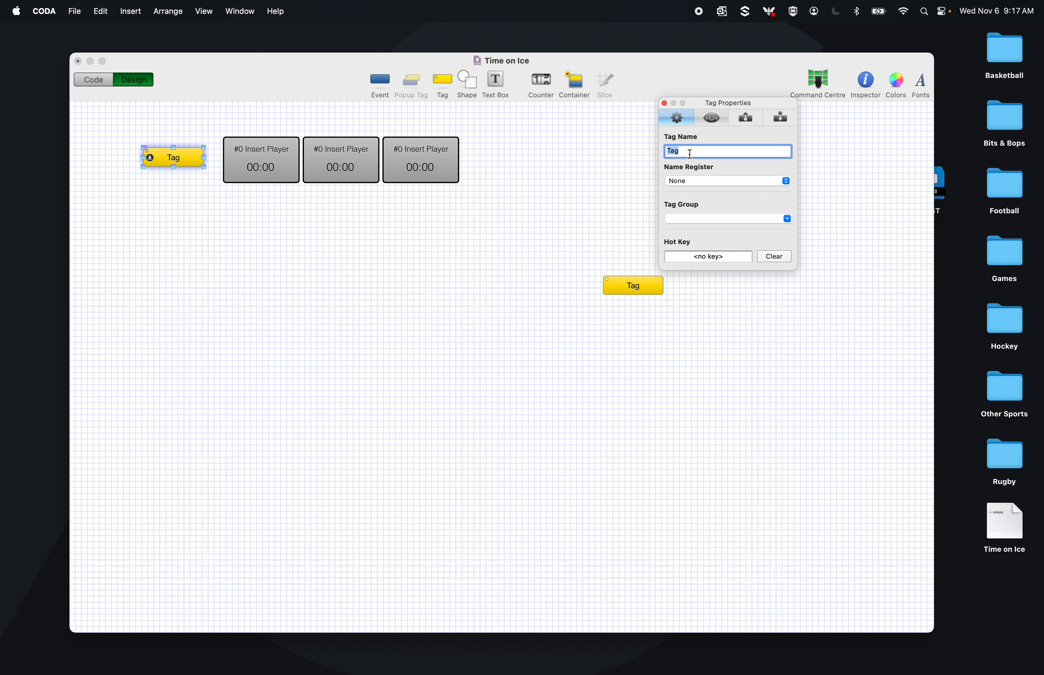
type("Forwards Line One")
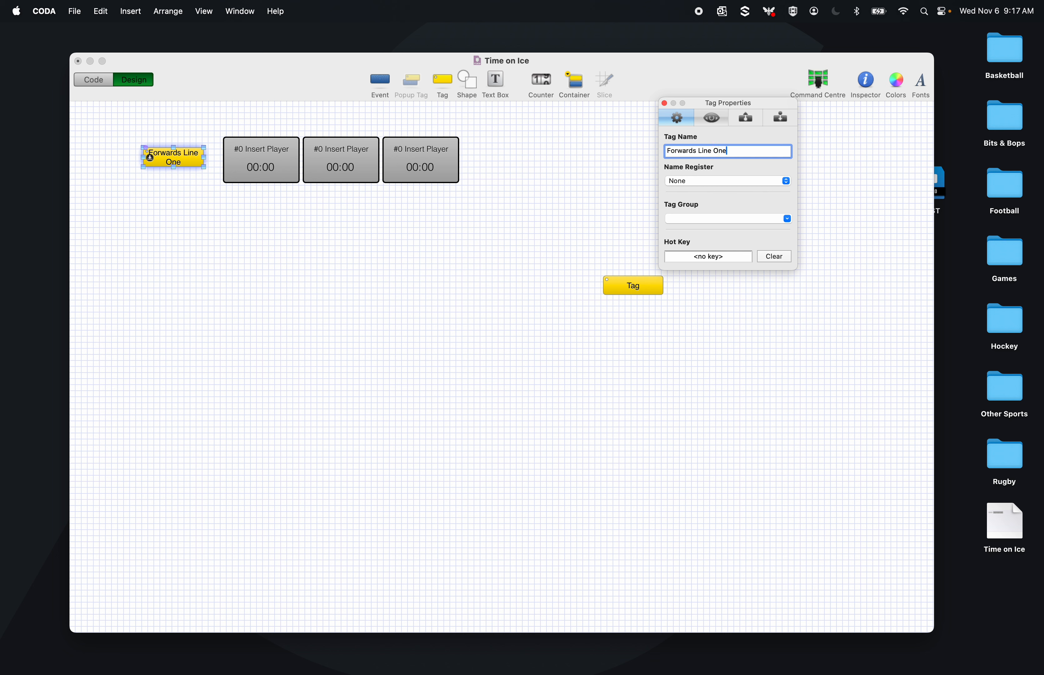
- Set the new tag's caption font to Helvetica Light, size 14
left_click(706, 123)
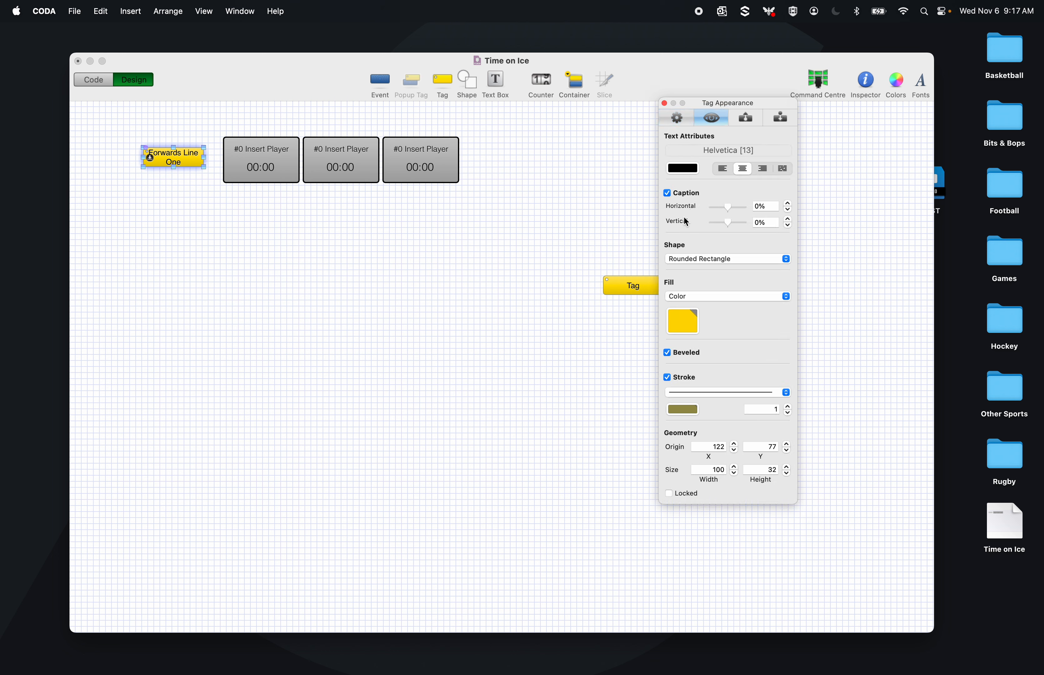
left_click(711, 152)
left_click(479, 499)
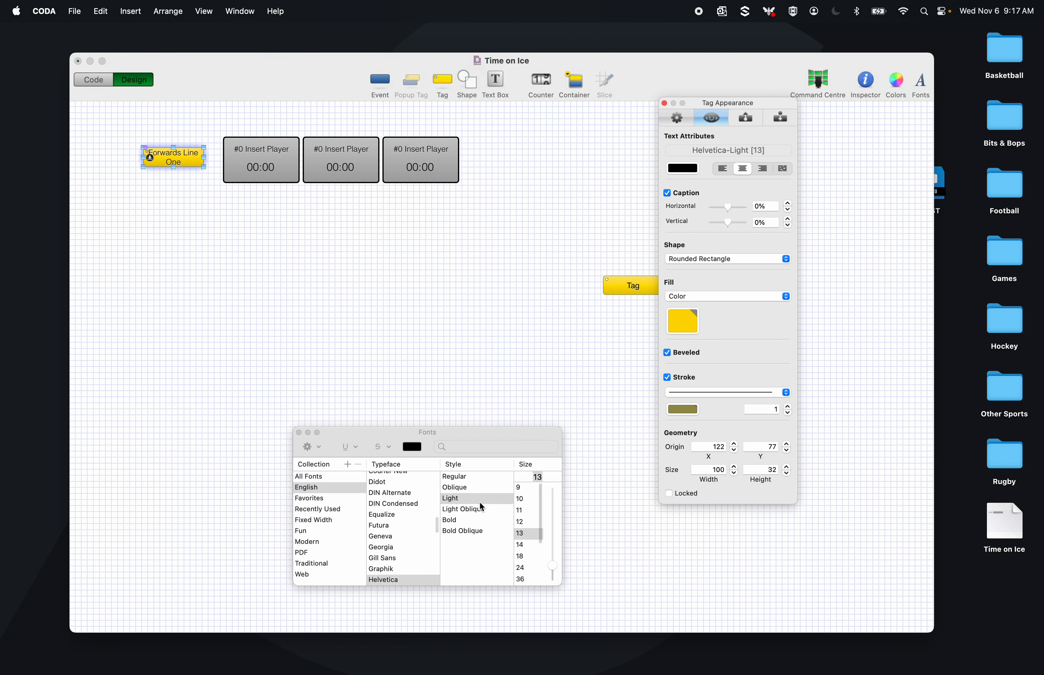
left_click(530, 546)
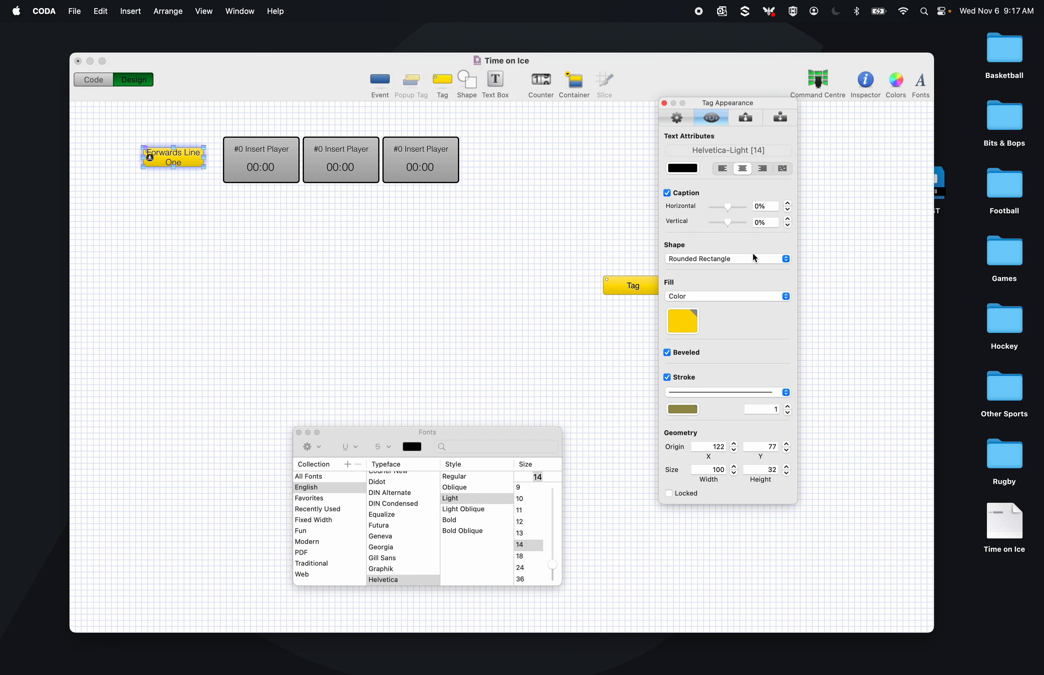
- Give the Forwards Line One tag a Mercury fill and a Licorice stroke of width 2
left_click(723, 263)
left_click(730, 305)
left_click(685, 325)
left_click(336, 316)
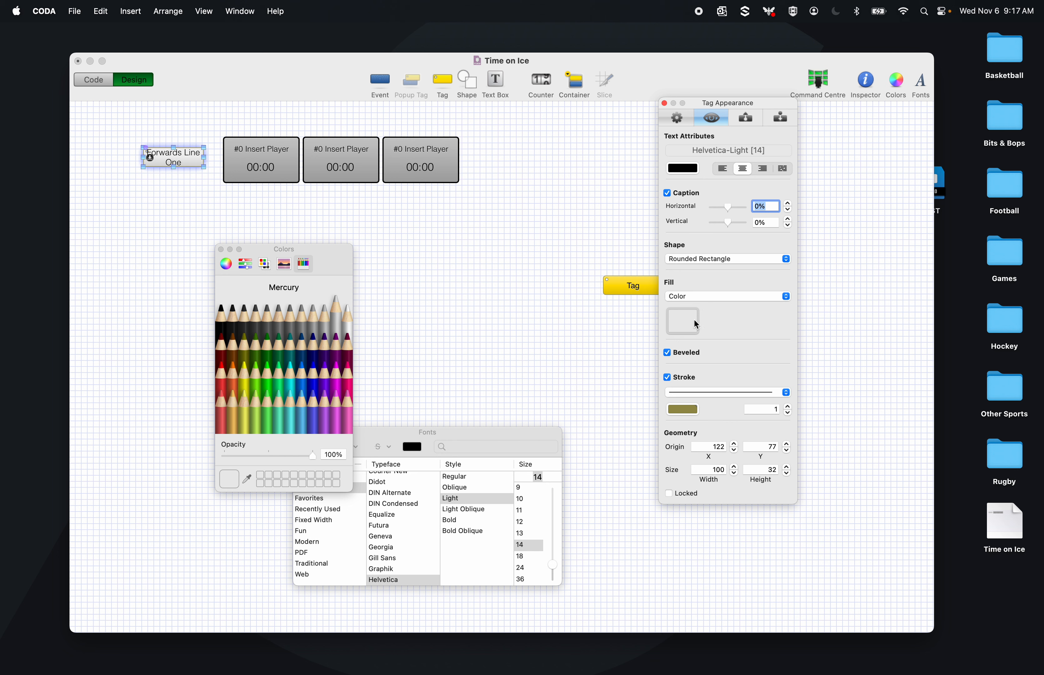
left_click(787, 407)
left_click(695, 413)
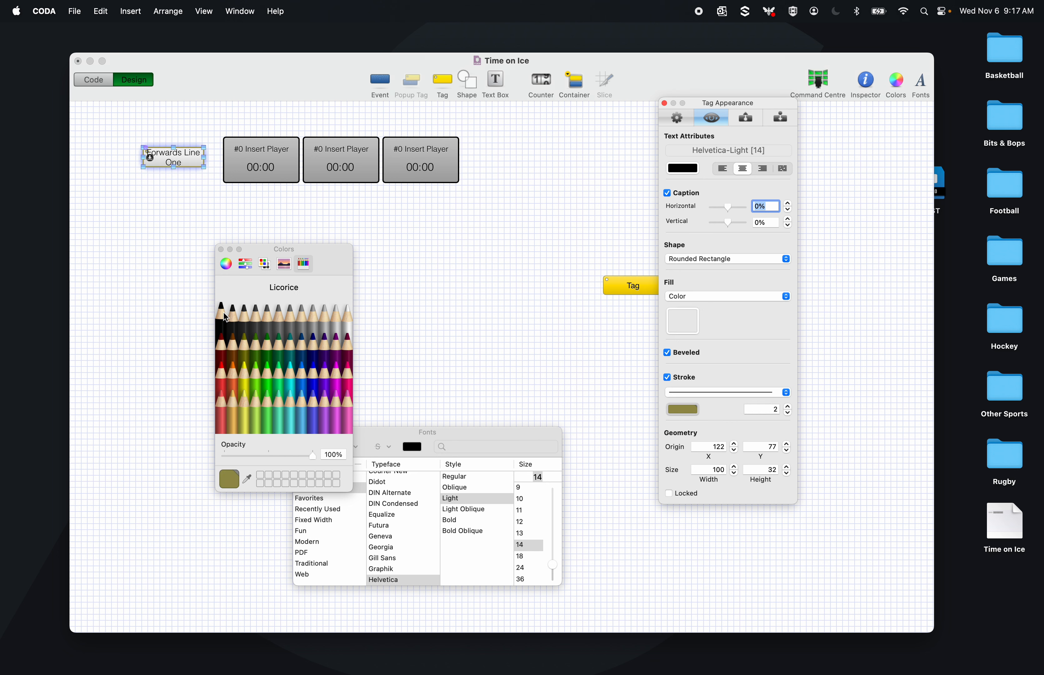
left_click(222, 312)
- Set the Forwards Line One tag's width to 150 and height to 45
double_click(705, 471)
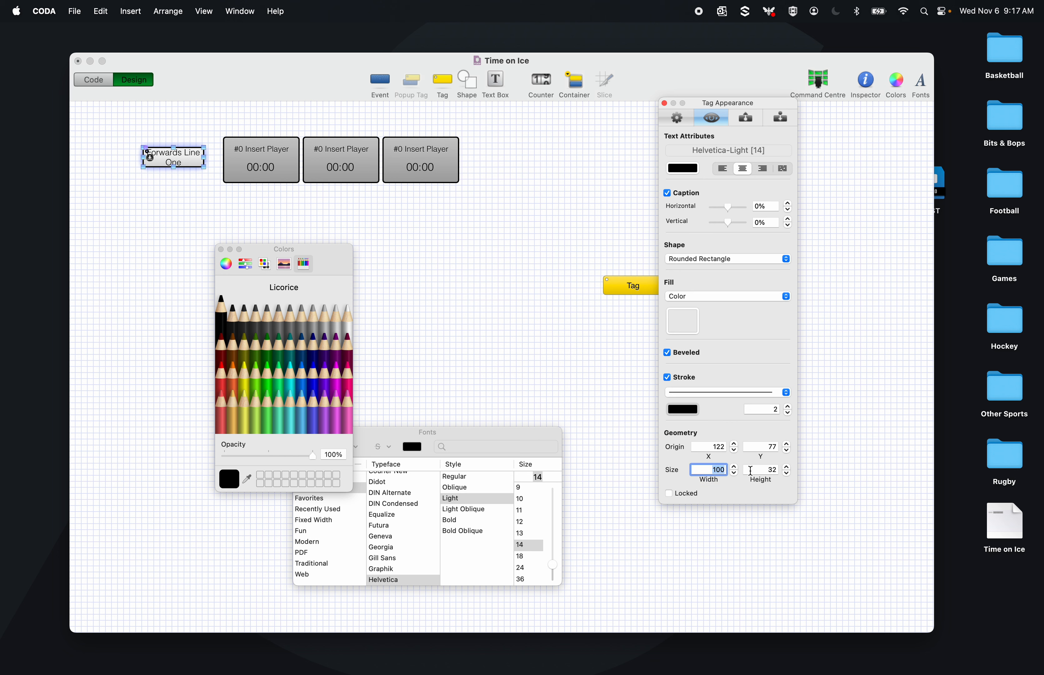
type("150")
key("Return")
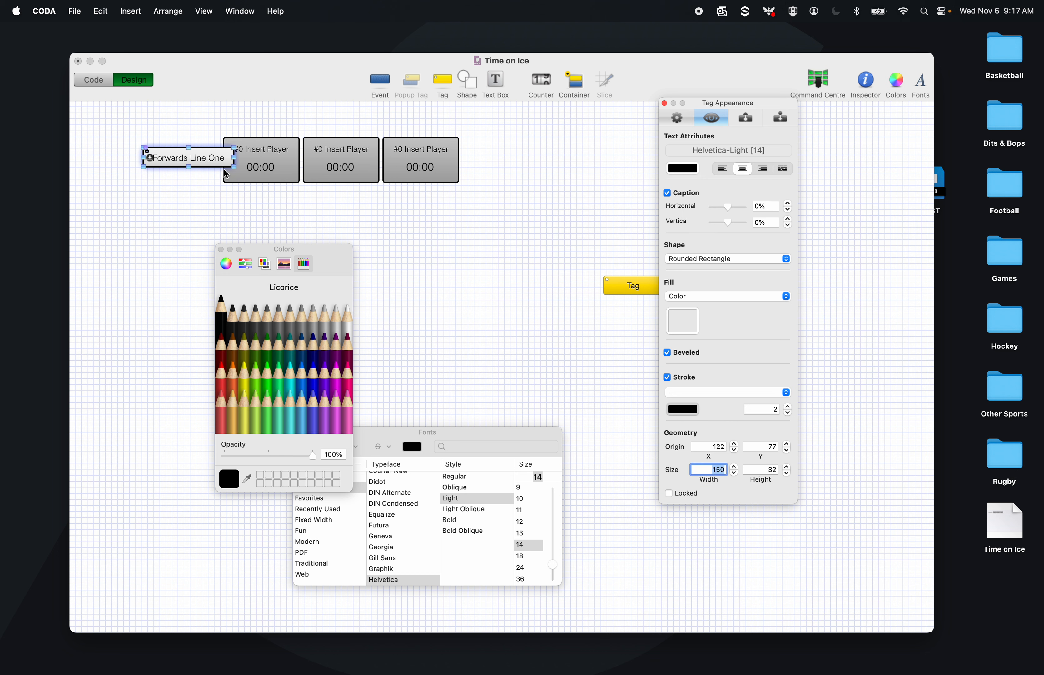
left_click(770, 474)
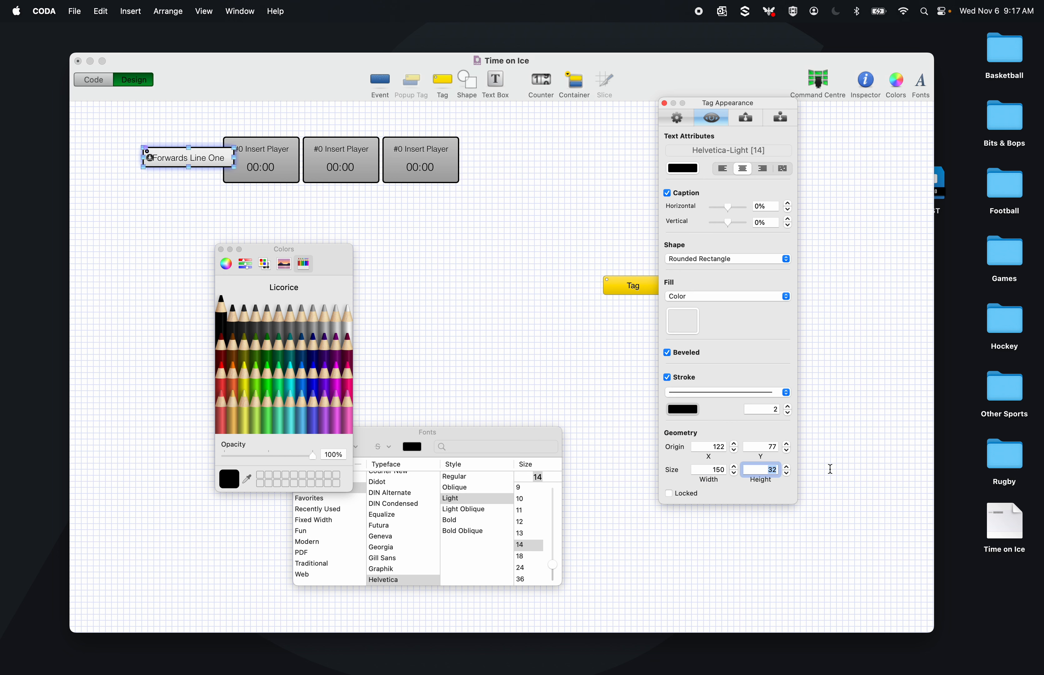
type("45")
key("Return")
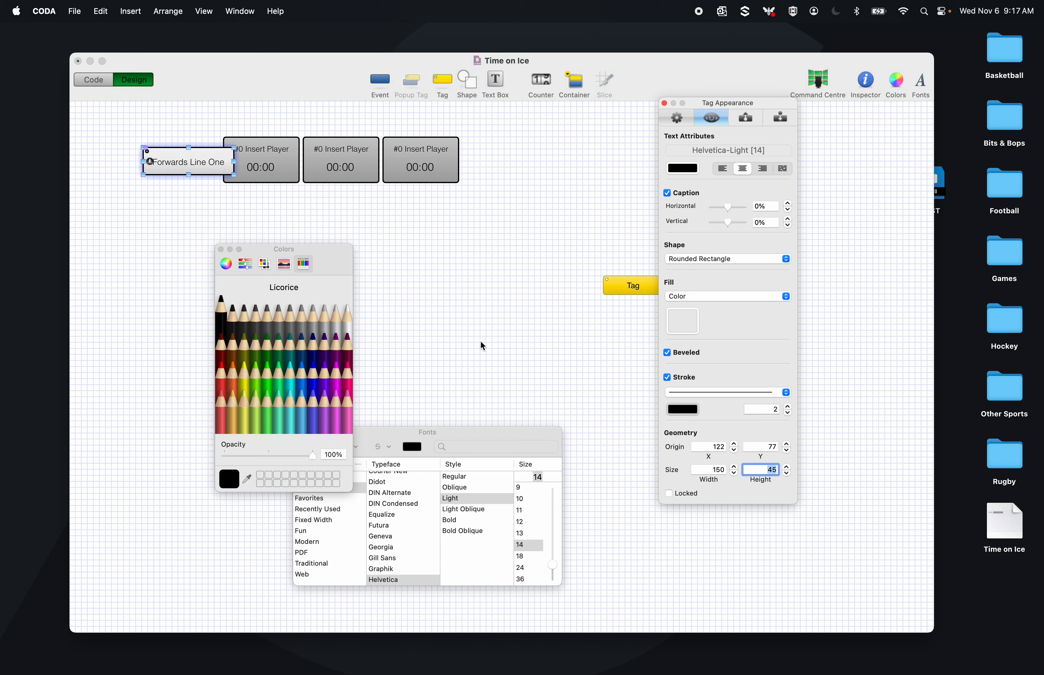
- Place the Forwards Line One tag at about X 81, Y 77 with height 40 and link it to all three player buttons
left_click_drag(180, 158, 277, 120)
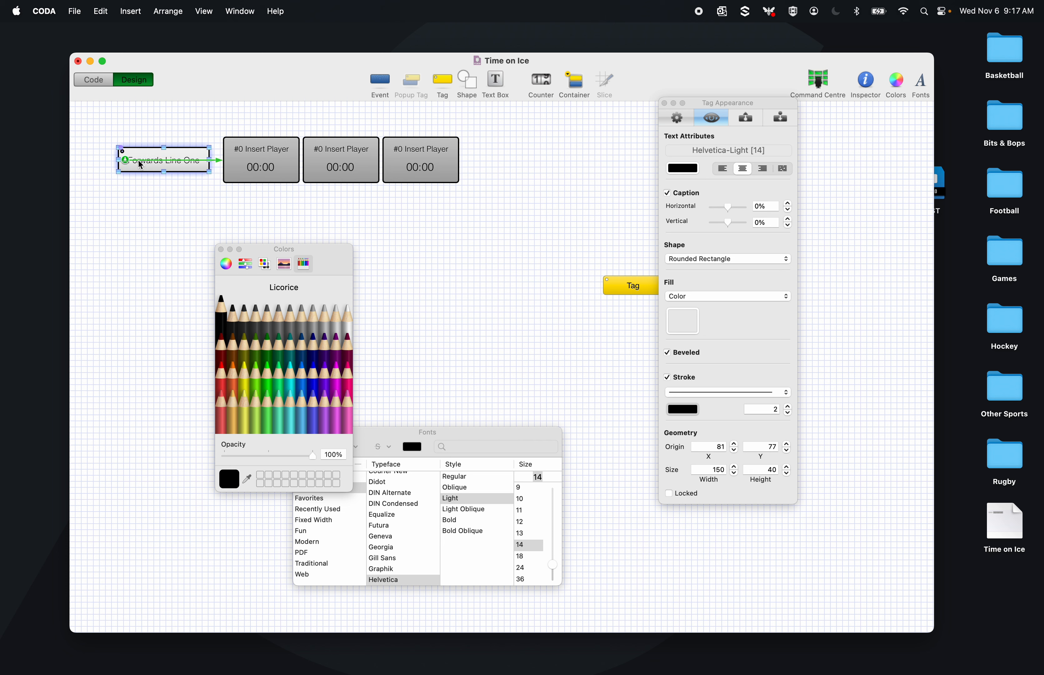
left_click_drag(125, 161, 380, 117)
left_click_drag(125, 161, 458, 123)
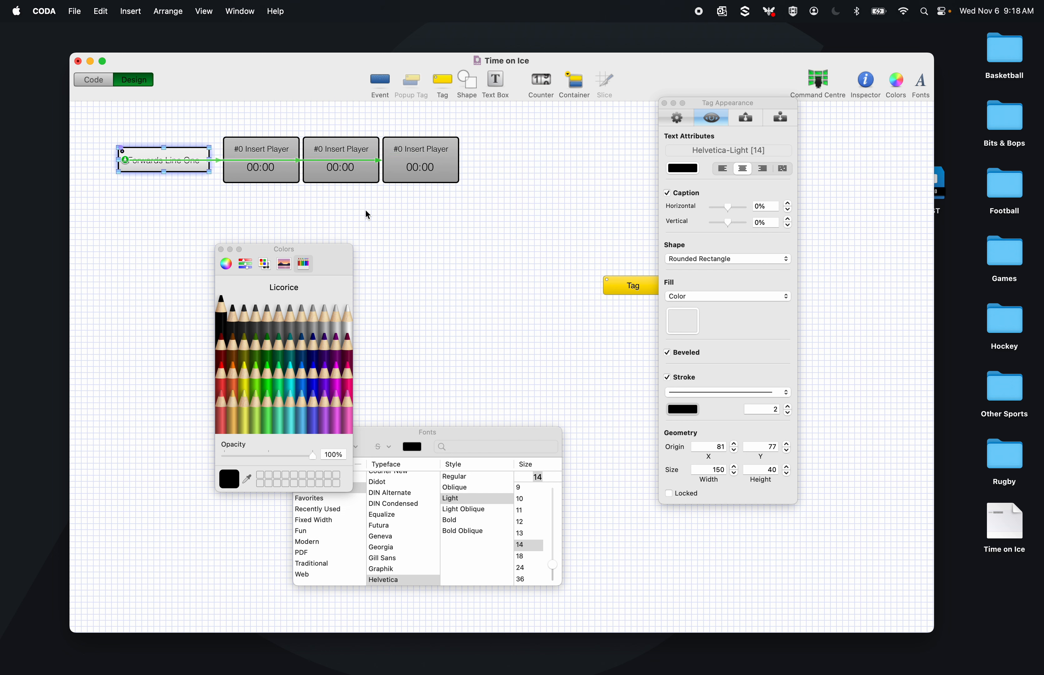
- Close the inspector, Colors and Fonts windows and delete the unused yellow tag button
left_click(664, 104)
left_click(221, 250)
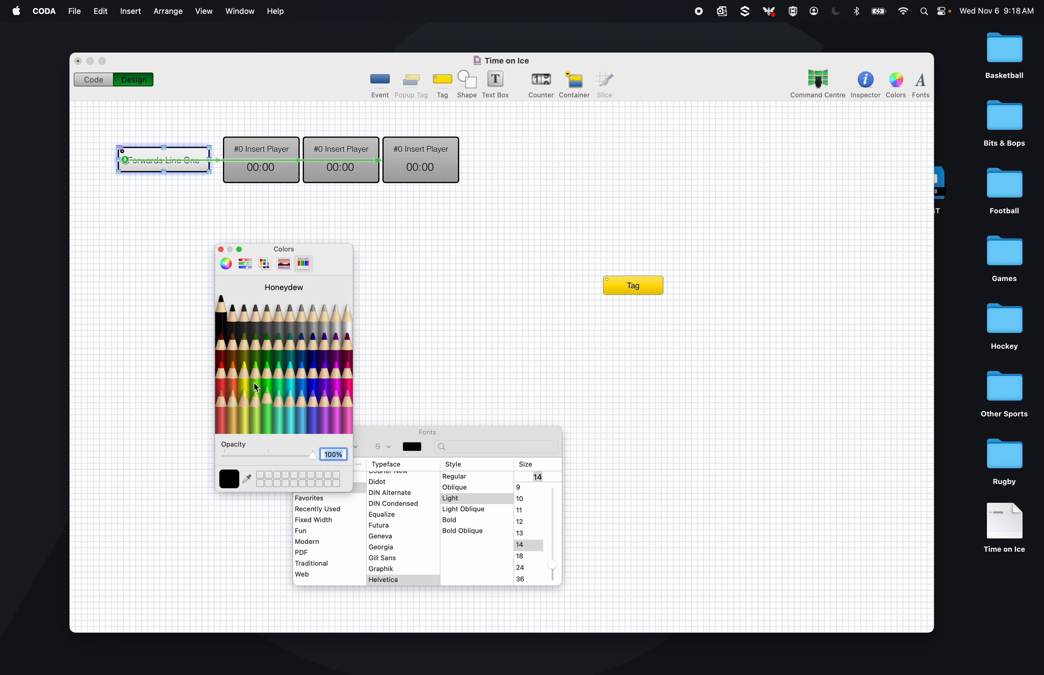
left_click(221, 249)
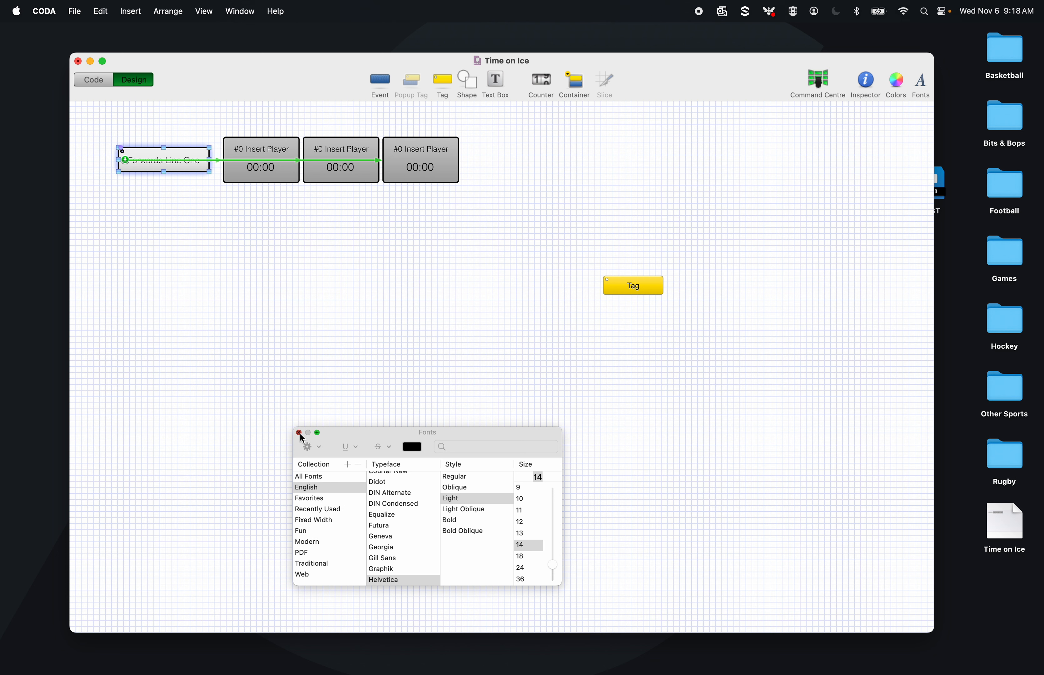
left_click(300, 433)
left_click_drag(670, 258, 603, 335)
key("Delete")
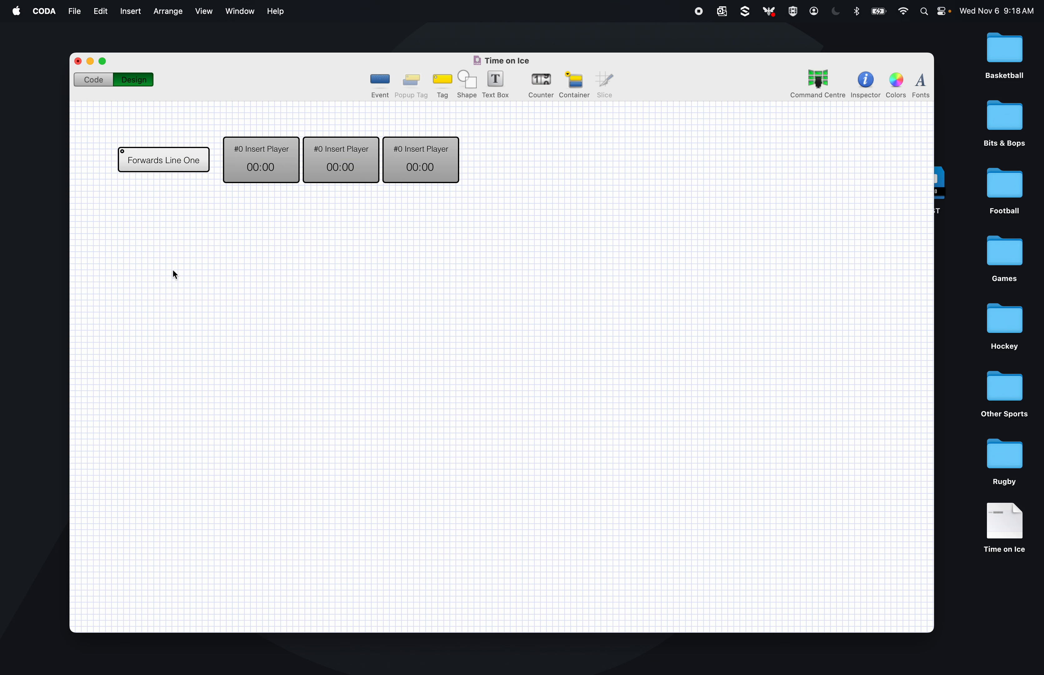
- Duplicate the Forwards Line One tag and move the copy to about X 840, Y 186 in the empty area
left_click_drag(175, 275, 173, 105)
key("super+d")
left_click_drag(170, 170, 627, 228)
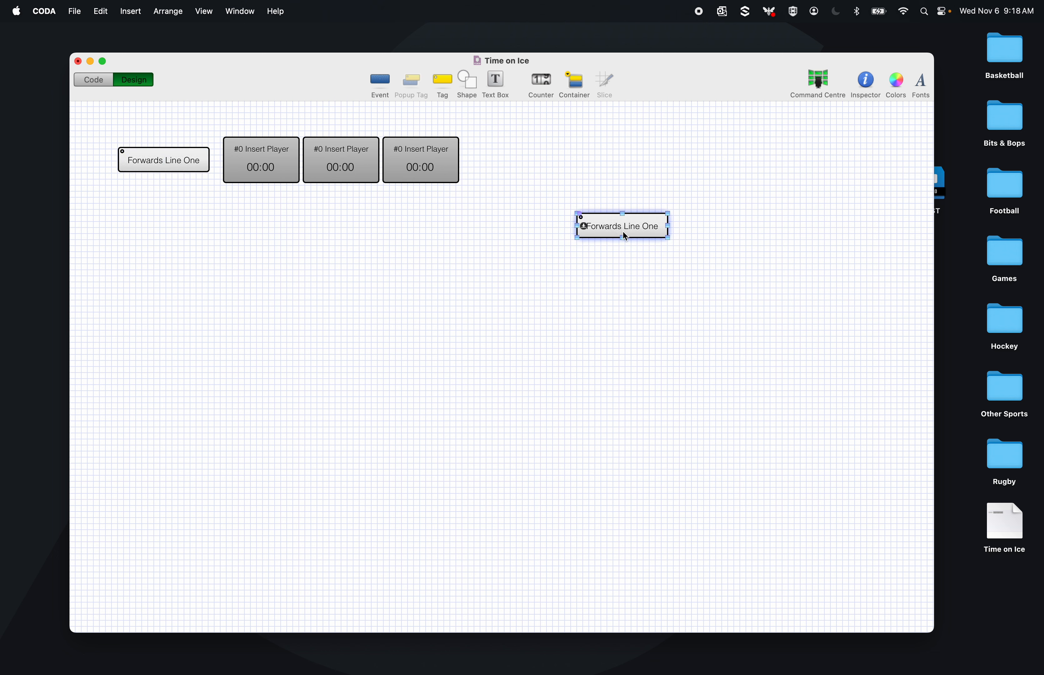
- Rename the duplicated tag to "OFF"
left_click(875, 82)
left_click(679, 118)
left_click(724, 145)
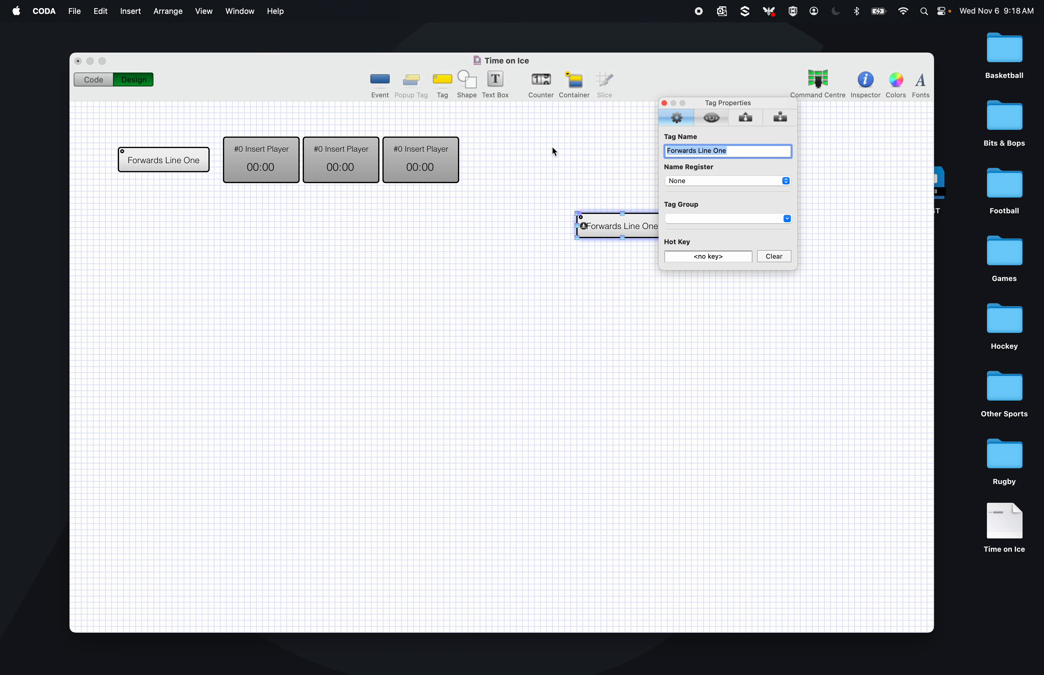
type("OFF")
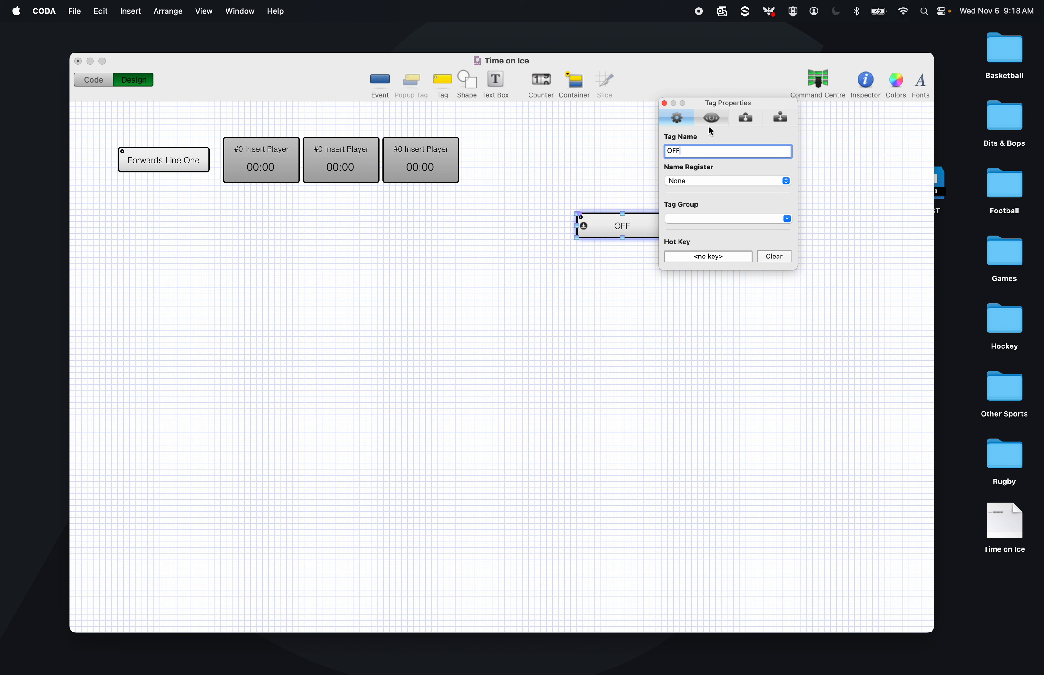
- Change the OFF tag's fill color to Maraschino red
left_click(717, 117)
left_click_drag(711, 100, 845, 101)
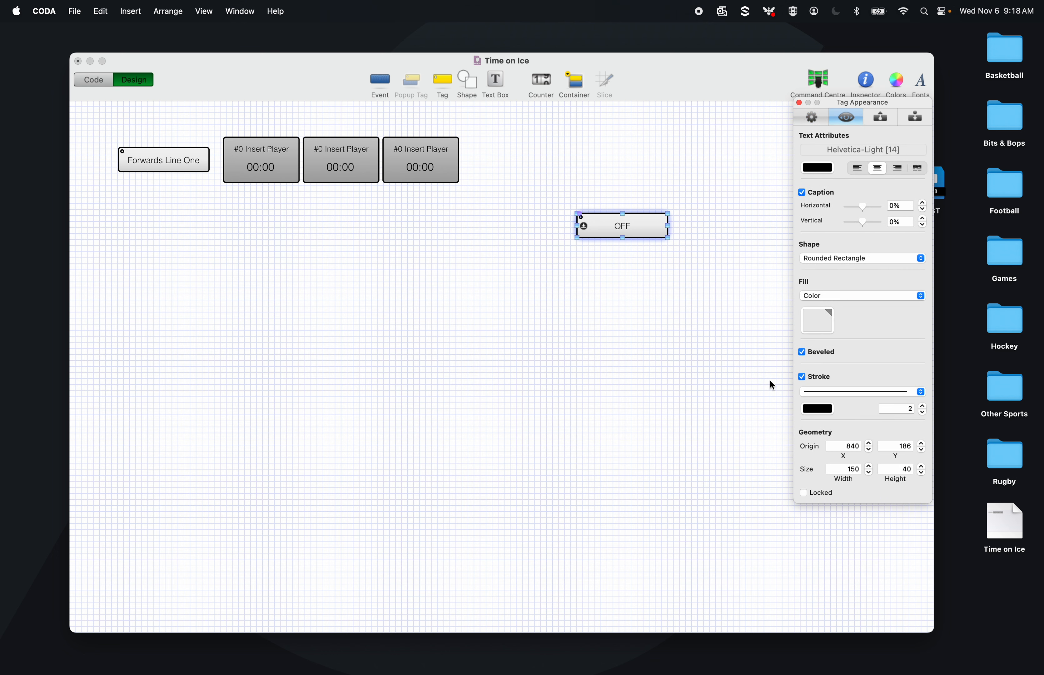
left_click(817, 320)
left_click(223, 353)
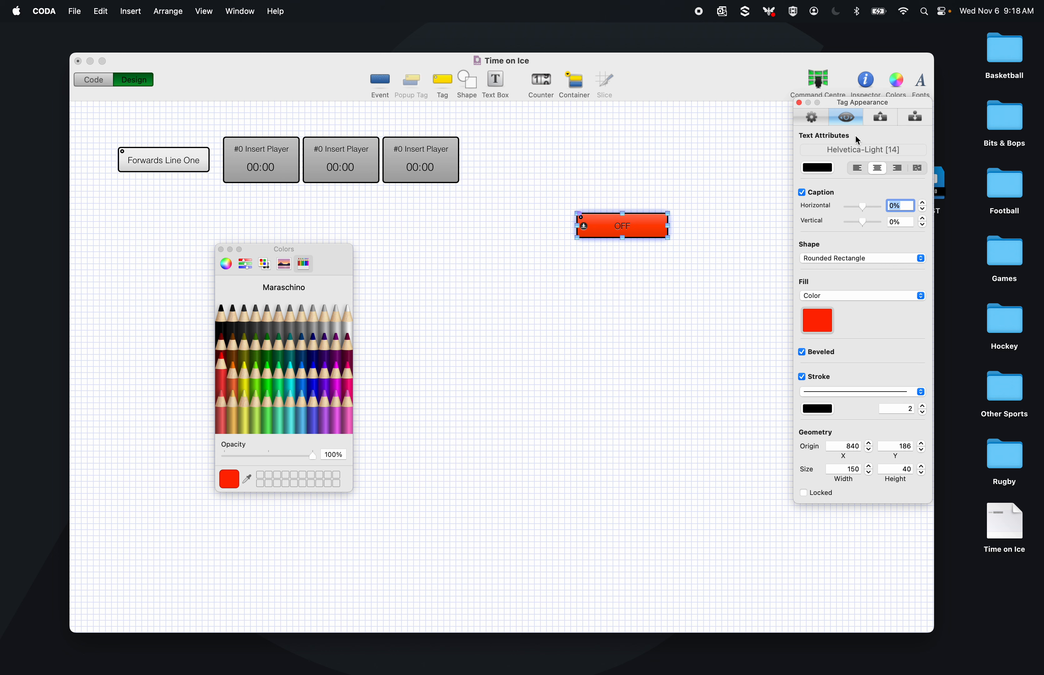
- Try to enlarge the OFF tag's caption font, then close the Fonts, Colors and inspector windows
left_click(857, 148)
left_click(522, 569)
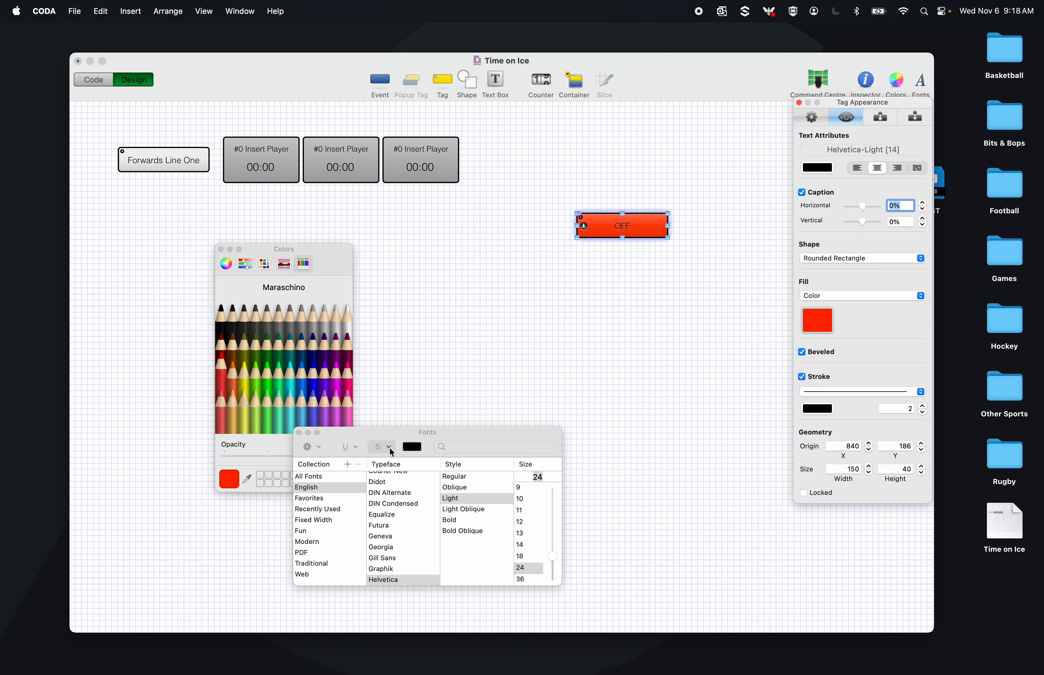
left_click(522, 544)
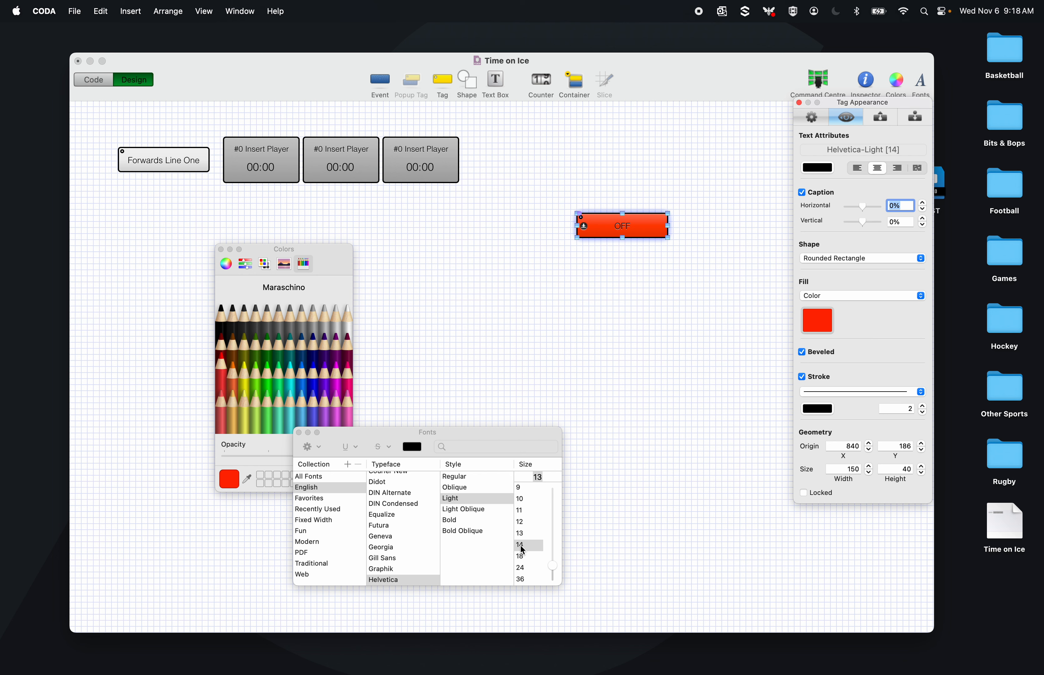
left_click(221, 249)
left_click_drag(893, 101, 451, 143)
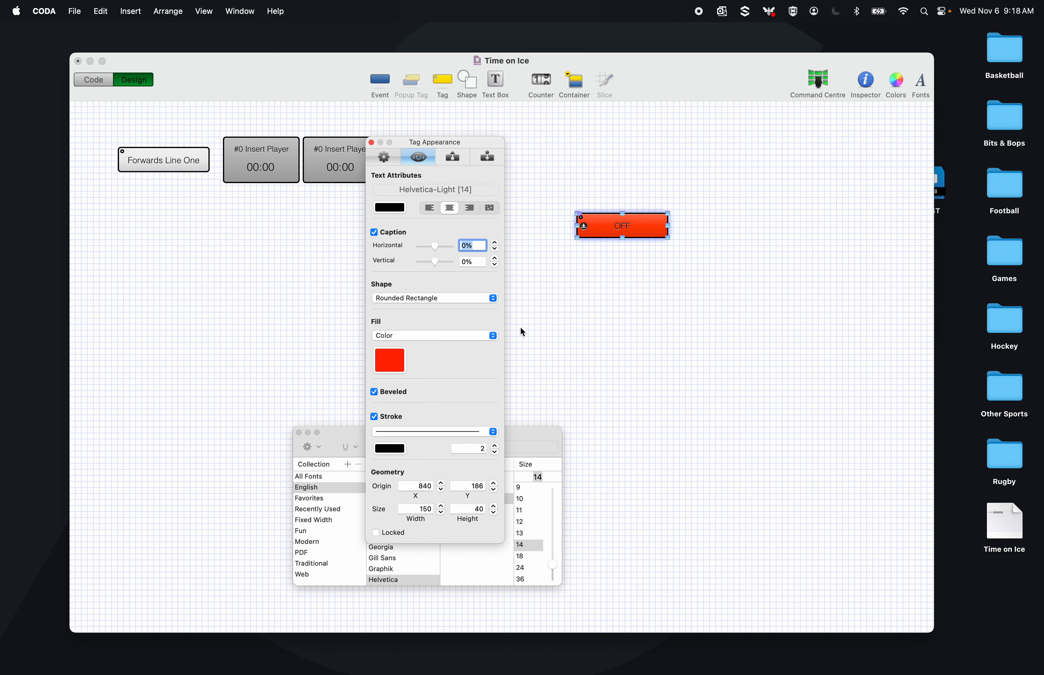
left_click(298, 433)
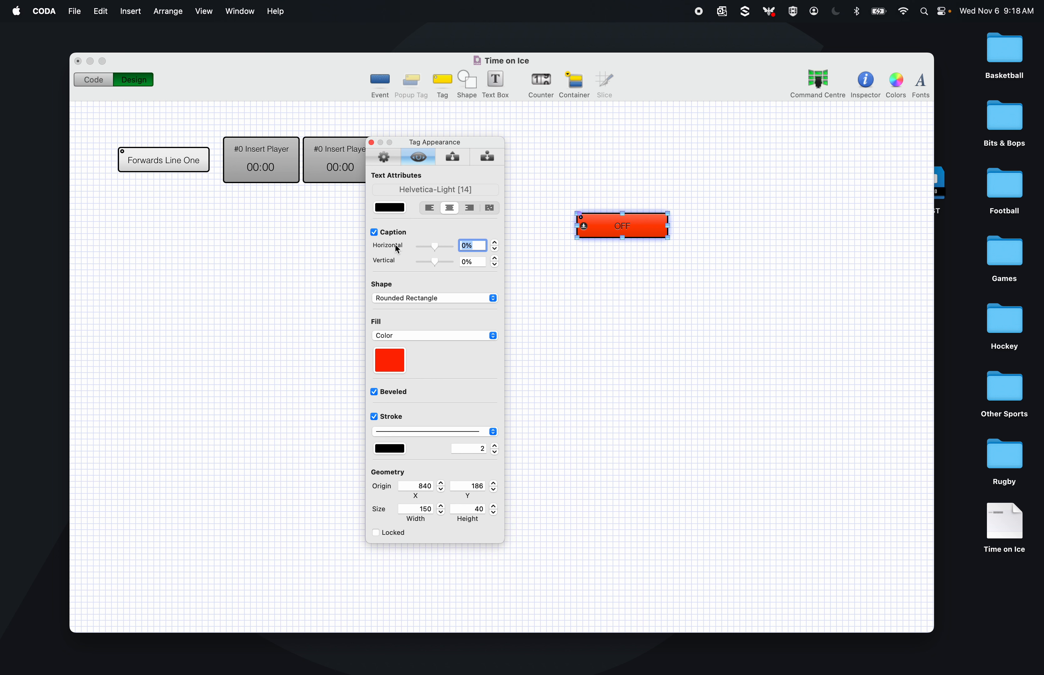
left_click(442, 188)
left_click(522, 567)
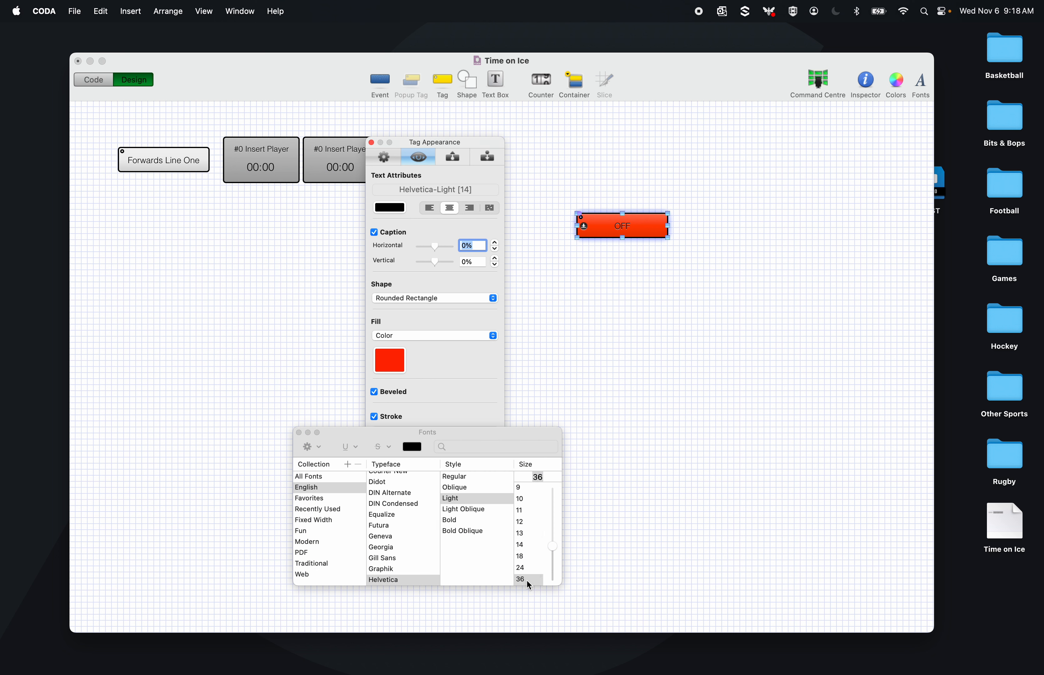
left_click(524, 510)
left_click(370, 142)
left_click(298, 432)
left_click(620, 244)
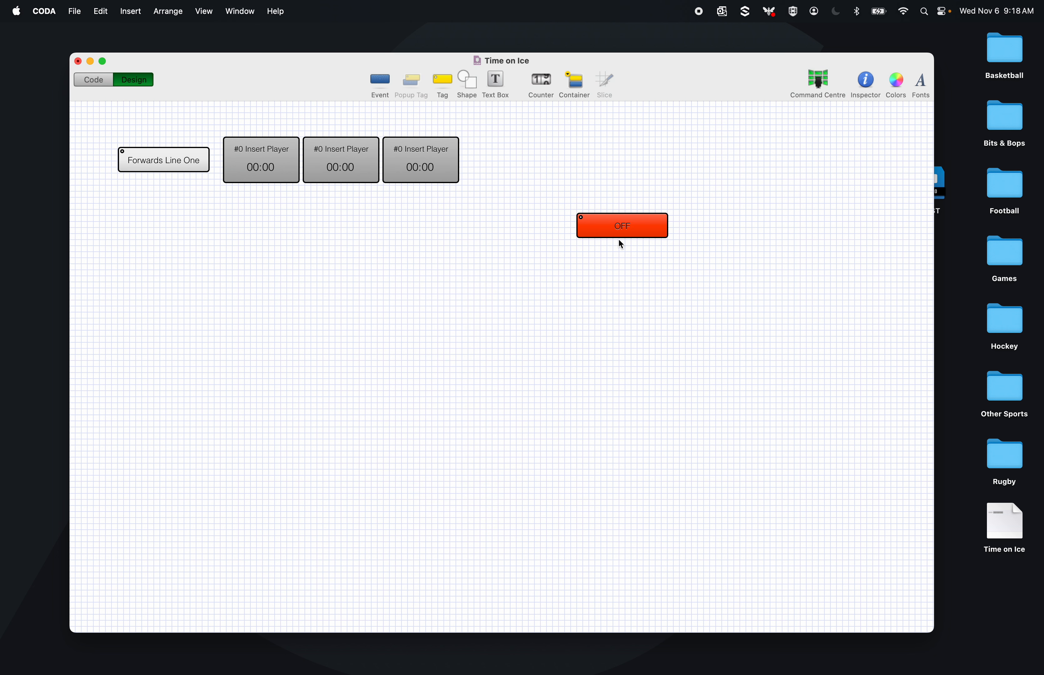
- Reselect the OFF tag and set its caption font size to 24
left_click(625, 232)
left_click(872, 80)
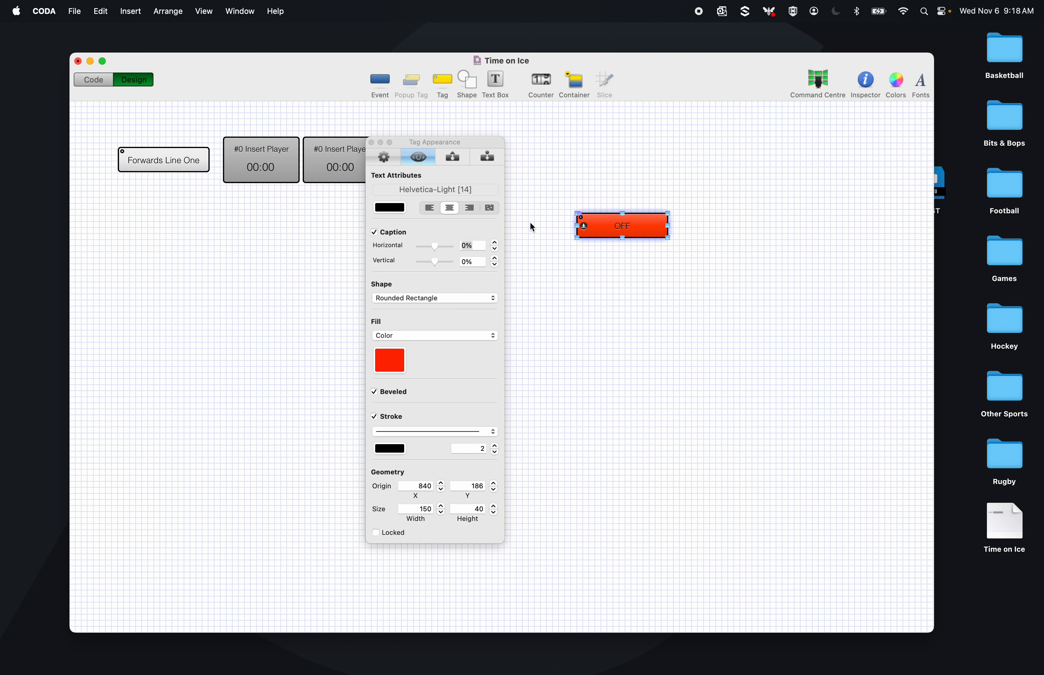
left_click(411, 193)
left_click(516, 570)
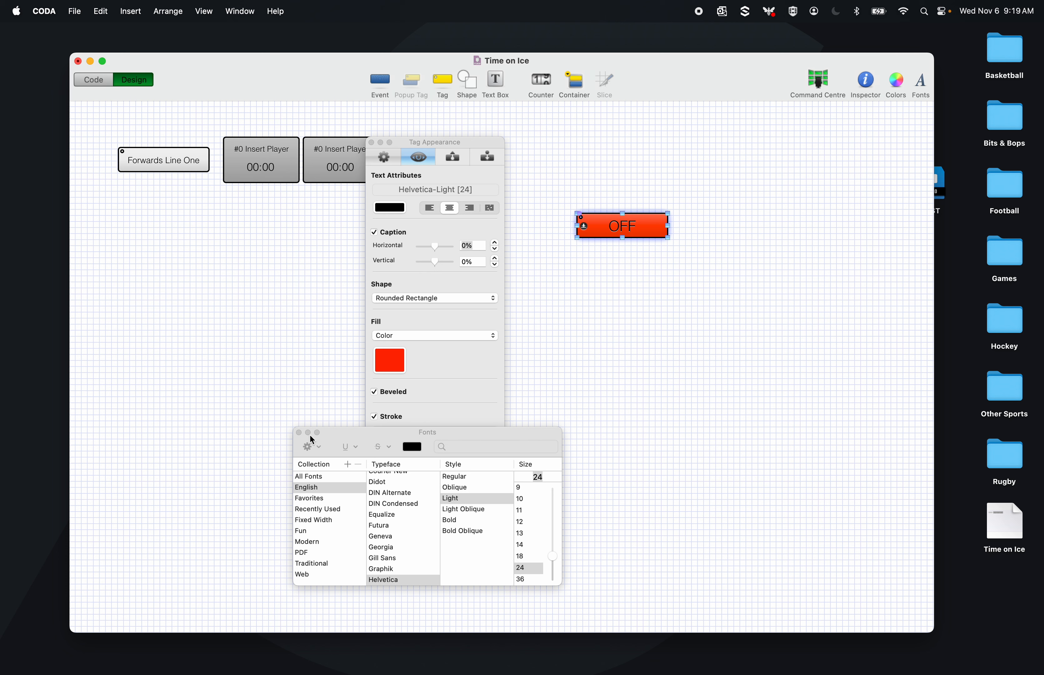
left_click(299, 433)
- Resize the OFF tag to a width of 100 and a height of 100
left_click(419, 507)
left_click_drag(417, 510, 446, 510)
type("100")
key("Return")
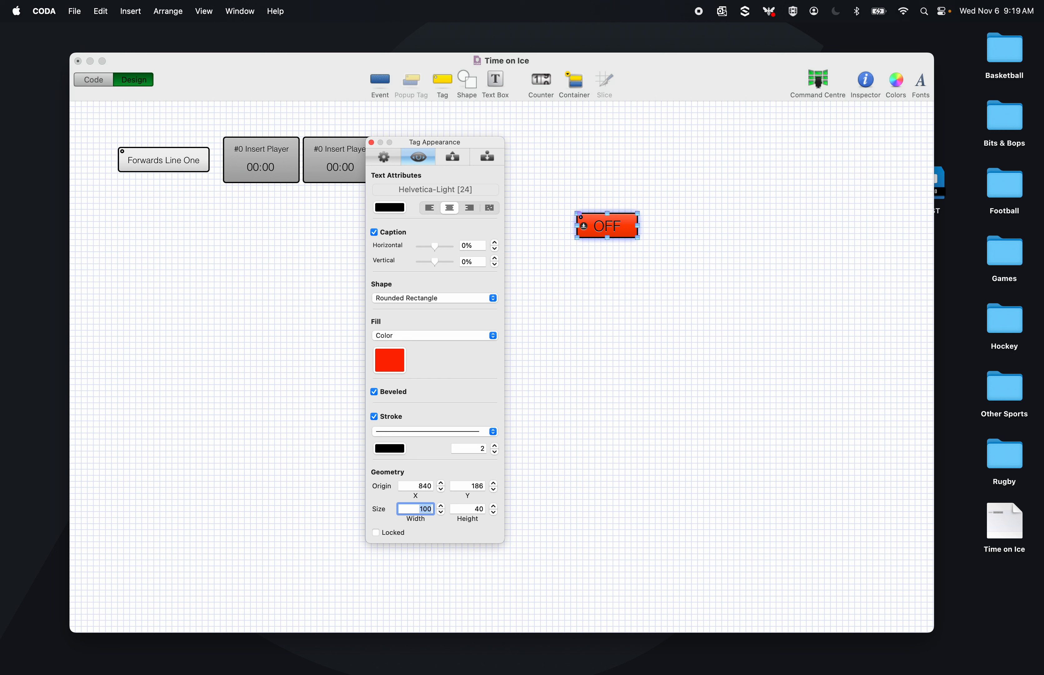
double_click(473, 510)
type("100")
key("Return")
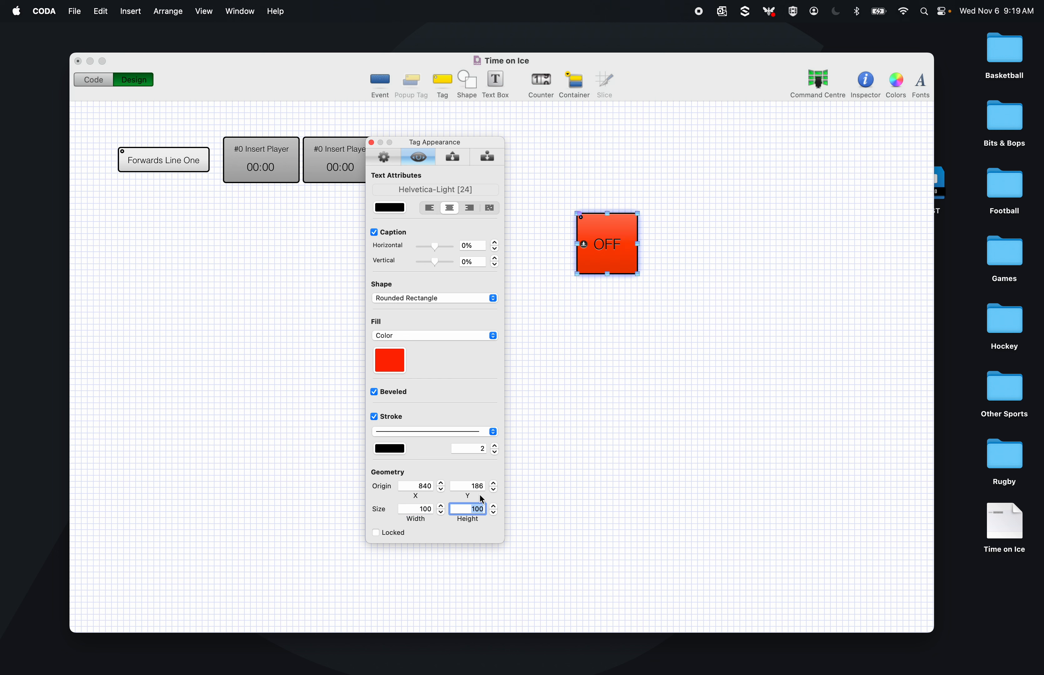
- Set the OFF tag's height to 75 and close the inspector
type("75")
key("Return")
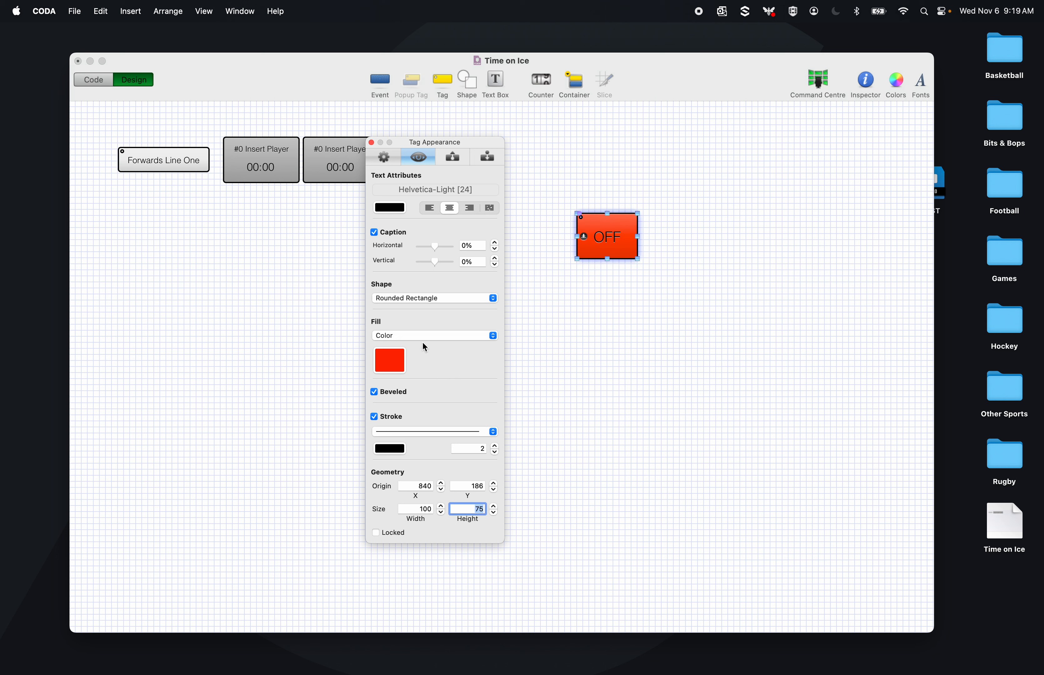
left_click(382, 156)
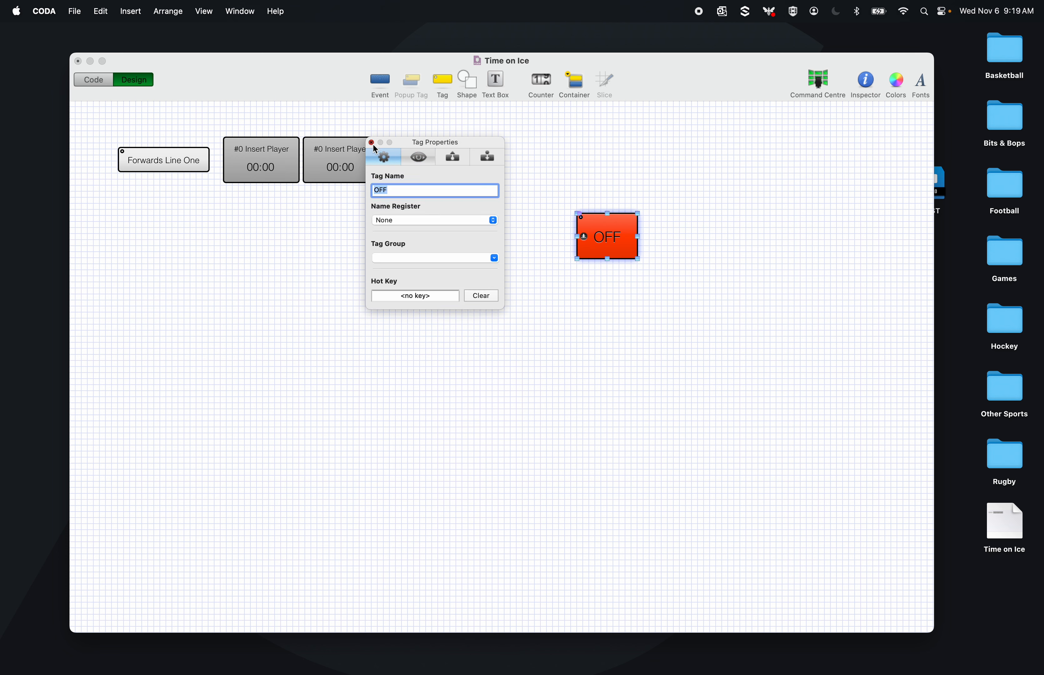
left_click(371, 142)
- Link the OFF tag to the three first-row player buttons with Deactivate, and move the tag slightly up and to the right
left_click_drag(584, 237, 244, 142)
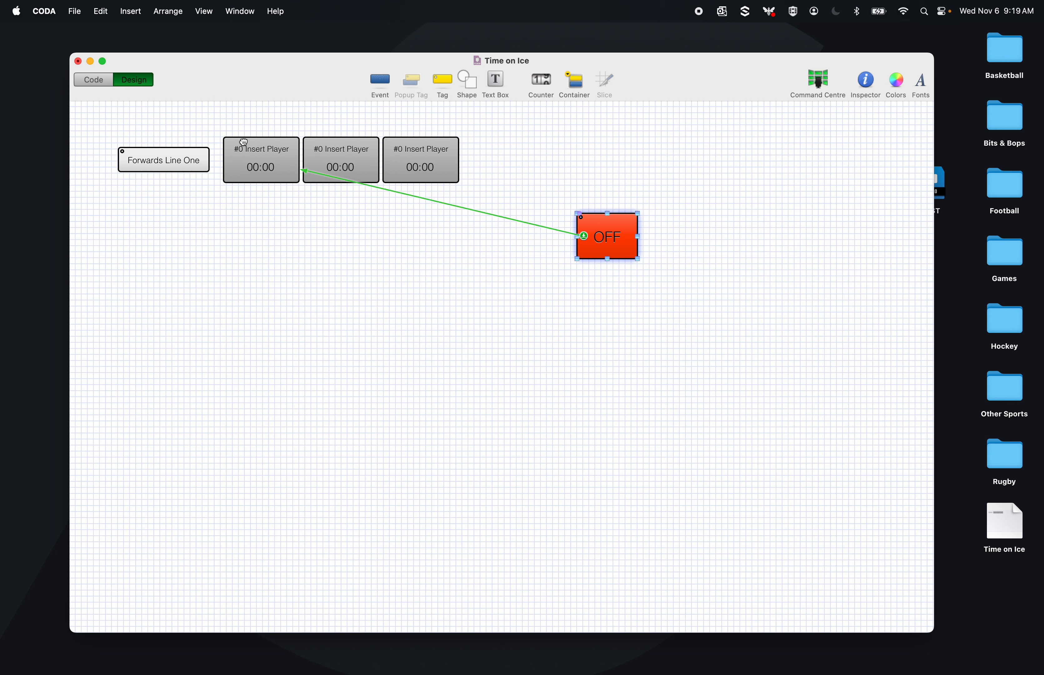
left_click_drag(584, 236, 330, 147)
left_click_drag(583, 236, 412, 135)
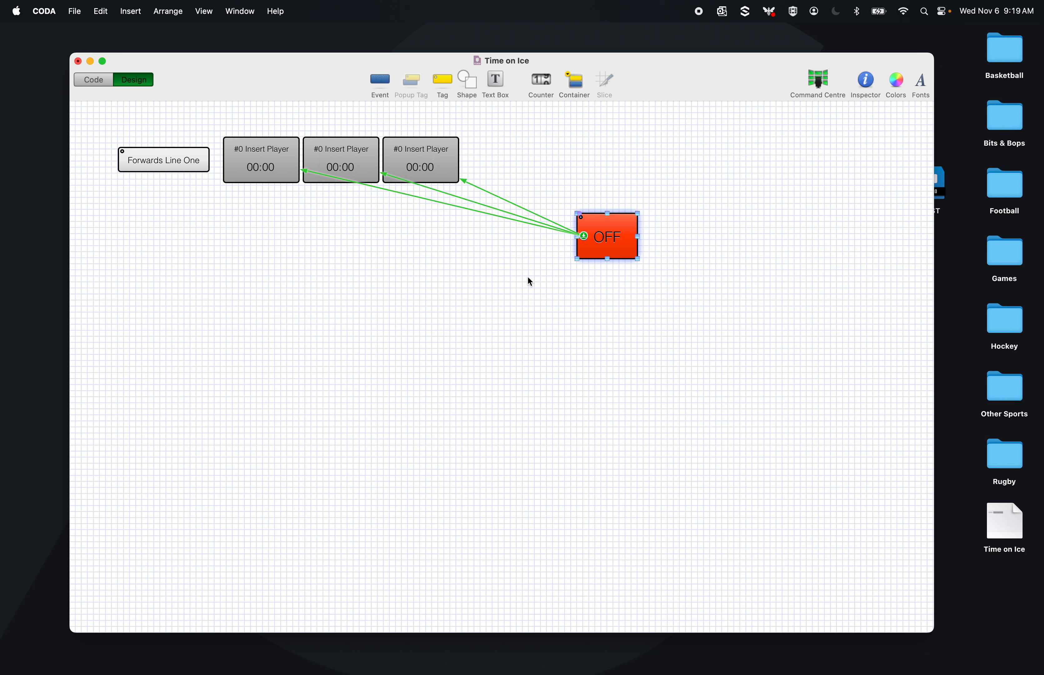
left_click_drag(615, 235, 648, 208)
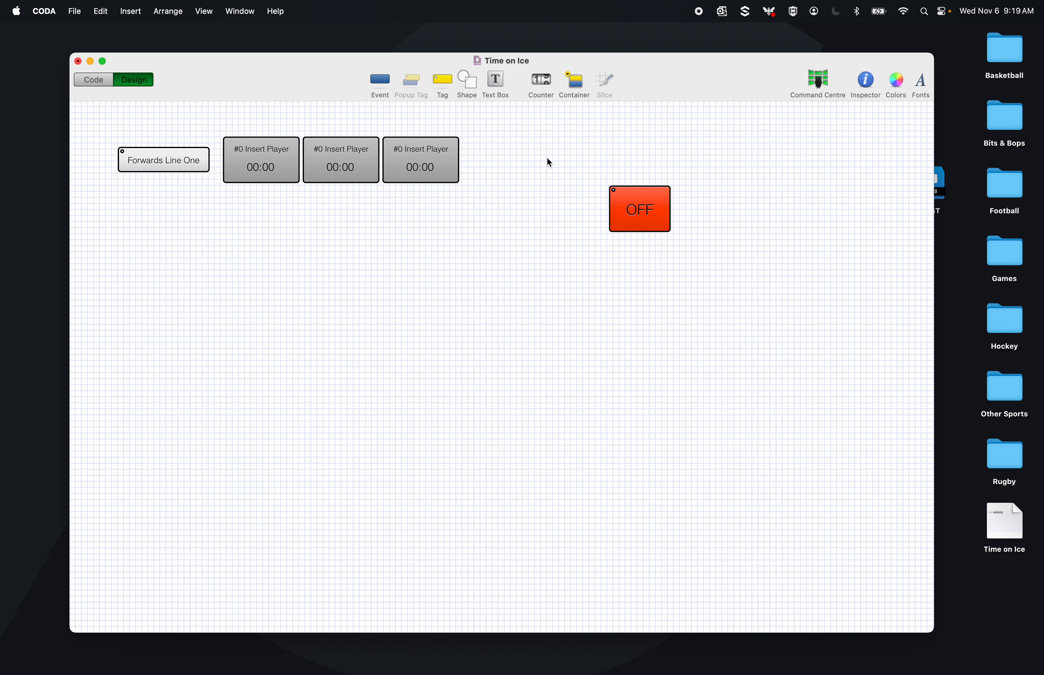
- Duplicate the Forwards Line One tag and its three player buttons directly below as a second row
left_click_drag(535, 160, 489, 230)
left_click_drag(431, 164, 428, 208)
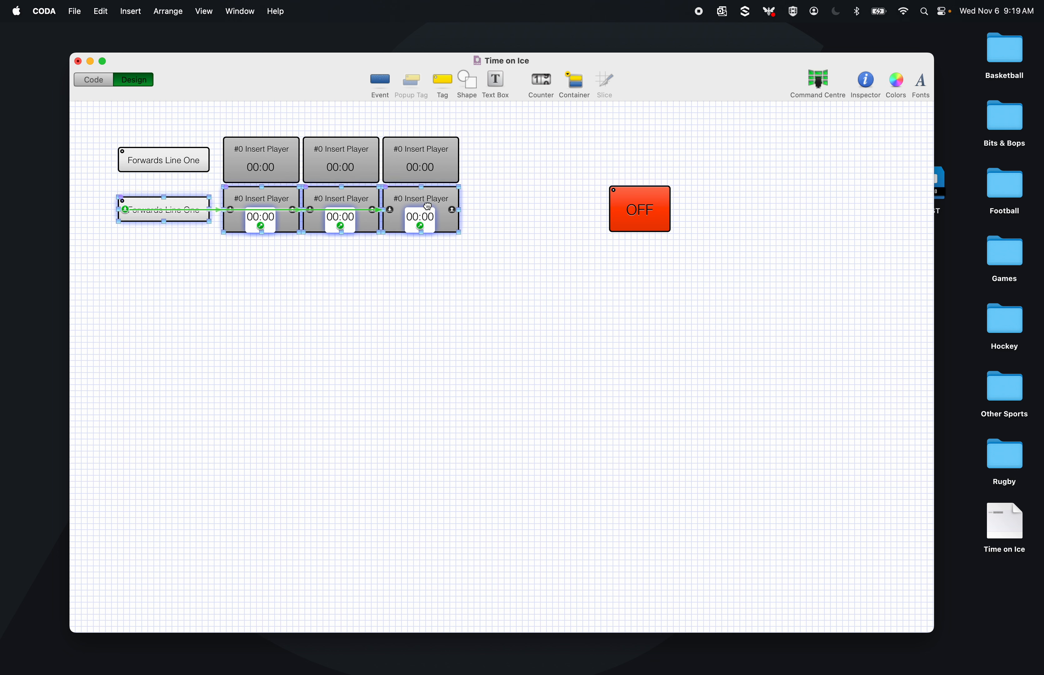
left_click(312, 304)
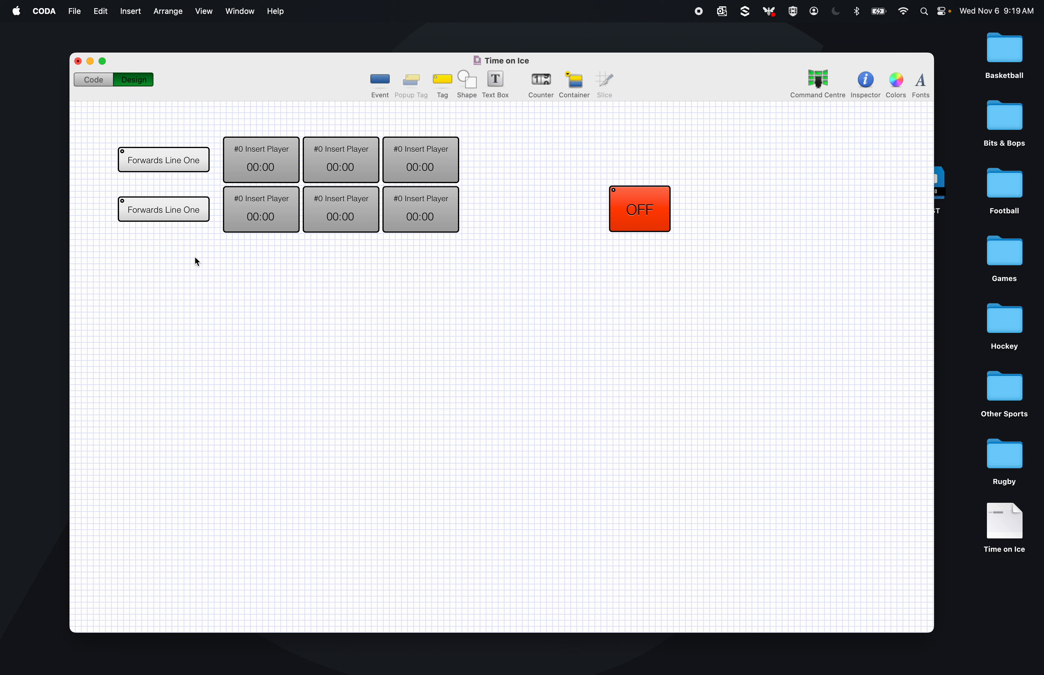
- Rename the second row's tag as Forwards Line Two
left_click(171, 218)
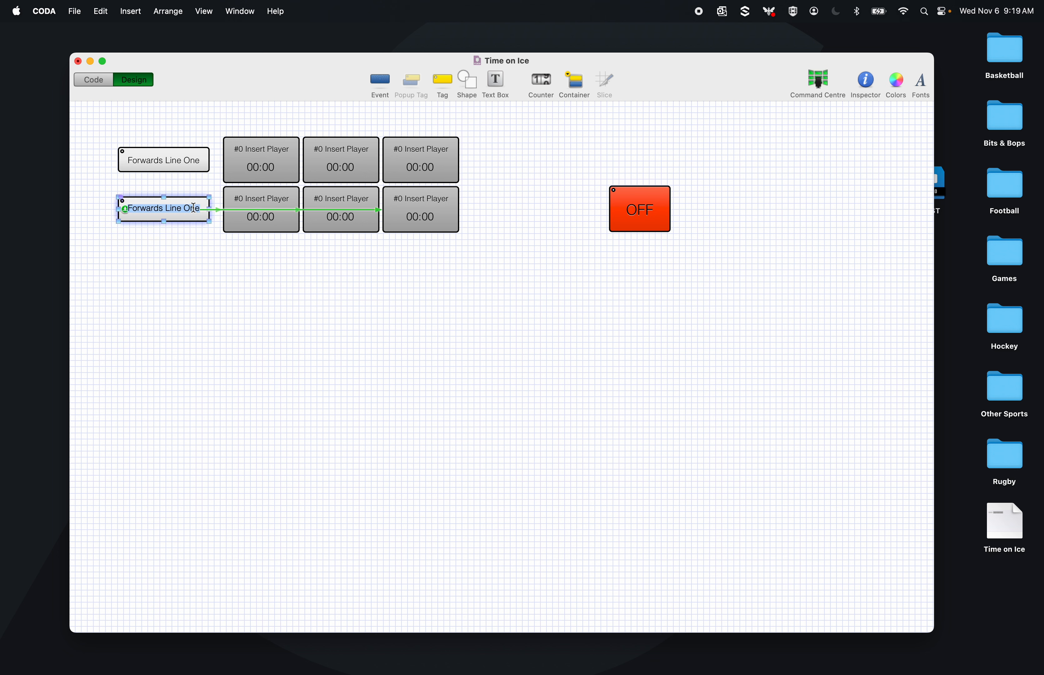
double_click(198, 215)
key("BackSpace")
key("BackSpace")
key("BackSpace")
type("Two")
left_click(189, 274)
- Duplicate the Forwards Line Two row below itself and nudge the copy into alignment as a third row
left_click_drag(177, 265, 427, 256)
key("super+d")
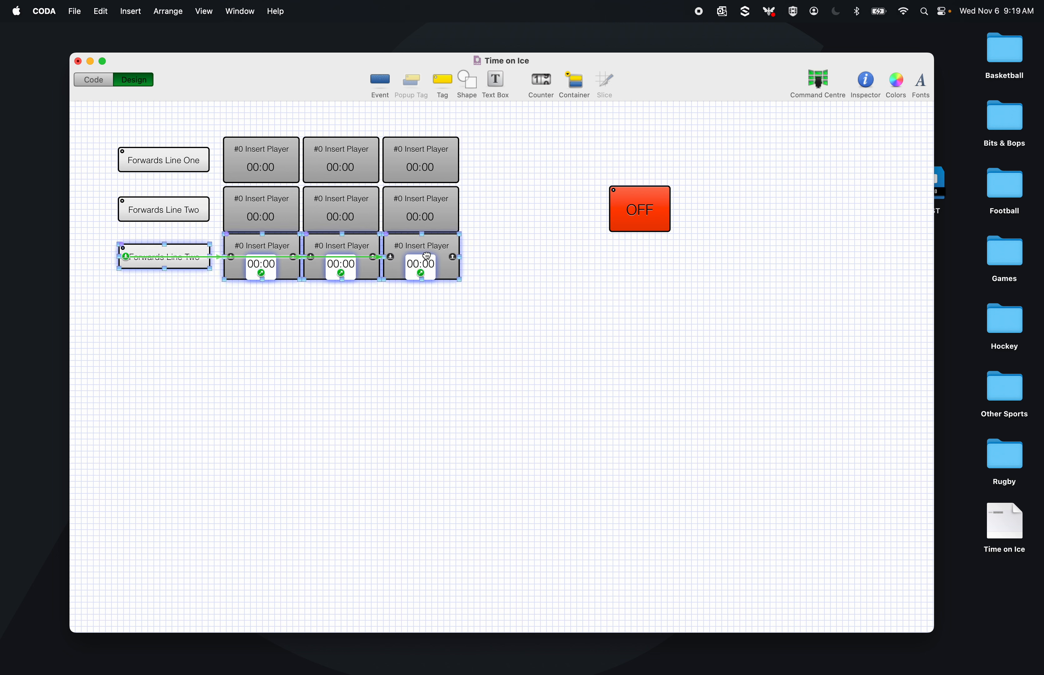
key("Left")
key("Up")
key("Down")
key("Down")
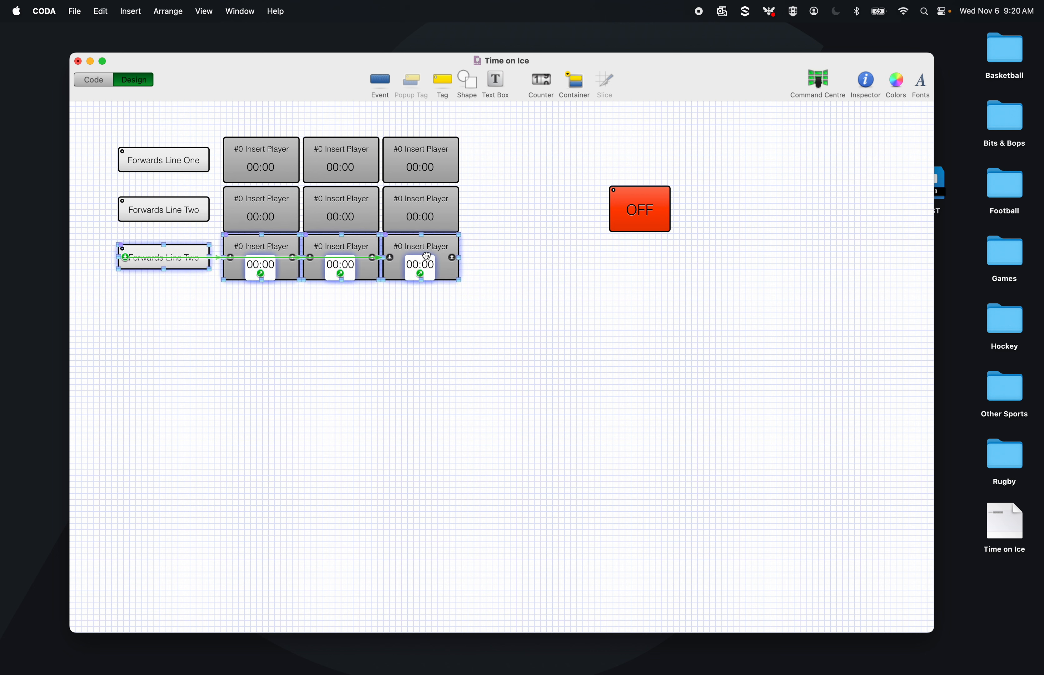
key("Down")
left_click(424, 296)
- Rename the third row's tag as Forwards Line Three
left_click(193, 262)
double_click(195, 262)
type("Three")
left_click(225, 386)
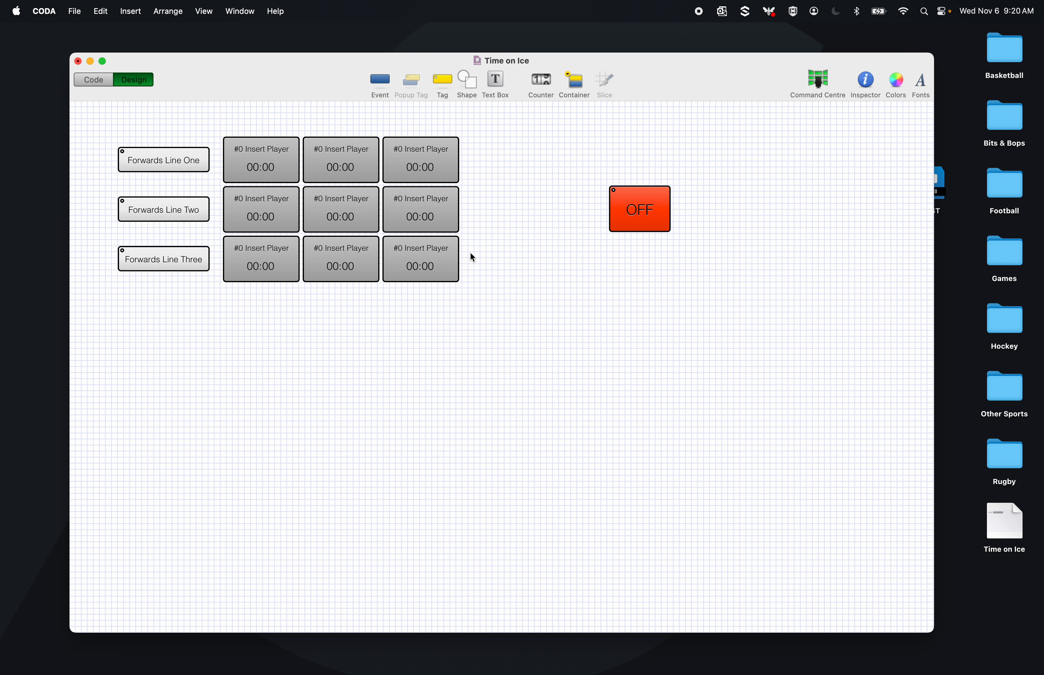
- Duplicate the Forwards Line Three row directly below and rename the copied tag as Forwards Line Four
left_click_drag(503, 247, 177, 313)
left_click(175, 336)
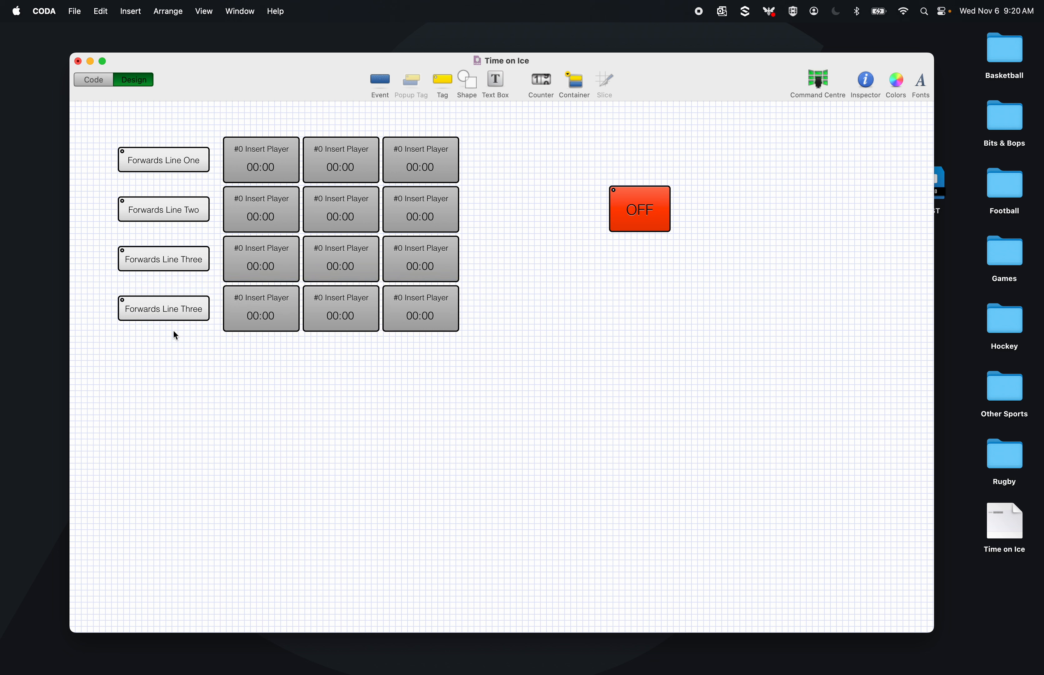
double_click(190, 311)
double_click(193, 314)
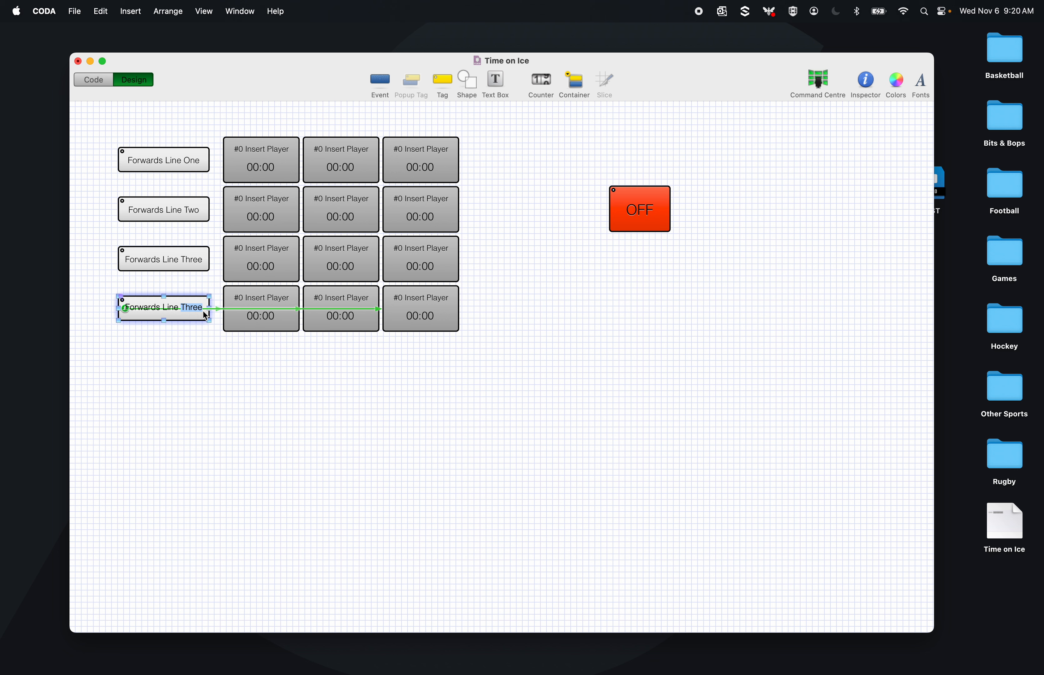
type("Four")
left_click(245, 402)
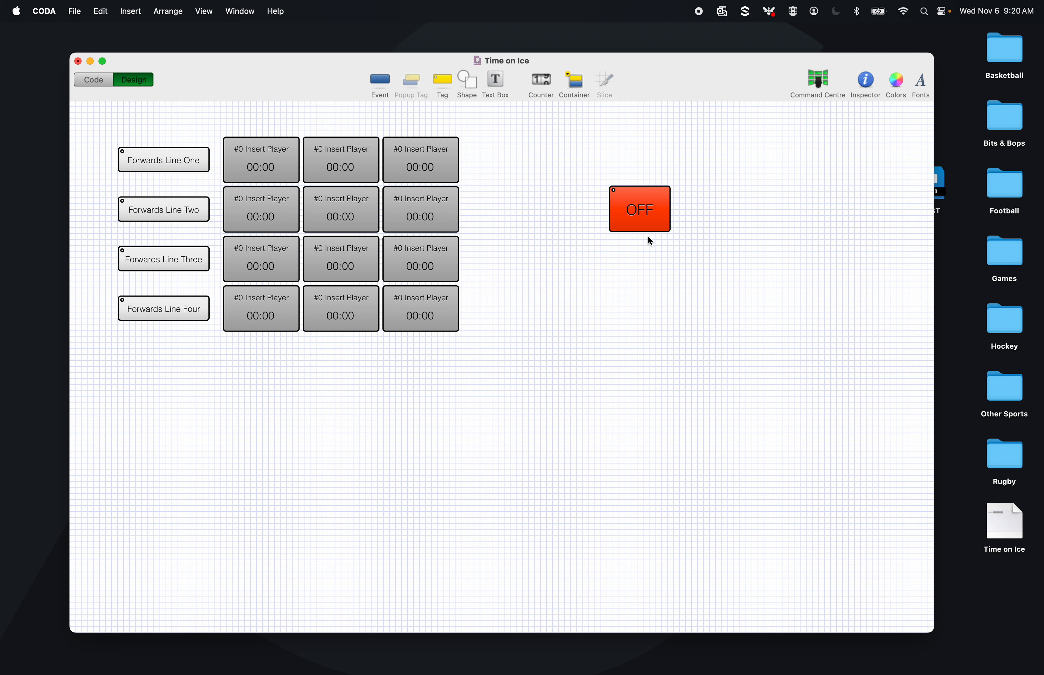
- Link the OFF tag to the three Forwards Line Two player buttons with Deactivate
left_click(646, 224)
left_click_drag(620, 214, 272, 197)
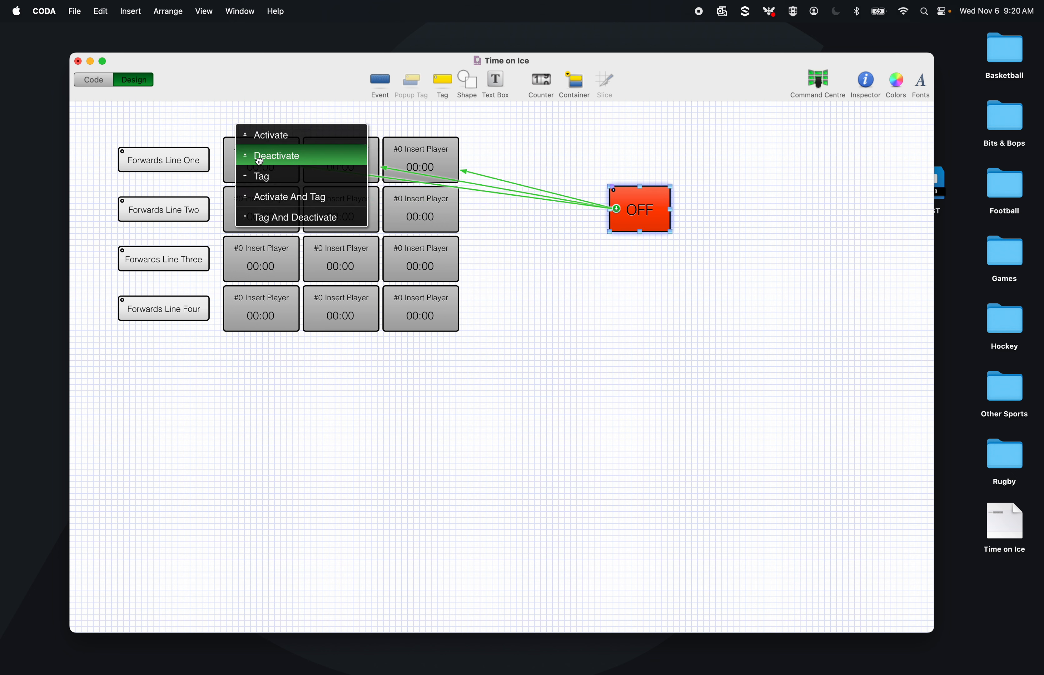
left_click(258, 161)
left_click_drag(616, 209, 346, 200)
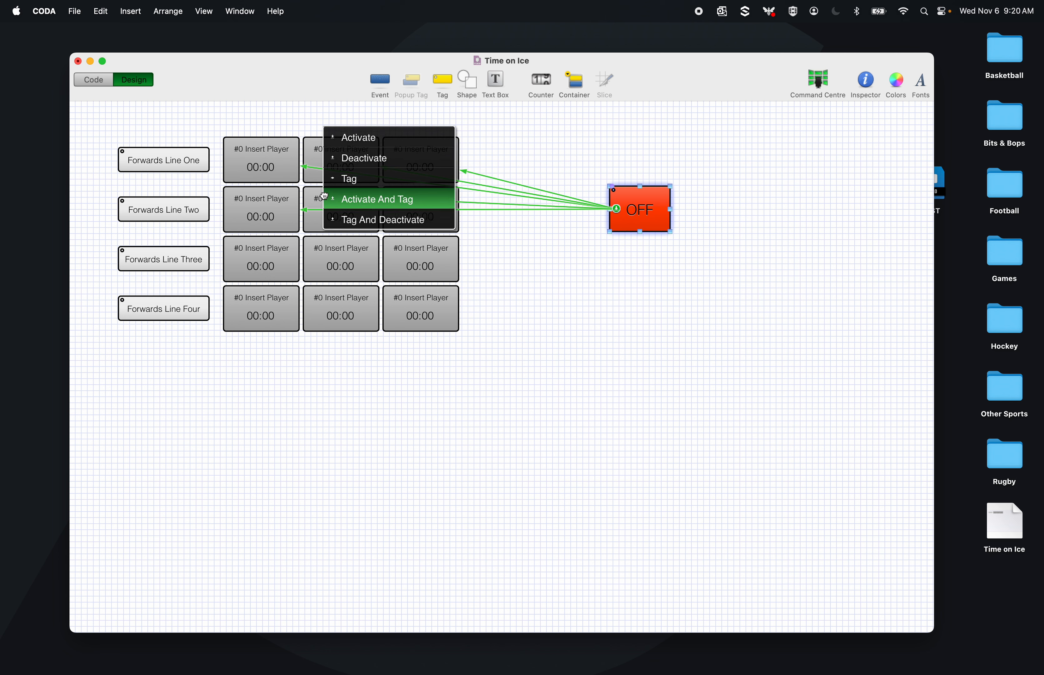
left_click(341, 160)
left_click_drag(619, 215, 395, 204)
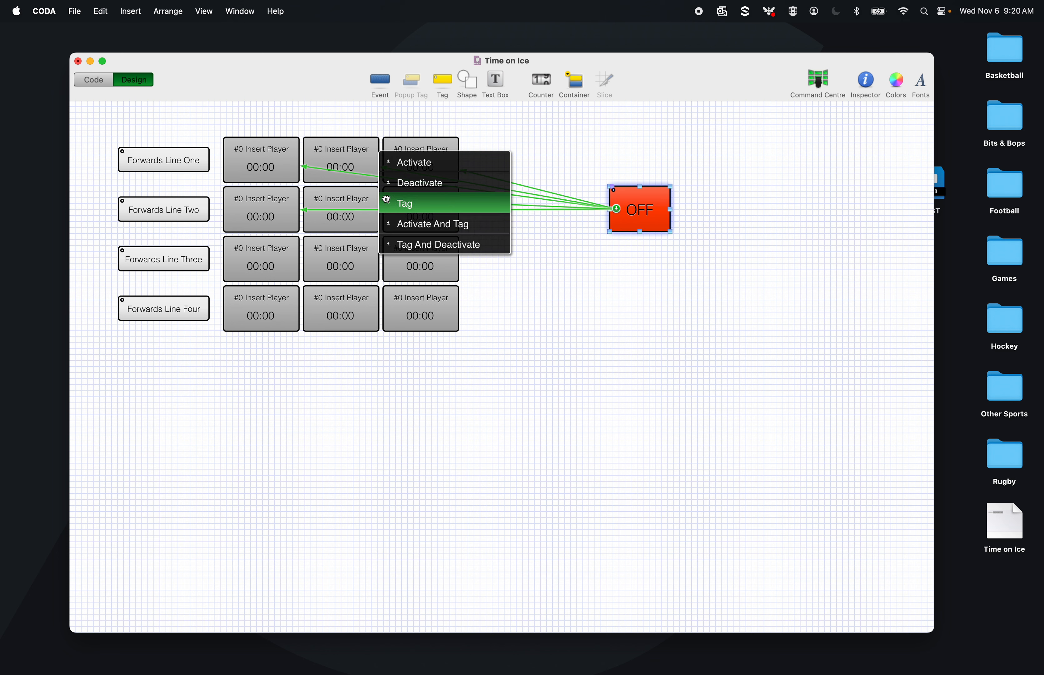
left_click(412, 184)
- Link the OFF tag to the three Forwards Line Three player buttons with Deactivate
left_click_drag(615, 209, 251, 204)
left_click(251, 204)
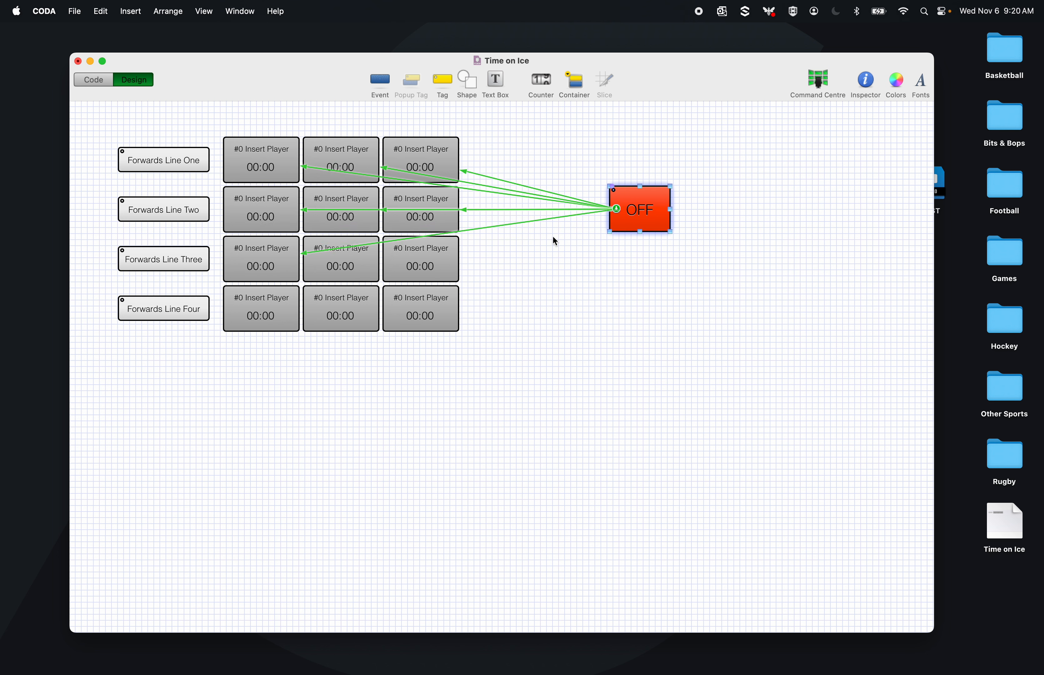
left_click_drag(616, 209, 407, 256)
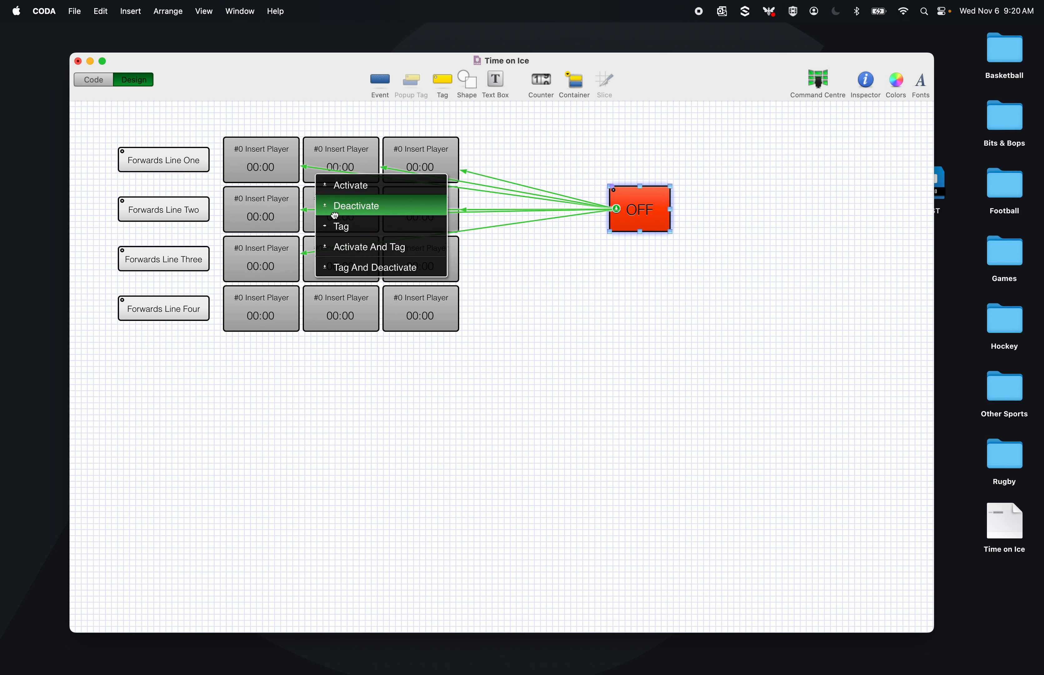
left_click(360, 205)
left_click_drag(616, 209, 421, 252)
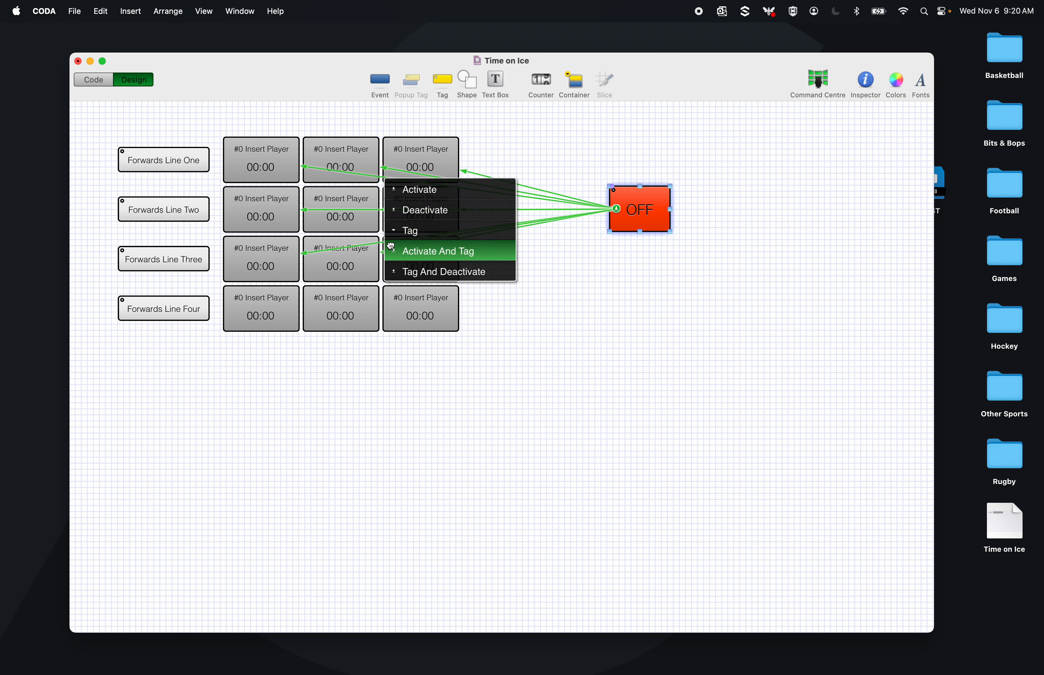
left_click(414, 203)
- Link the OFF tag to the three Forwards Line Four player buttons with Deactivate
left_click_drag(616, 209, 243, 223)
left_click(263, 252)
left_click_drag(616, 209, 355, 286)
left_click(347, 259)
left_click_drag(616, 209, 436, 284)
left_click(410, 285)
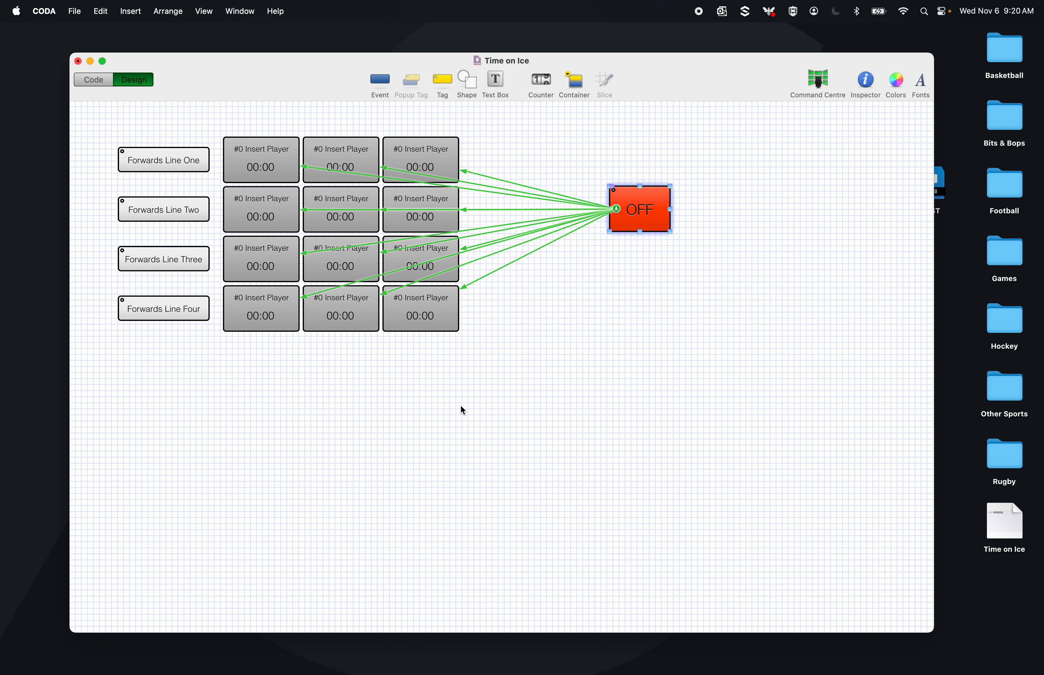
left_click(461, 408)
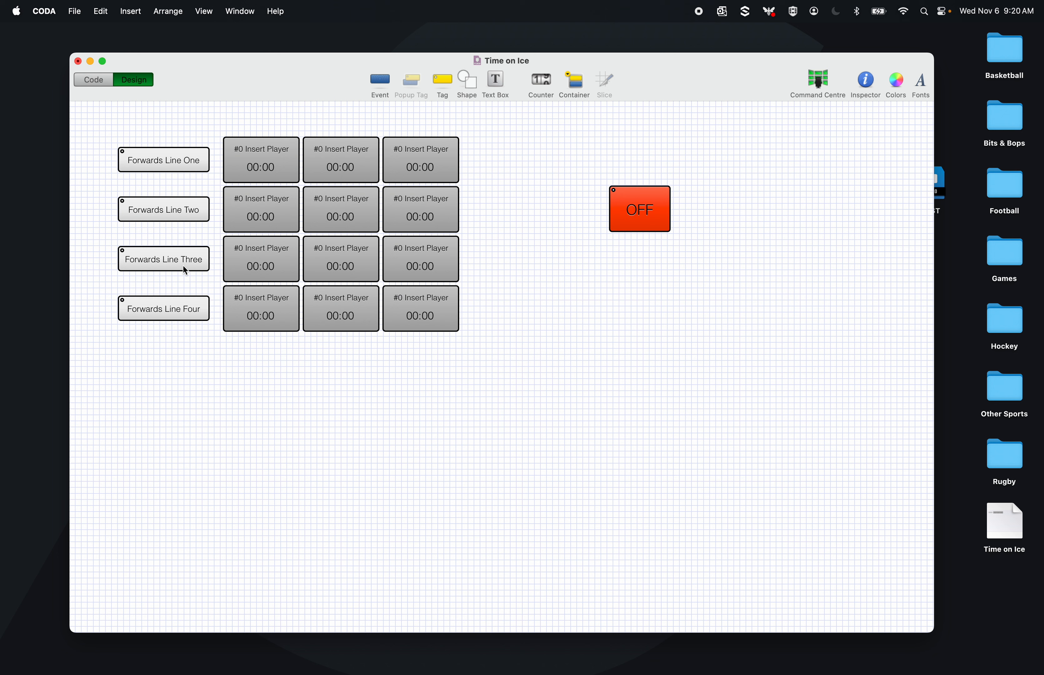
- Link the Forwards Line One tag to the three second-row player buttons with Deactivate
left_click(185, 166)
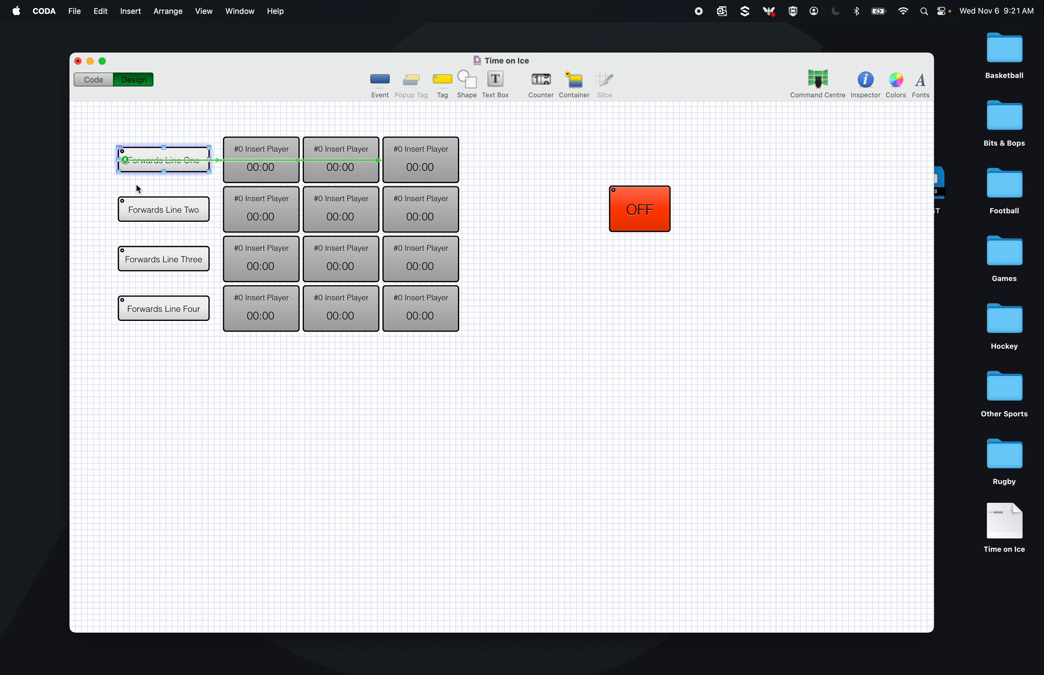
left_click_drag(125, 159, 281, 154)
left_click_drag(126, 161, 351, 172)
left_click_drag(131, 161, 413, 170)
left_click_drag(435, 176, 417, 163)
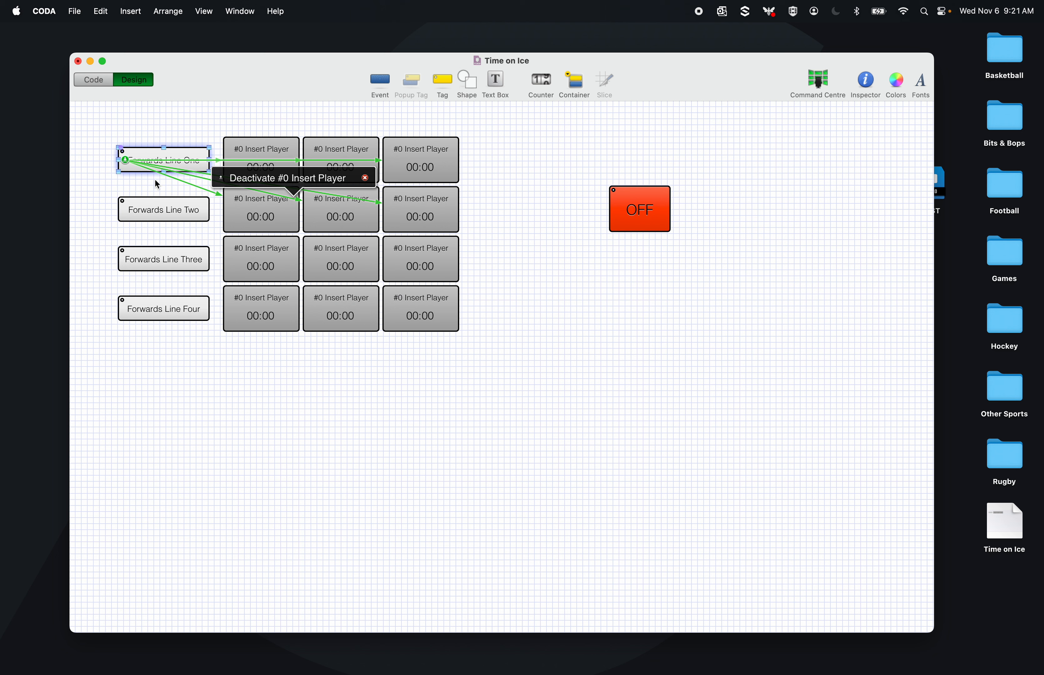
- Link the Forwards Line One tag to all six player buttons in the third and fourth rows with Deactivate
left_click_drag(124, 160, 243, 208)
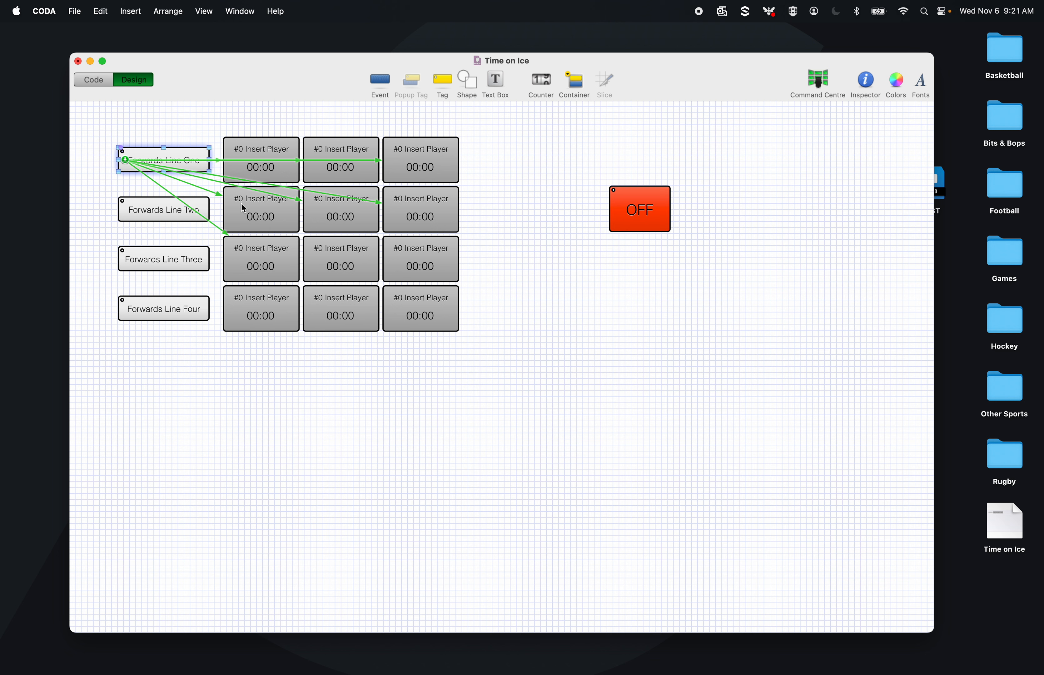
left_click_drag(125, 160, 357, 211)
left_click_drag(125, 156, 378, 220)
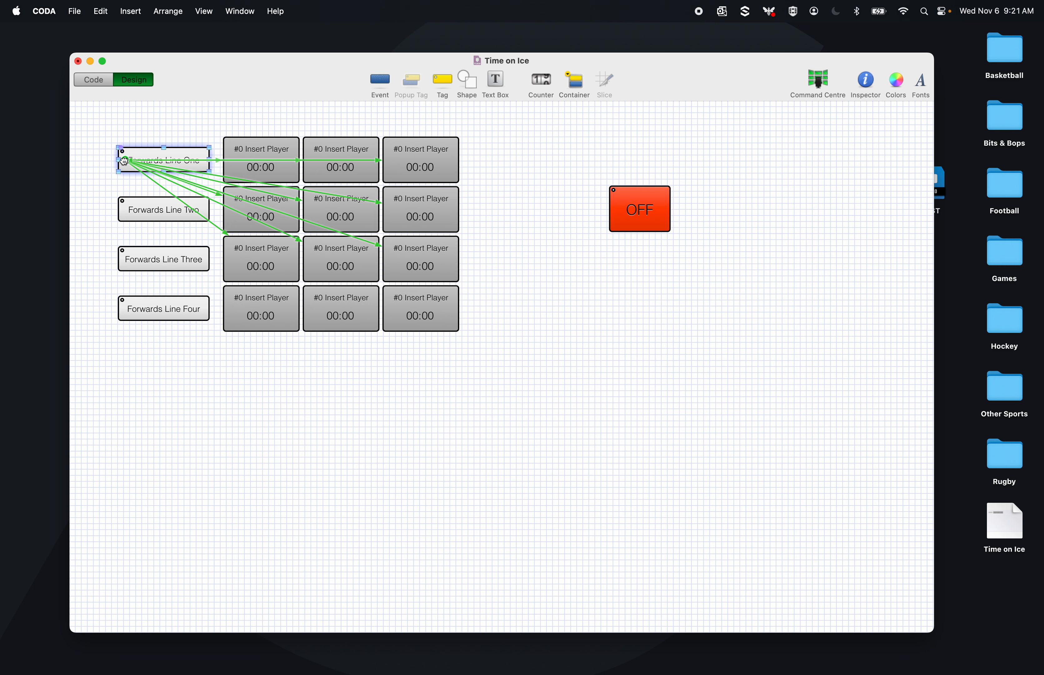
left_click_drag(124, 161, 237, 259)
left_click_drag(128, 163, 320, 261)
left_click_drag(128, 163, 428, 262)
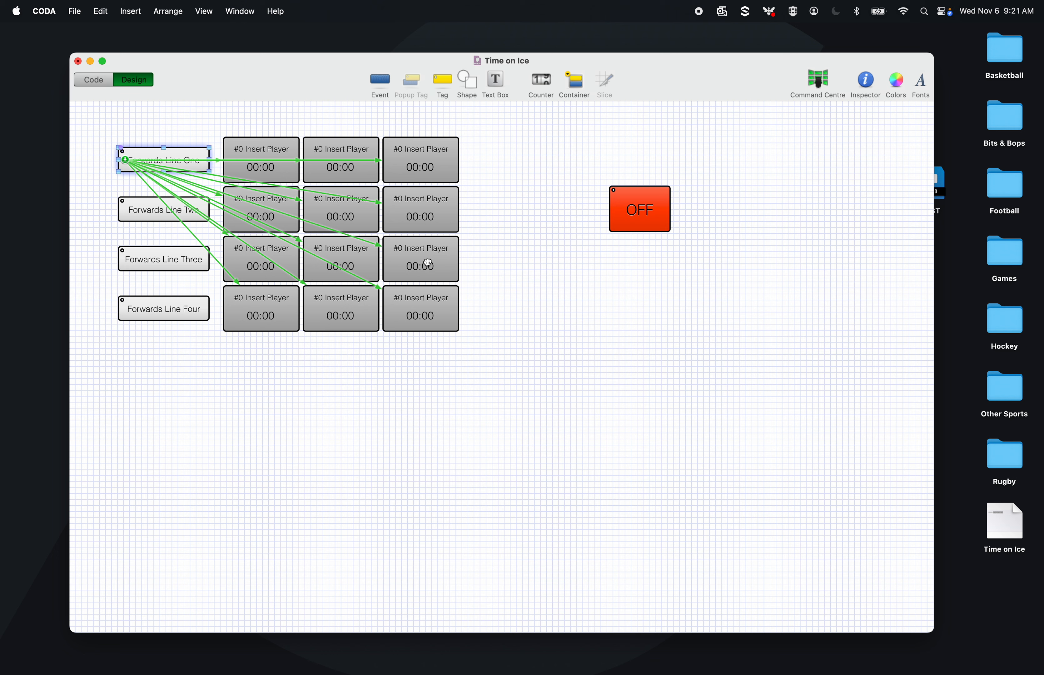
left_click(513, 202)
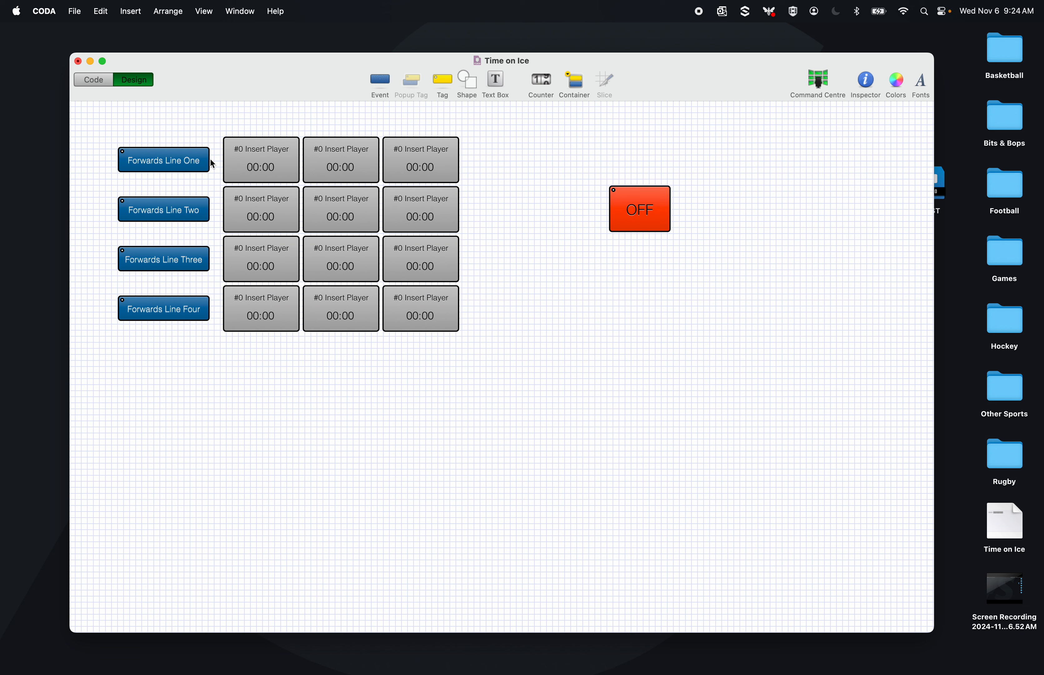
- Check the links of each of the four Forwards Line tags to the player buttons
left_click(192, 163)
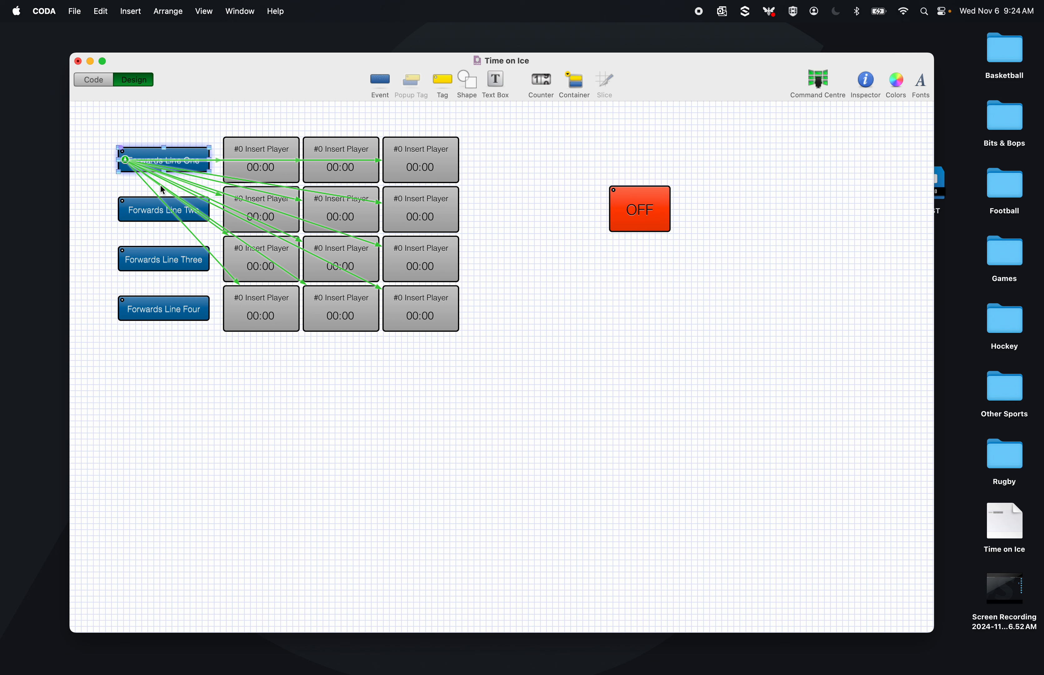
left_click(135, 219)
left_click(150, 264)
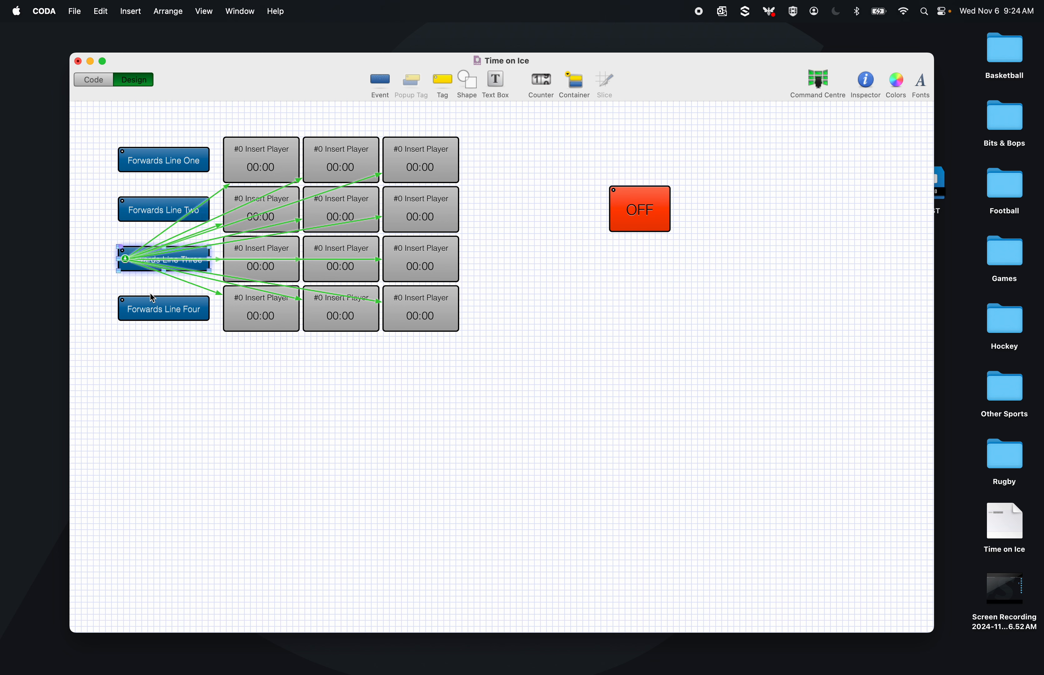
left_click(153, 310)
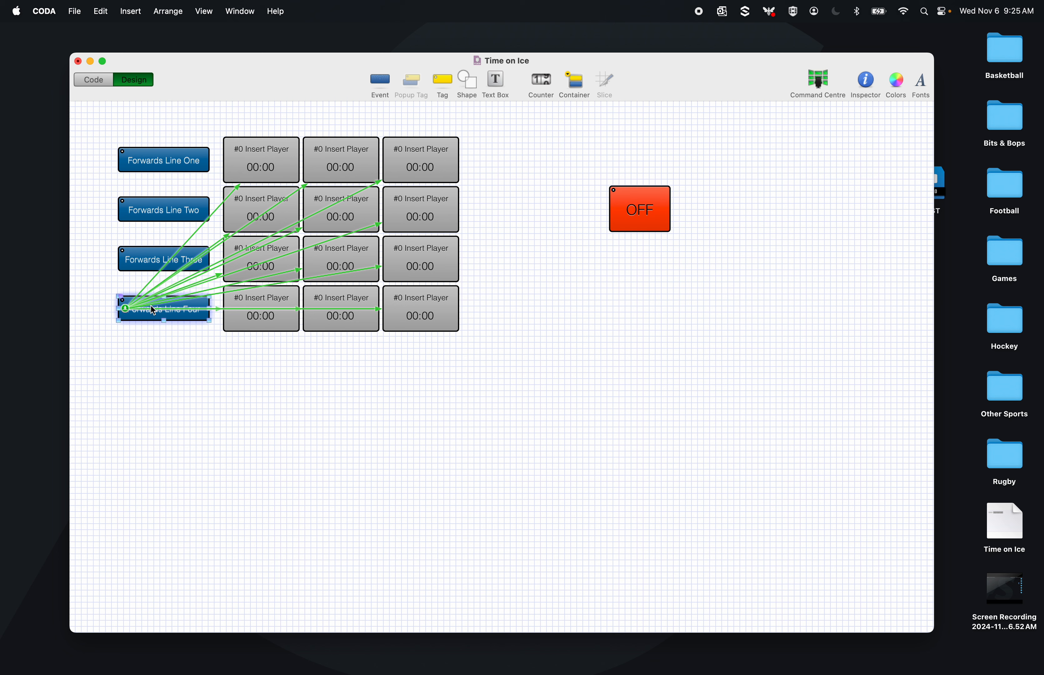
left_click(207, 396)
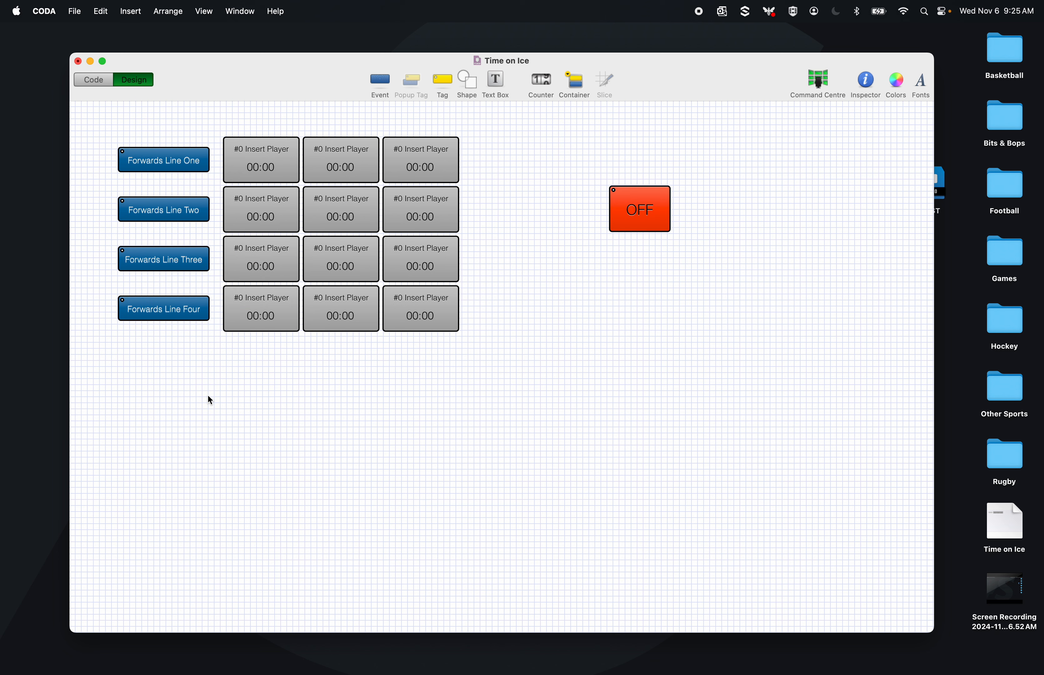
- Move all four Forwards Line tags and their player buttons together toward the canvas's upper-left corner
left_click_drag(128, 393, 543, 132)
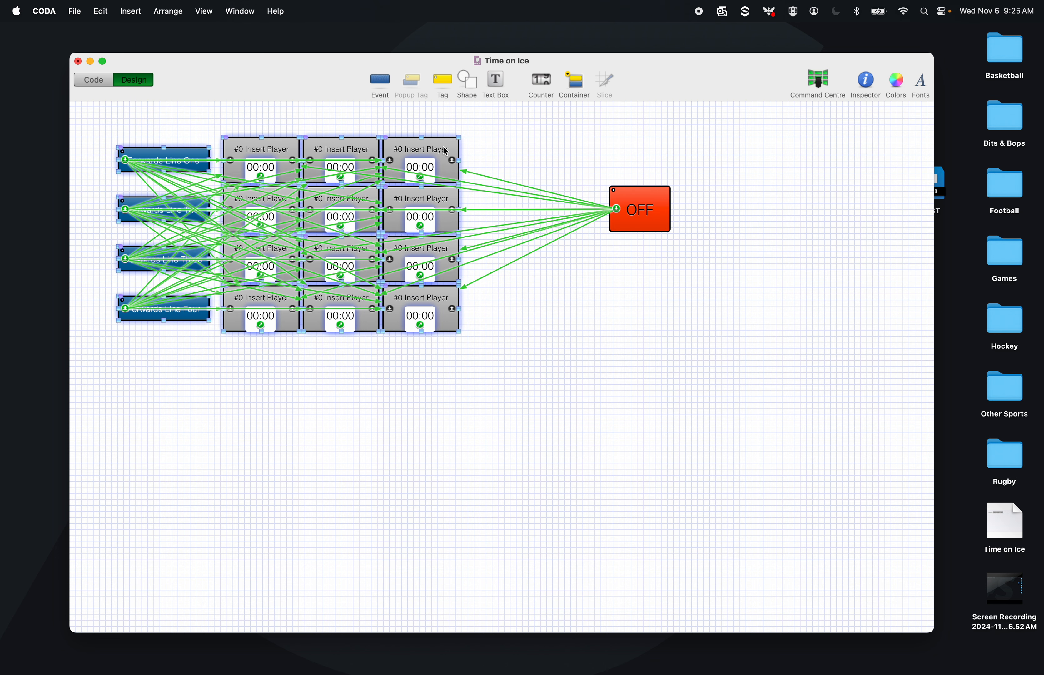
left_click_drag(444, 146, 416, 119)
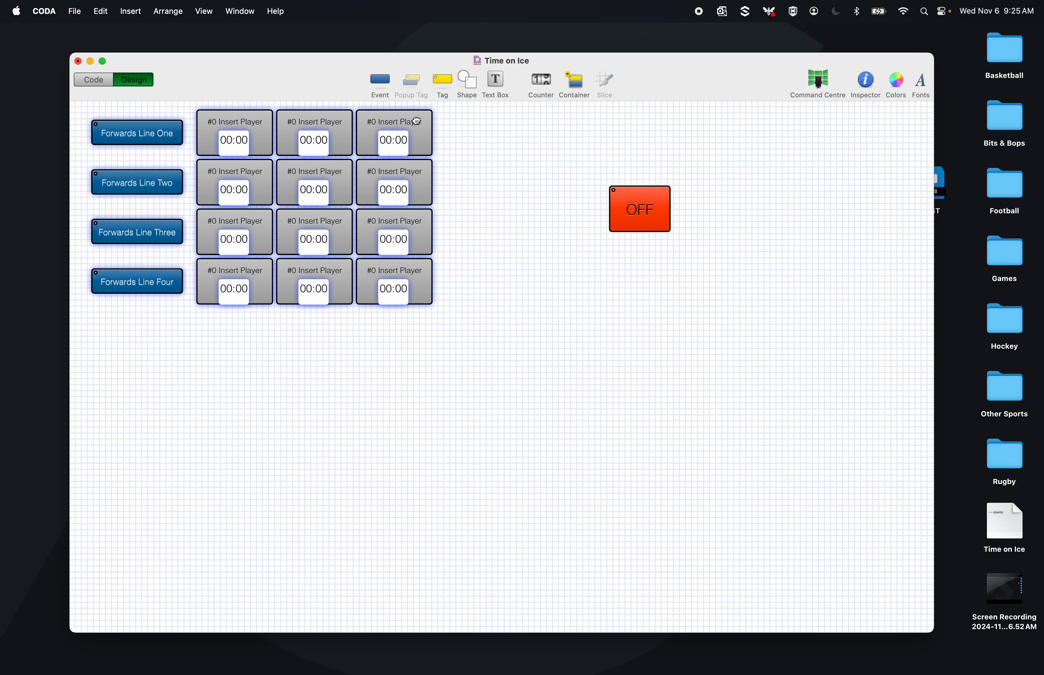
left_click(425, 383)
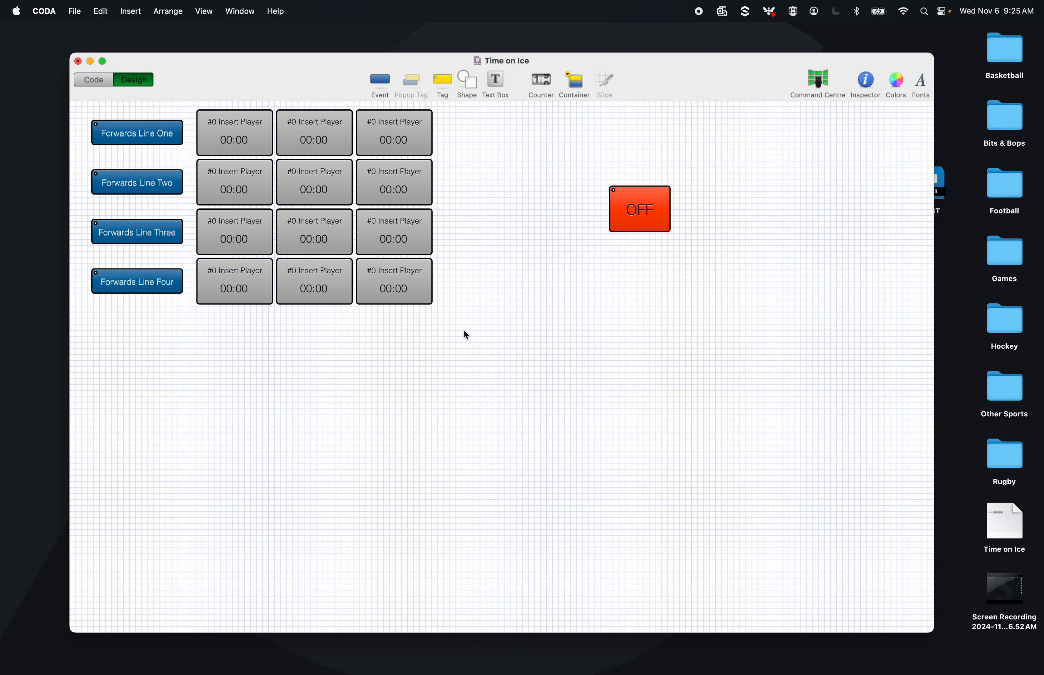
- Insert a rectangle shape just below the Forwards Line Four row, stretch it to about 817 wide, and set its height to 2
left_click(470, 91)
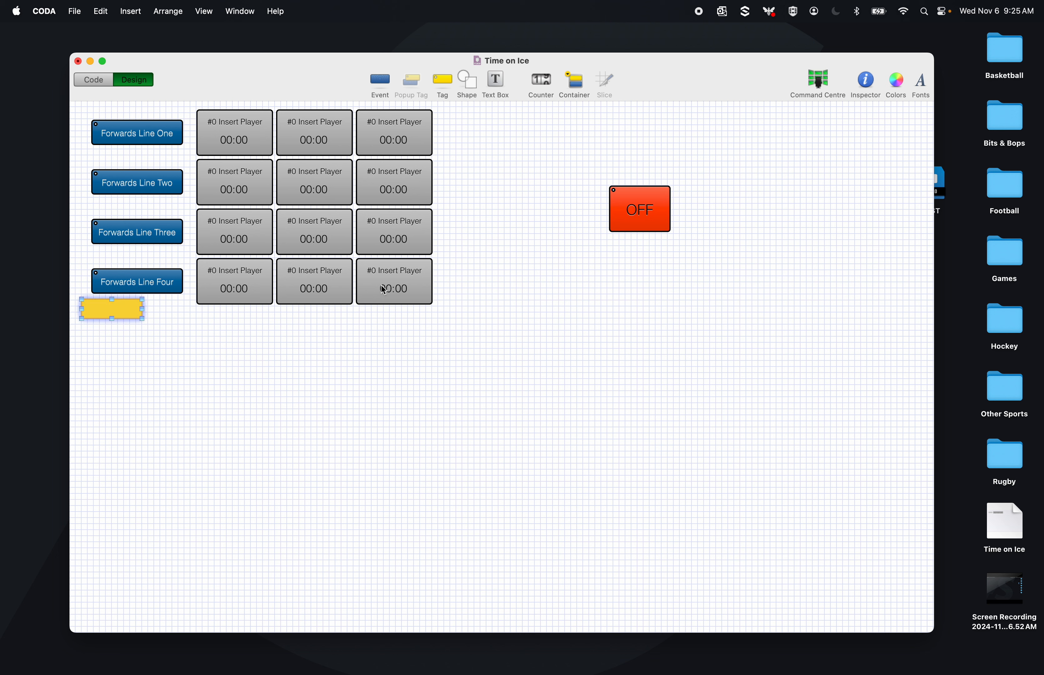
left_click_drag(127, 318, 567, 293)
left_click(864, 81)
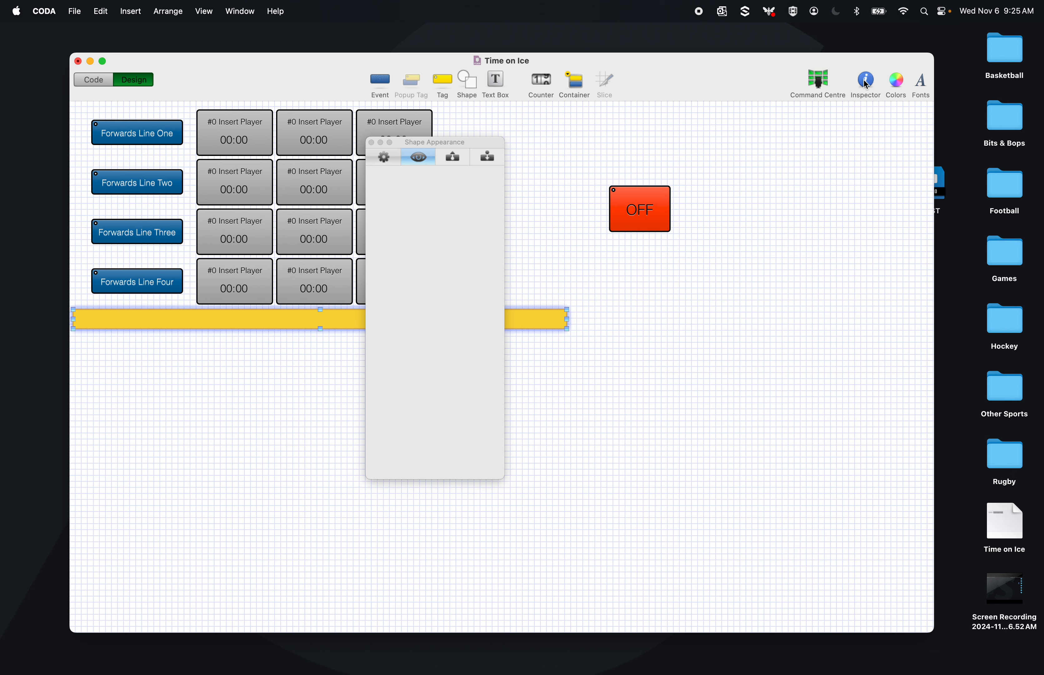
left_click(465, 377)
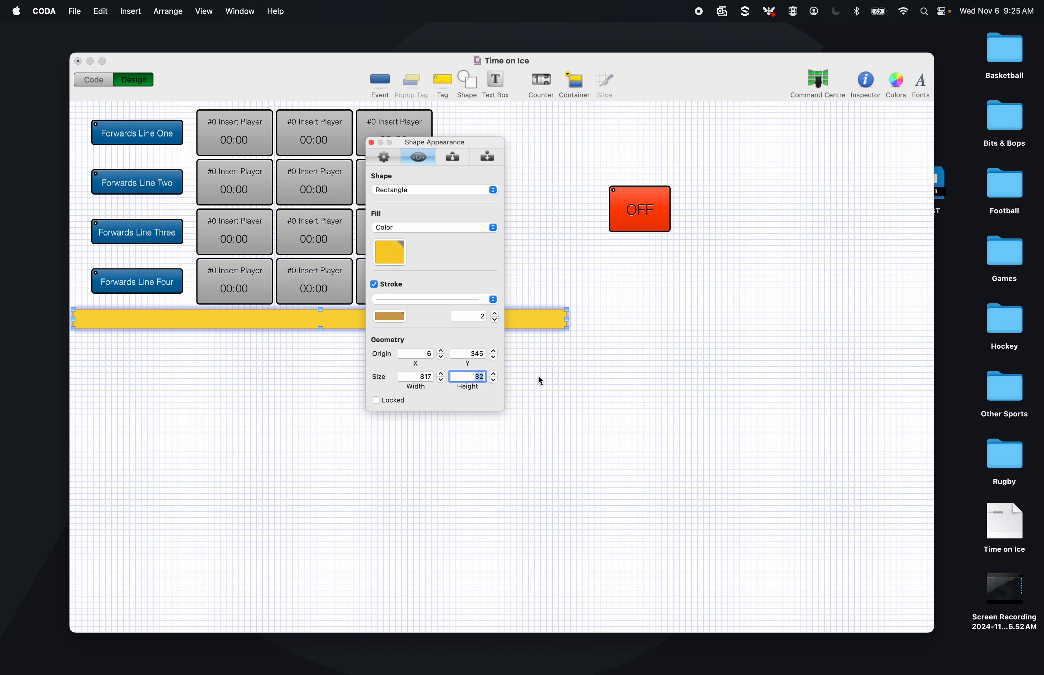
type("2")
key("Return")
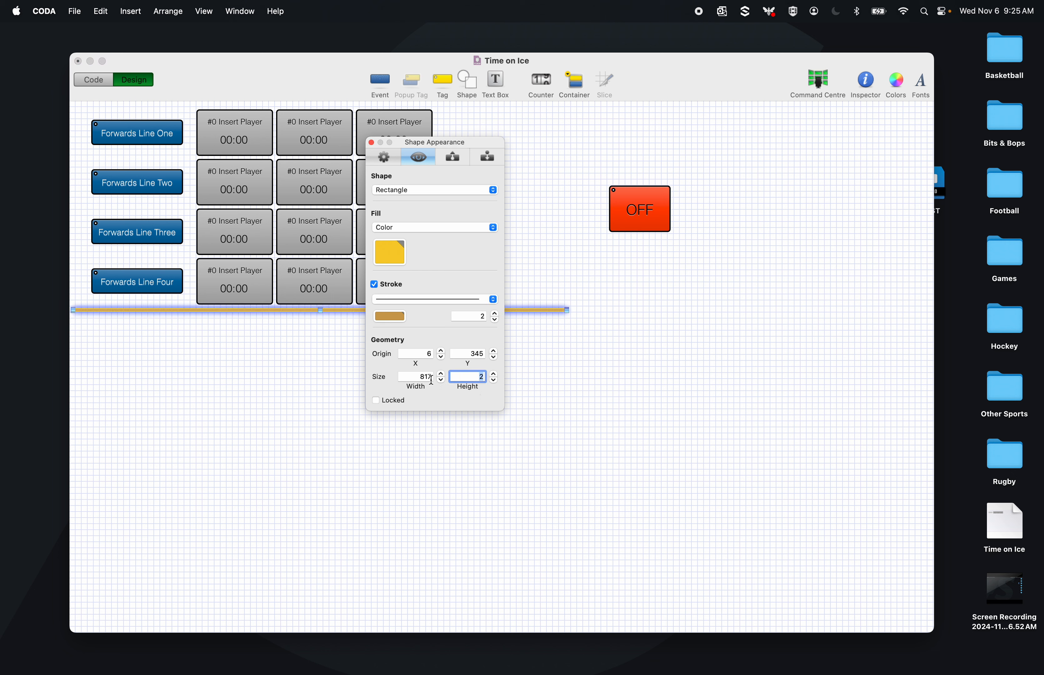
- Change the thin rectangle's fill color to the Nickel gray pencil color
left_click(394, 257)
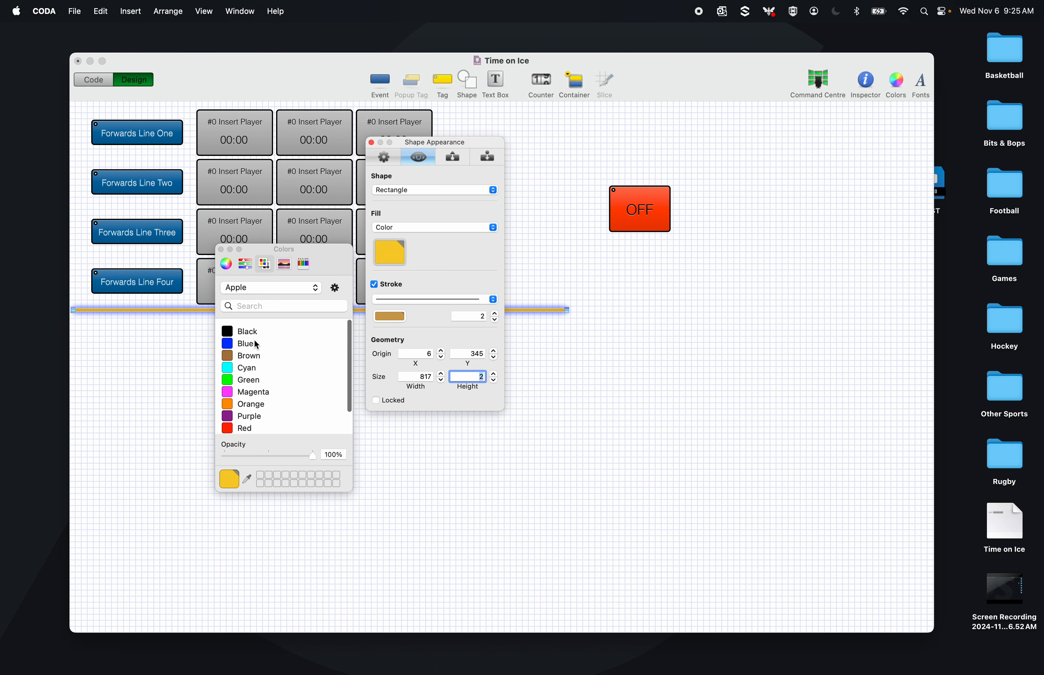
left_click(304, 263)
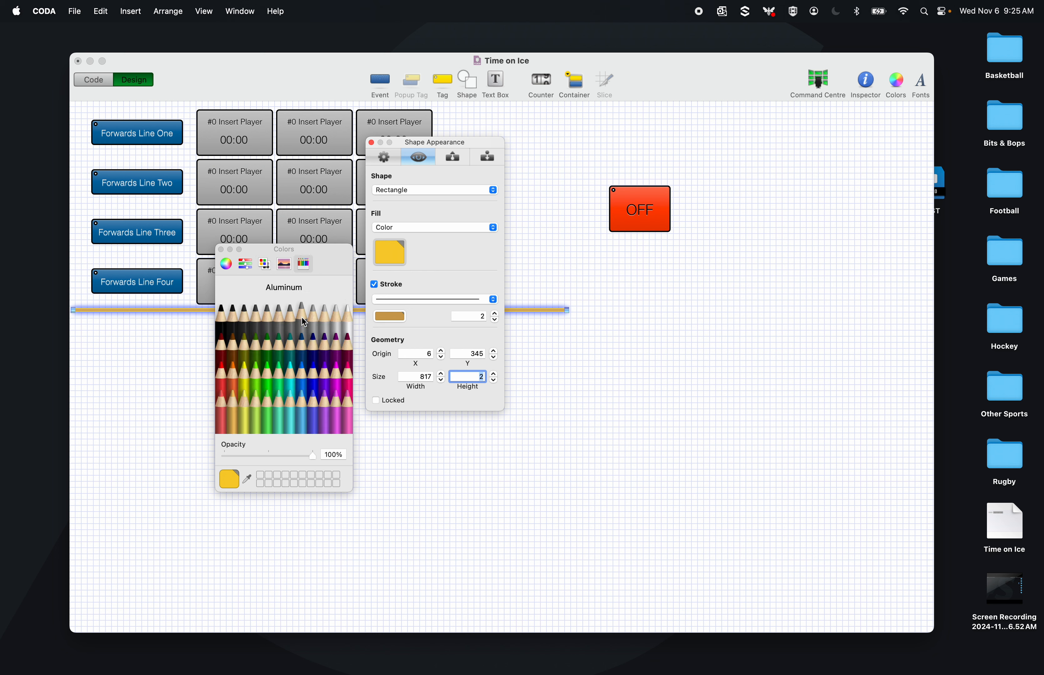
left_click(302, 317)
left_click(288, 317)
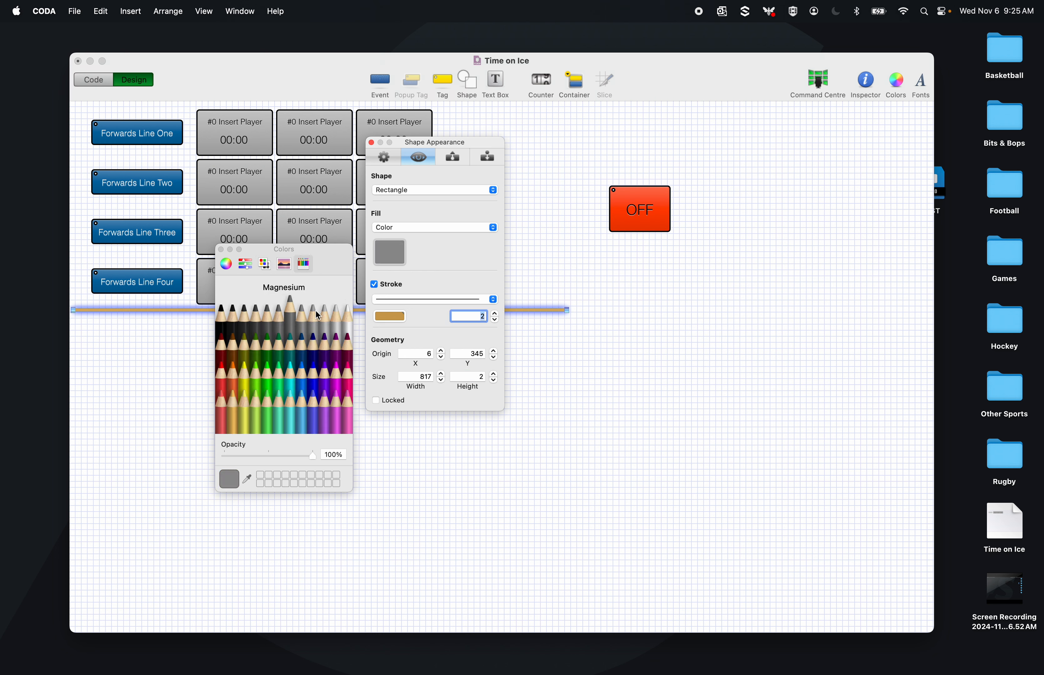
- Try a stroke width of 59 on the thin rectangle
type("59")
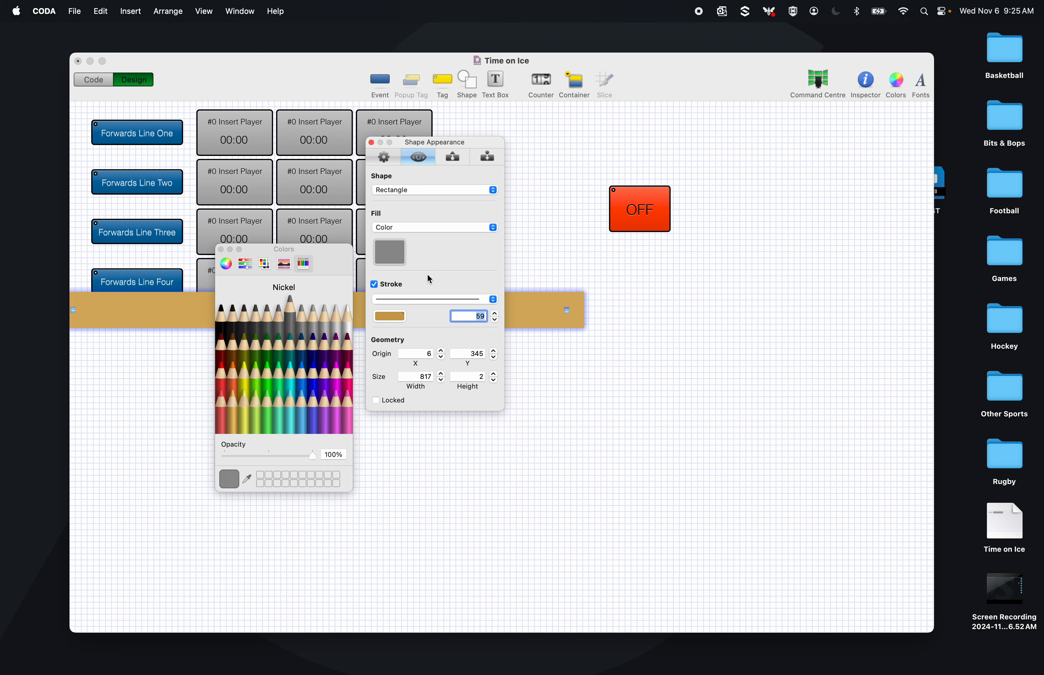
left_click(394, 160)
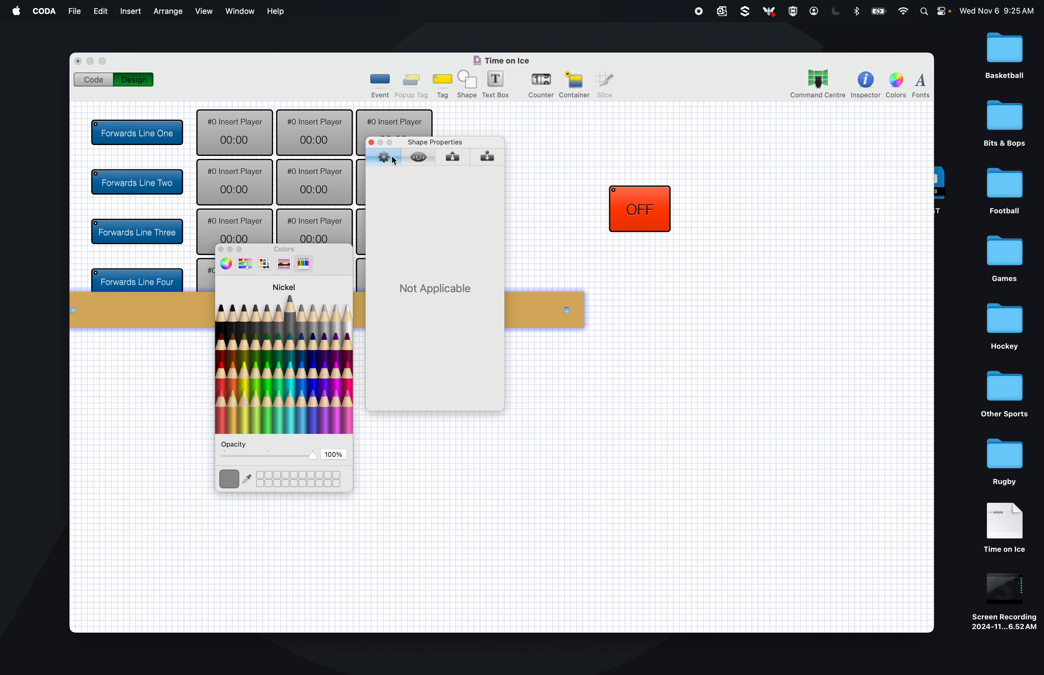
left_click(419, 157)
left_click(172, 306)
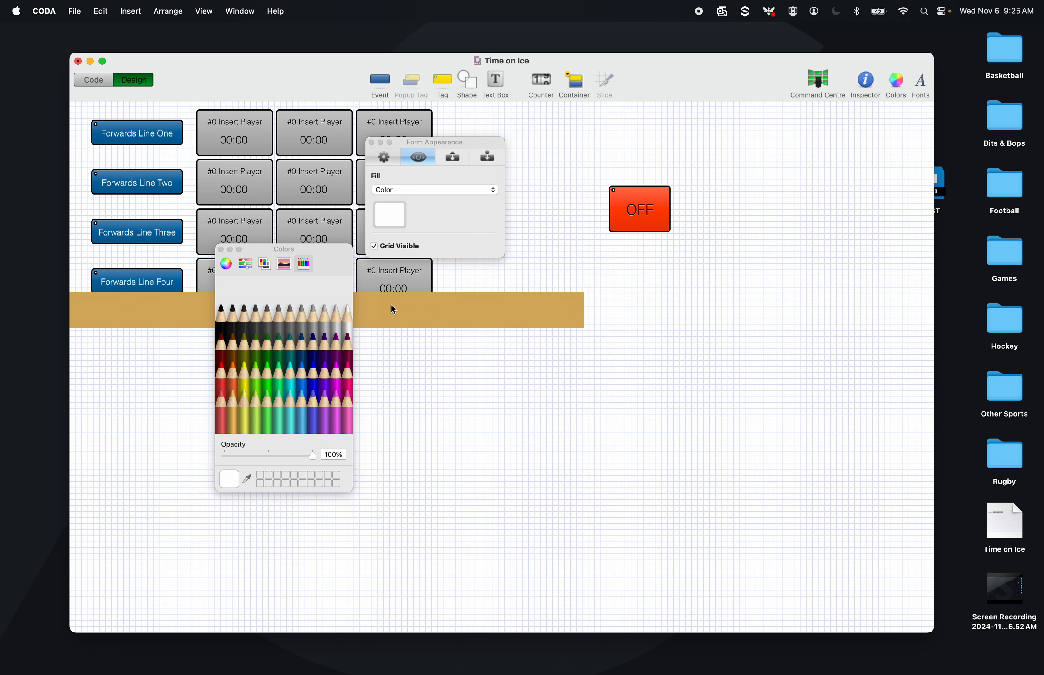
- Try Teal as the canvas background fill, and set the fill back to White
left_click(291, 347)
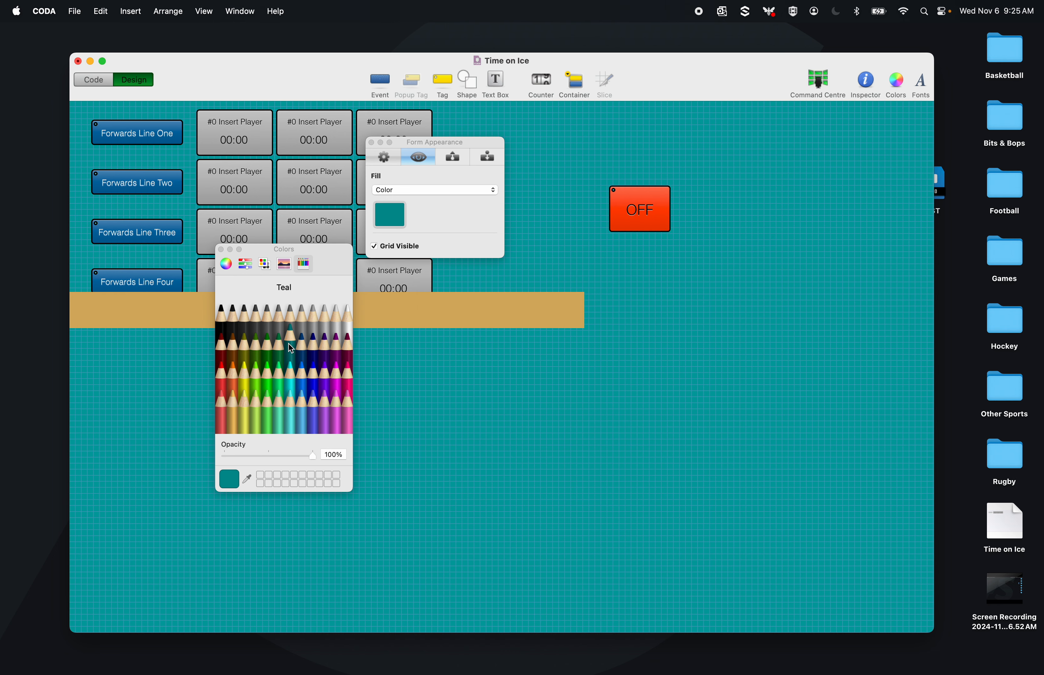
left_click(390, 214)
left_click(265, 263)
scroll(266, 354, "down", 3)
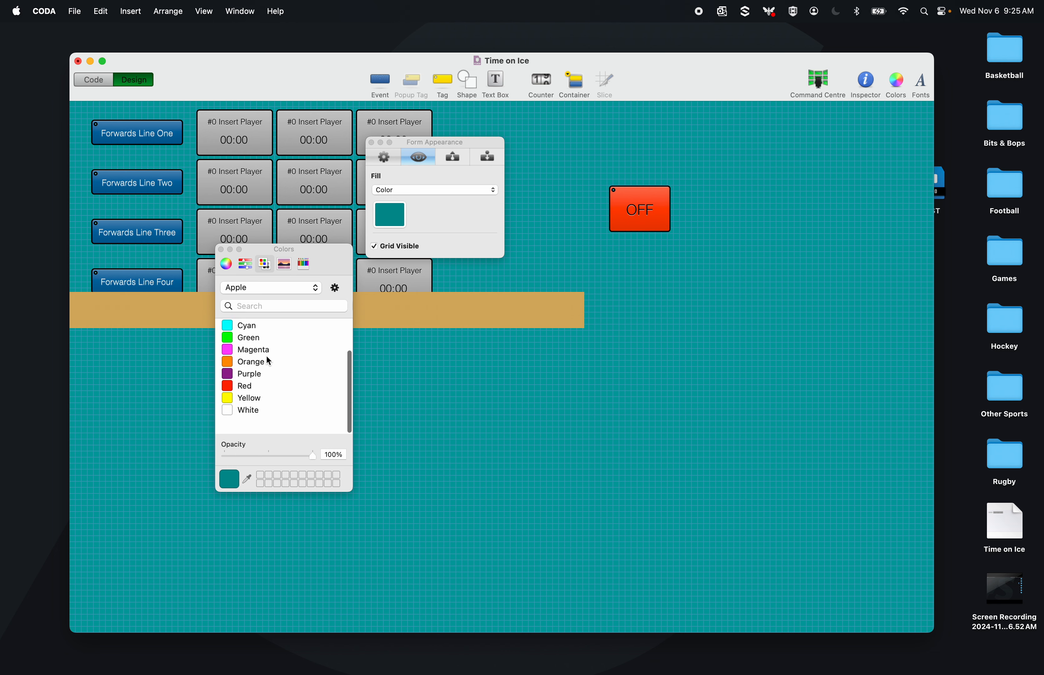
scroll(258, 394, "up", 1)
left_click(250, 428)
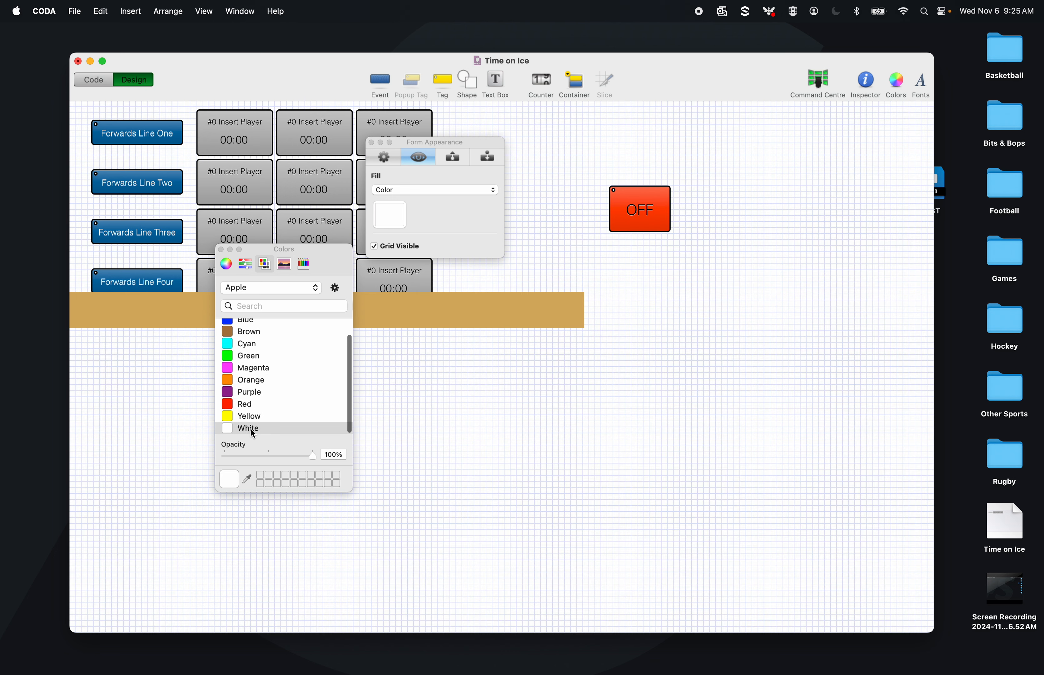
left_click(221, 250)
left_click(371, 142)
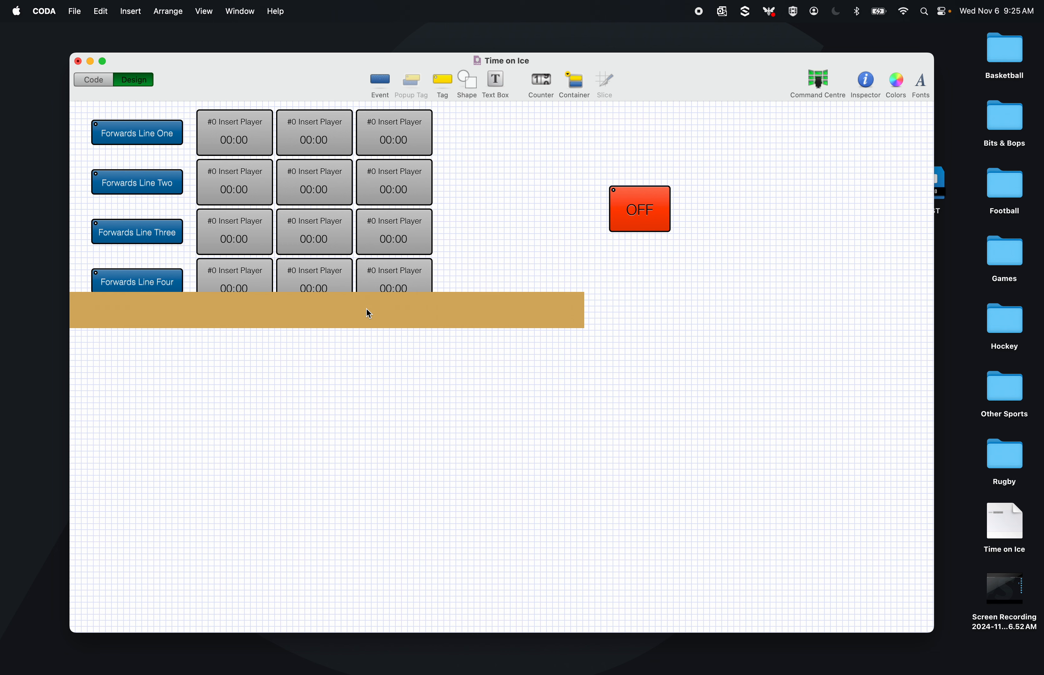
- Try to move the thick bar down, clear of the Forwards Line Four row
left_click_drag(489, 314, 628, 313)
left_click_drag(554, 315, 533, 417)
left_click_drag(135, 313, 137, 402)
left_click(166, 280)
- Undo the canvas fill changes and the thick stroke on the divider rectangle
key("super+z")
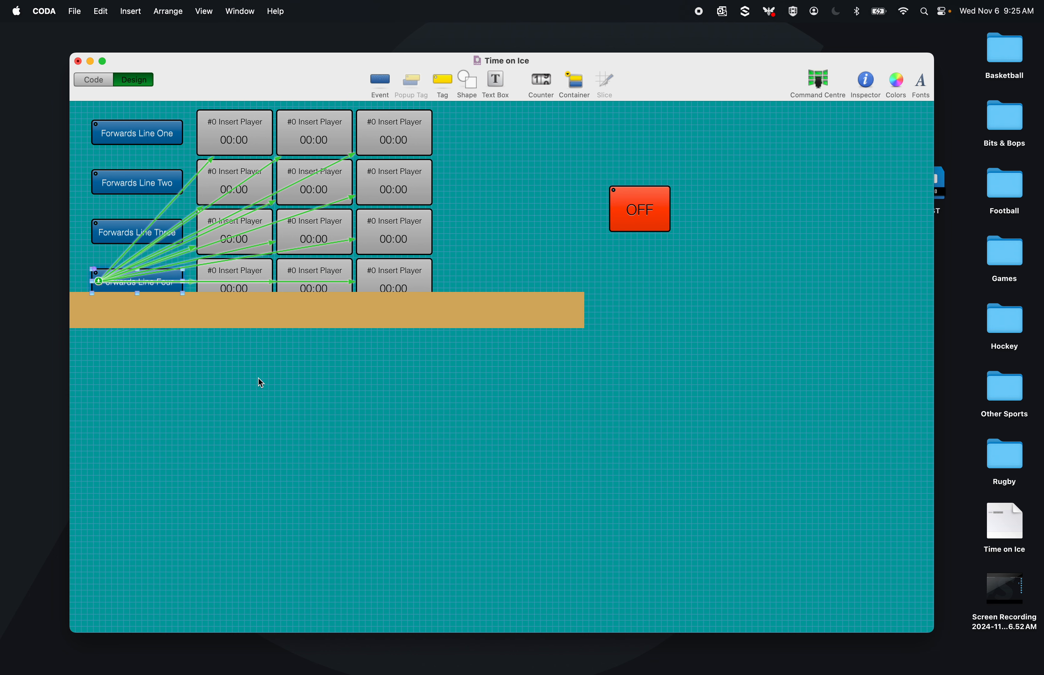
key("super+z")
key("super+z")
key("super+z")
left_click(531, 331)
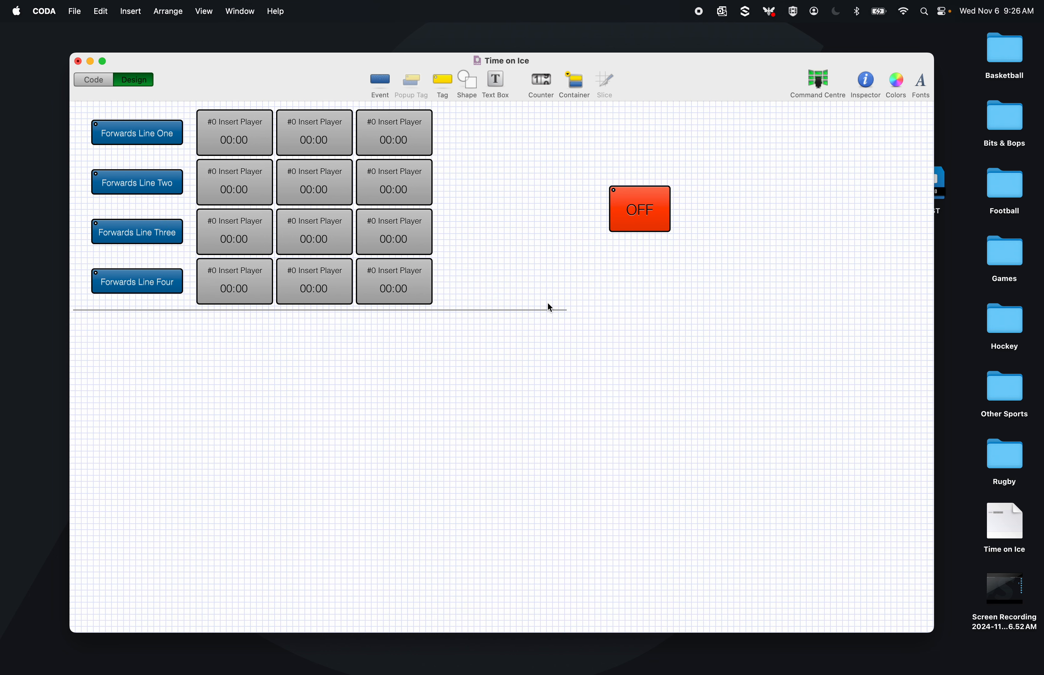
- Check the appearance settings of the thin divider line below the Forwards Line Four row
left_click(548, 310)
left_click(526, 348)
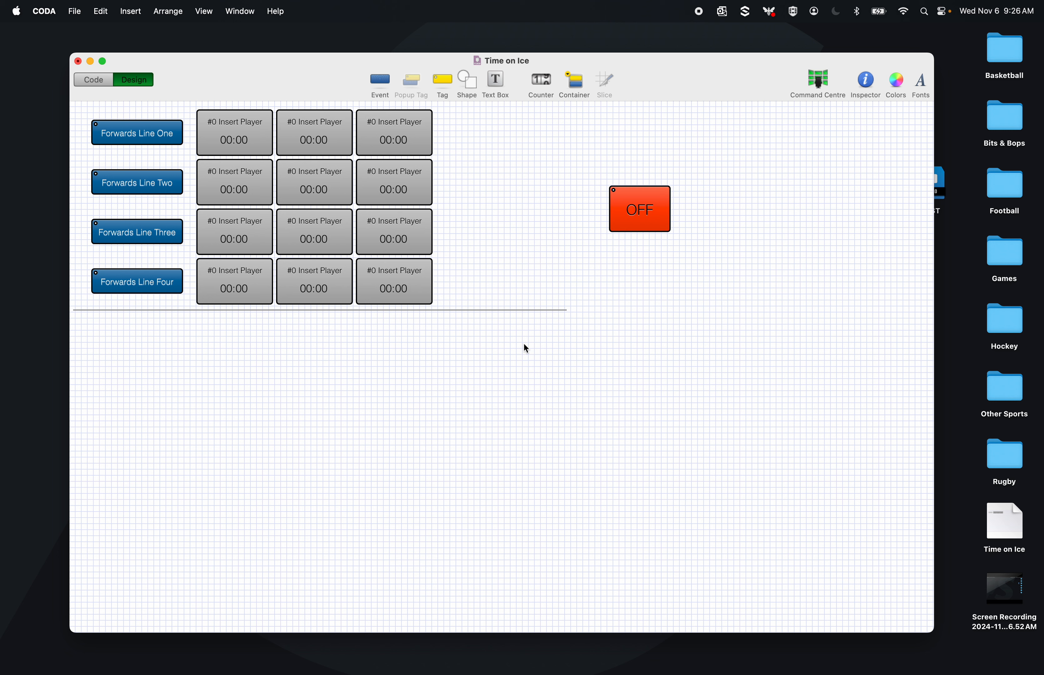
left_click(528, 310)
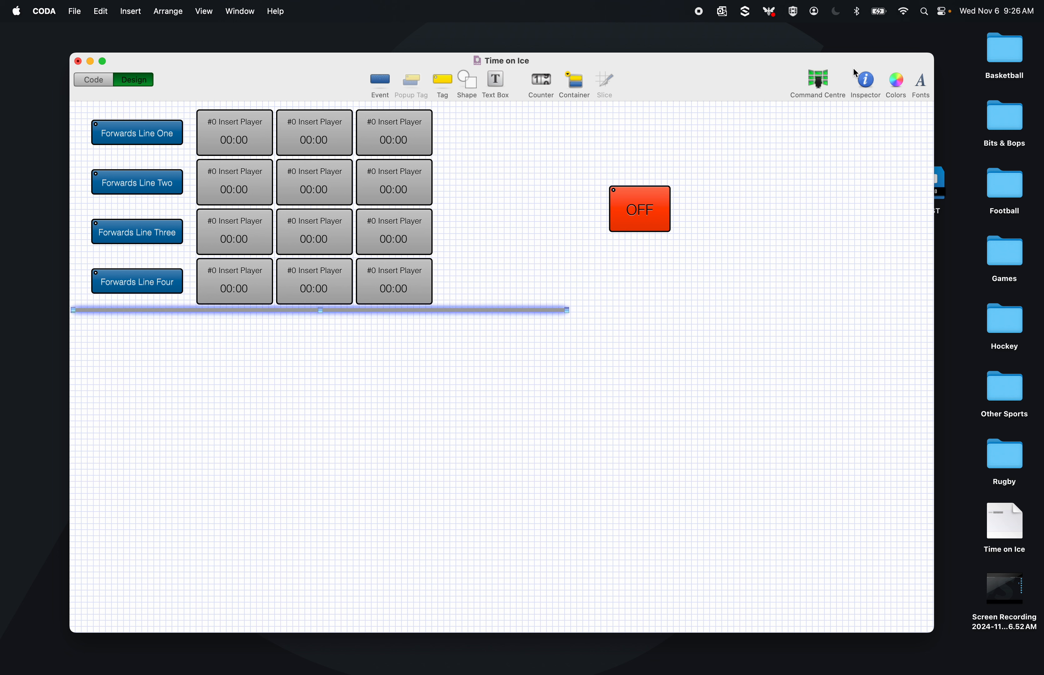
left_click(864, 80)
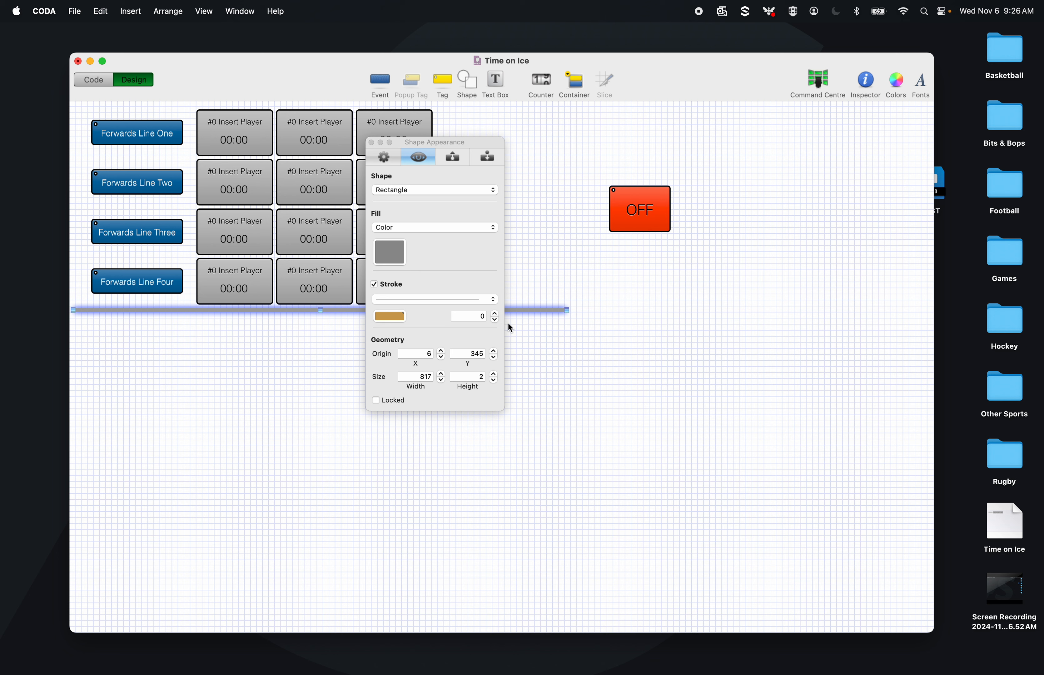
left_click(370, 142)
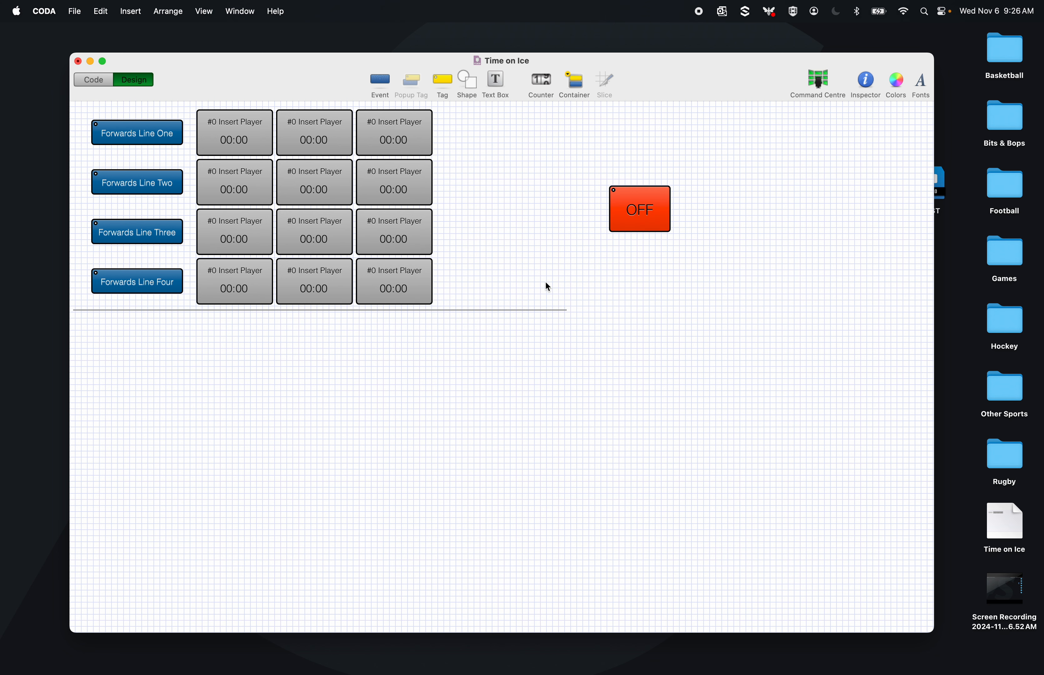
- Shift the divider line slightly to origin X 9, Y 344 and set its width to 600
left_click(526, 414)
left_click(486, 311)
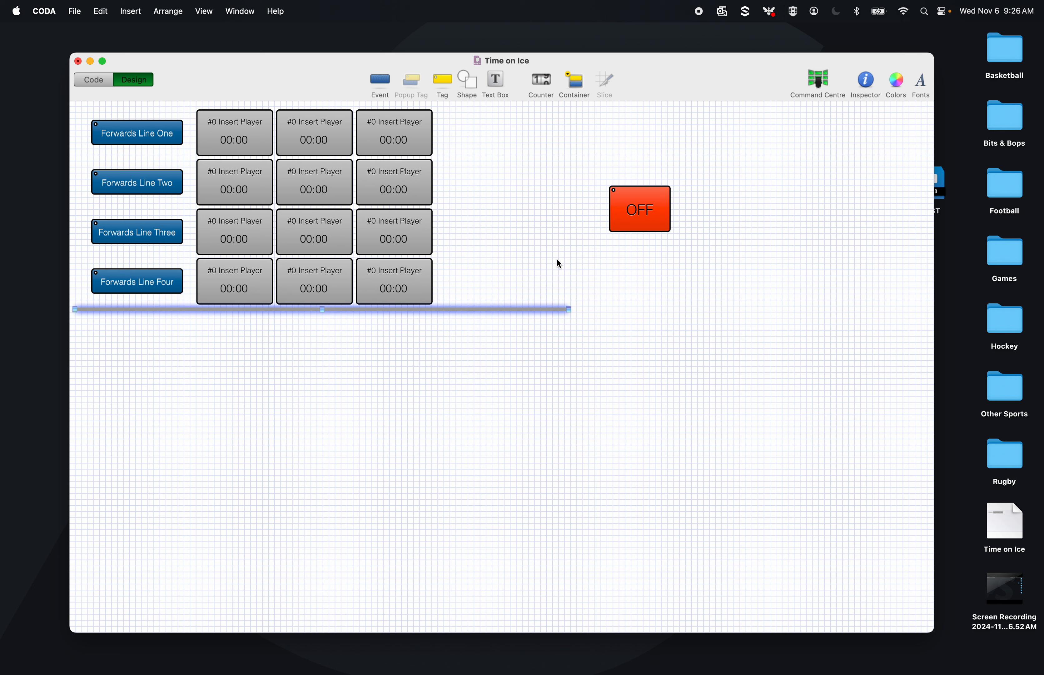
left_click(865, 81)
left_click(421, 376)
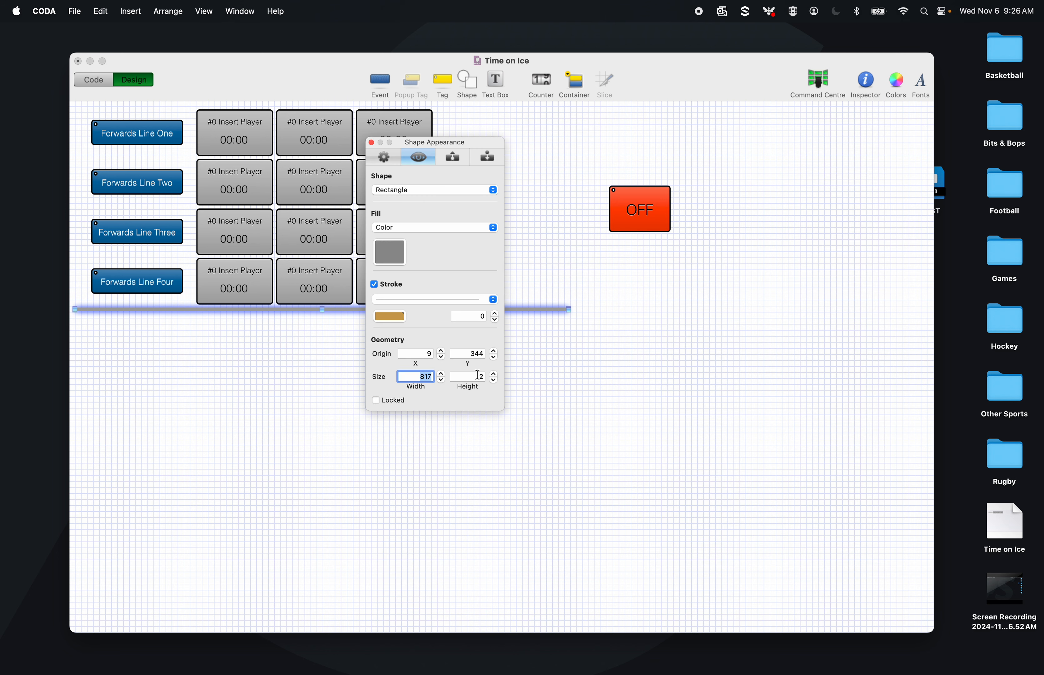
type("600")
key("Return")
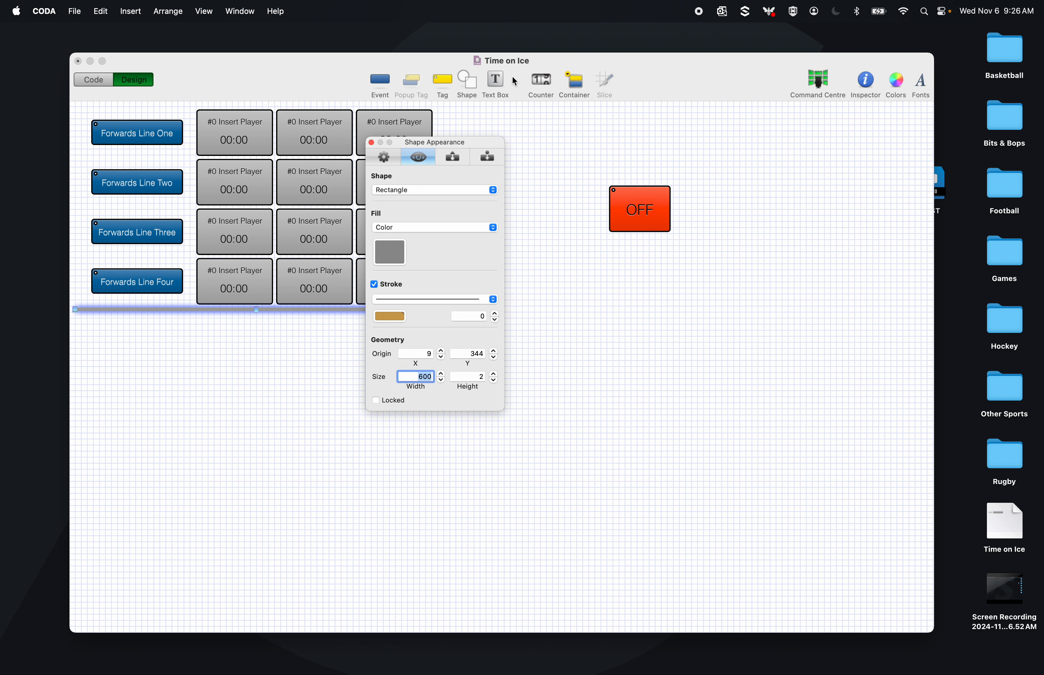
left_click_drag(465, 141, 738, 148)
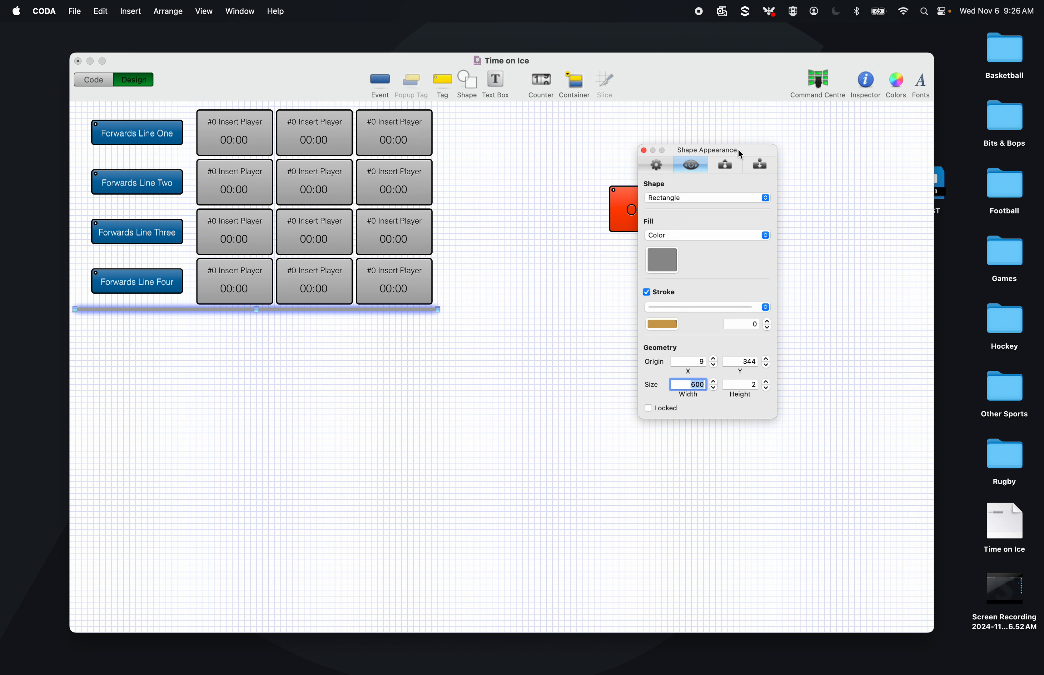
left_click(643, 149)
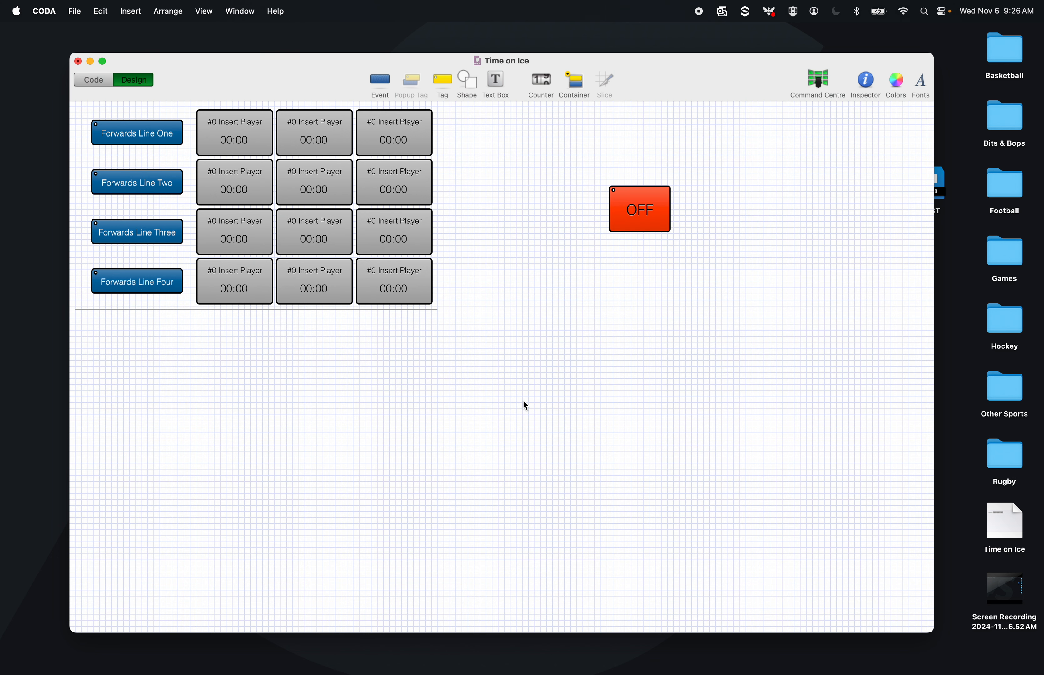
- Set the divider line's height to 3
left_click(425, 309)
left_click(846, 94)
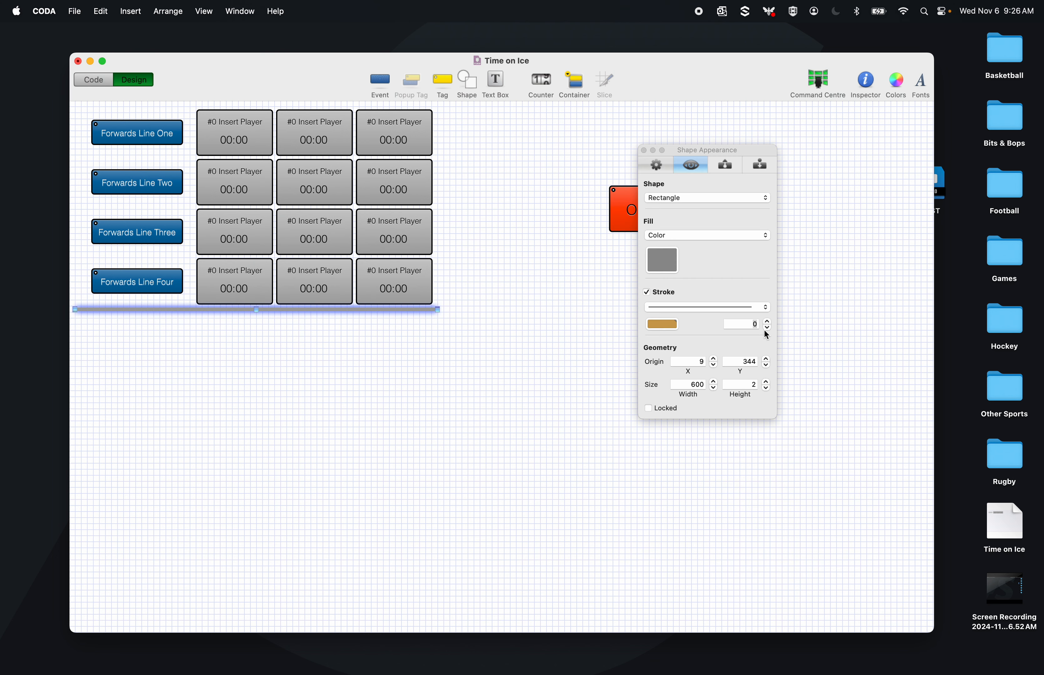
left_click(766, 381)
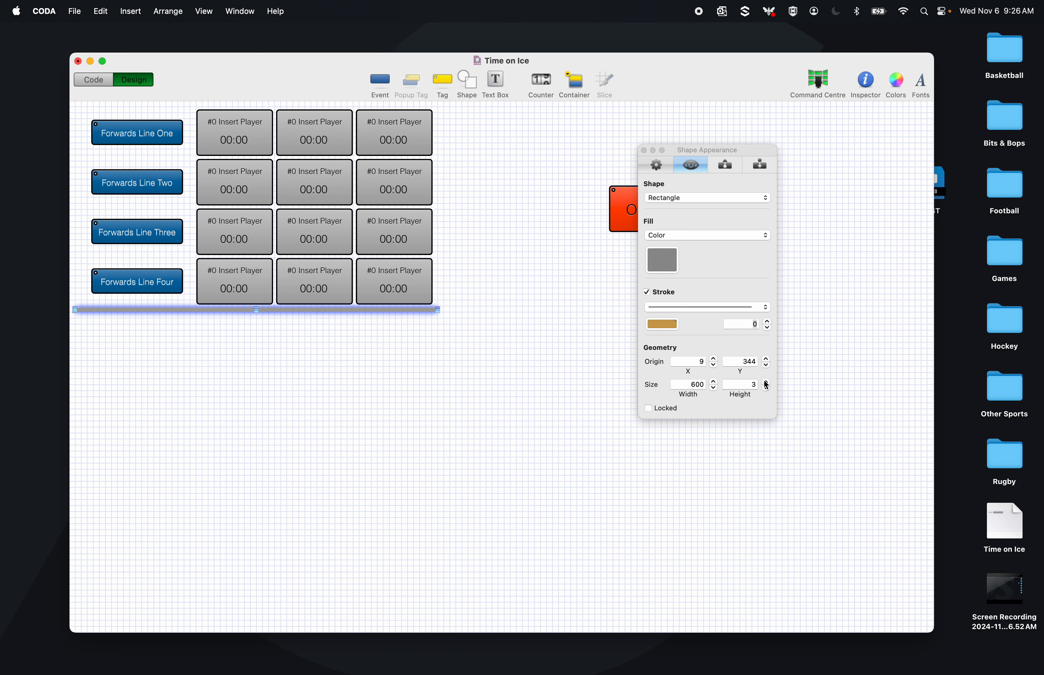
left_click(538, 415)
- Duplicate the Forwards Line Two, Three and Four tags together with their nine player buttons
left_click_drag(490, 294, 120, 177)
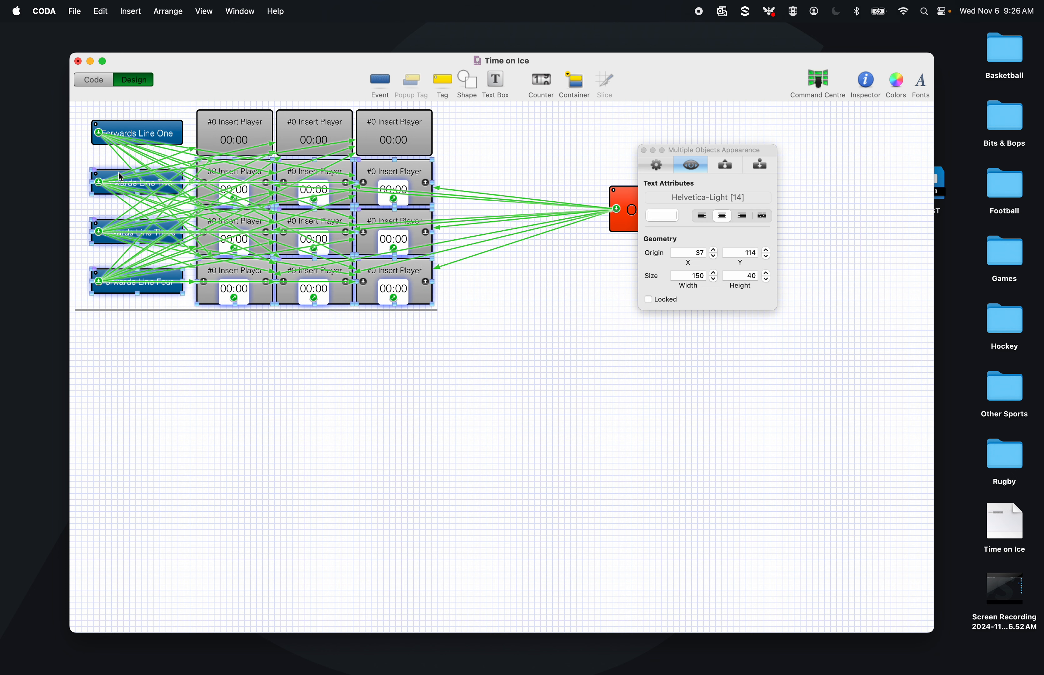
key("super+c")
key("super+v")
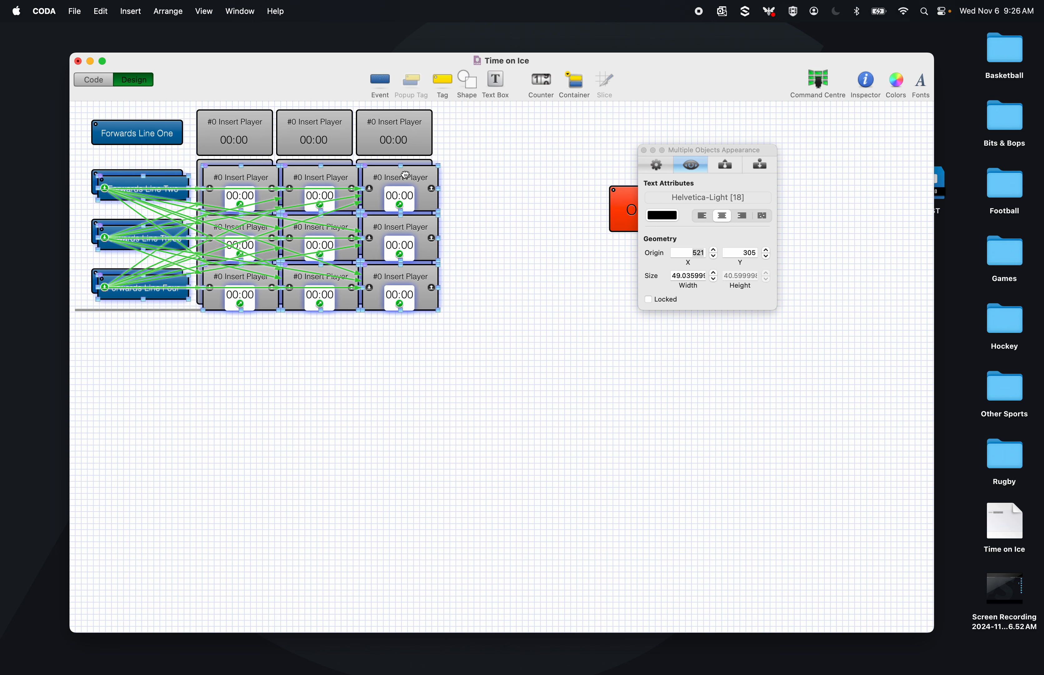
- Move the three copied rows just below the divider line, aligned with the tag and player columns above
left_click_drag(404, 180, 398, 314)
key("Down")
key("Down")
key("Down")
key("Down")
key("Down")
key("Down")
key("Down")
key("Down")
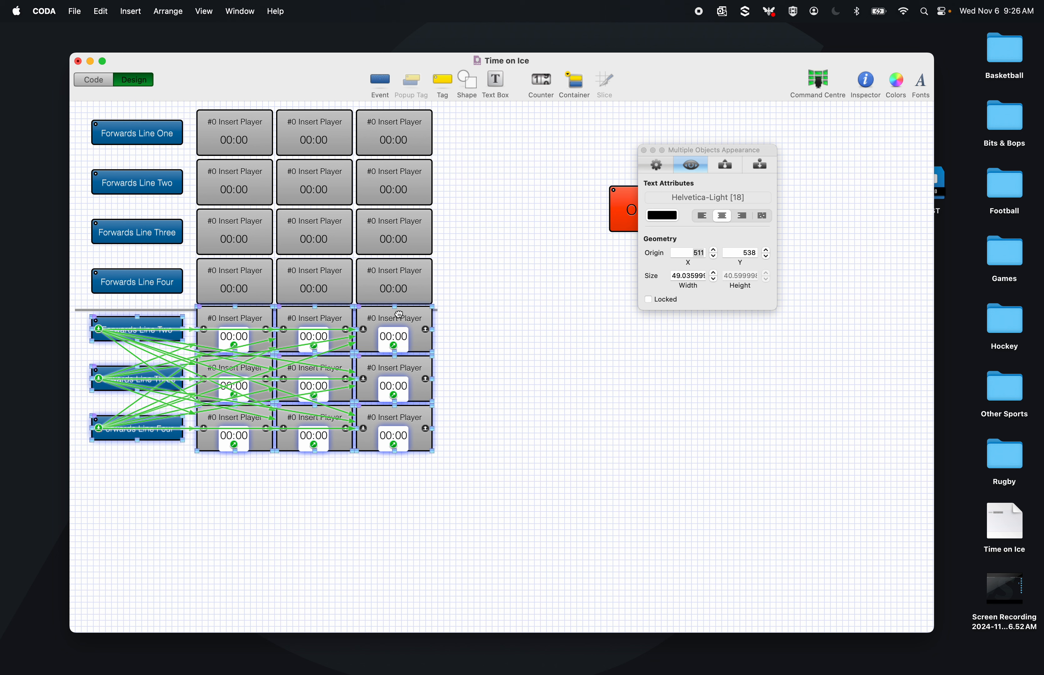
key("Down")
key("Down")
key("Down")
key("Down")
key("Down")
key("Down")
key("Down")
key("Down")
key("Down")
key("Down")
key("Down")
key("Down")
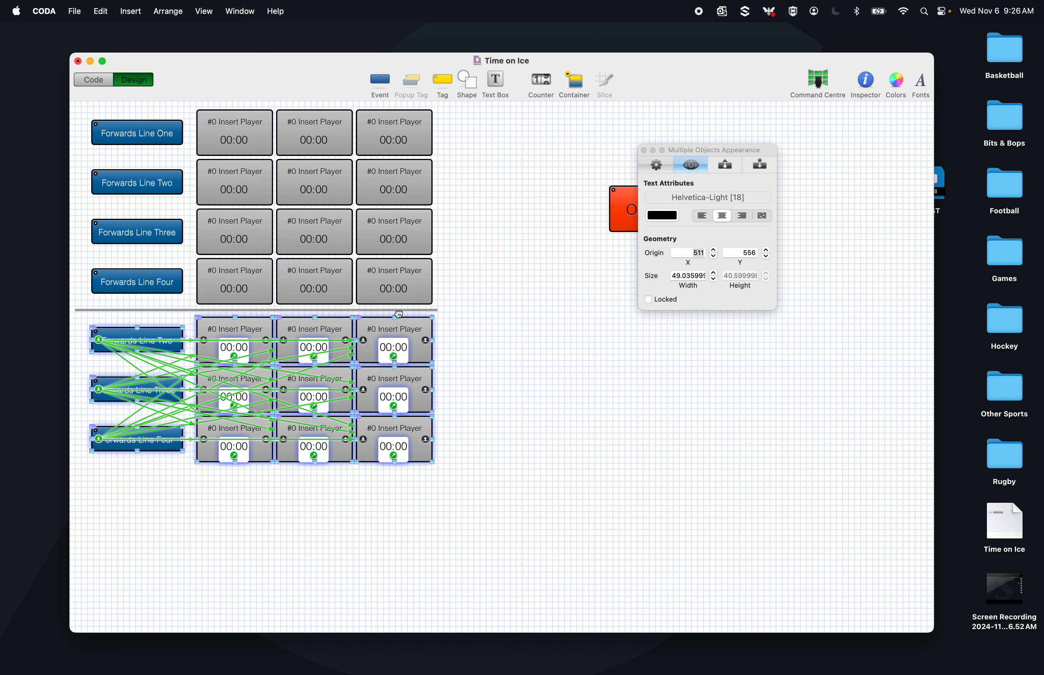
key("Up")
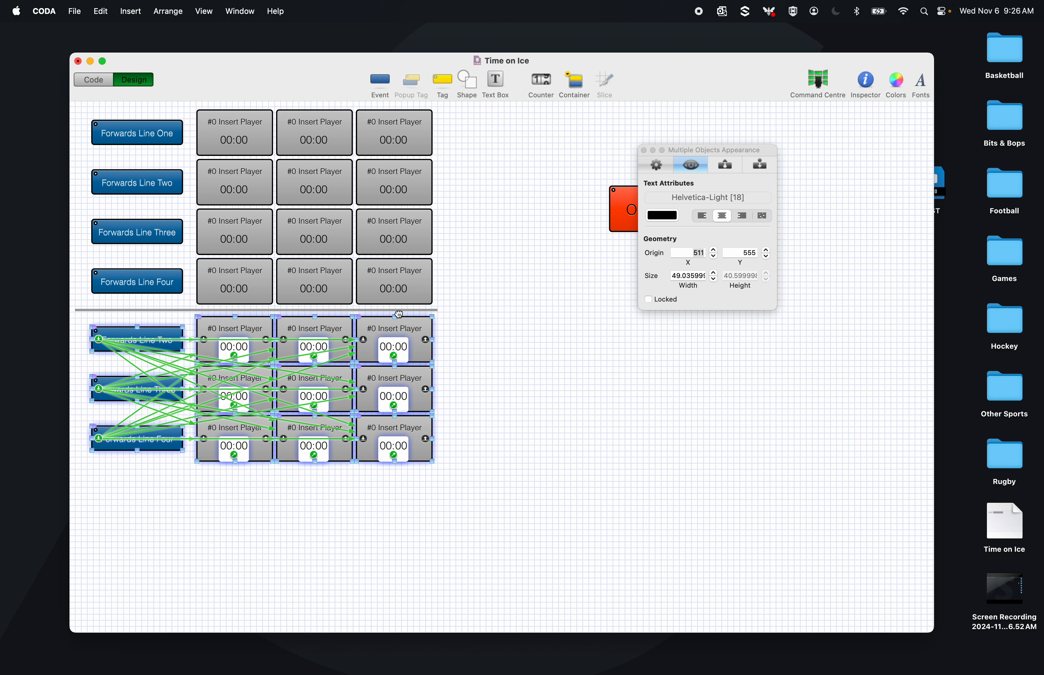
left_click(526, 335)
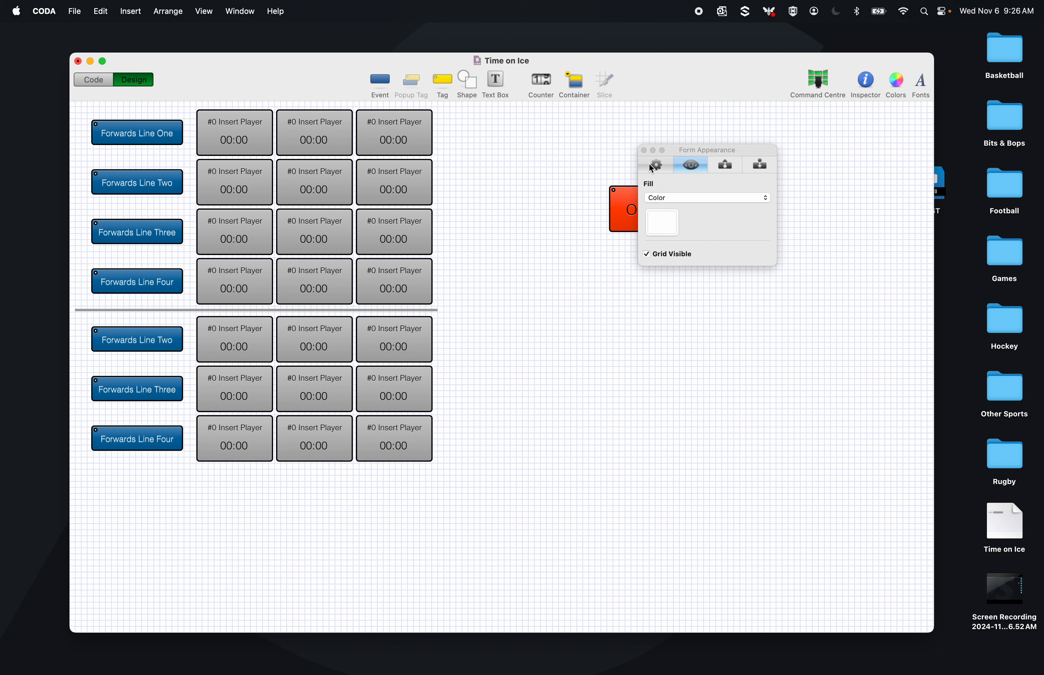
left_click(644, 151)
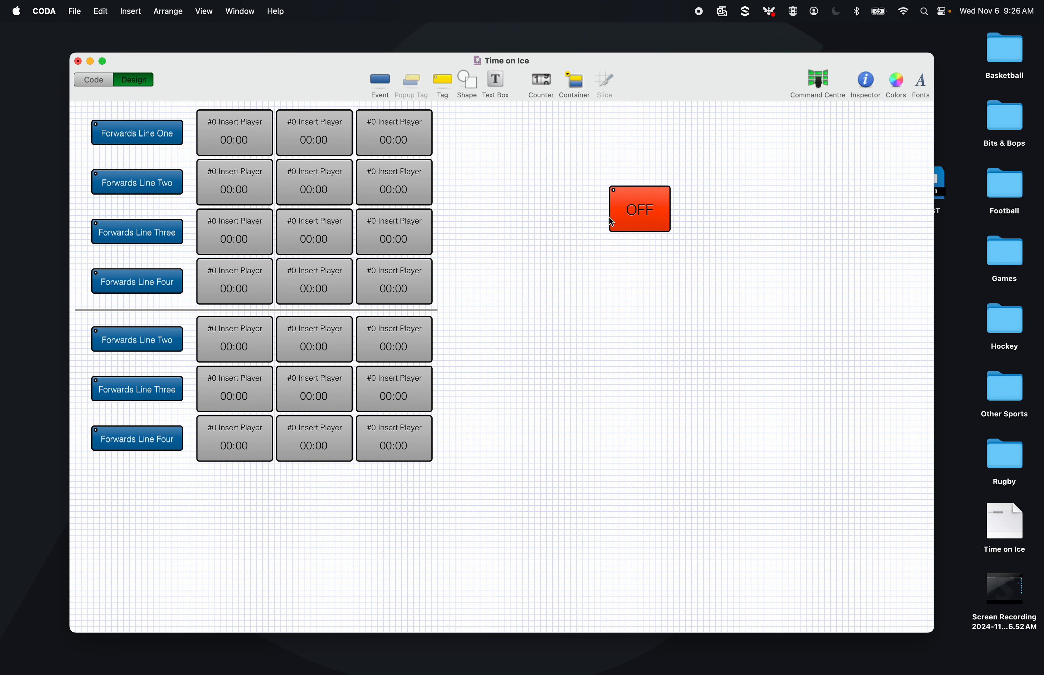
- Rename the lowest copied tag below the divider, Forwards Line Four, to "Defence Line Three"
left_click(648, 217)
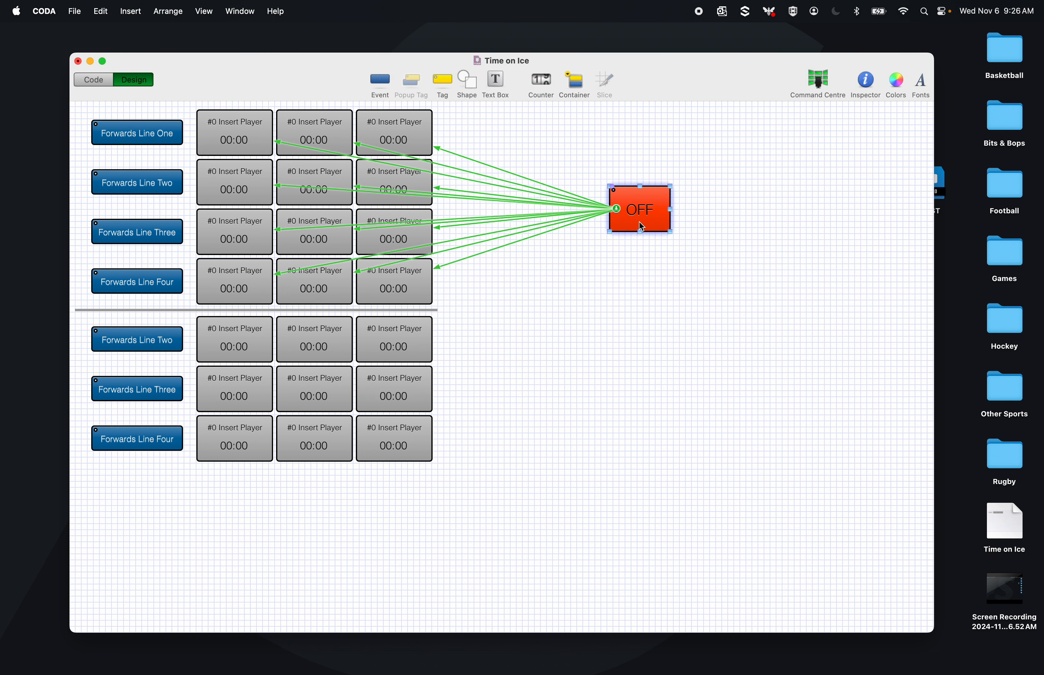
left_click(584, 306)
left_click(181, 341)
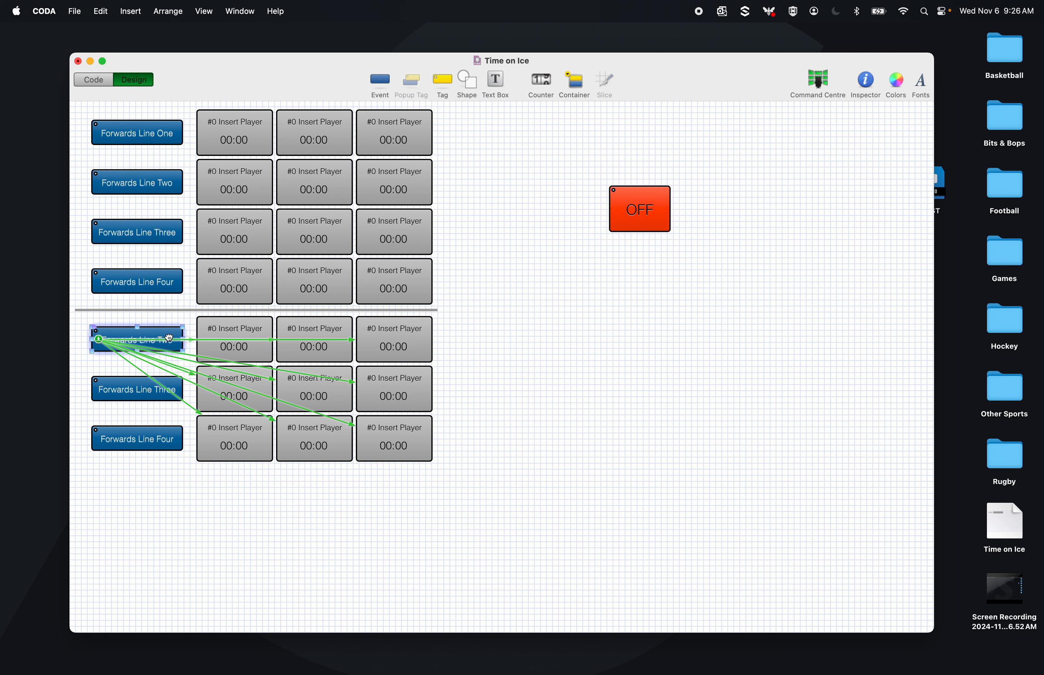
double_click(110, 440)
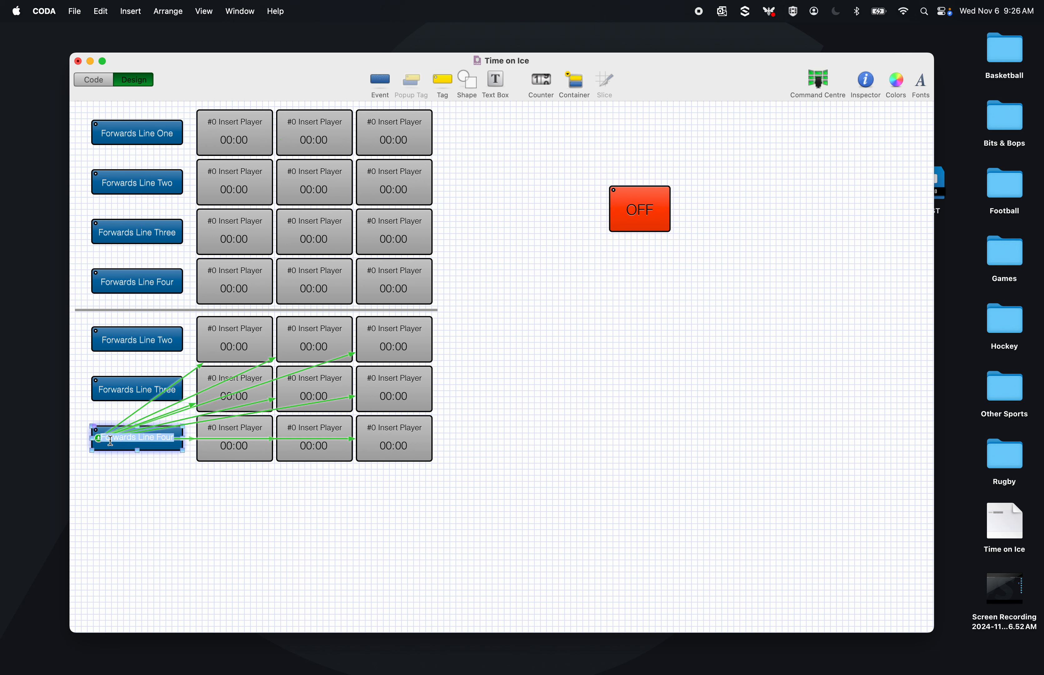
double_click(116, 446)
type("Defence")
double_click(158, 437)
type("Three")
- Rename the middle tag below the divider to "Defence Line Two"
double_click(112, 388)
double_click(111, 388)
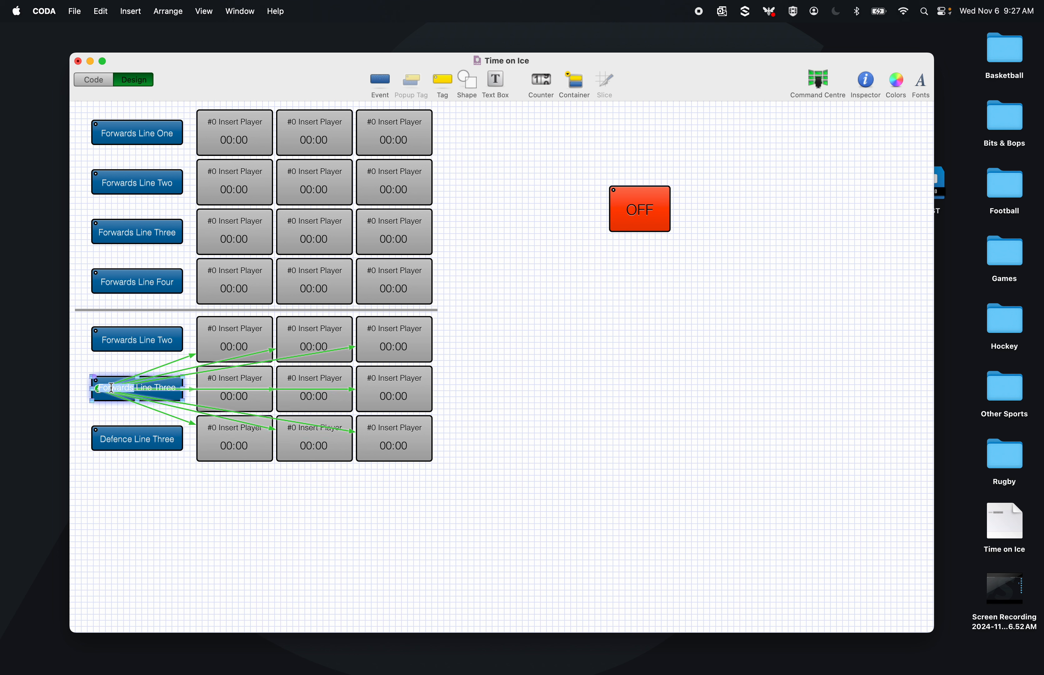
type("Defence")
double_click(168, 388)
type("Two")
- Rename the first tag below the divider to "Defence Line One"
double_click(125, 344)
type("Defence Line Two")
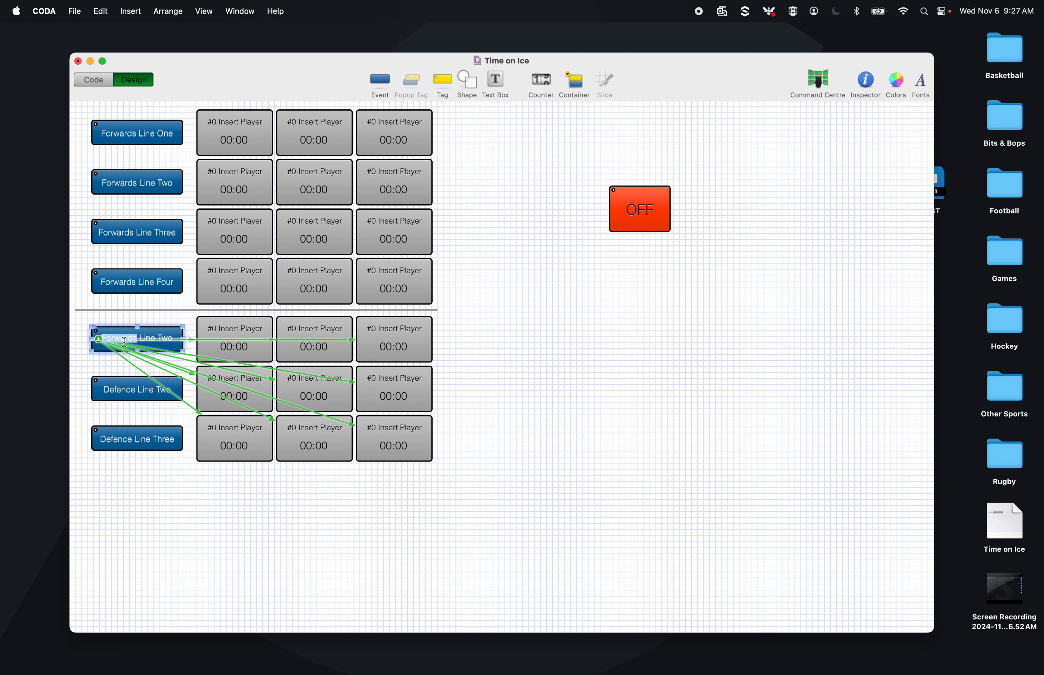
double_click(163, 339)
type("One")
left_click(225, 499)
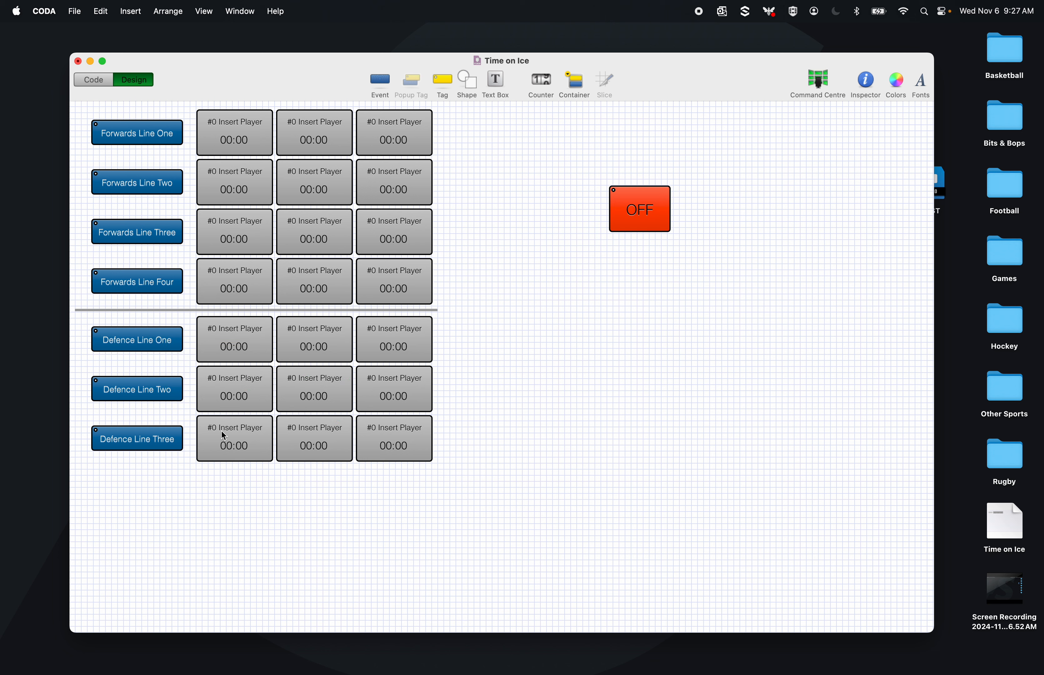
- Change the fill of the three Defence Line tags together to a dark maroon
left_click_drag(126, 487, 151, 342)
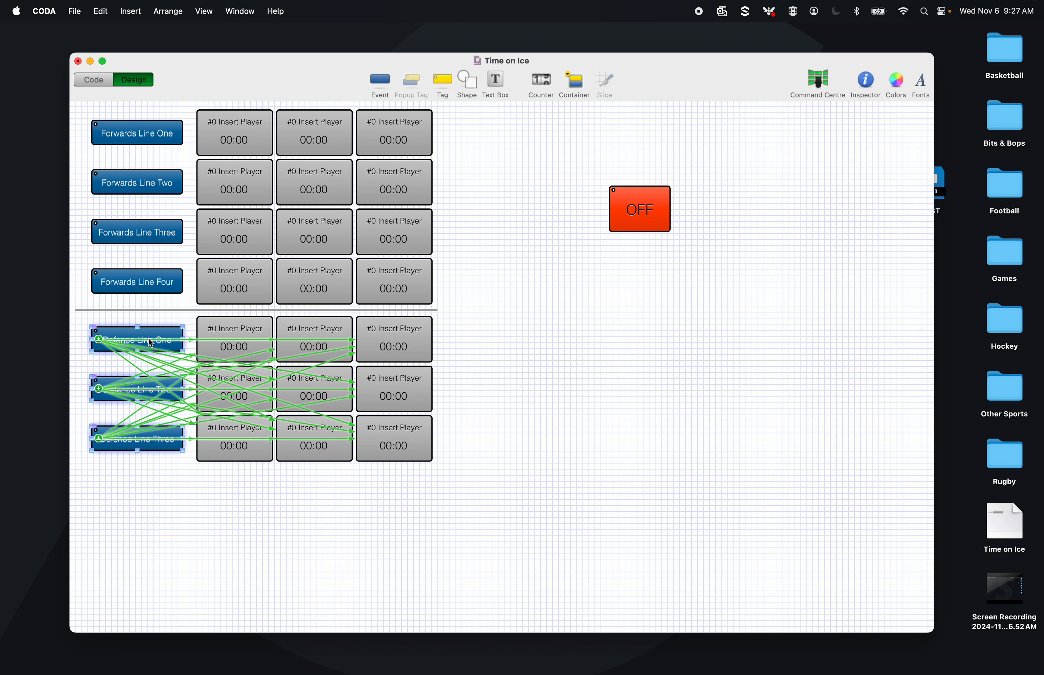
left_click(866, 81)
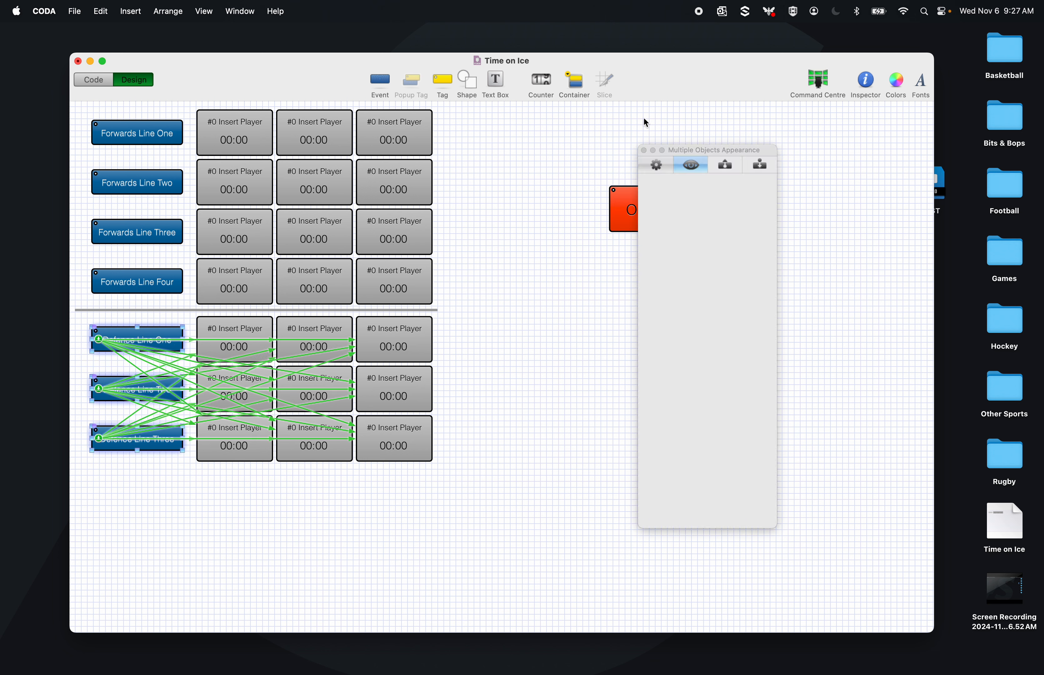
left_click(668, 367)
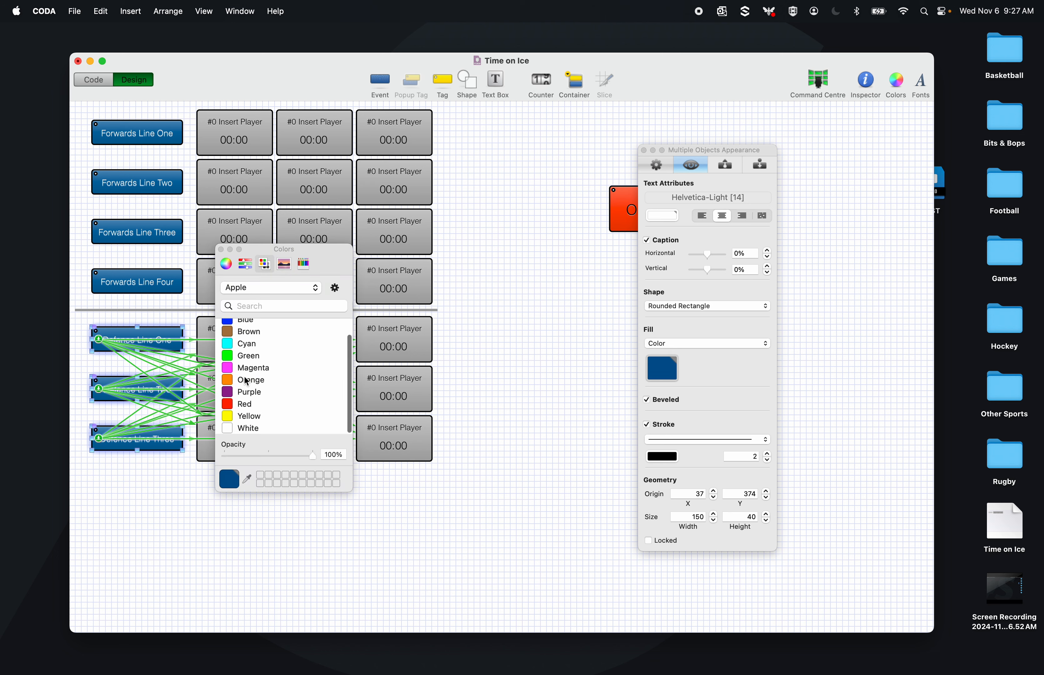
left_click(234, 404)
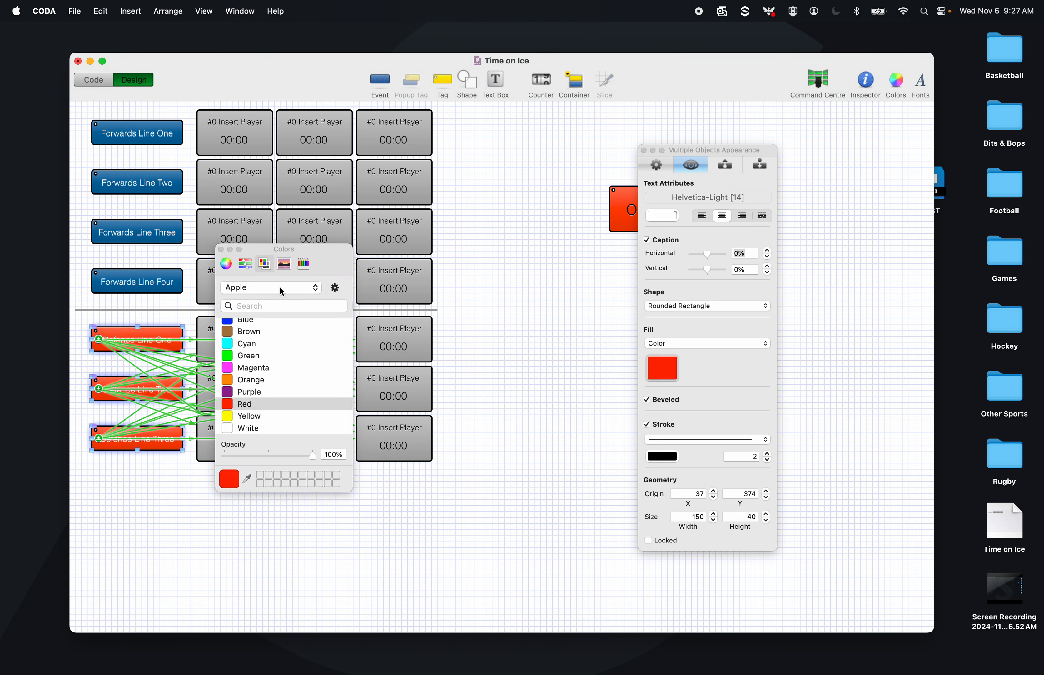
left_click(303, 263)
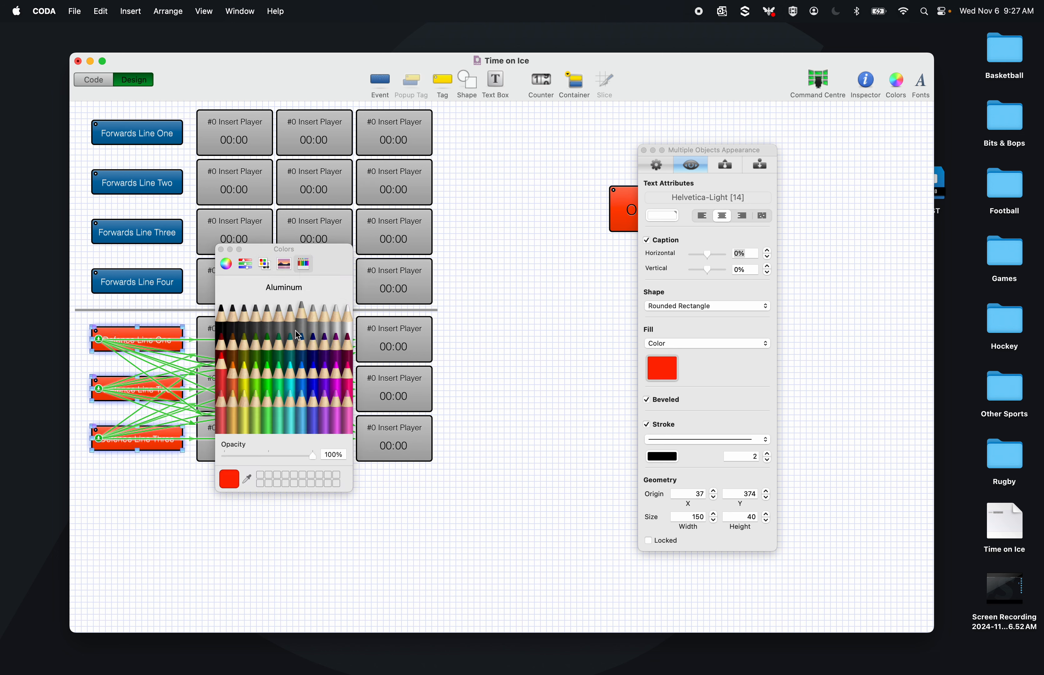
left_click(348, 349)
left_click(221, 250)
left_click(524, 325)
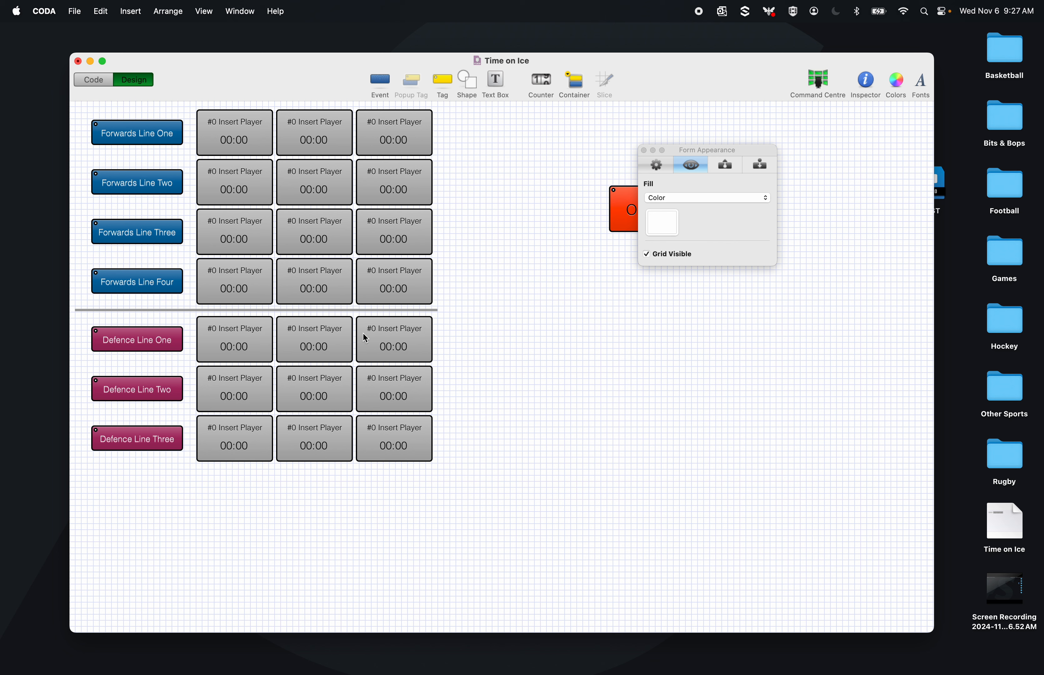
- Check which Defence Line tags are linked to the first player button in the Defence Line One row
left_click(256, 341)
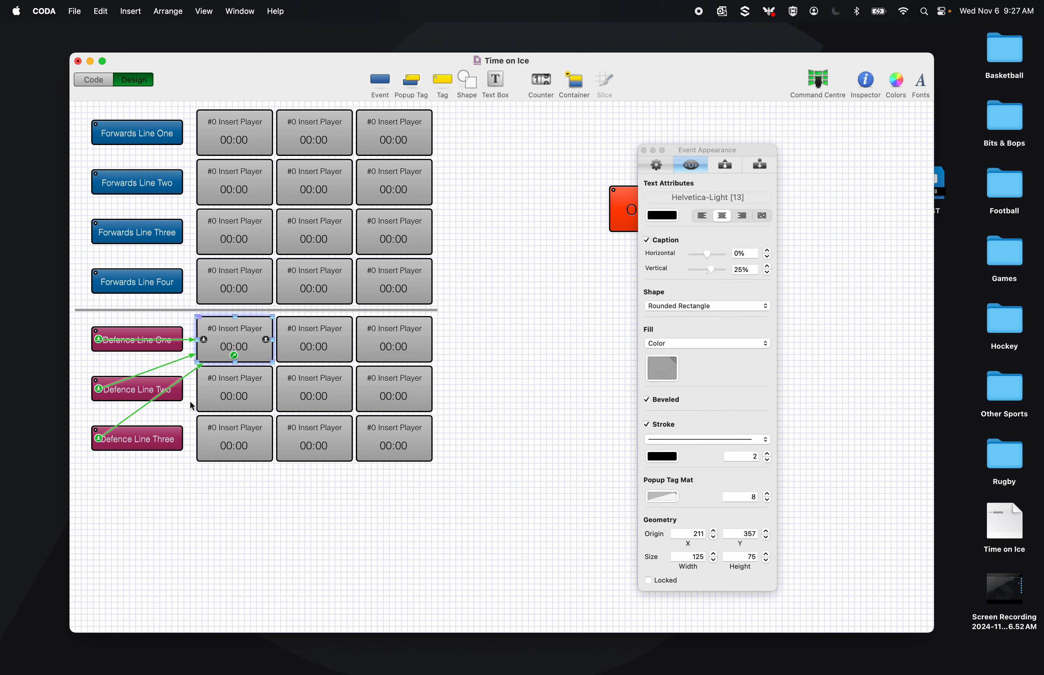
left_click(186, 388)
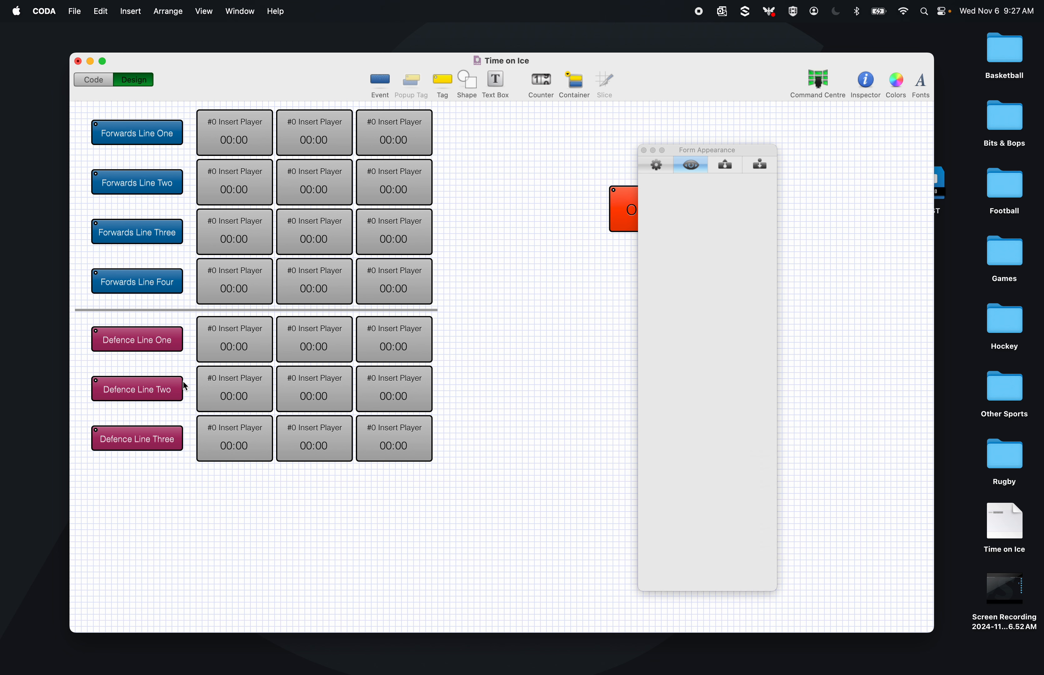
- Examine the activation links of the Defence Line One, Defence Line Two and Defence Line Three tags
left_click(159, 347)
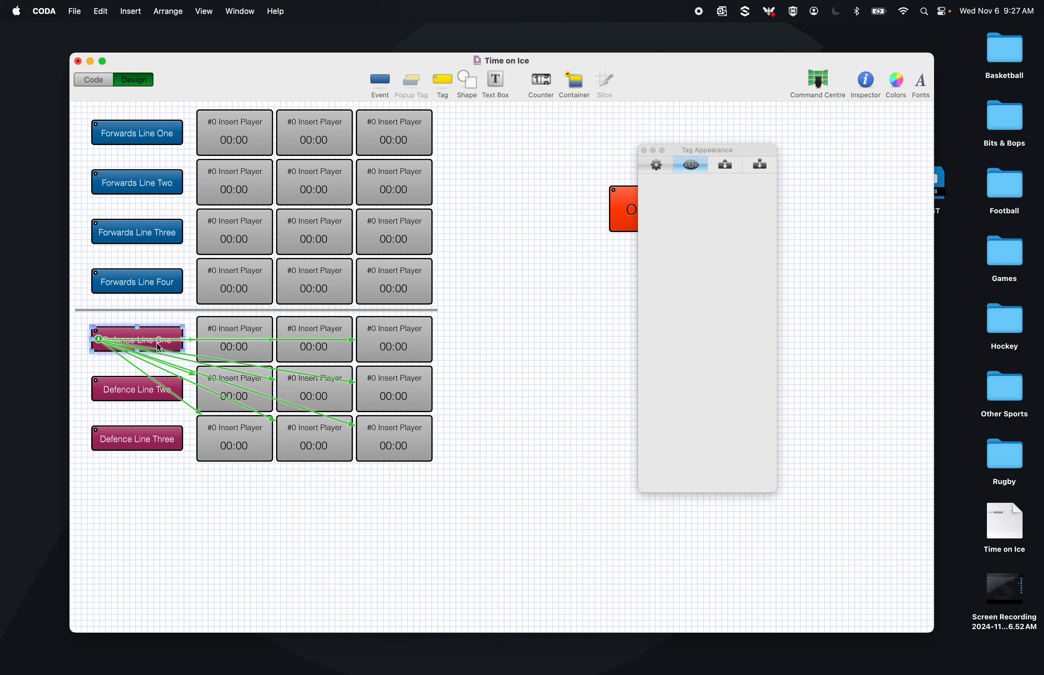
left_click(146, 402)
left_click(144, 437)
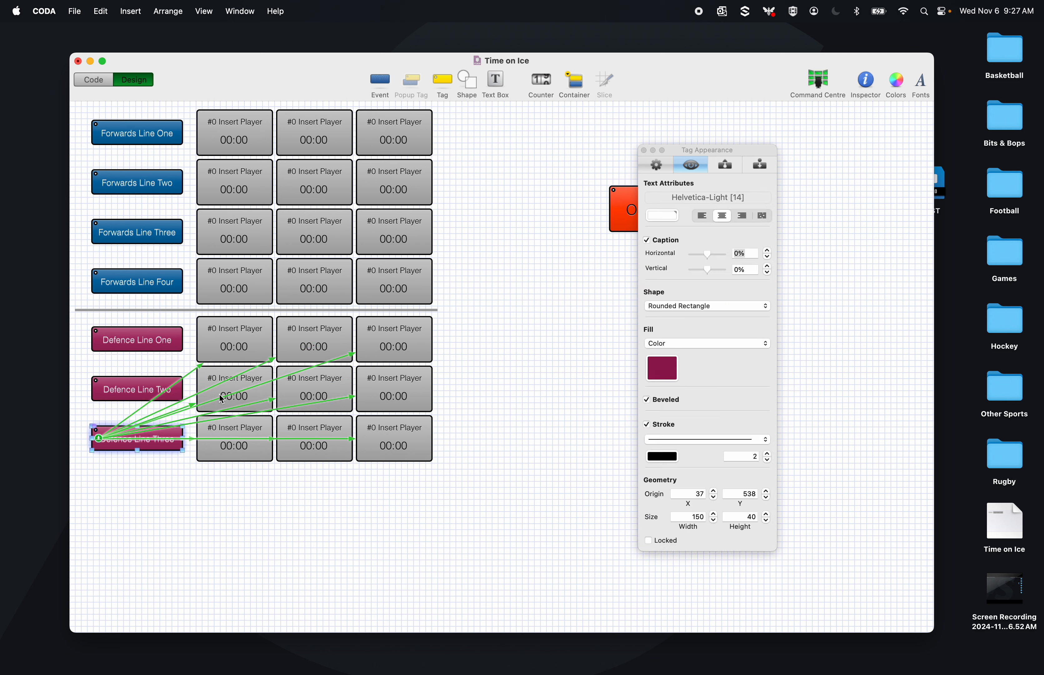
mouse_move(248, 395)
left_click(493, 527)
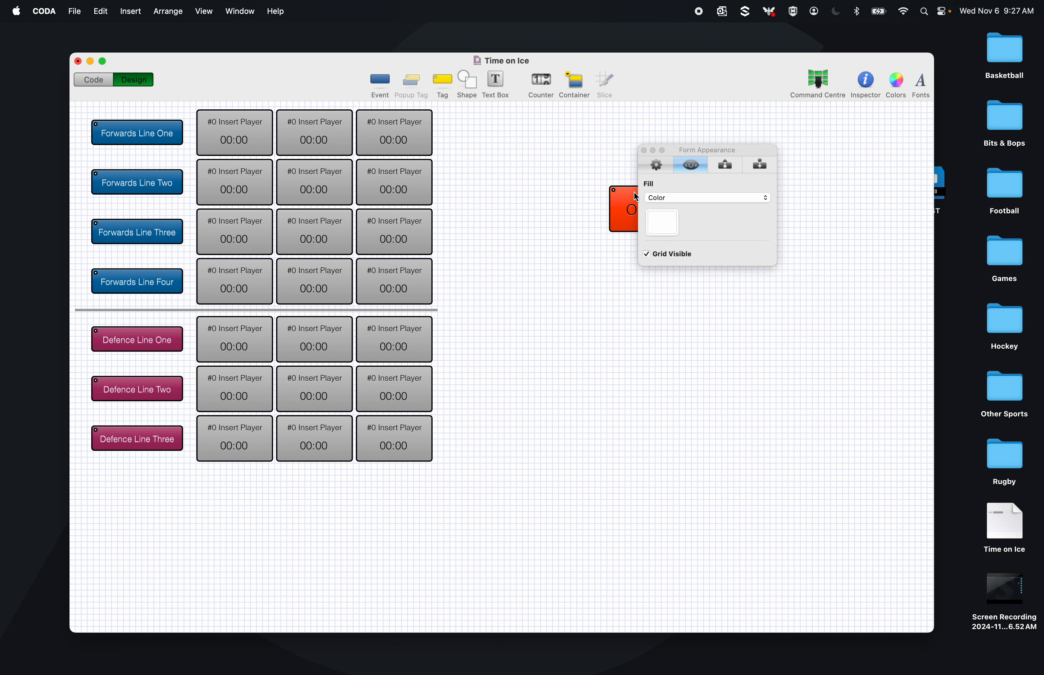
- Close the inspector and link the OFF button to the three Defence Line One player events and the first Defence Line Two player event
left_click(646, 160)
left_click(643, 150)
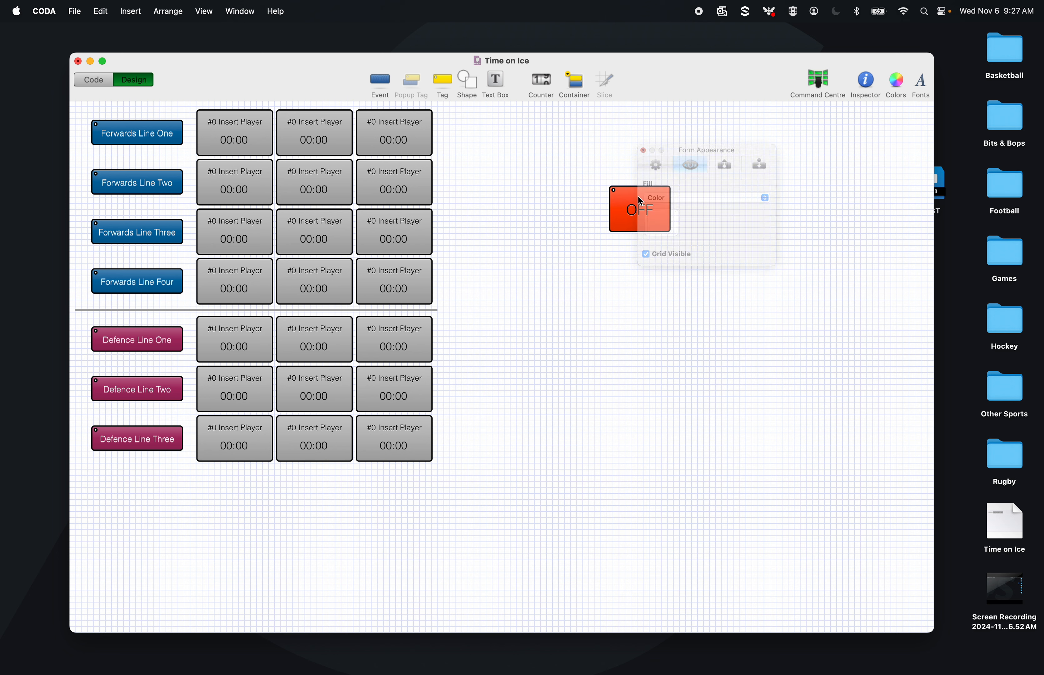
left_click(636, 209)
left_click_drag(535, 253, 233, 301)
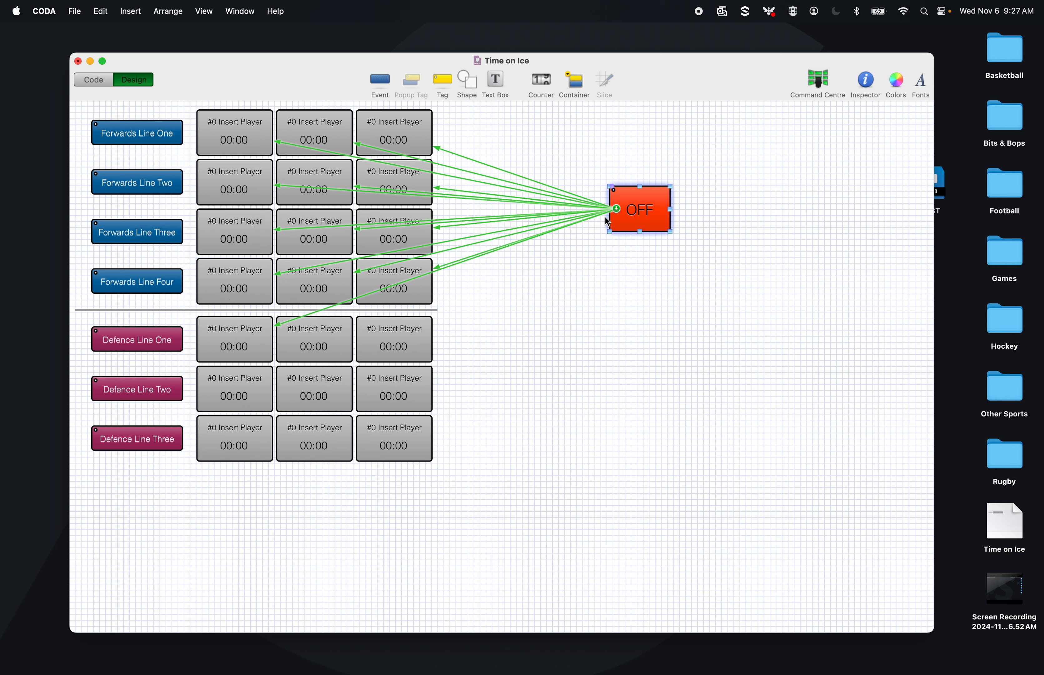
left_click_drag(616, 208, 362, 300)
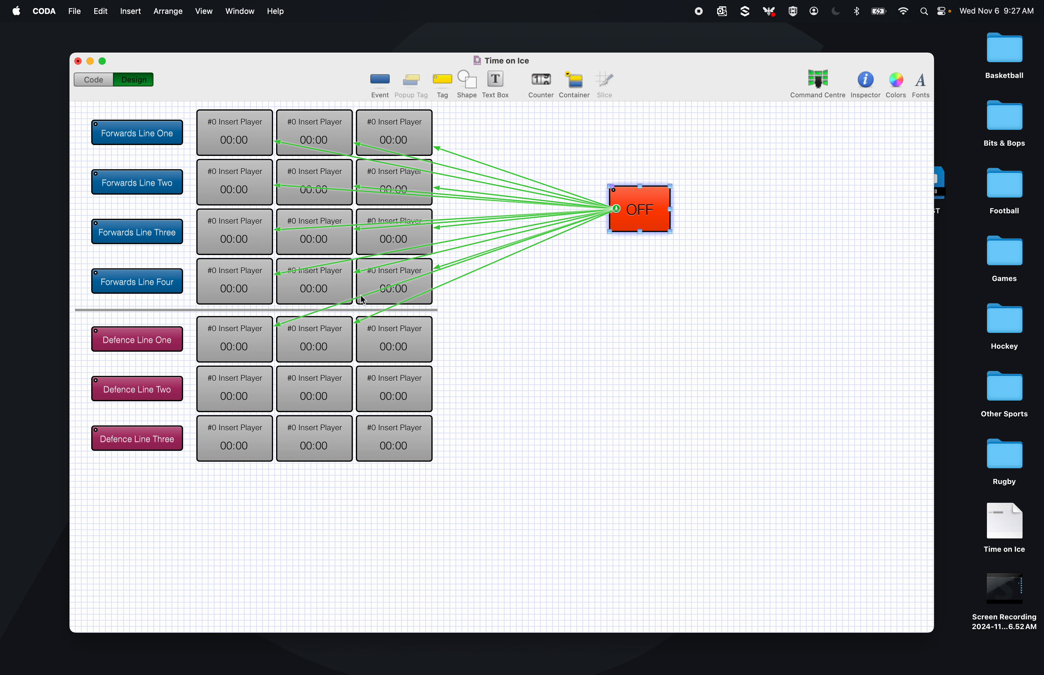
left_click_drag(616, 209, 391, 306)
left_click_drag(619, 214, 245, 357)
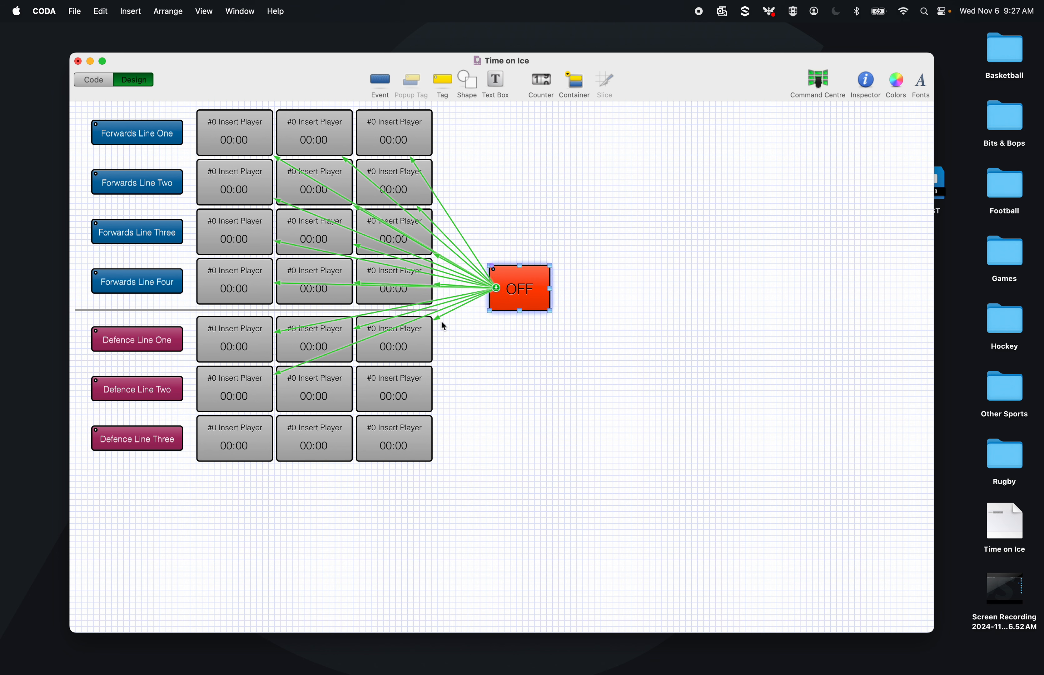
- Link the OFF button to the remaining Defence Line Two and all Defence Line Three player events
left_click_drag(496, 288, 397, 329)
left_click_drag(497, 294, 387, 359)
left_click_drag(497, 298, 222, 416)
left_click_drag(499, 291, 331, 384)
left_click_drag(498, 292, 404, 457)
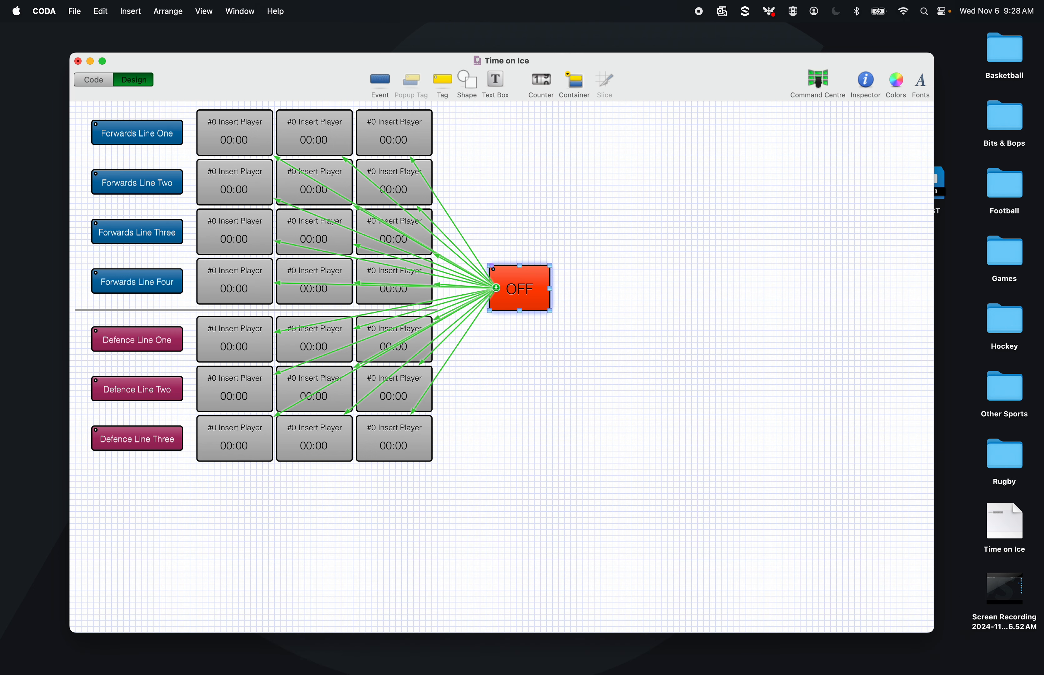
- Bring up the iCoda Player Minutes form, examine its line layout as a reference, and return to the Time on Ice form
key("super+Tab")
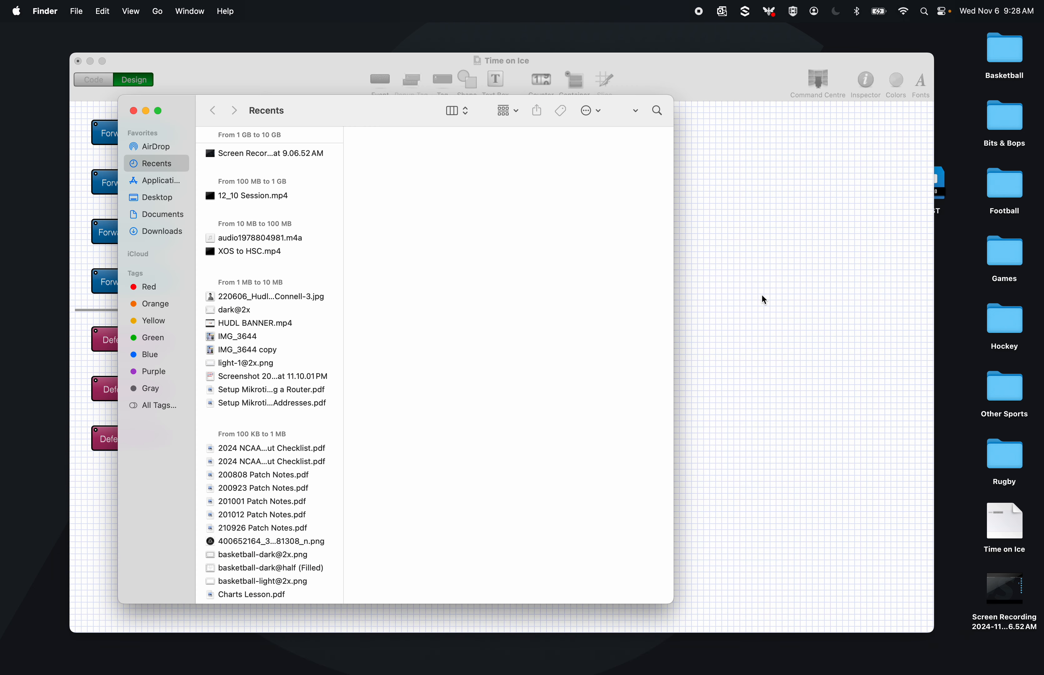
left_click_drag(375, 114, 1043, 94)
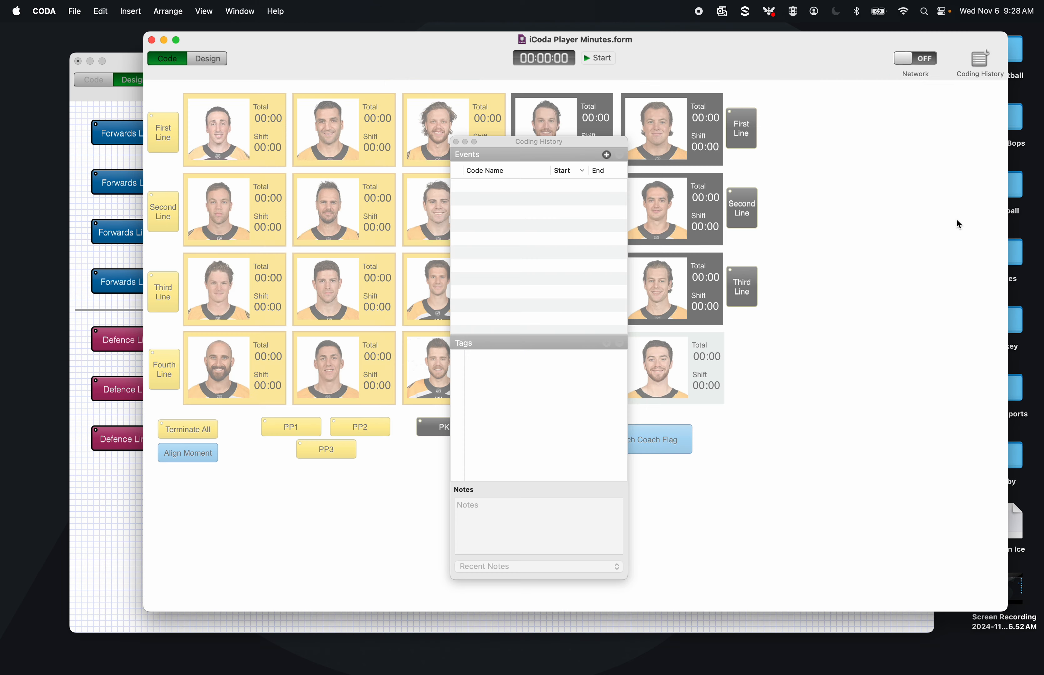
left_click(456, 143)
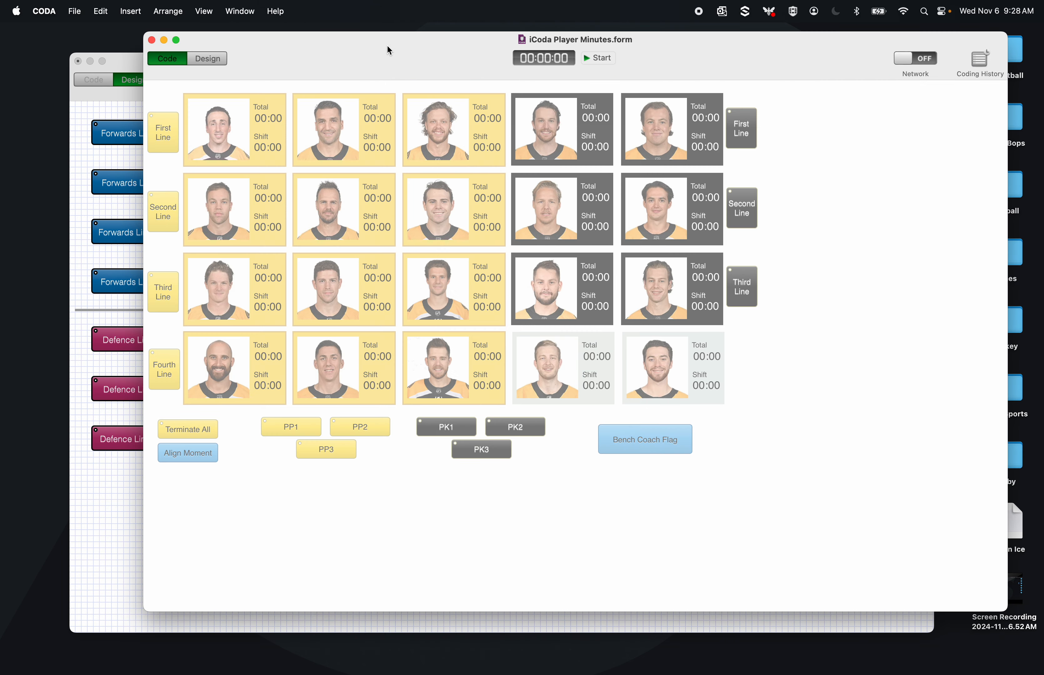
left_click_drag(386, 43, 388, 48)
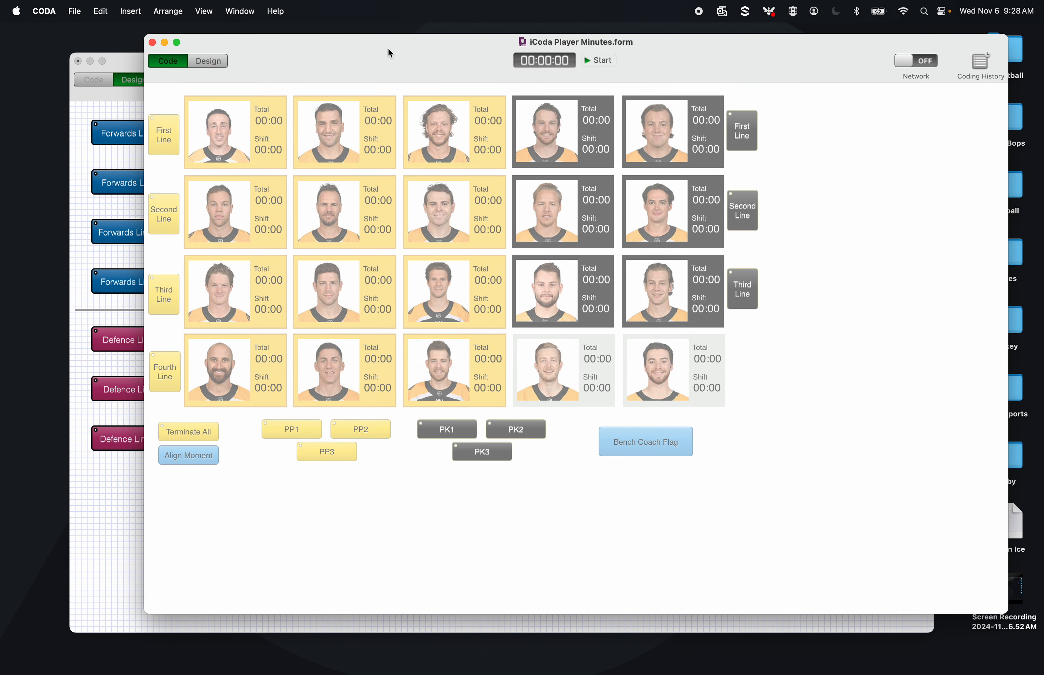
left_click_drag(388, 48, 388, 48)
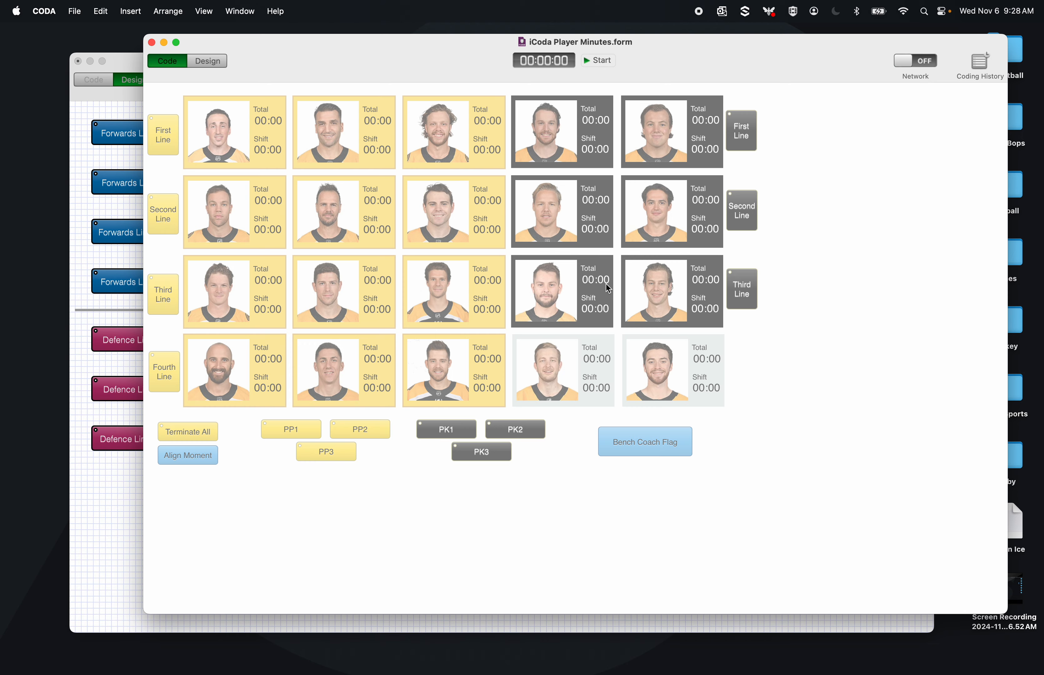
left_click_drag(393, 56, 561, 671)
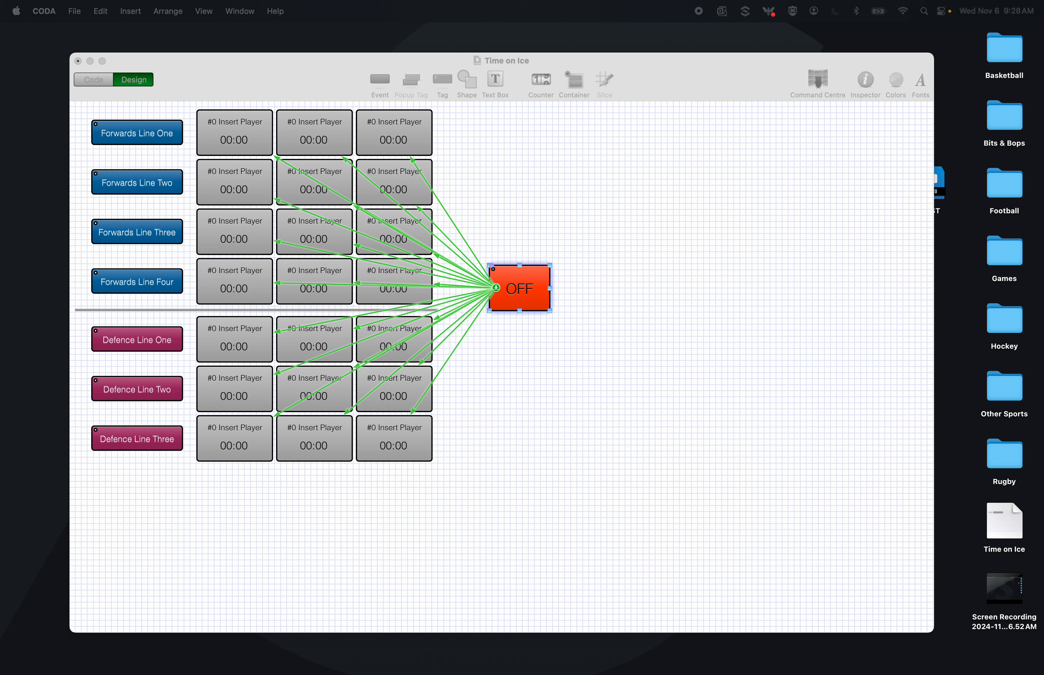
left_click(831, 377)
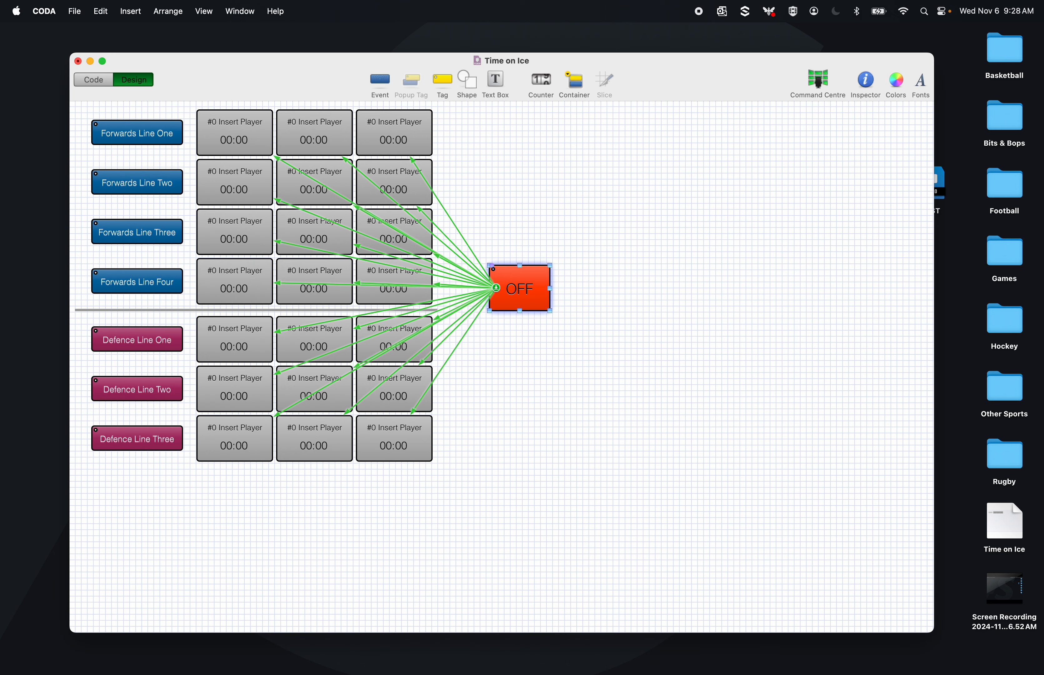
- Delete the third player event from each of the three defence lines
left_click(415, 505)
left_click_drag(440, 491, 398, 352)
key("BackSpace")
- Move the OFF button below the player grid and place the defence line block beside the first three forwards rows
left_click_drag(534, 291, 212, 526)
left_click_drag(123, 489, 546, 124)
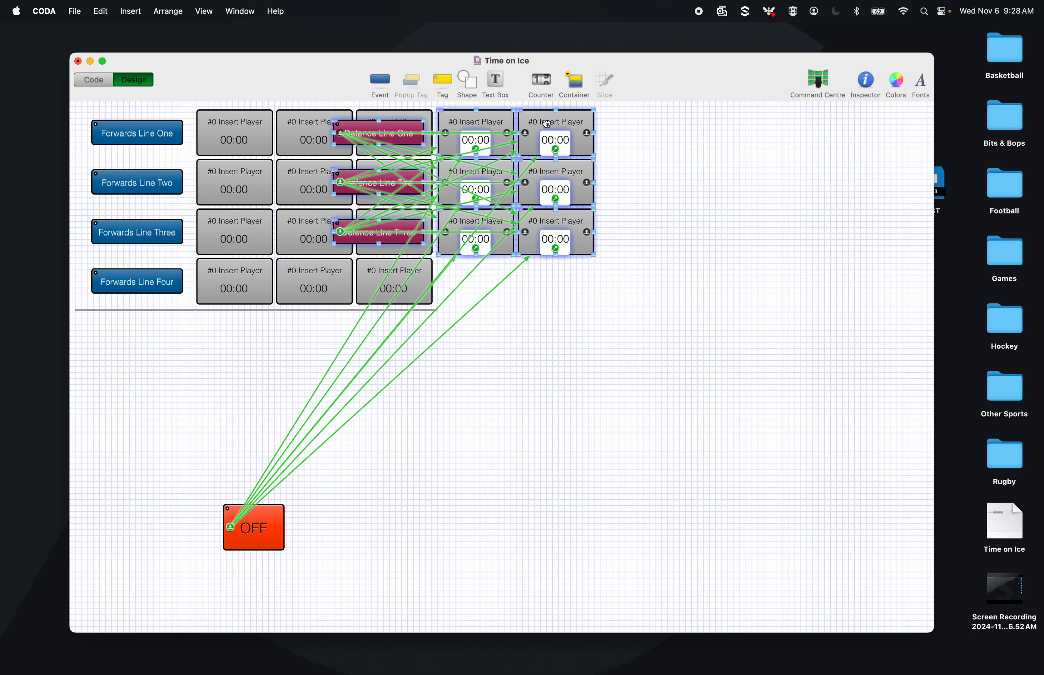
left_click_drag(546, 124, 624, 124)
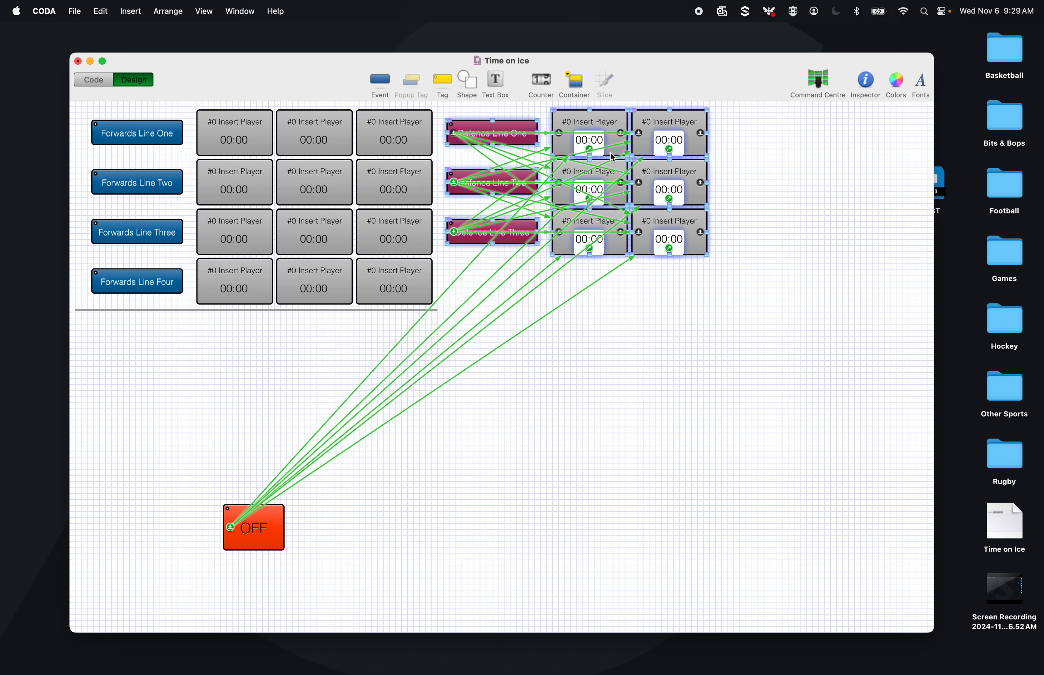
left_click(534, 447)
- Set the width of the three Defence Line tags to 150 to match the Forwards Line tags
left_click(160, 232)
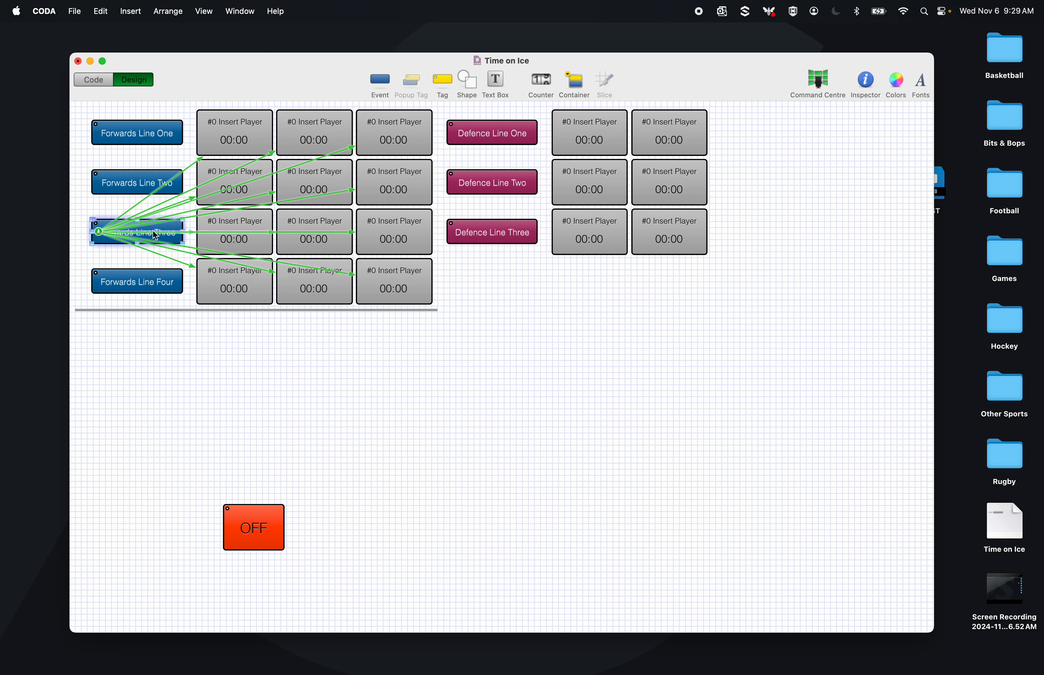
left_click(871, 87)
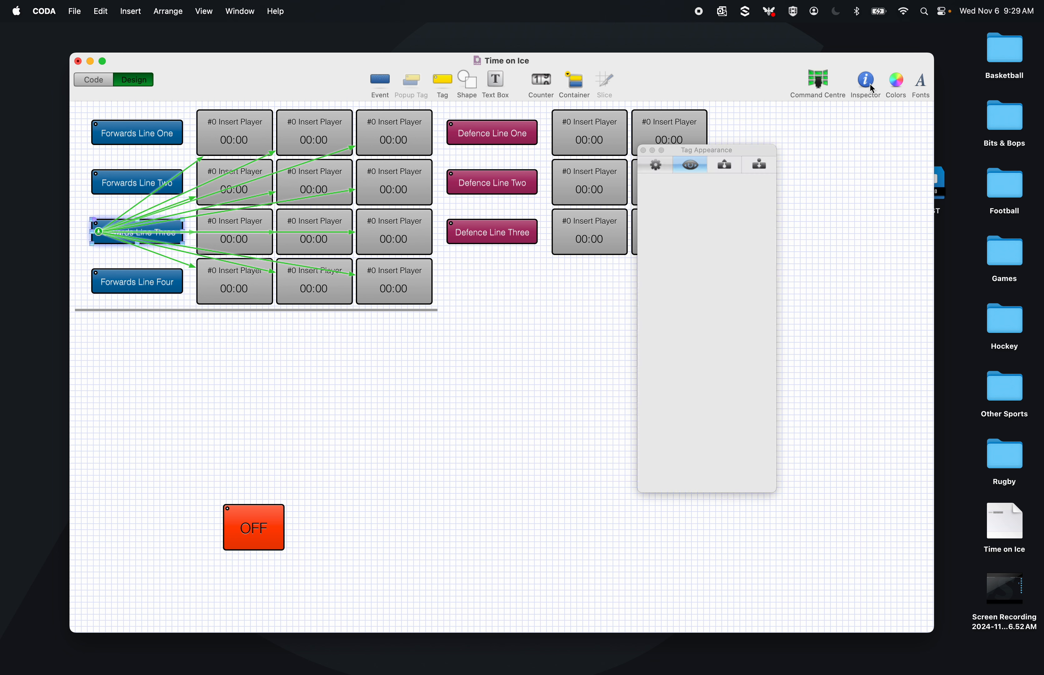
left_click(522, 237)
left_click_drag(501, 290, 499, 125)
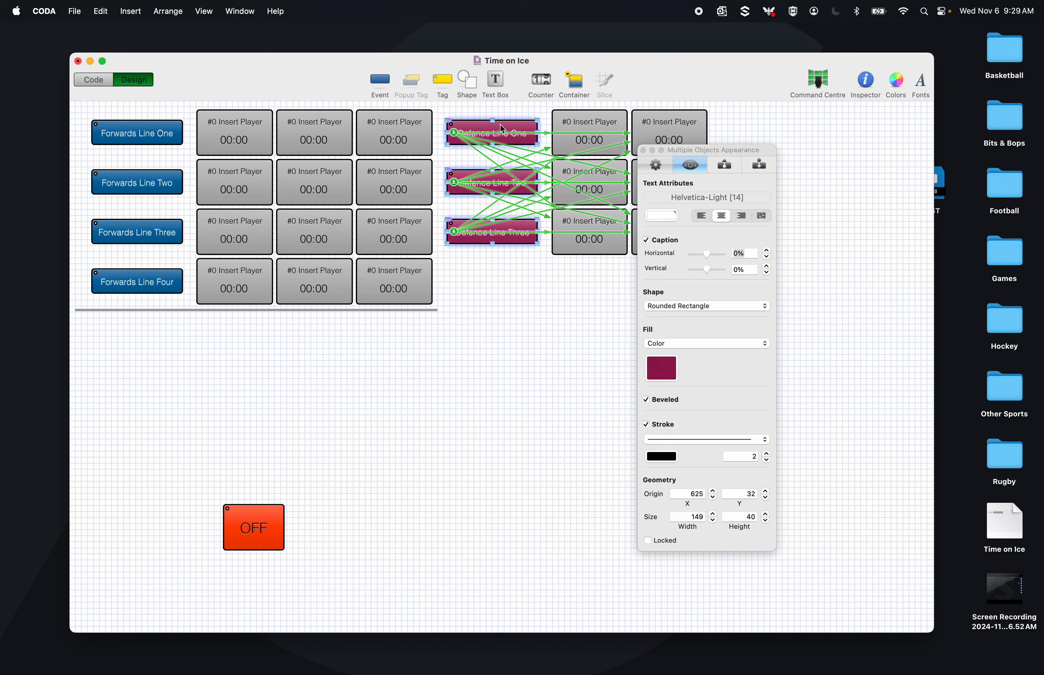
left_click(711, 512)
- Set the width of the two Defence Line One player events to 125 to match the forwards player events
left_click_drag(597, 303, 685, 124)
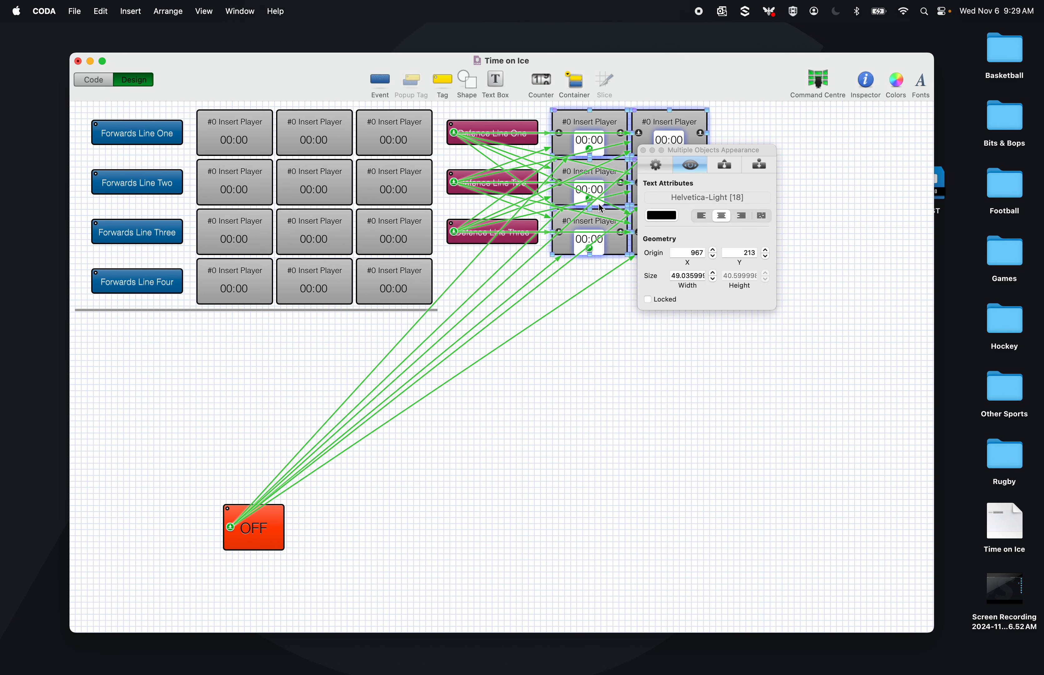
left_click(412, 192)
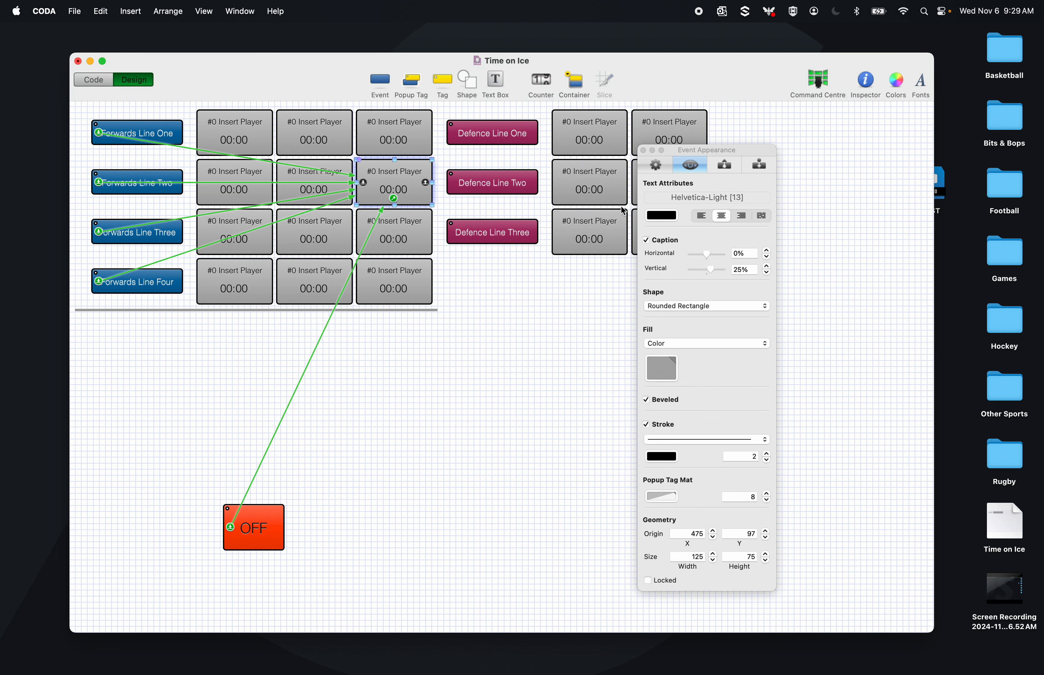
left_click_drag(737, 116, 583, 120)
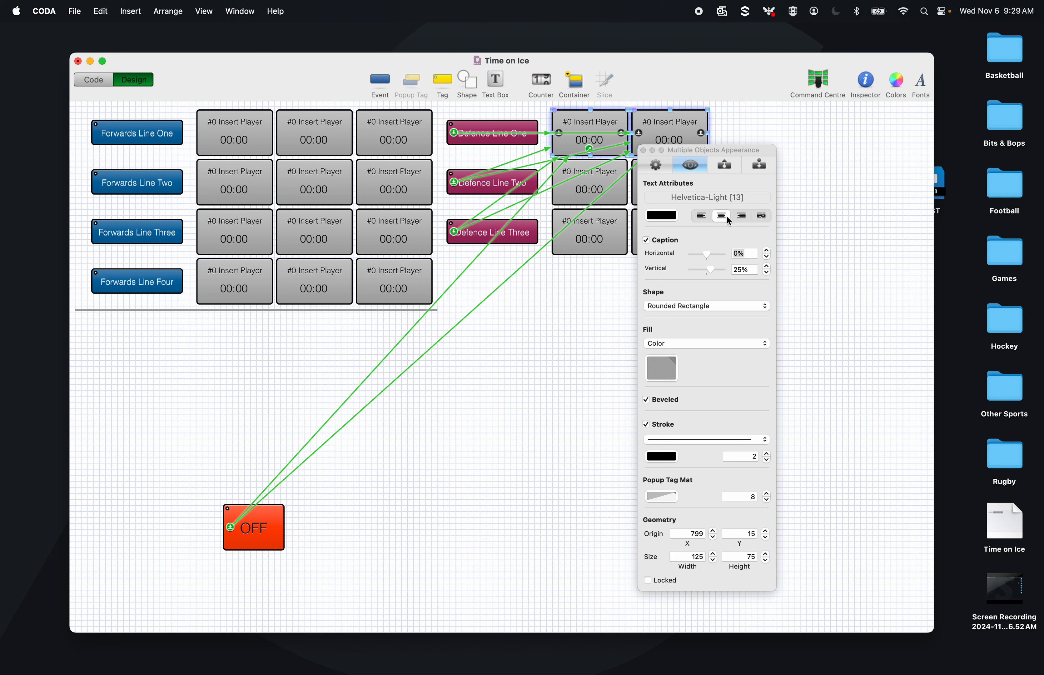
left_click(643, 150)
- Widen the Defence Line Two and Defence Line Three player events to match the 125-wide events in the first row
left_click(714, 177)
left_click_drag(714, 177, 613, 178)
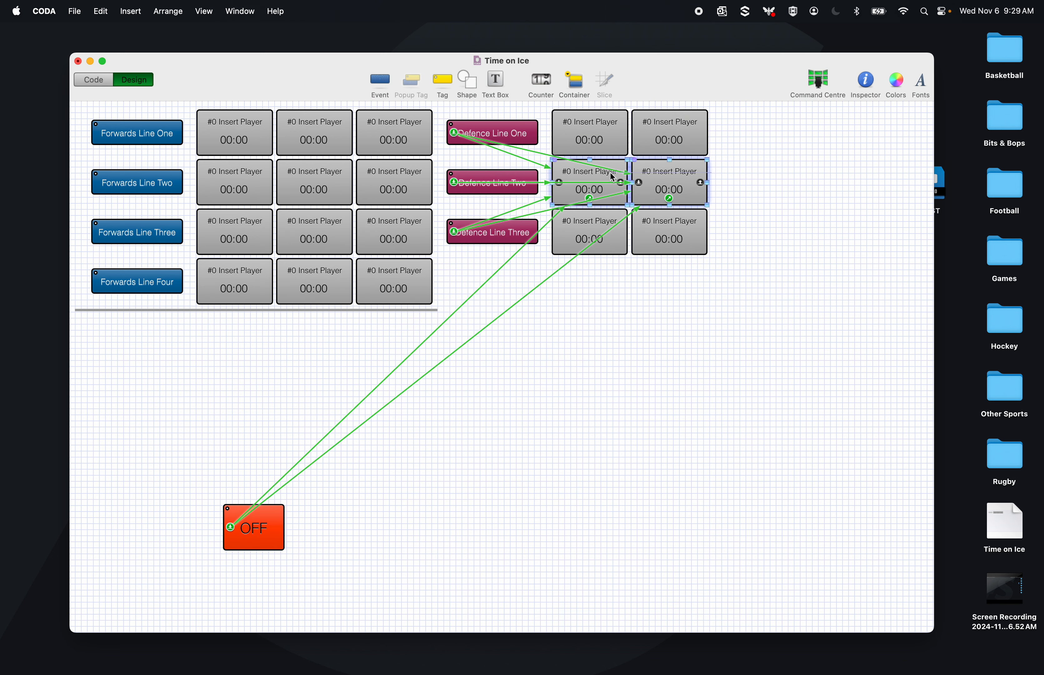
left_click(866, 81)
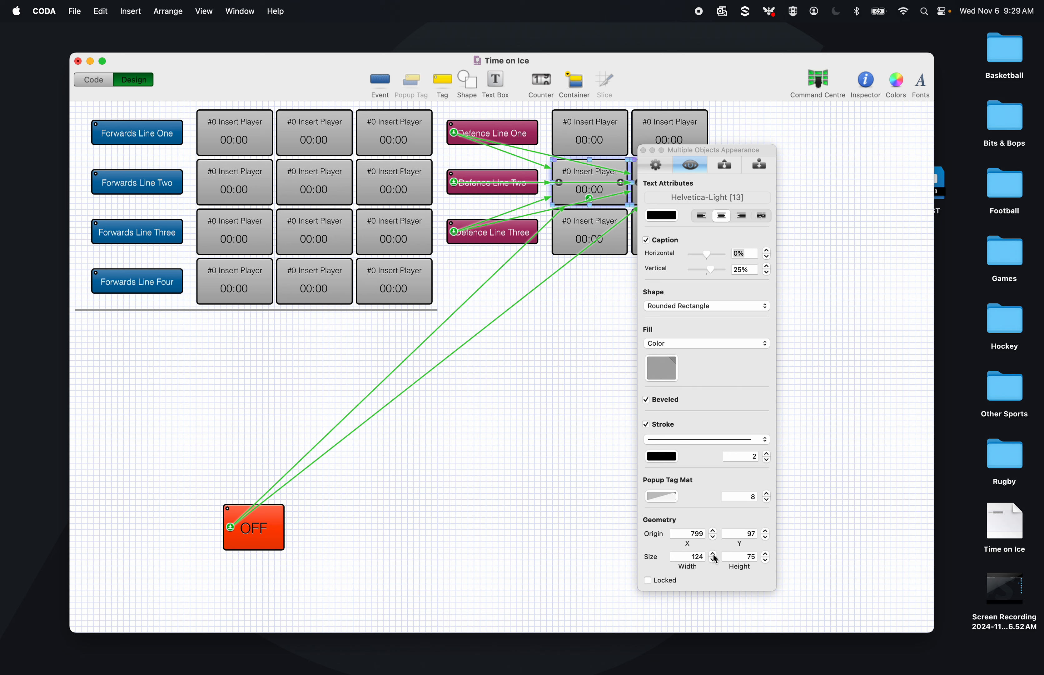
left_click_drag(711, 151, 836, 145)
left_click(632, 217)
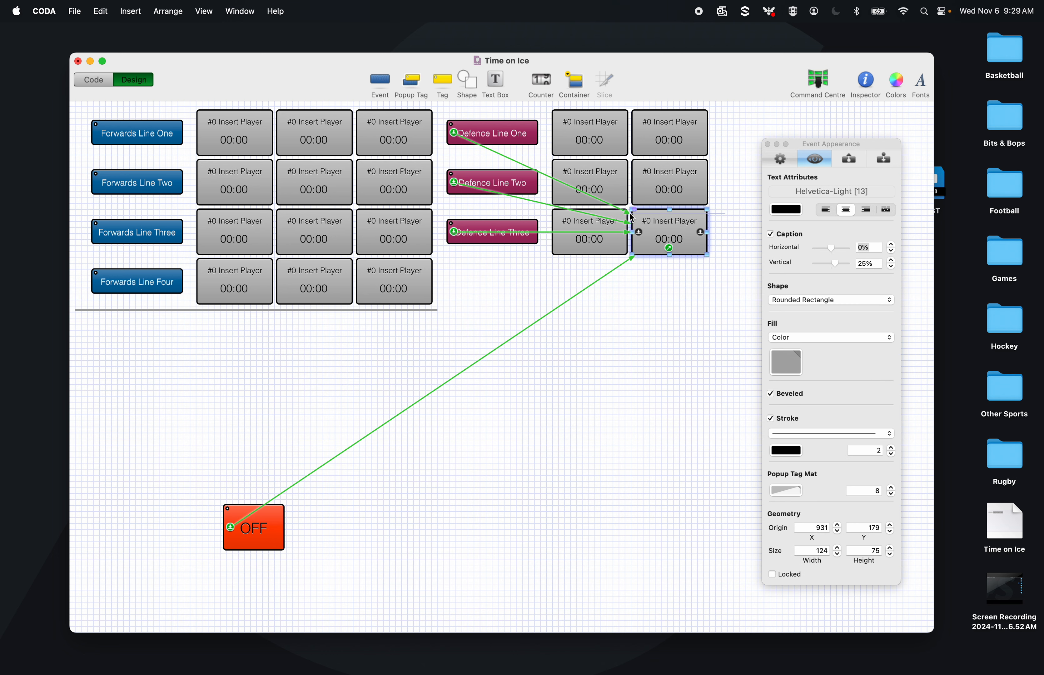
left_click(791, 133)
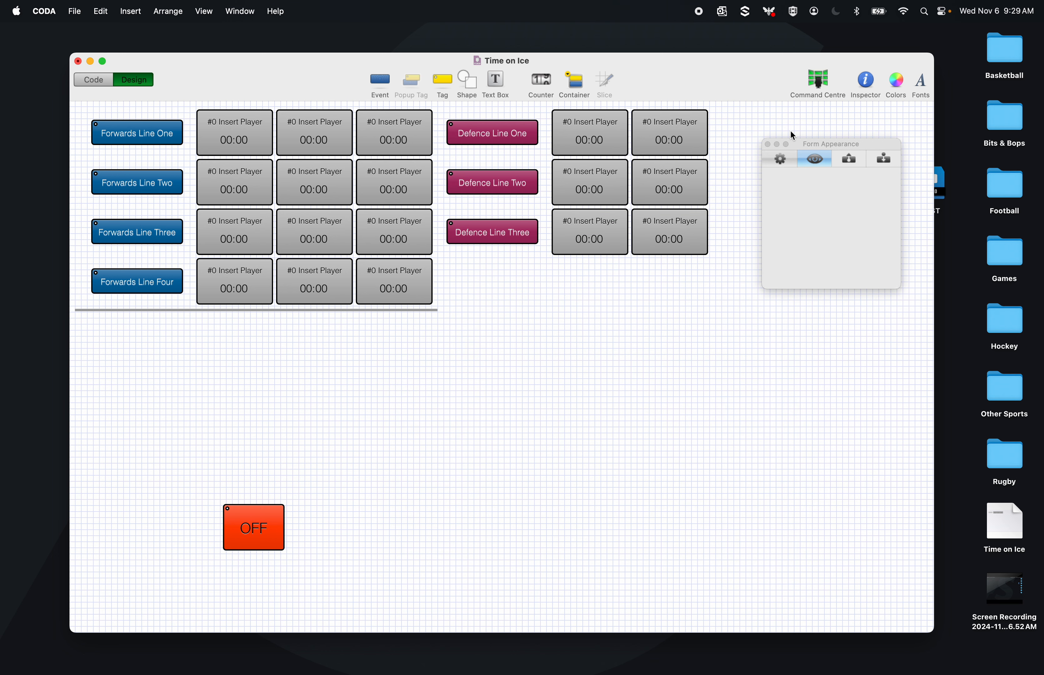
left_click(768, 144)
- Try nudging the second column of defence player events closer to the first column
left_click_drag(694, 299, 686, 128)
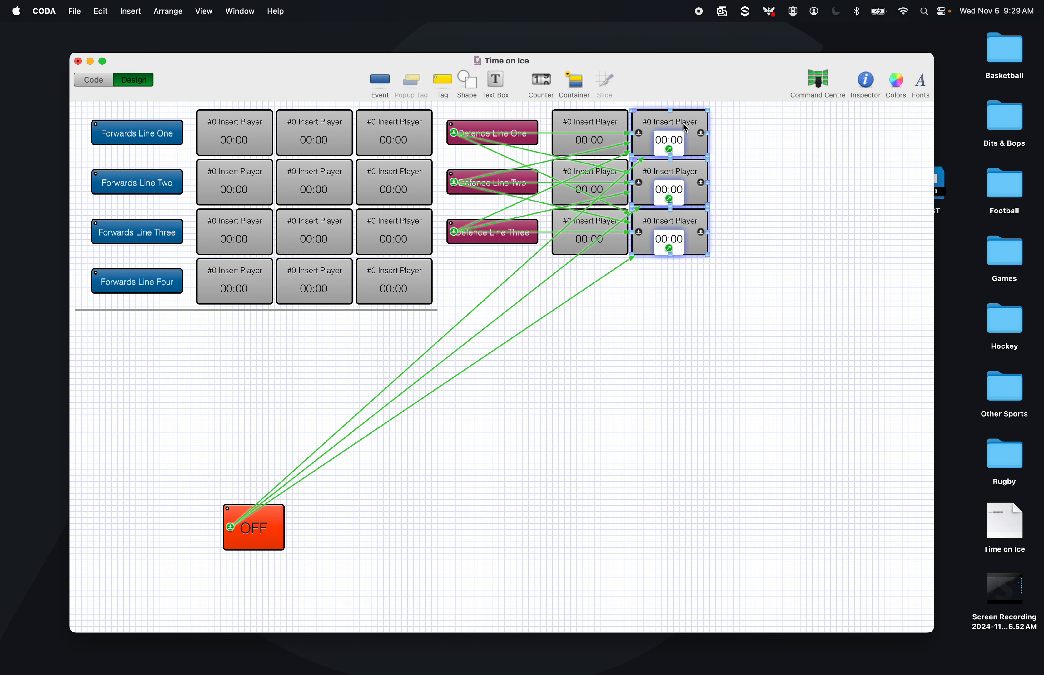
key("Left")
key("Left")
key("Left")
key("Left")
key("Left")
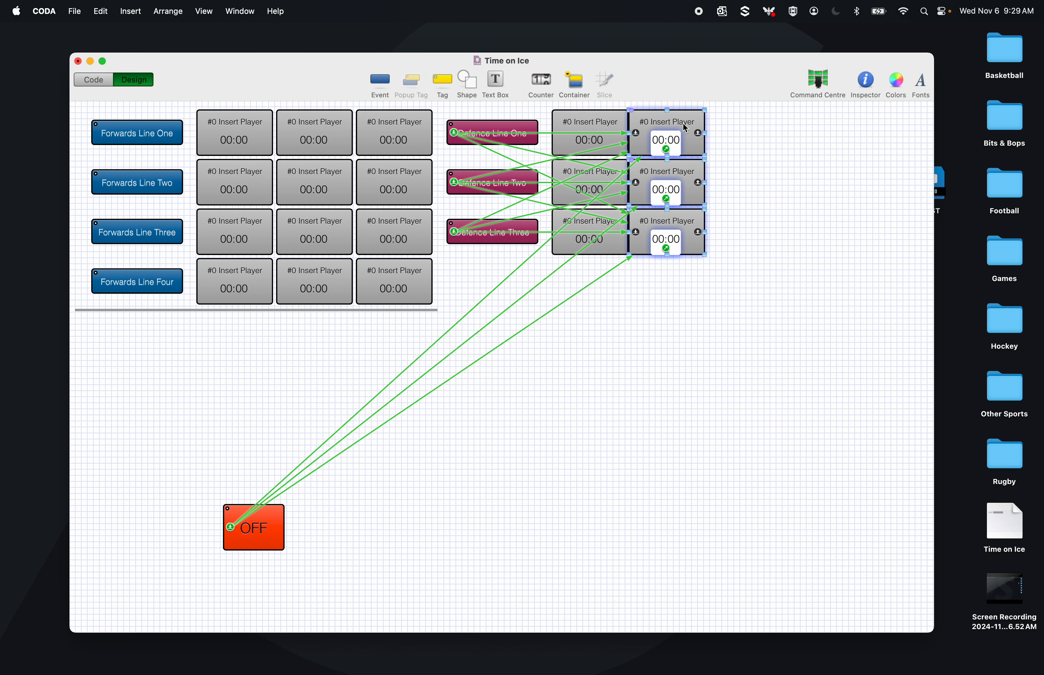
key("Right")
key("Right")
key("Right")
key("Right")
key("Right")
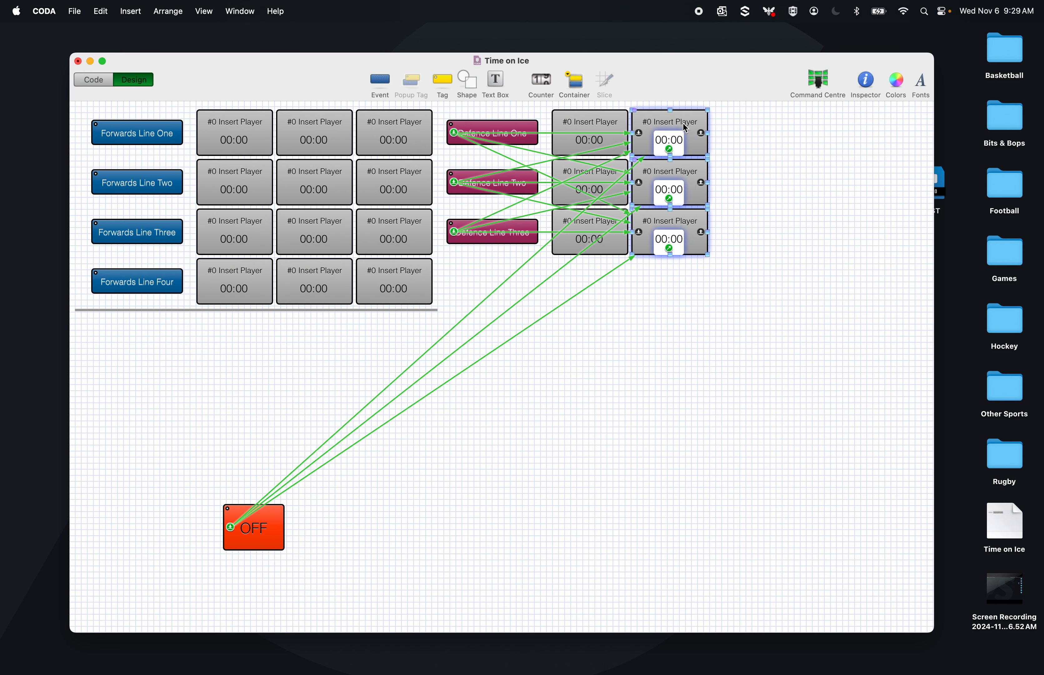
left_click(563, 461)
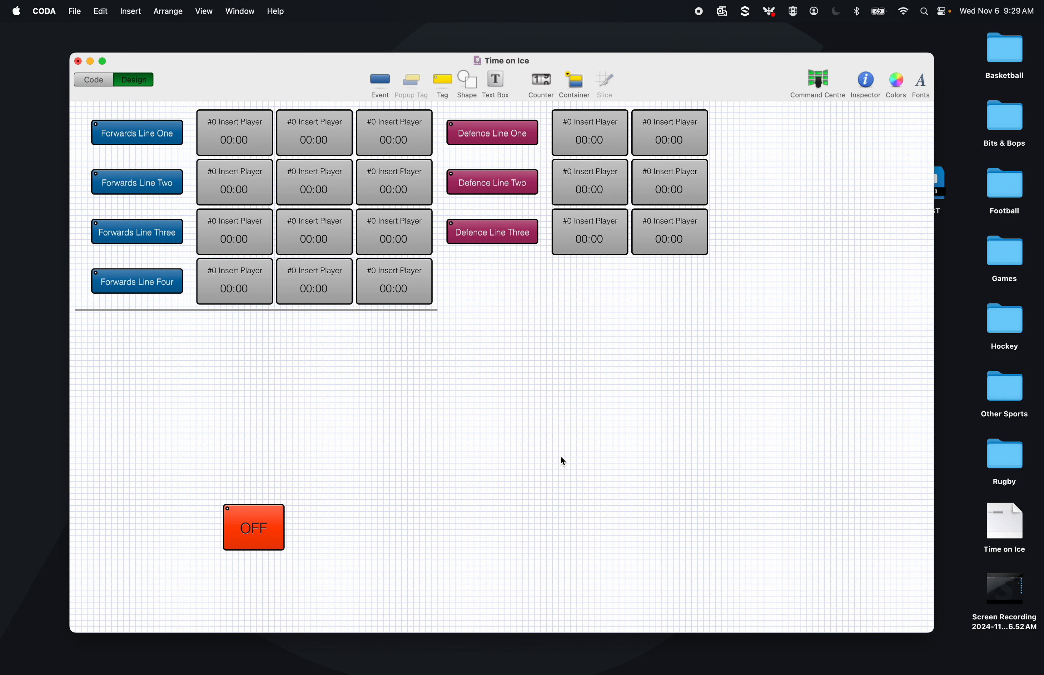
- Delete the grey divider line and move the OFF button up to just beneath the Forwards Line Four player events
left_click(407, 311)
key("BackSpace")
left_click(254, 528)
left_click_drag(255, 530, 281, 377)
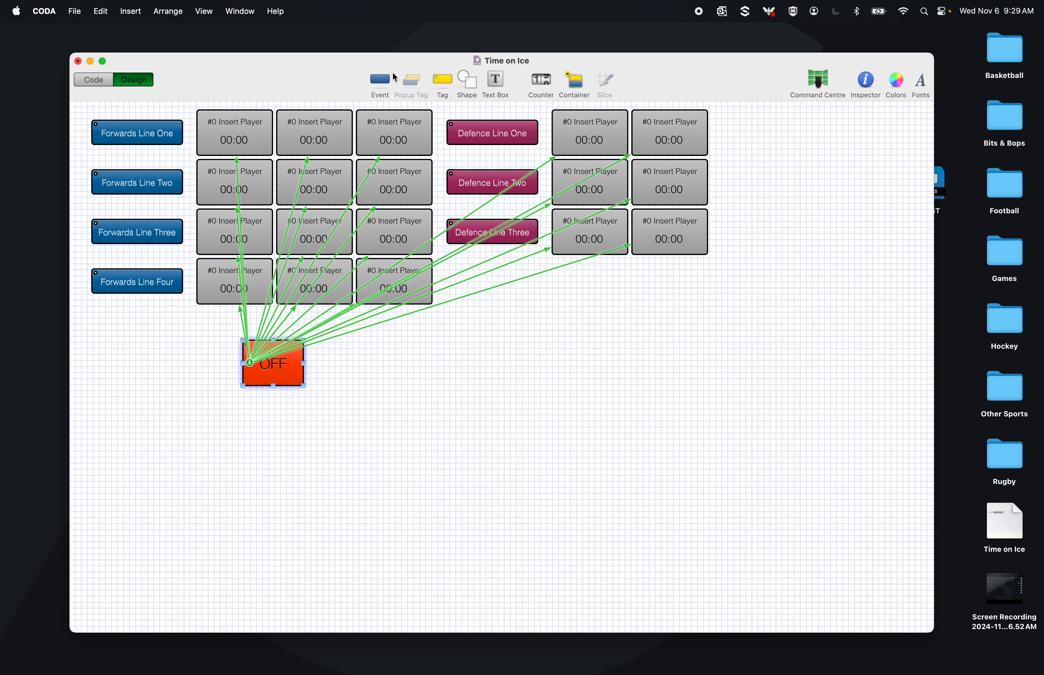
- Add a new event button below the Defence Line Three tag and open its event properties
left_click(385, 79)
key("Delete")
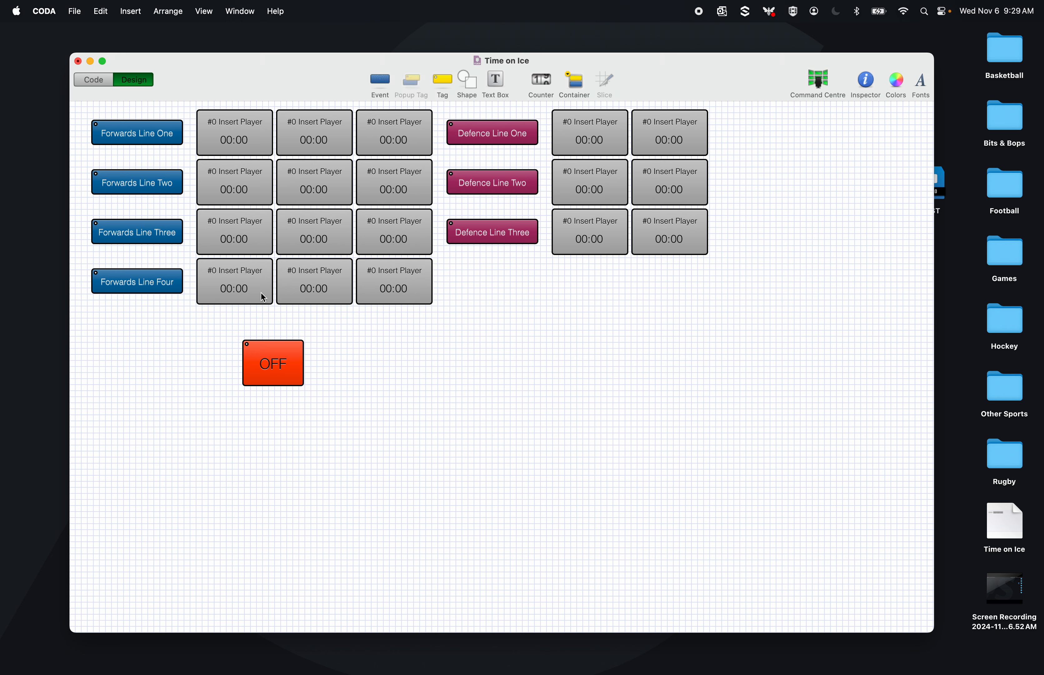
left_click(387, 87)
left_click_drag(114, 319, 488, 294)
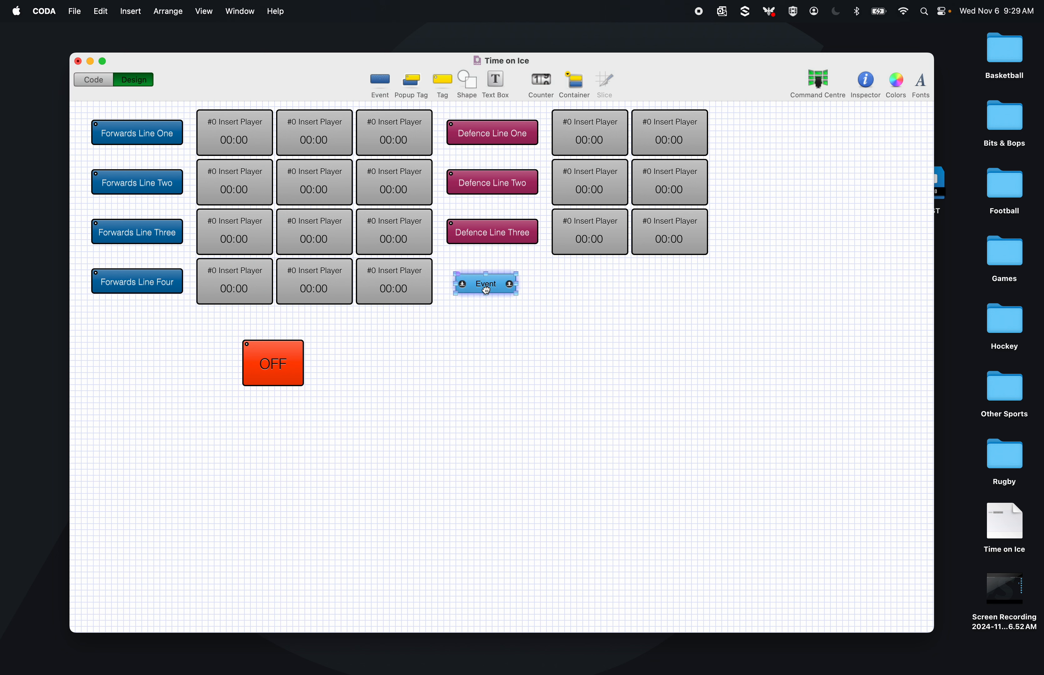
left_click(872, 83)
left_click(783, 159)
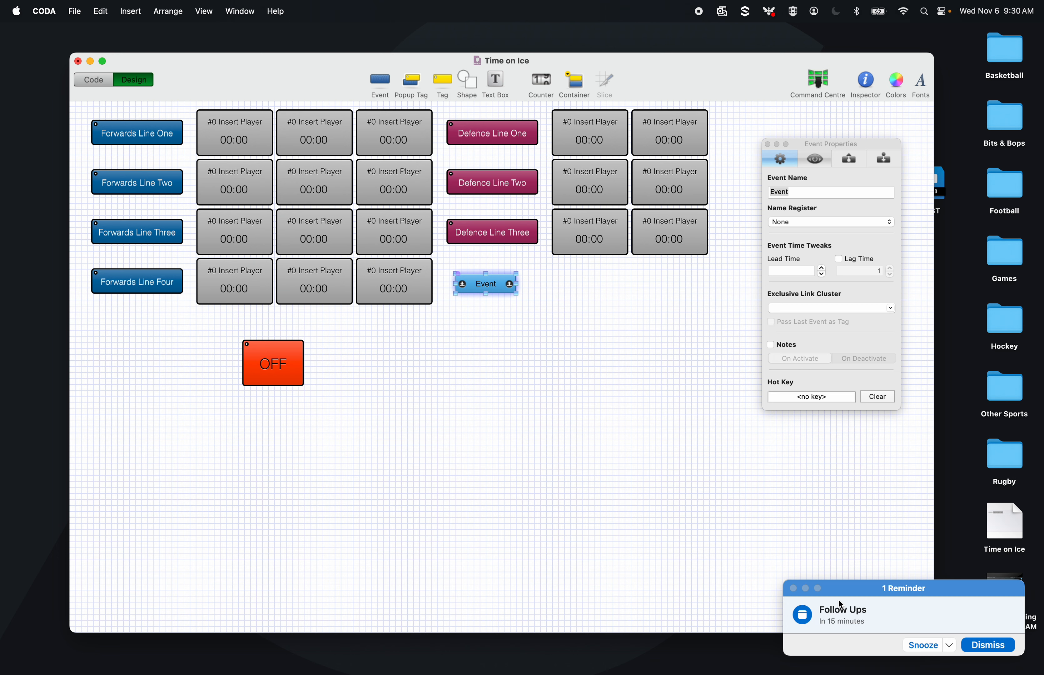
- Dismiss the reminder notification and name the new event Power Play
left_click(793, 588)
left_click(499, 289)
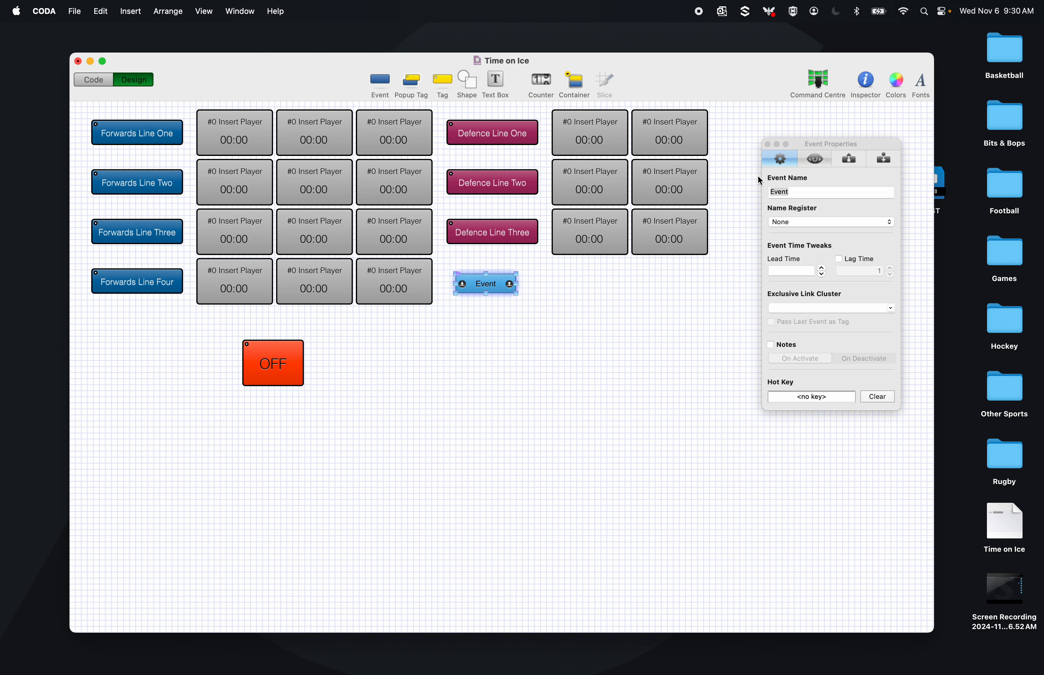
left_click(766, 190)
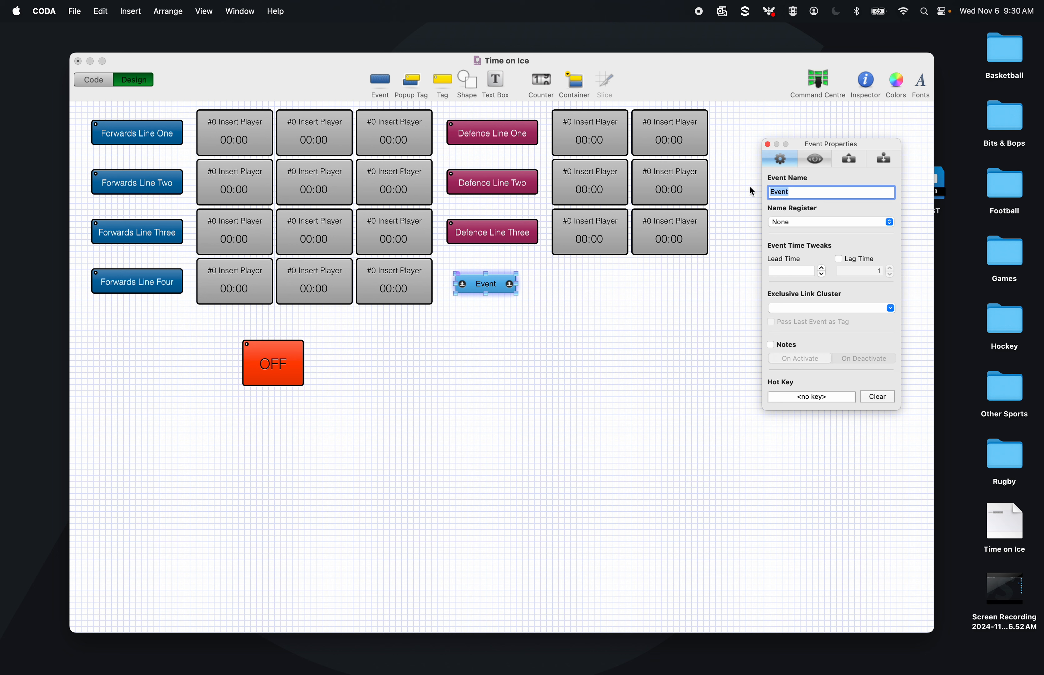
type("Power Play")
left_click(801, 221)
left_click(792, 272)
- Set the Power Play event's size to 150 wide and 40 high
left_click(817, 164)
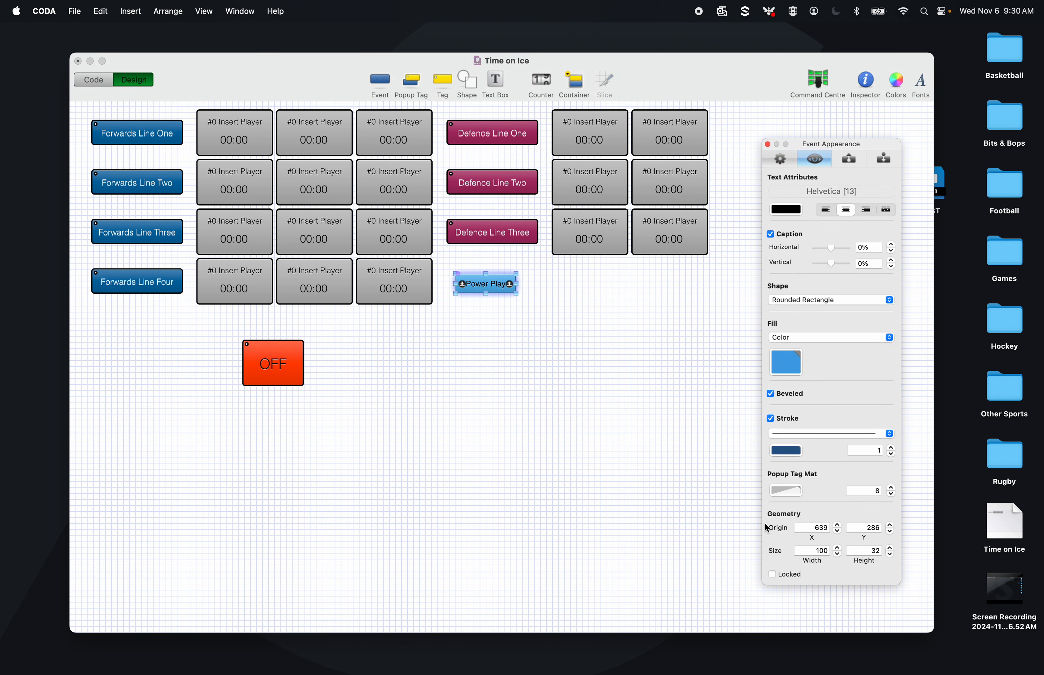
left_click(512, 179)
left_click(487, 284)
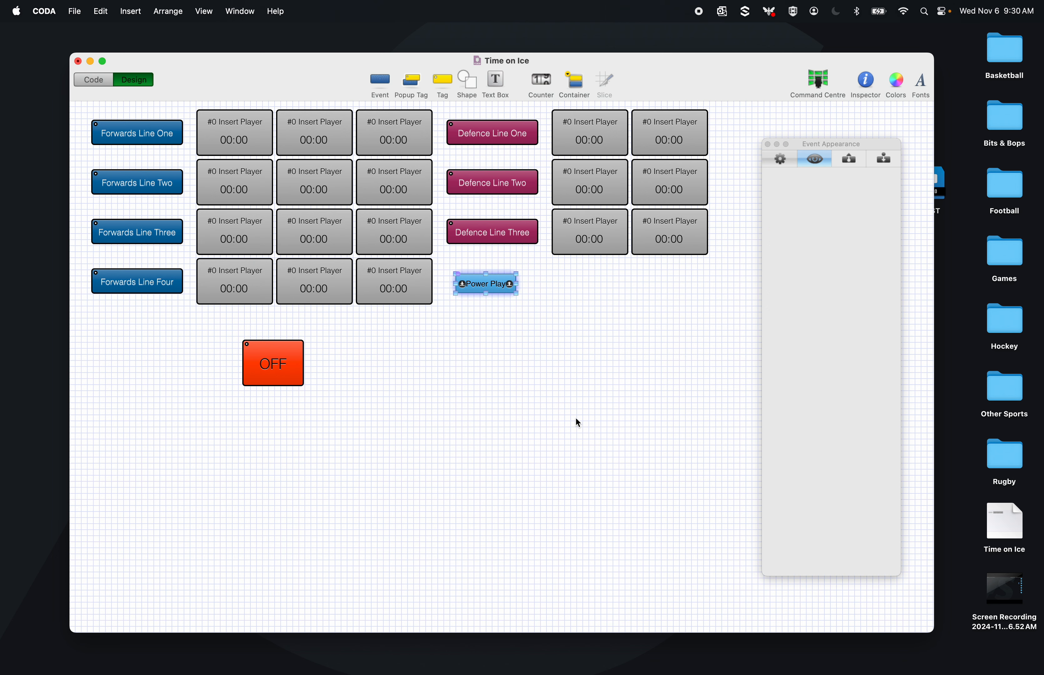
left_click(813, 551)
type("1")
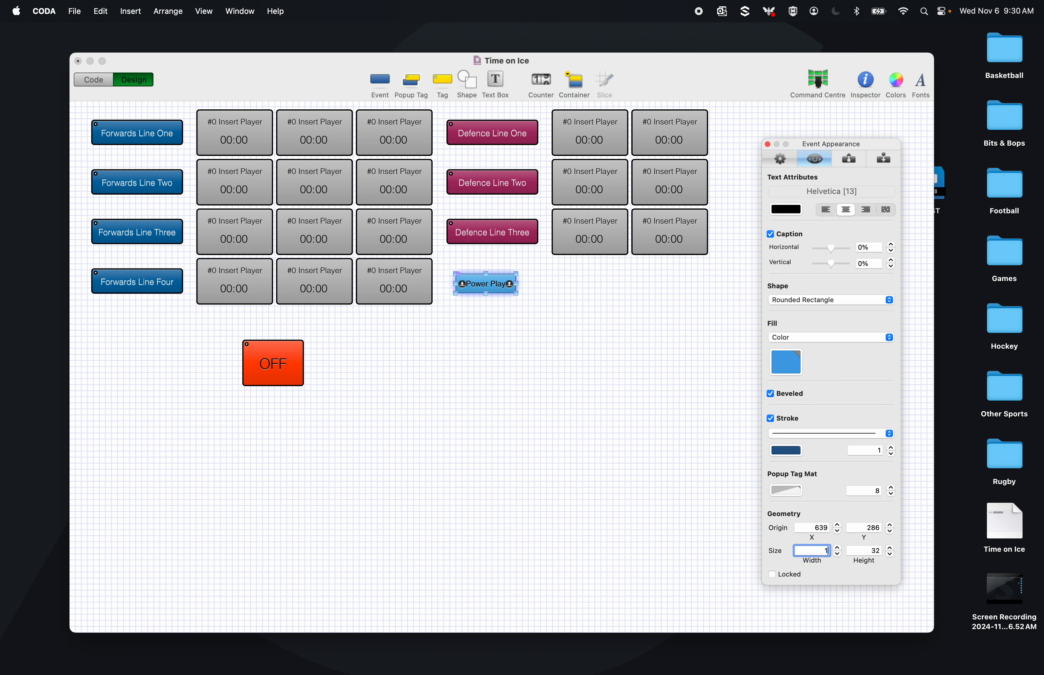
type("50")
key("Tab")
type("40")
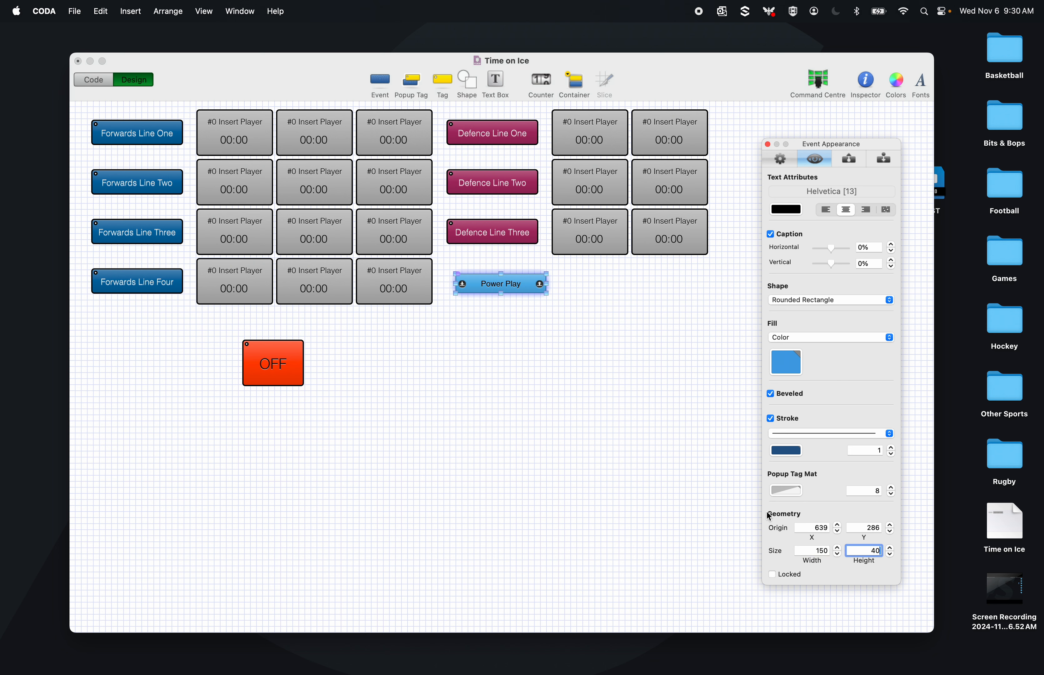
left_click(613, 392)
- Set the Power Play event's text to Helvetica Light at size 14
left_click(500, 289)
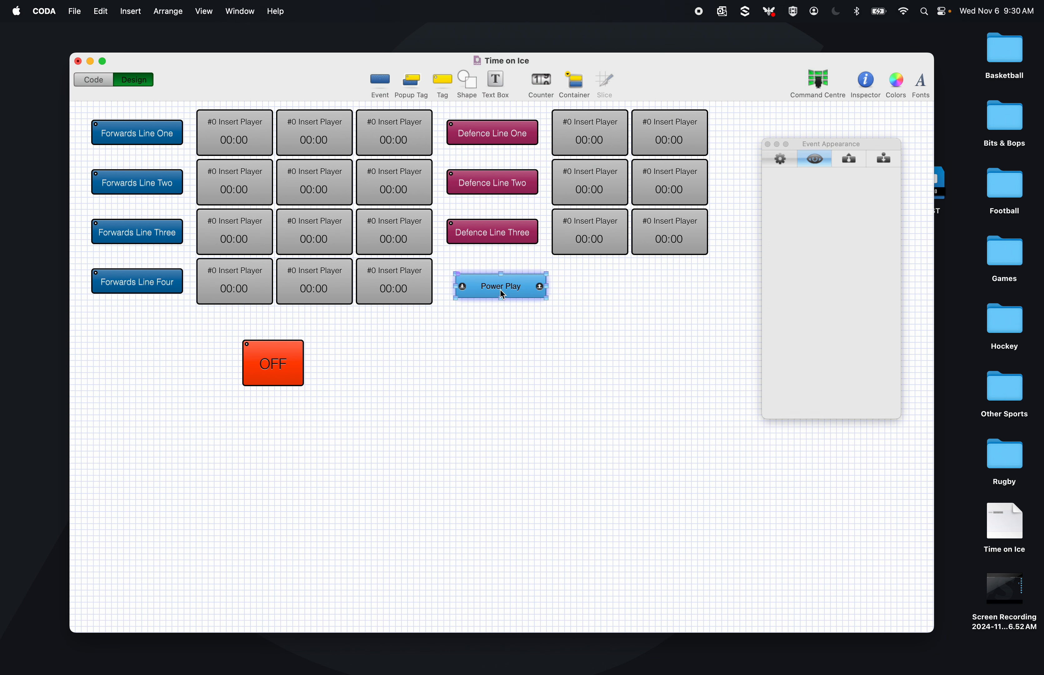
left_click(815, 194)
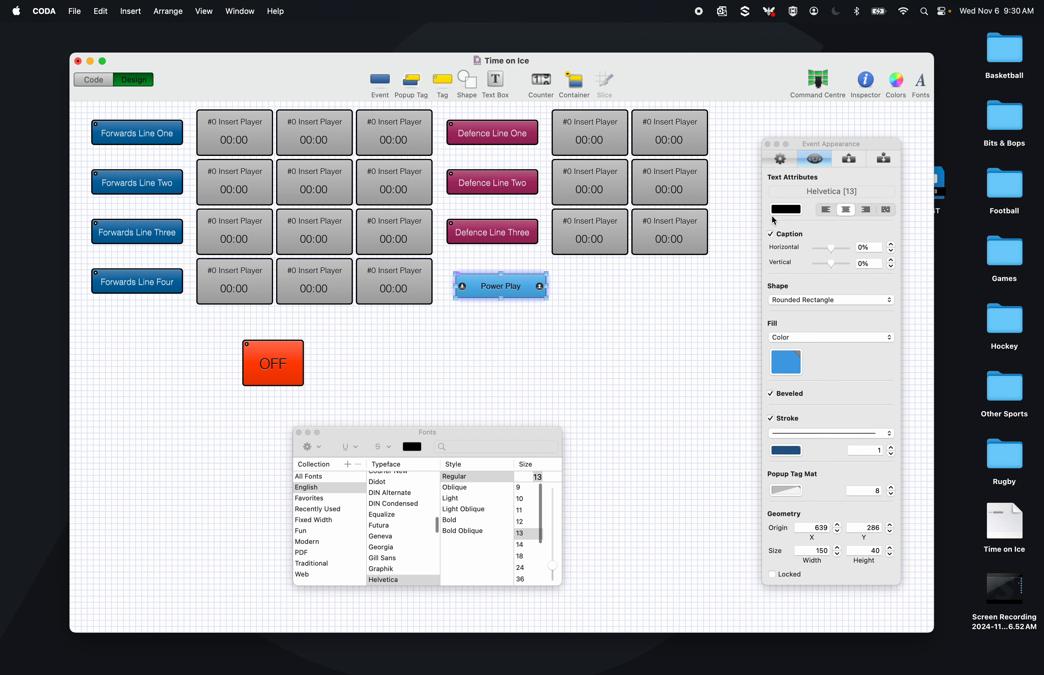
left_click(461, 498)
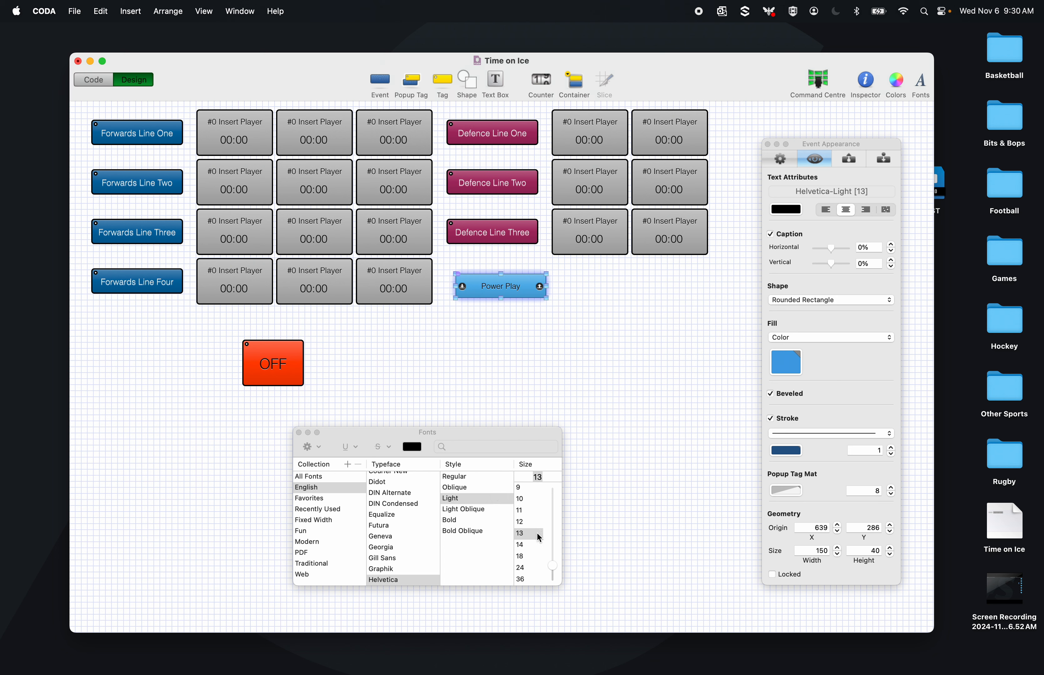
left_click(528, 545)
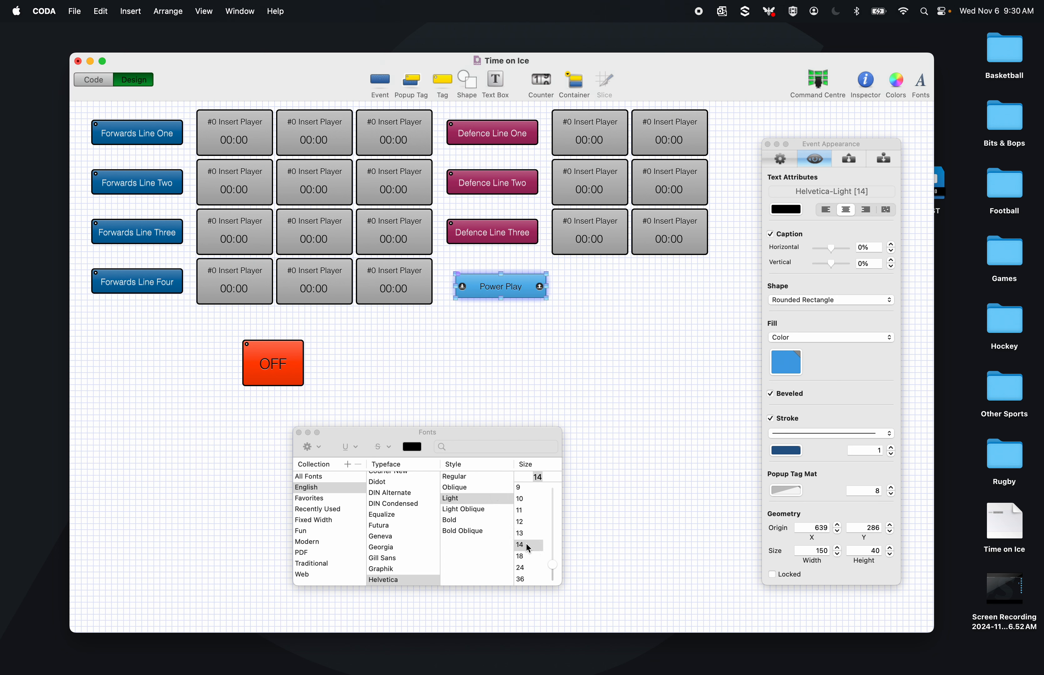
left_click(495, 234)
left_click(499, 266)
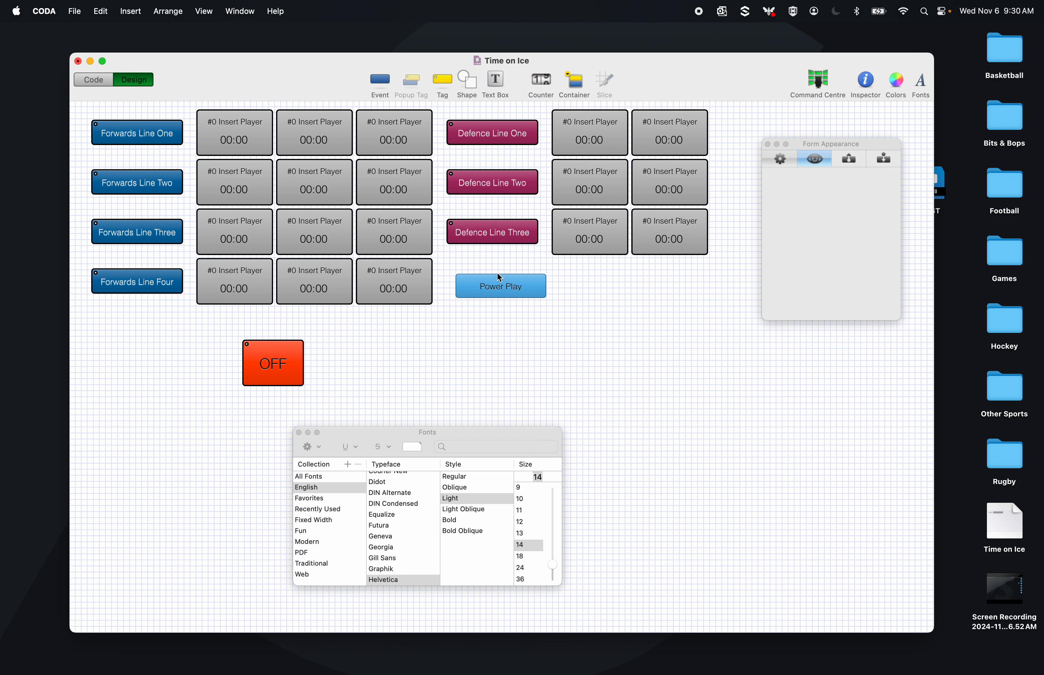
left_click(500, 286)
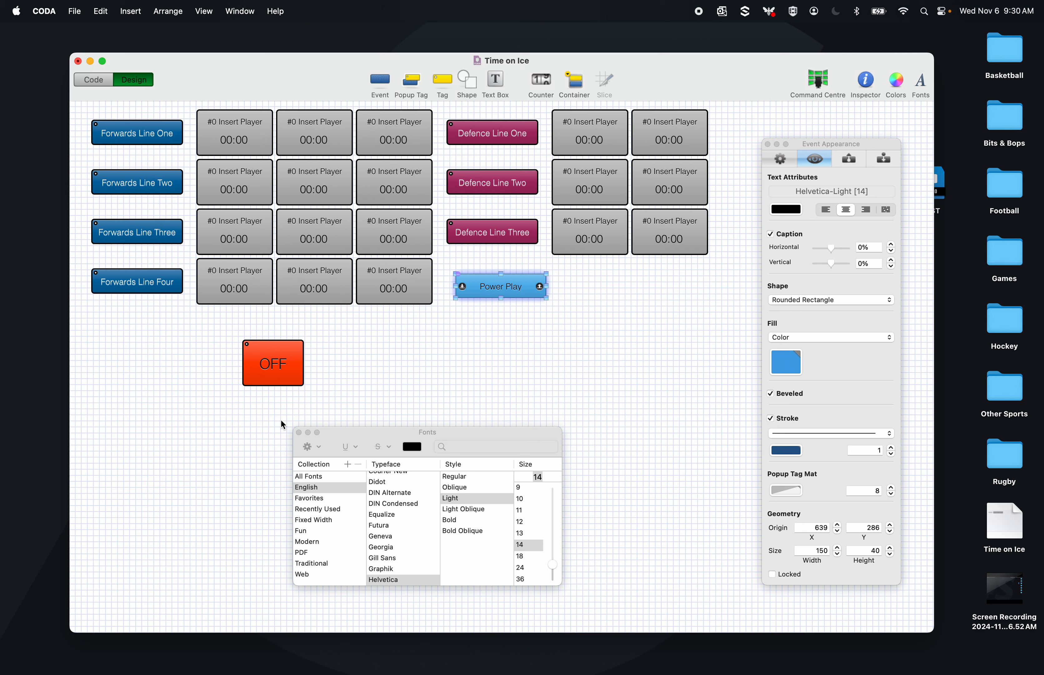
left_click(298, 433)
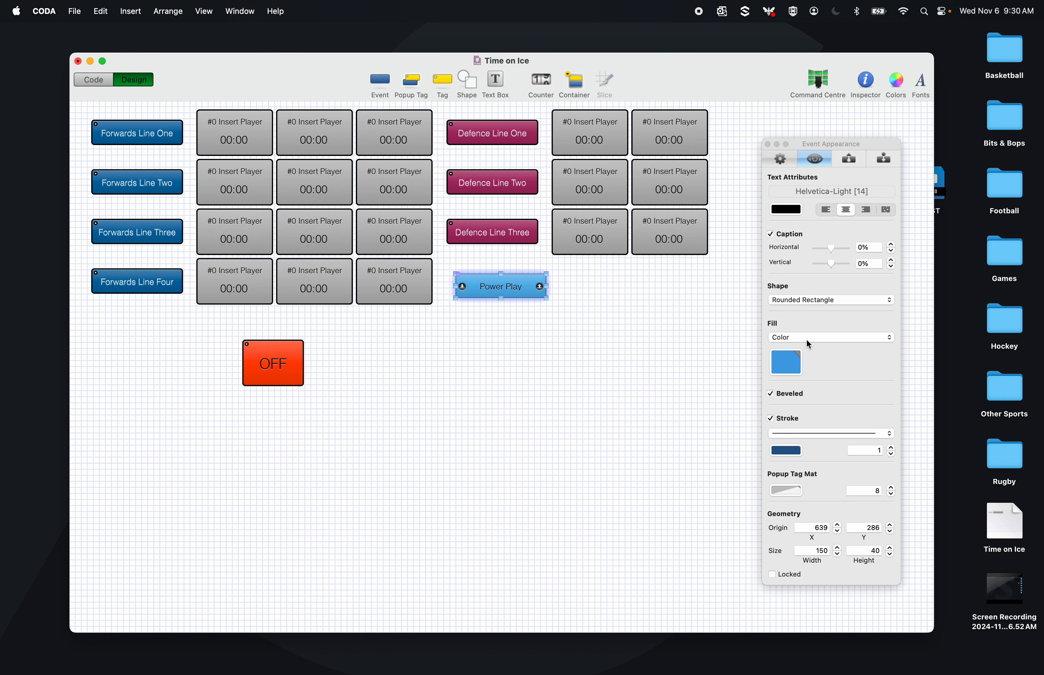
- Change the Power Play event's fill colour to White from the Apple colour palette
left_click(789, 358)
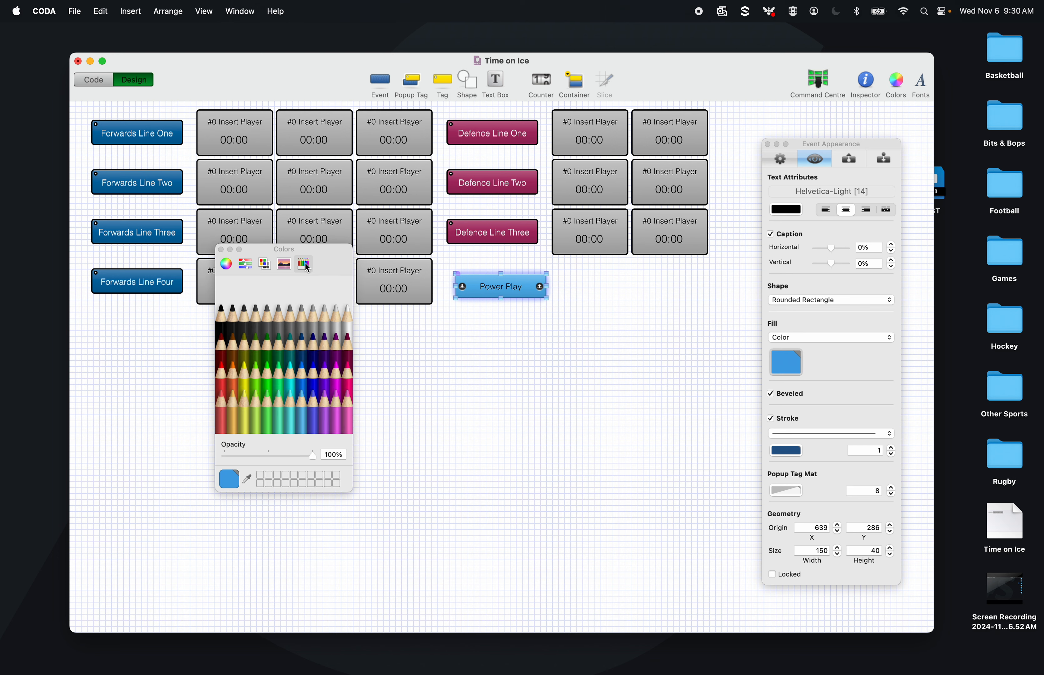
left_click(265, 263)
left_click(244, 429)
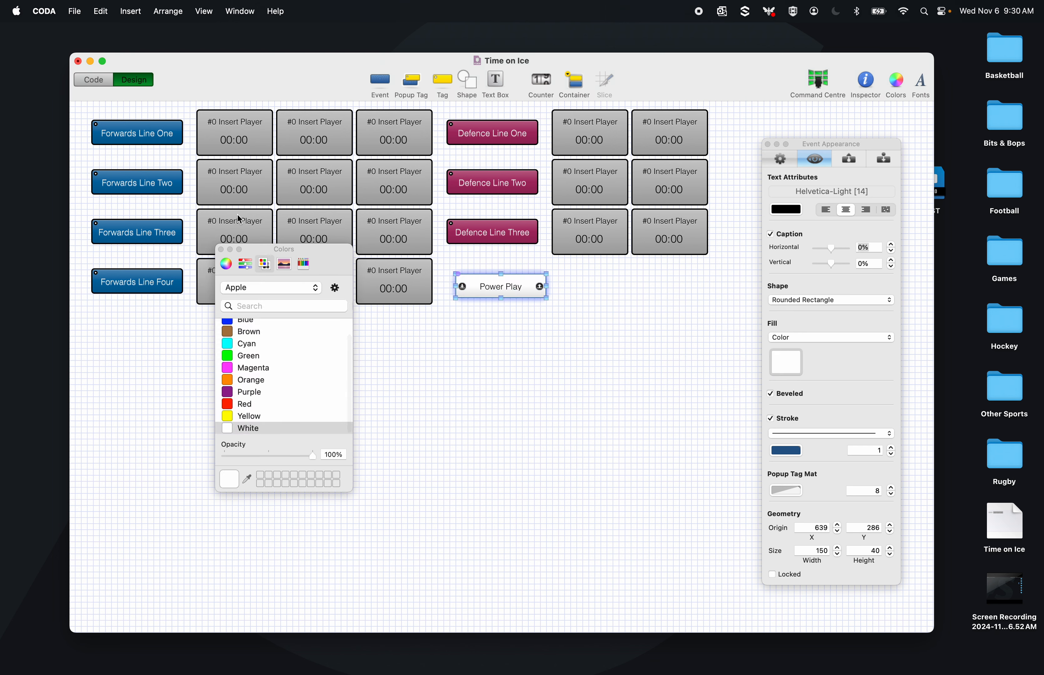
left_click(221, 250)
- Give the Power Play event a Black stroke with a thickness of 2
left_click(795, 456)
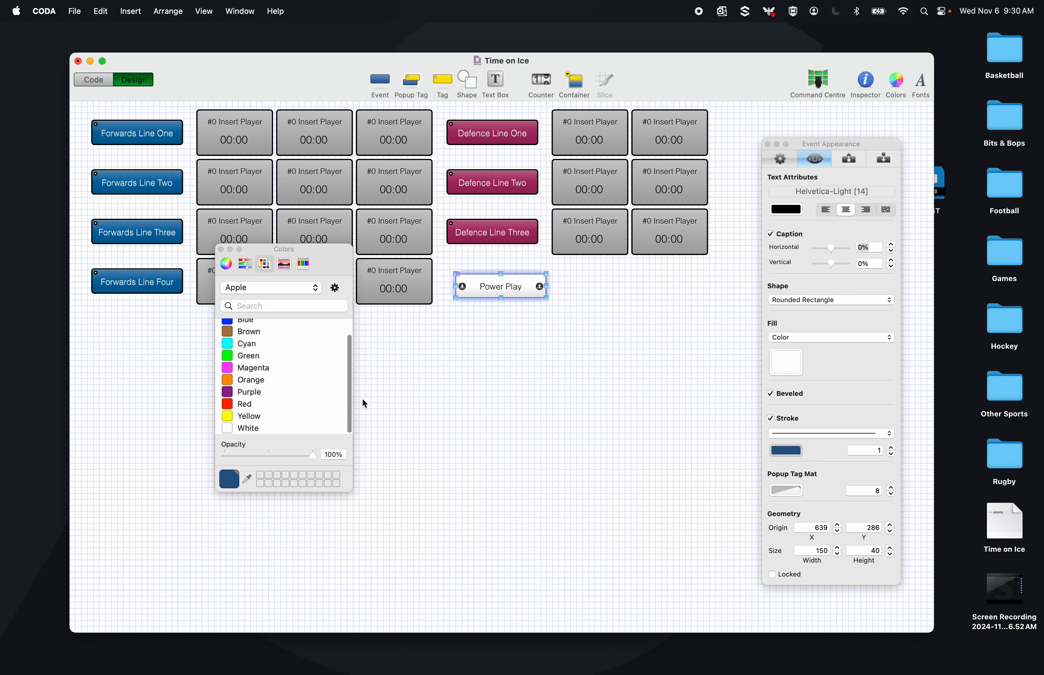
scroll(265, 394, "up", 3)
left_click(242, 327)
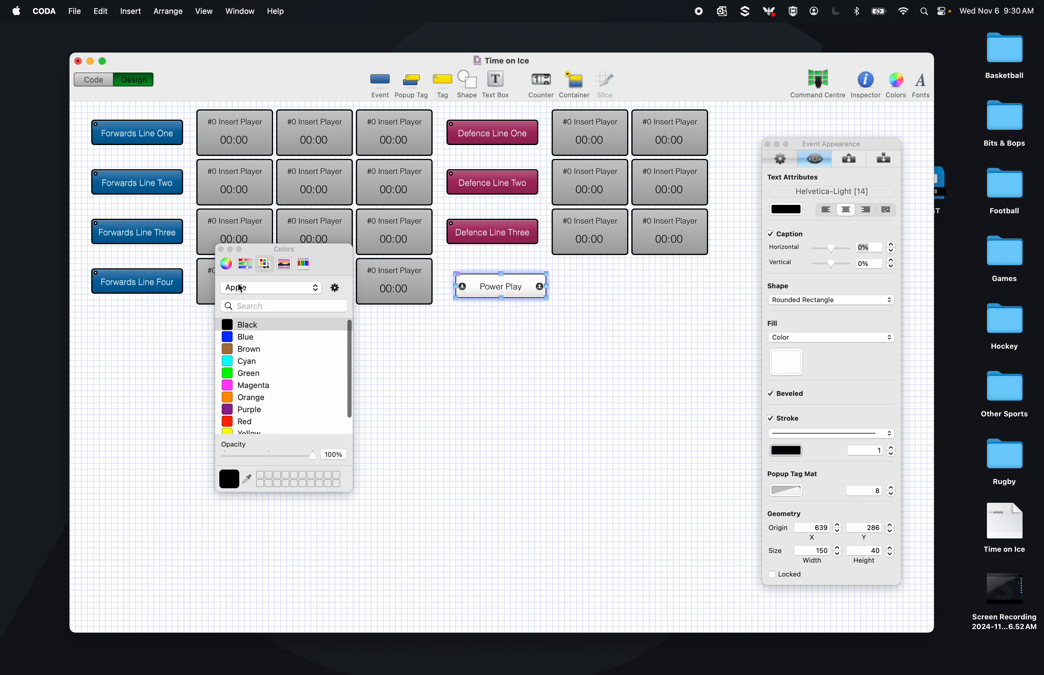
left_click(221, 249)
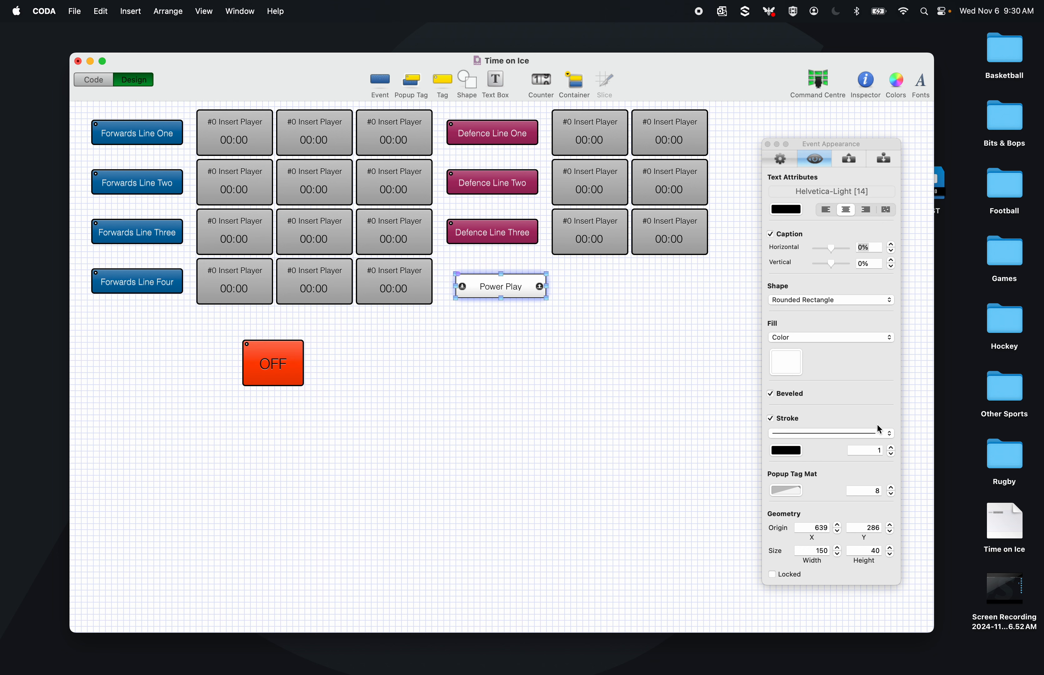
left_click(891, 447)
left_click(785, 159)
left_click(768, 144)
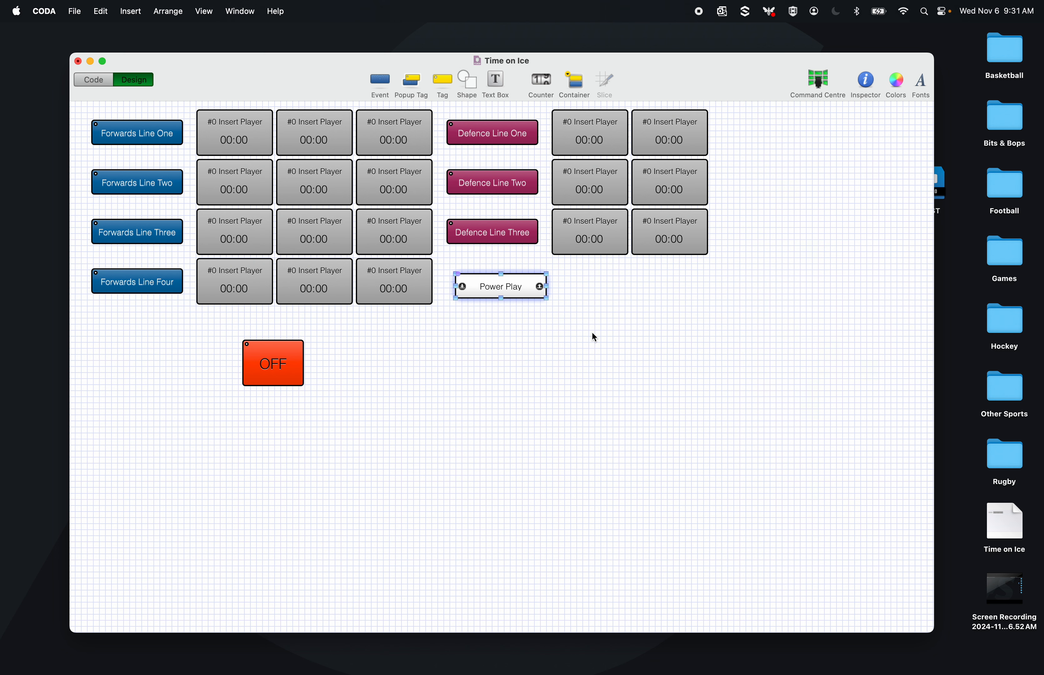
- Duplicate the Power Play event and place the copy beside the original on the same row with a small gap
left_click(591, 331)
left_click(522, 288)
key("super+c")
key("super+v")
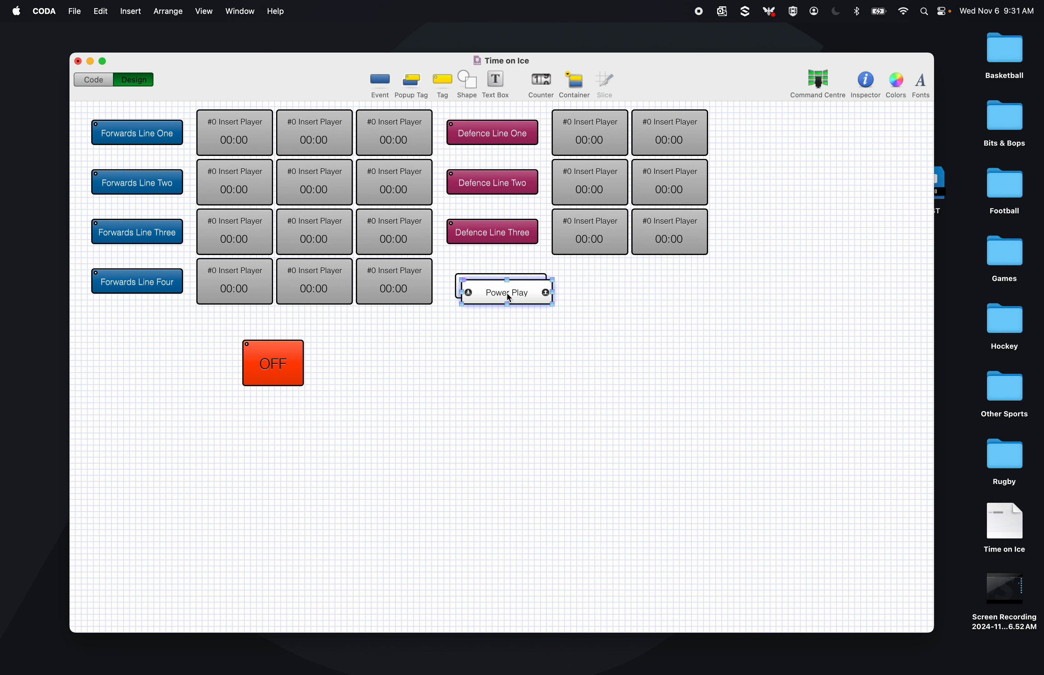
left_click_drag(504, 293, 594, 288)
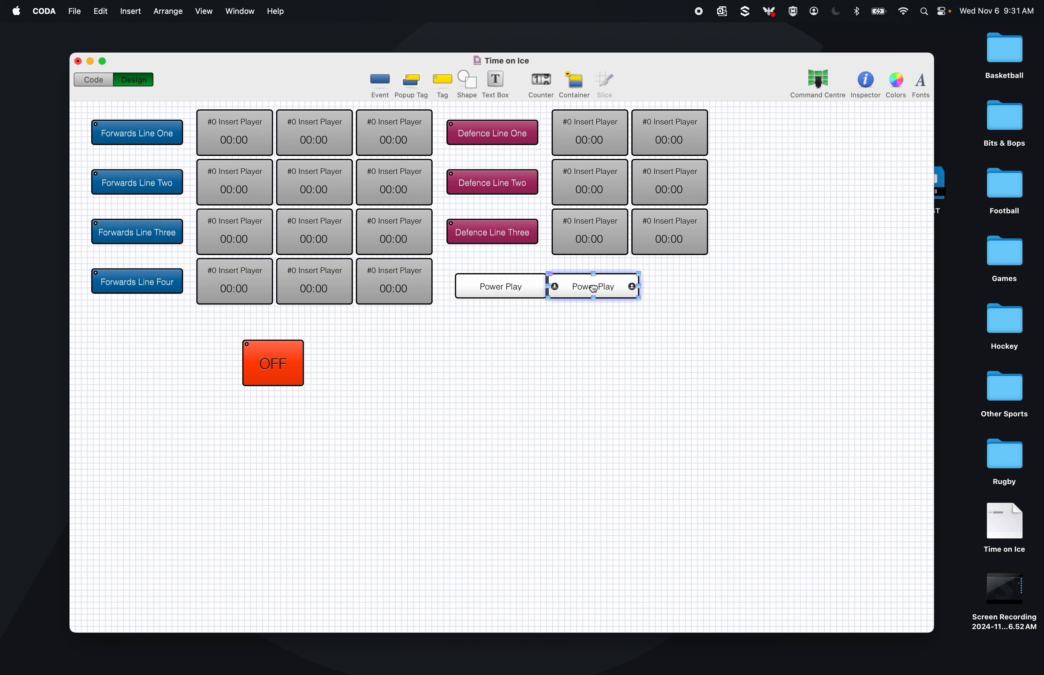
key("Right")
key("Right")
key("Right")
key("Right")
key("Right")
key("Right")
key("Right")
key("Right")
key("Right")
key("Right")
key("Right")
key("Right")
key("Right")
key("Right")
key("Right")
key("Right")
key("Right")
key("Right")
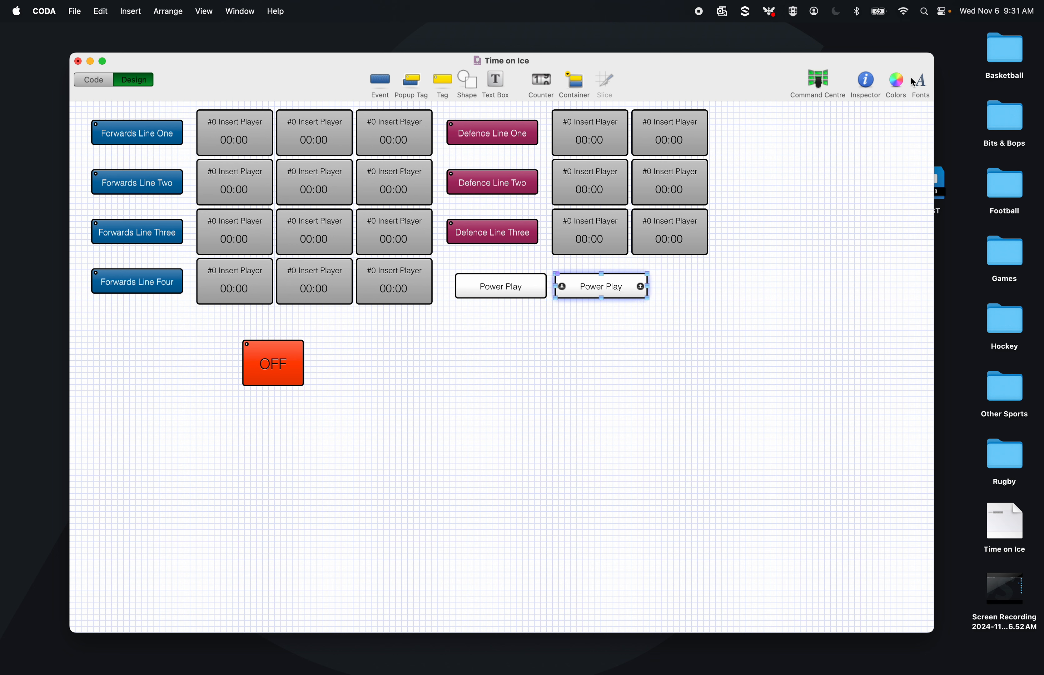
- Set the duplicated event's width to 150 and rename it Penalty Kill
left_click(869, 86)
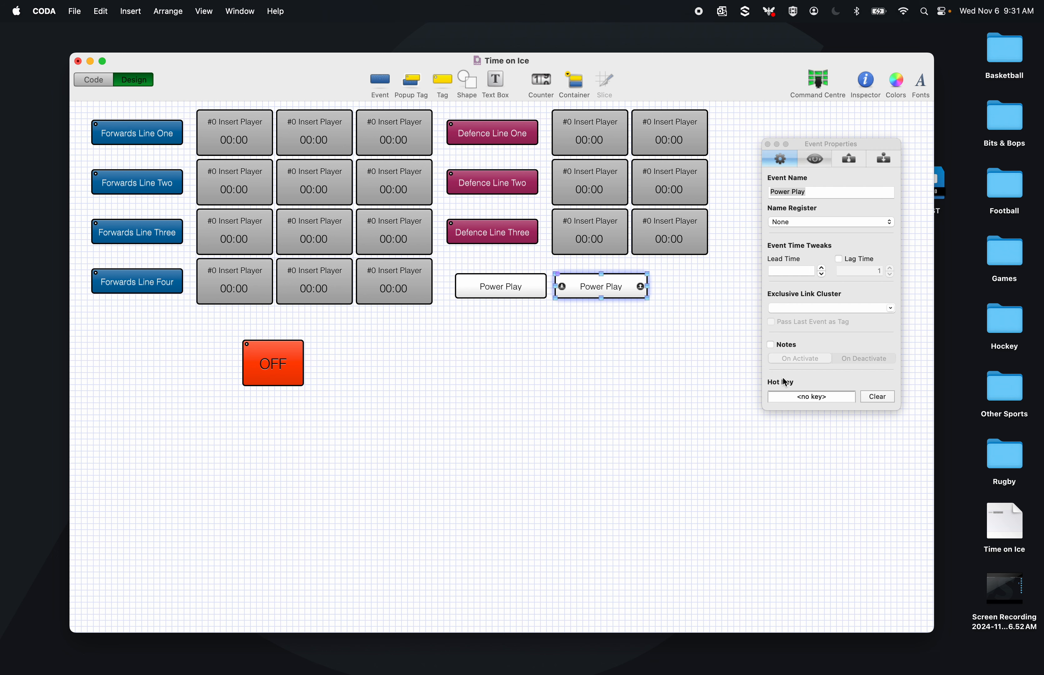
left_click(826, 166)
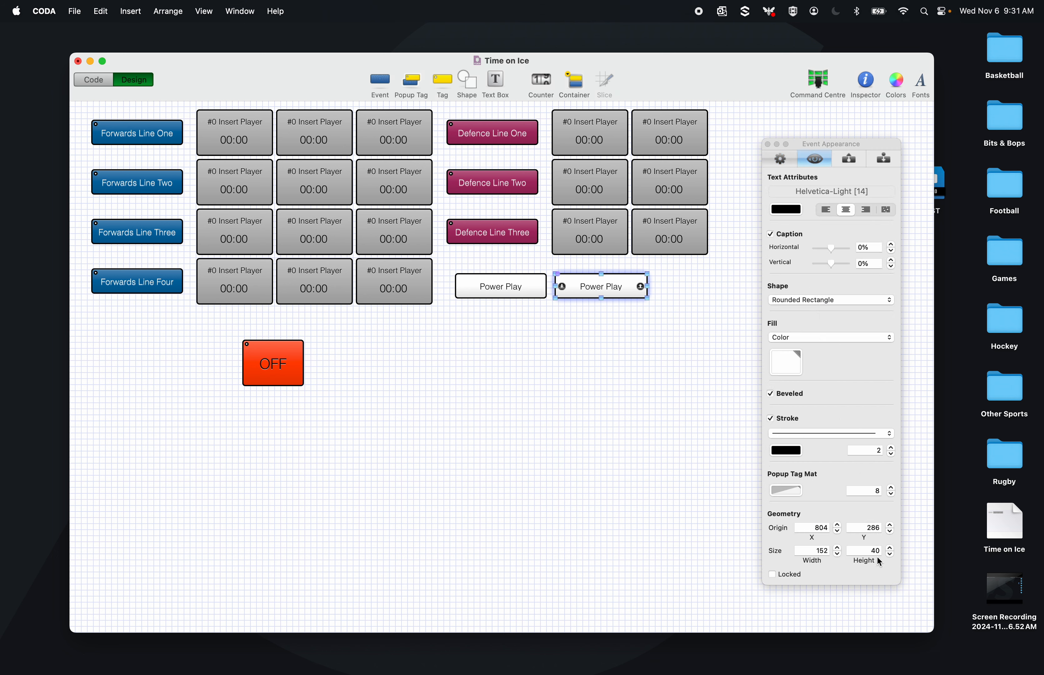
left_click(837, 554)
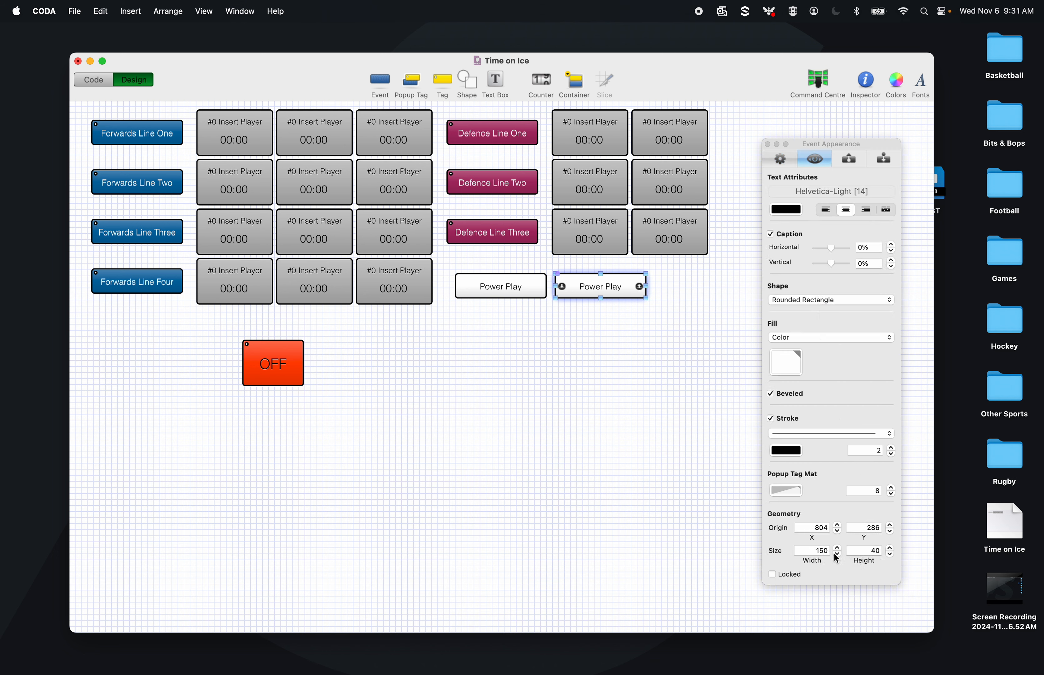
left_click(767, 144)
type("Penalty Kill")
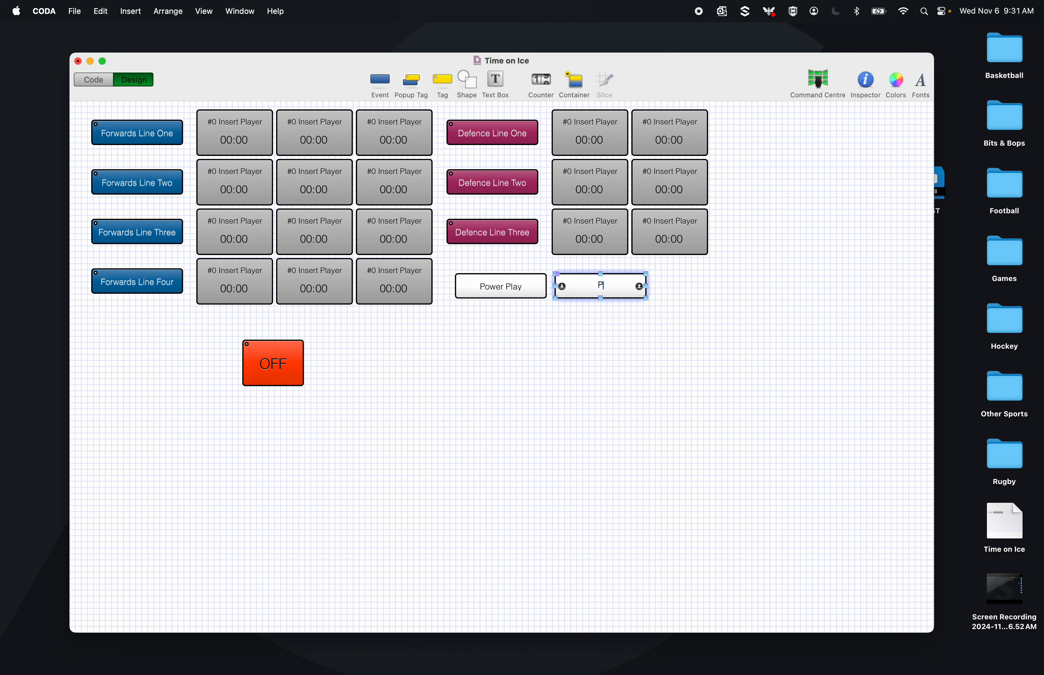
- Shift the Power Play and Penalty Kill events together slightly to the right beneath the defence lines
left_click(606, 326)
left_click_drag(697, 286, 610, 286)
left_click(608, 361)
- Link the OFF button to the Power Play and Penalty Kill events, alongside its existing links to the player events
left_click(285, 363)
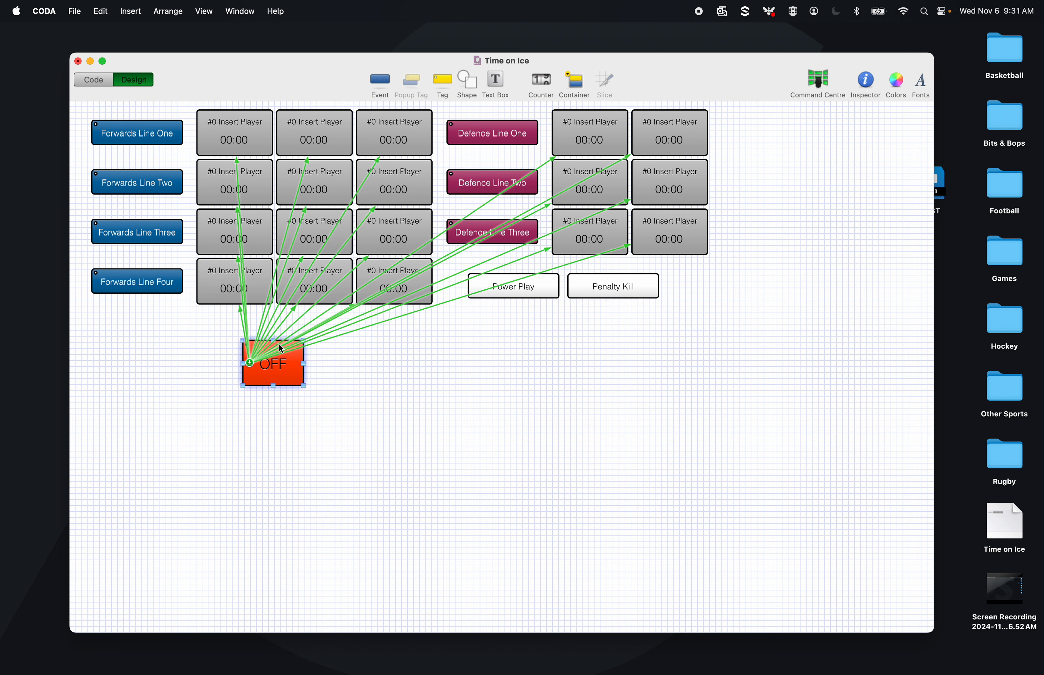
left_click_drag(354, 349, 513, 286)
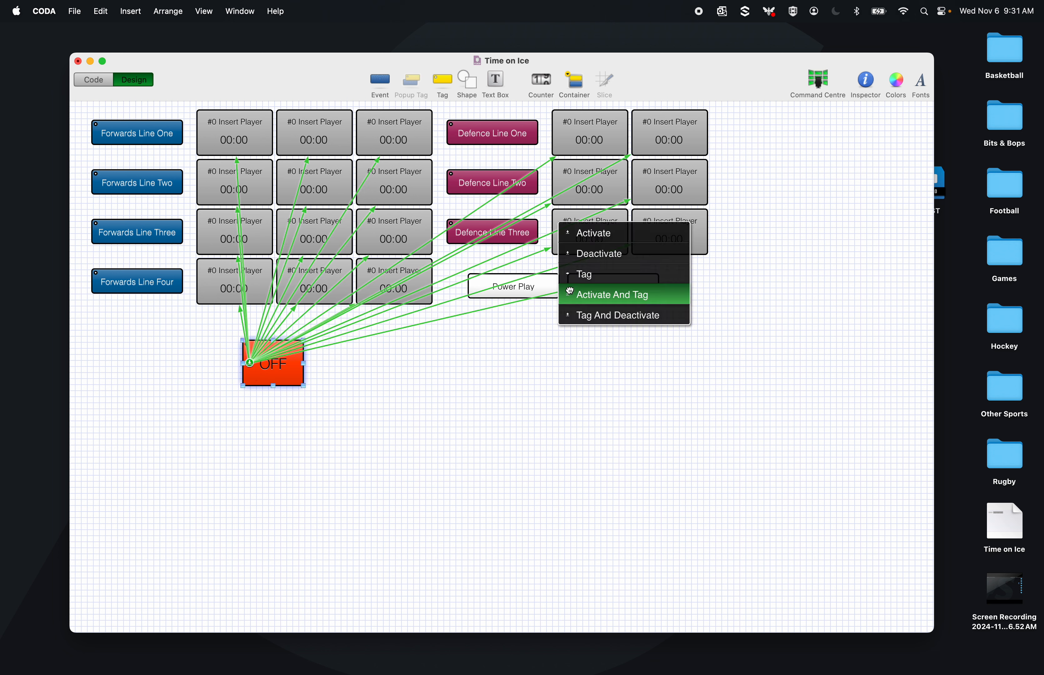
left_click(532, 262)
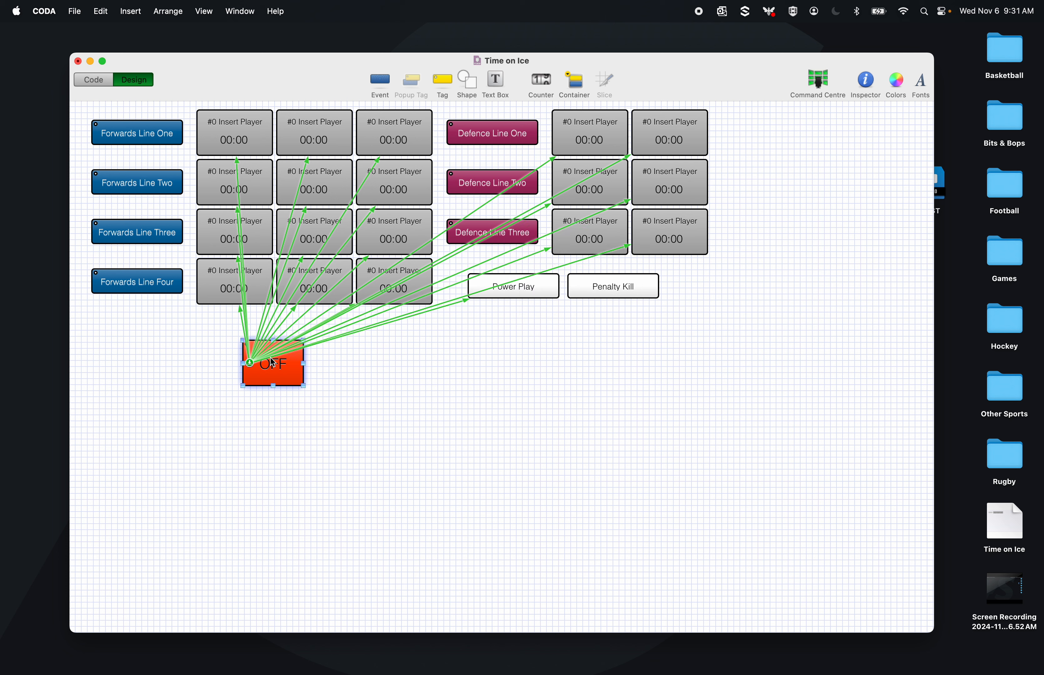
left_click_drag(250, 363, 534, 308)
left_click_drag(629, 279, 647, 243)
left_click(506, 345)
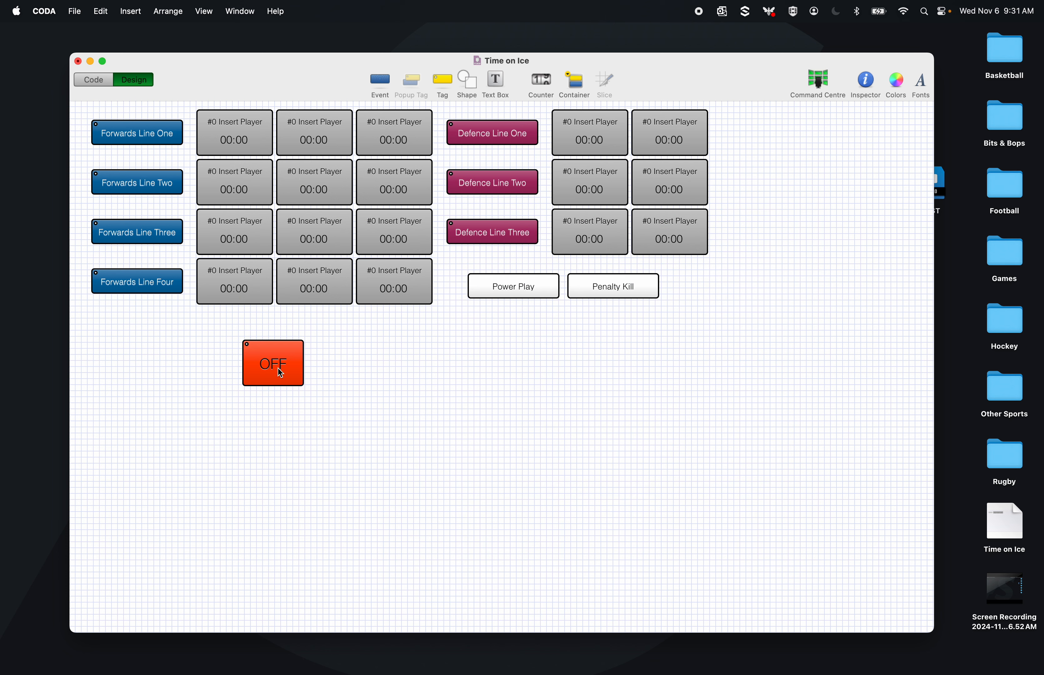
- Move the OFF button beneath the Forwards Line Four tag and shrink the form window to fit around the buttons
left_click_drag(278, 367, 150, 353)
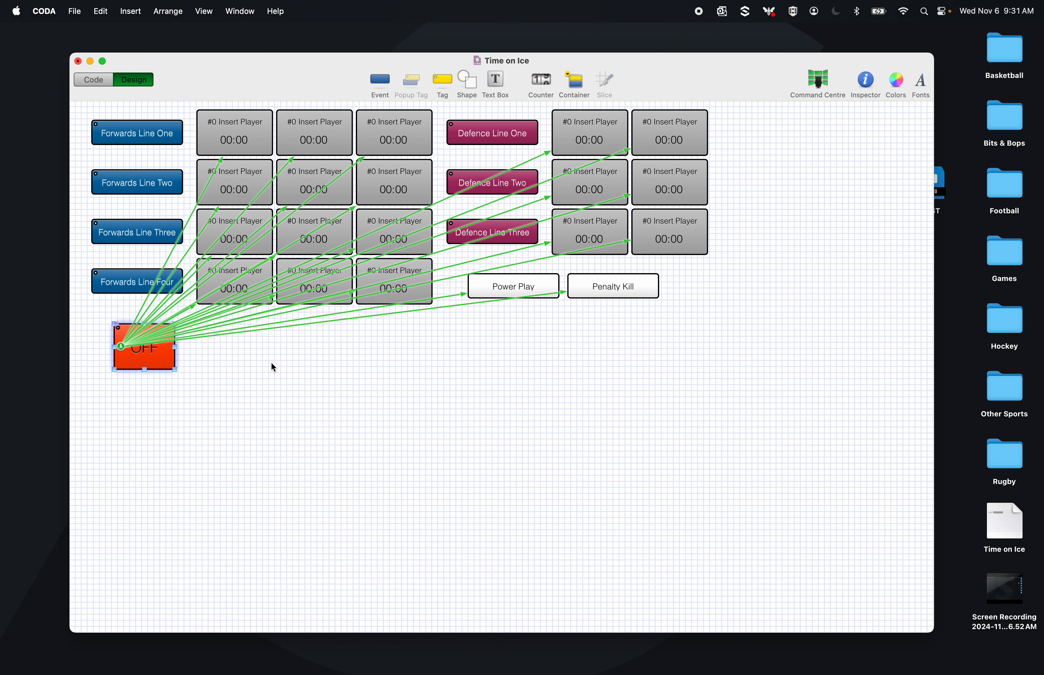
left_click(273, 365)
left_click_drag(926, 628, 733, 601)
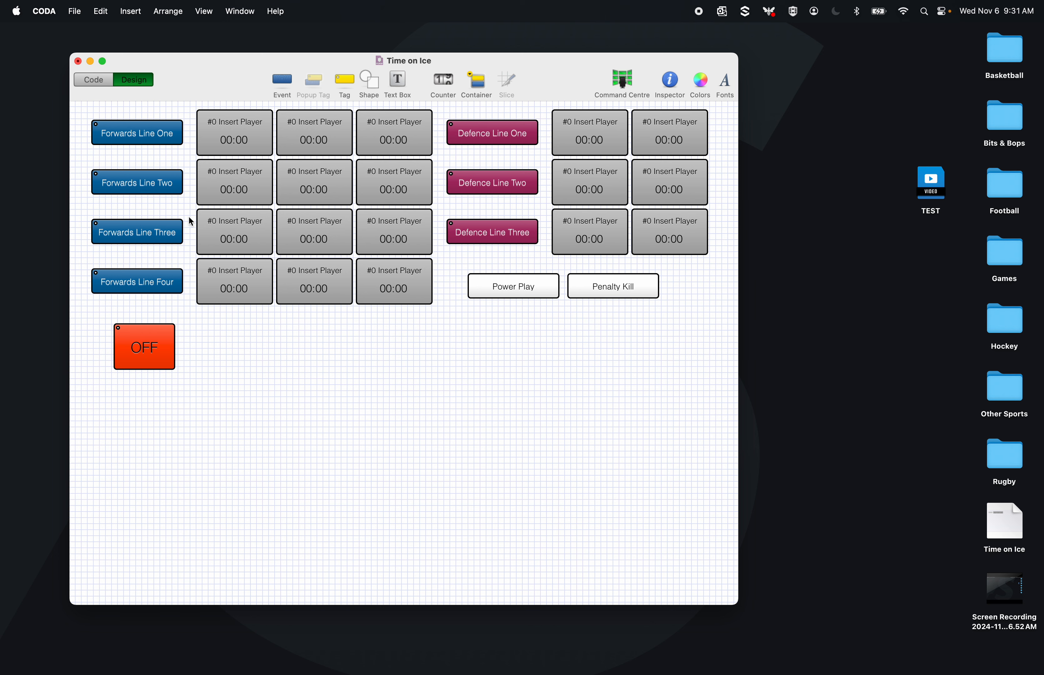
- Save the form and start the coding timer in Code mode with the Coding History closed
key("super+s")
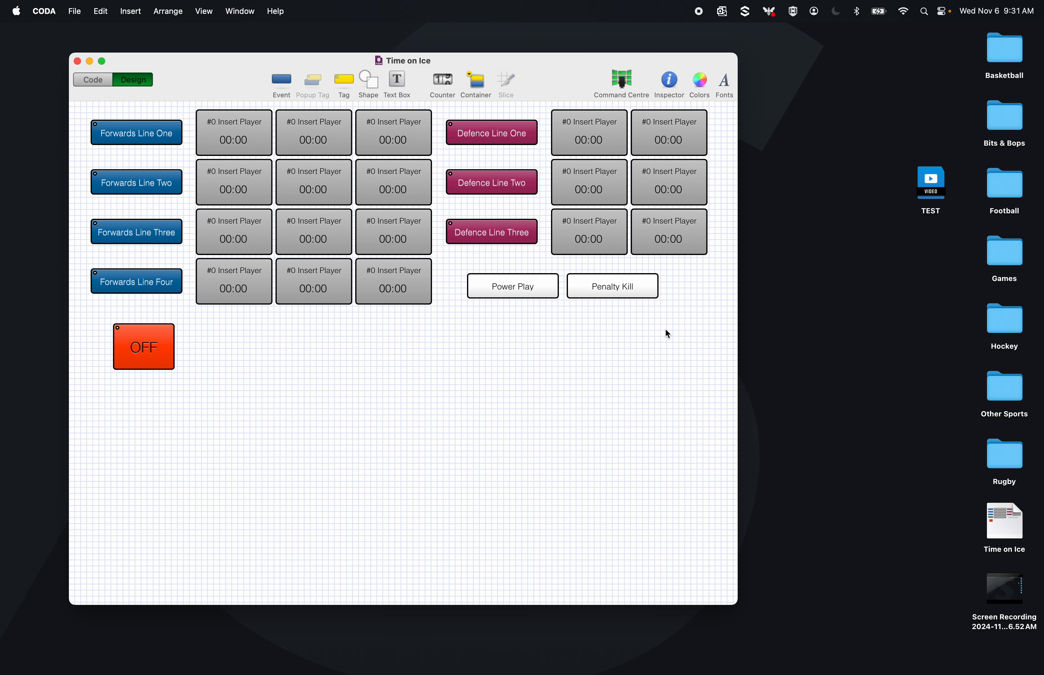
left_click(106, 80)
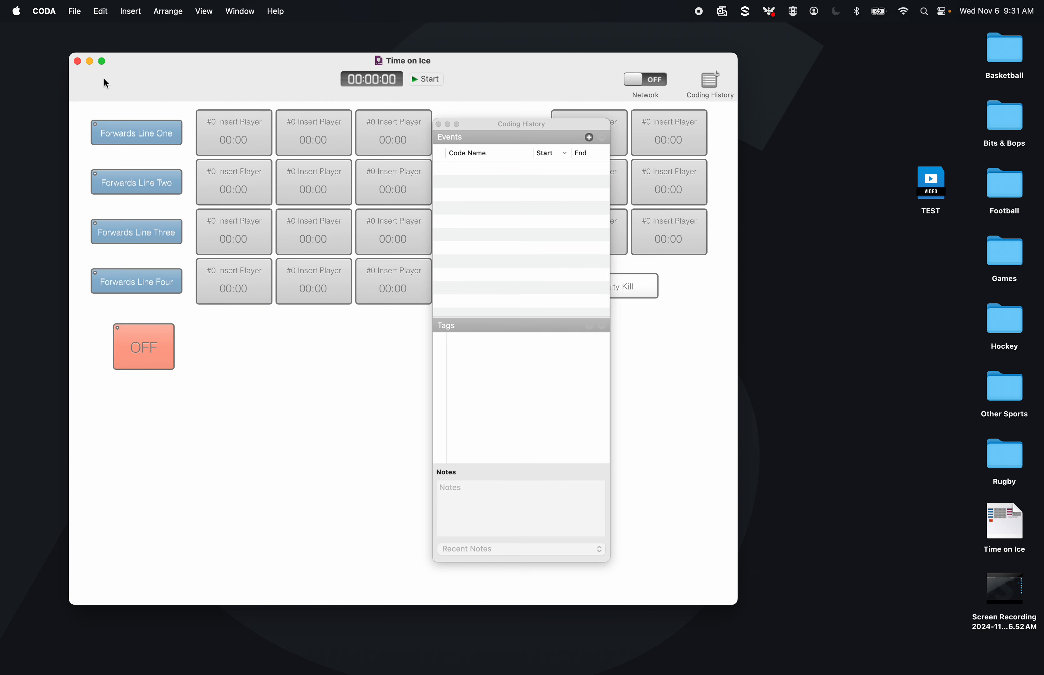
left_click(438, 124)
left_click(431, 80)
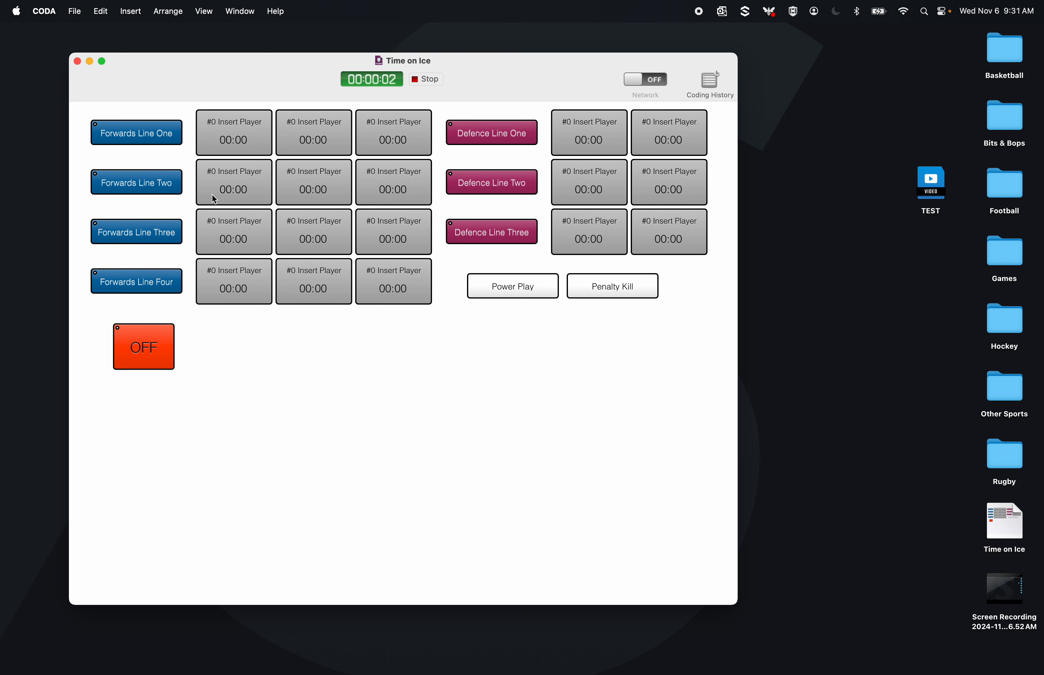
- Test the forwards tags by activating Forwards Line One, Two, Three and Four in turn
left_click(150, 138)
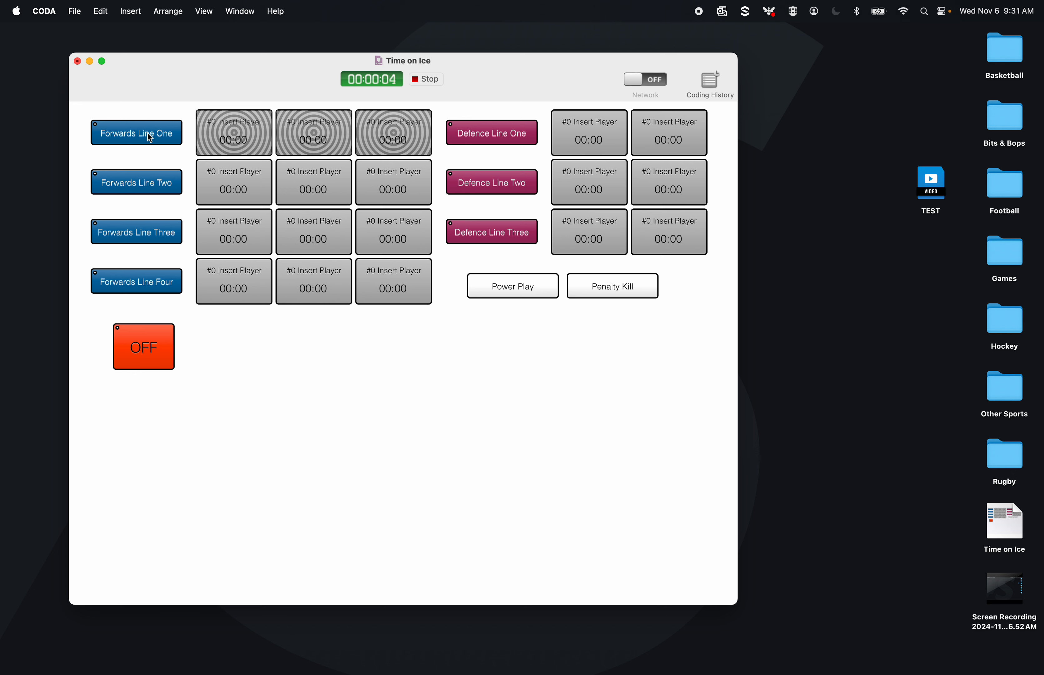
left_click(140, 182)
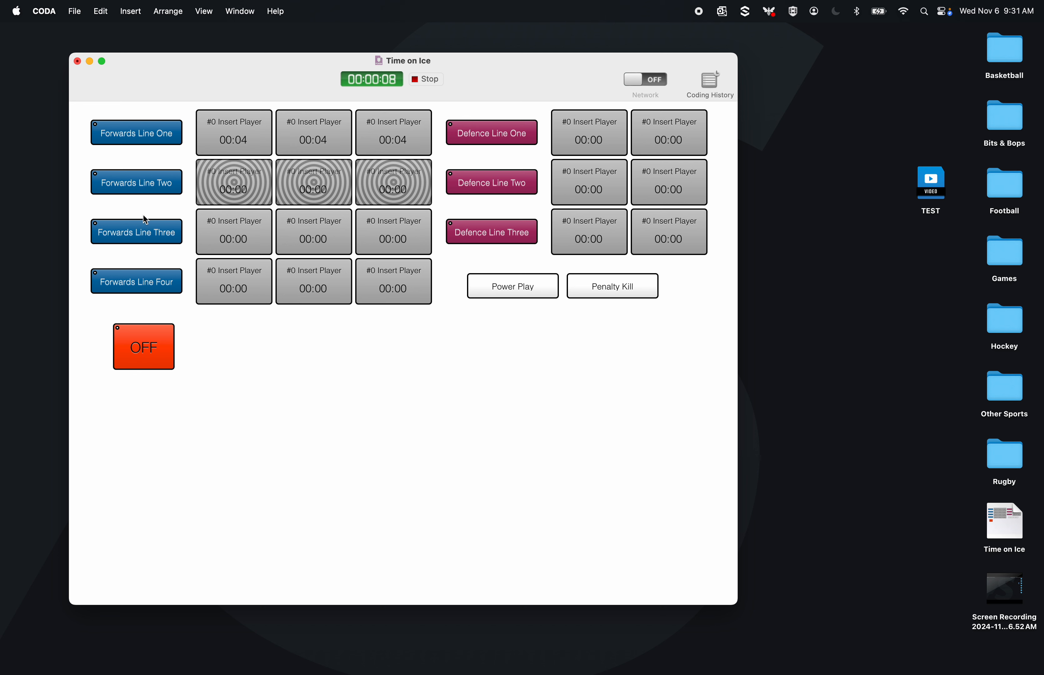
left_click(143, 231)
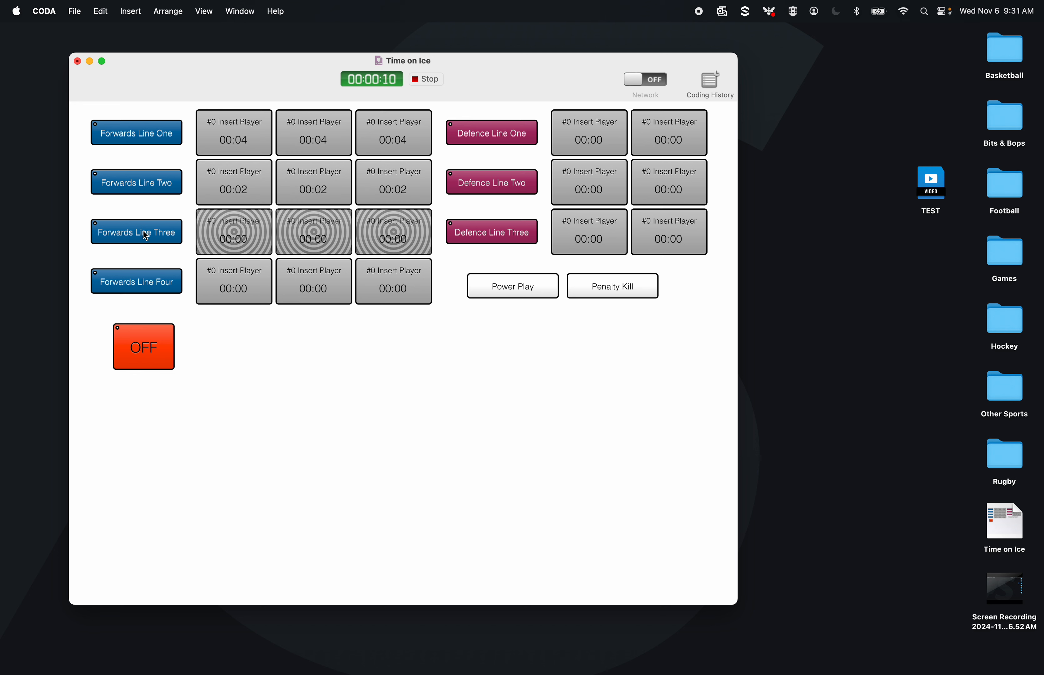
left_click(147, 281)
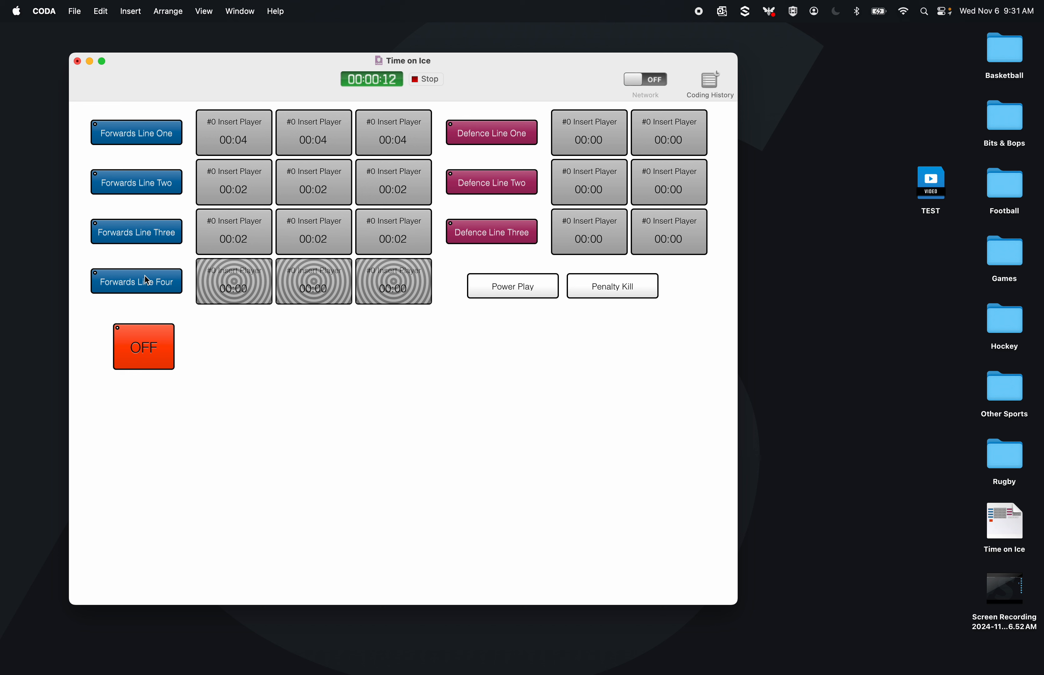
- Activate Defence Lines Two, One and Three in turn, and stop all running player timers with OFF
left_click(490, 184)
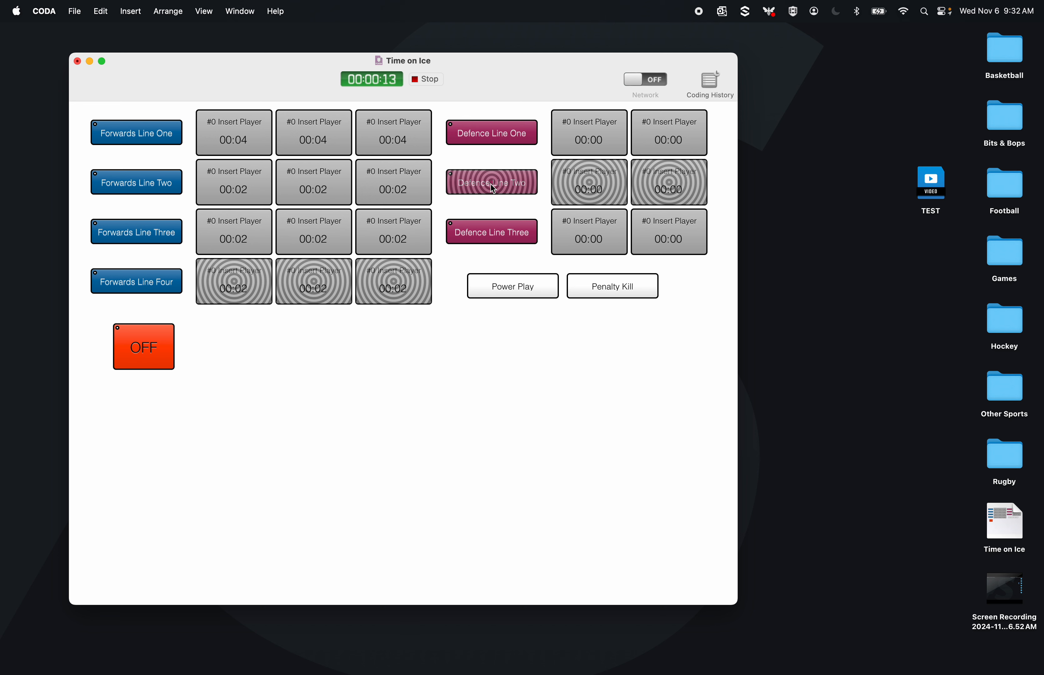
left_click(506, 133)
left_click(500, 225)
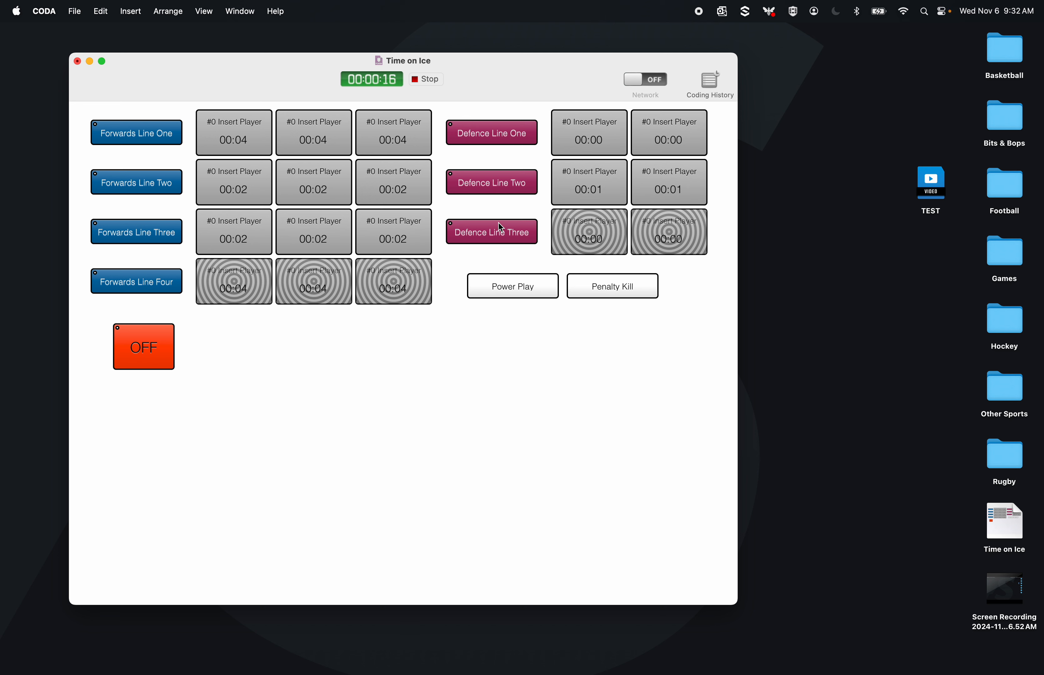
left_click(126, 356)
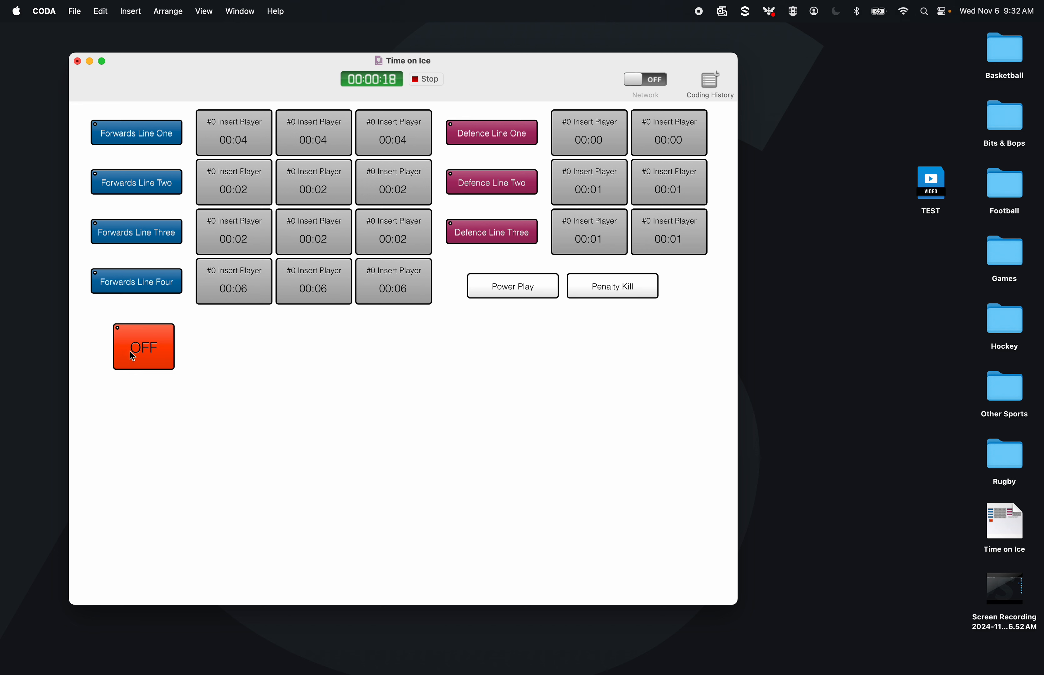
- Start individual timers for the first Line Four, second Line Two and third Line Three forwards, first Line Two defender and second Line One defender
left_click(232, 284)
left_click(339, 198)
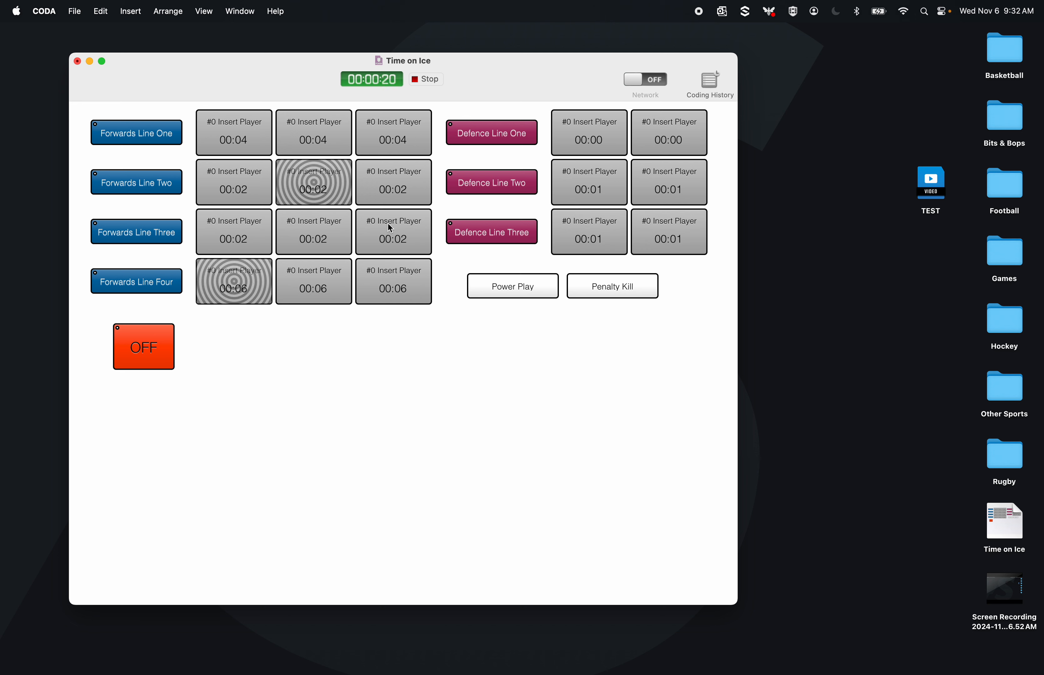
left_click(388, 223)
left_click(563, 203)
left_click(670, 145)
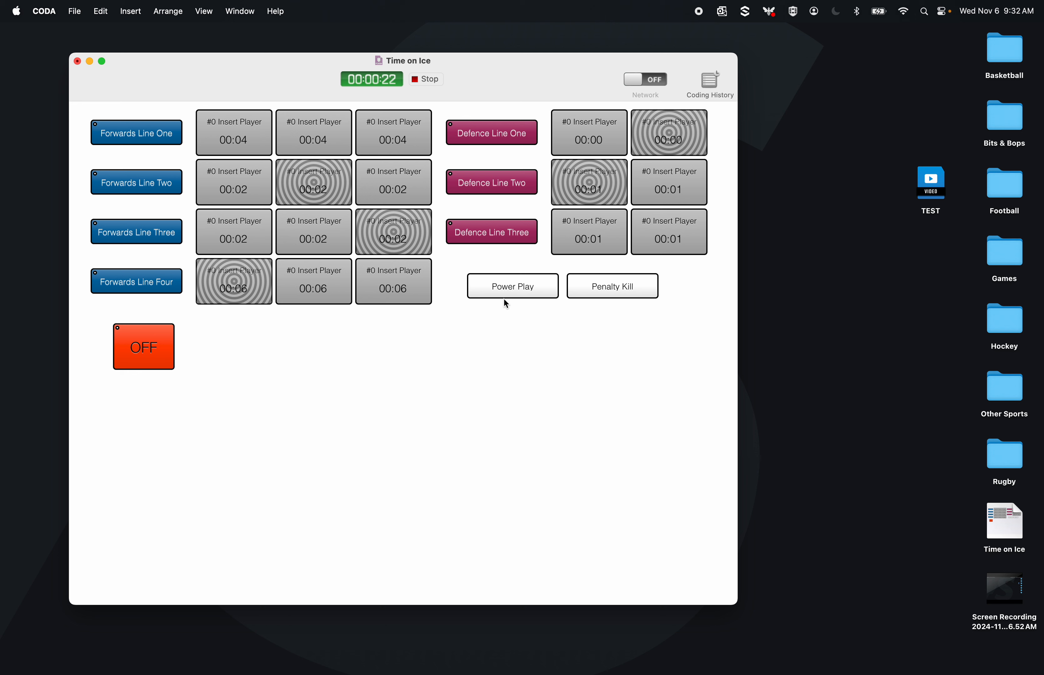
- Activate Forwards Lines Two and Three in turn, and swap Line Three's middle player for Line One's middle player
left_click(161, 185)
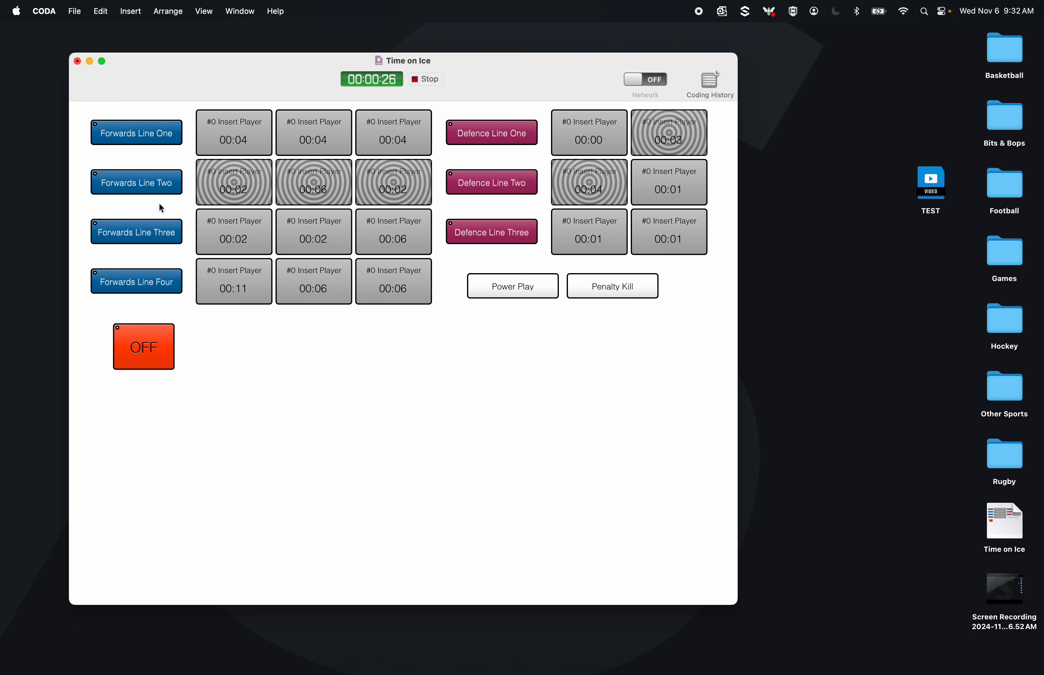
left_click(151, 235)
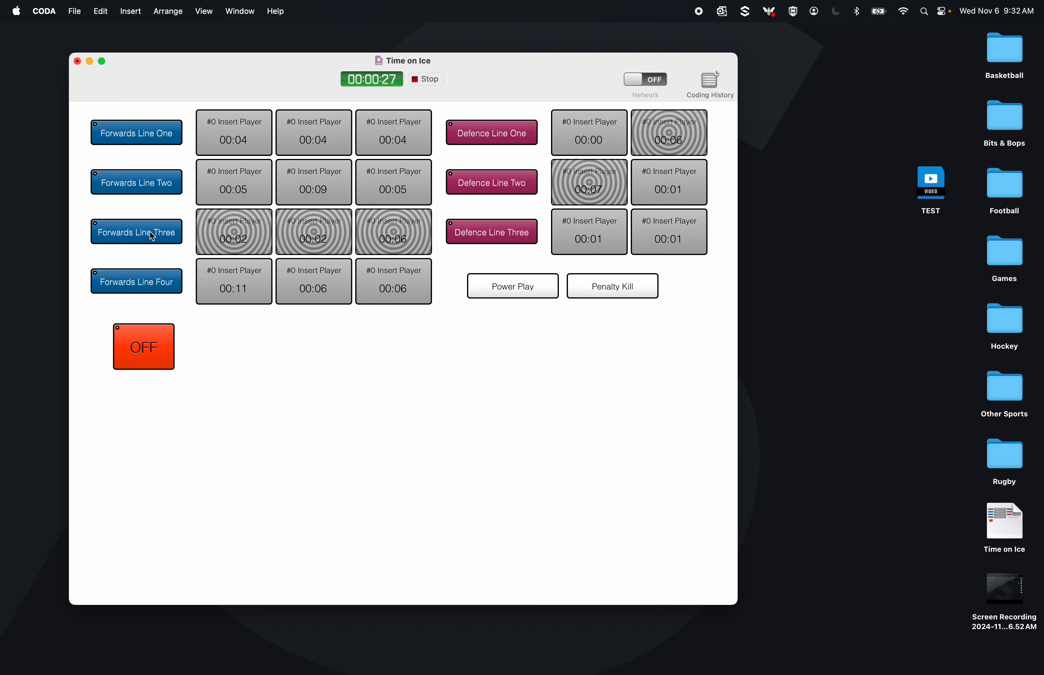
left_click(325, 188)
left_click(311, 224)
left_click(312, 146)
left_click(312, 172)
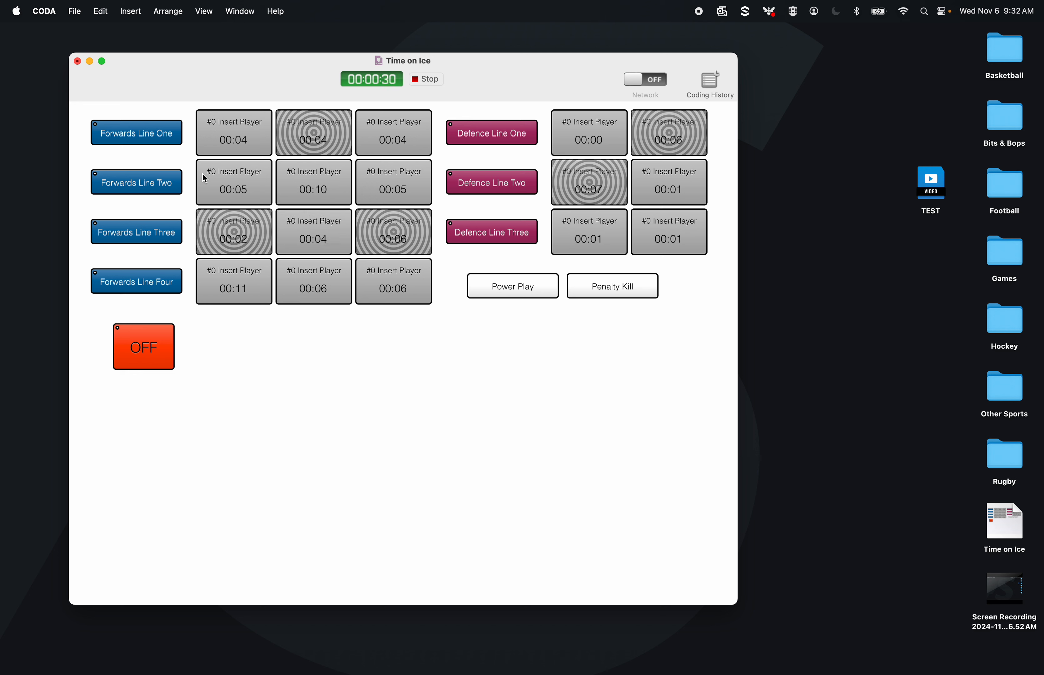
- Activate Forwards Line Four with Power Play and Penalty Kill, and switch to Forwards Line Three and back to Line Four
left_click(153, 283)
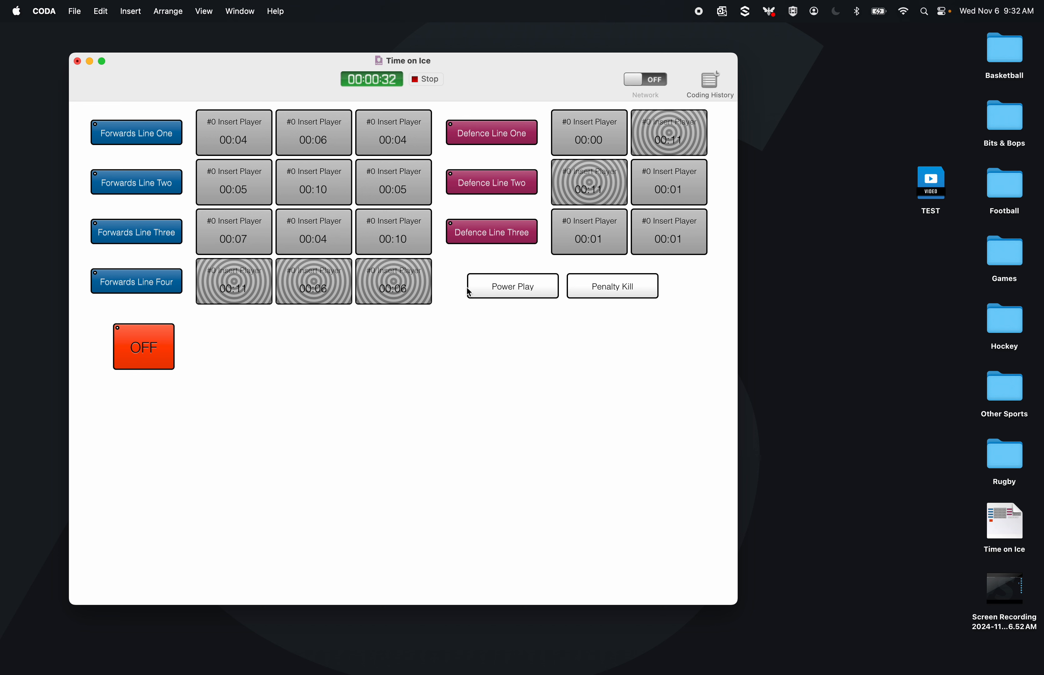
left_click(486, 289)
left_click(635, 280)
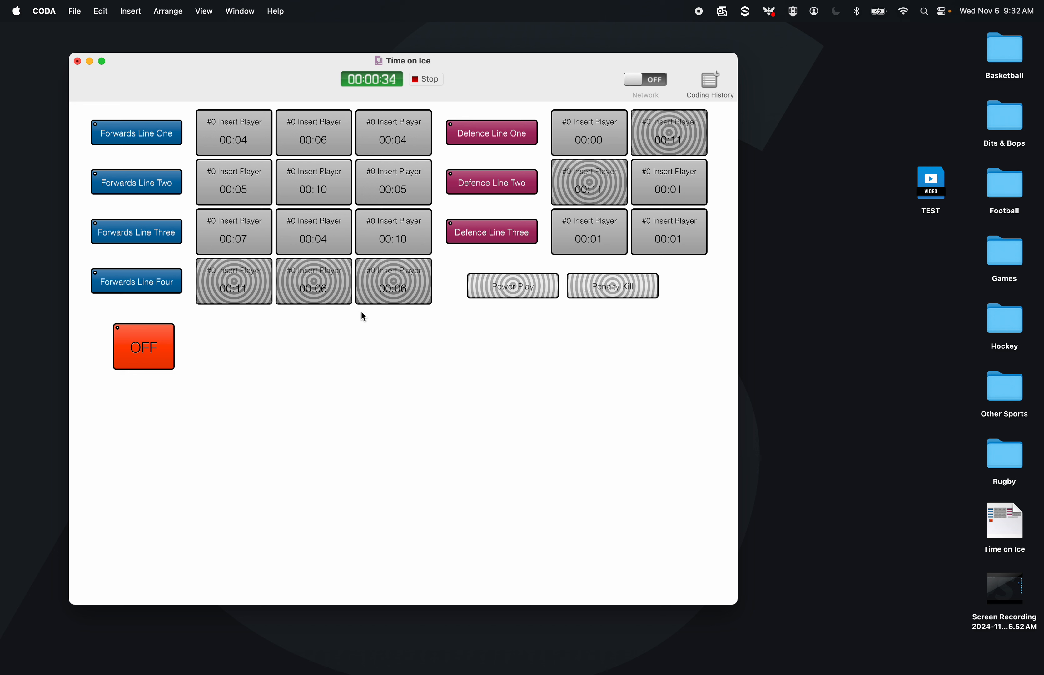
left_click(132, 233)
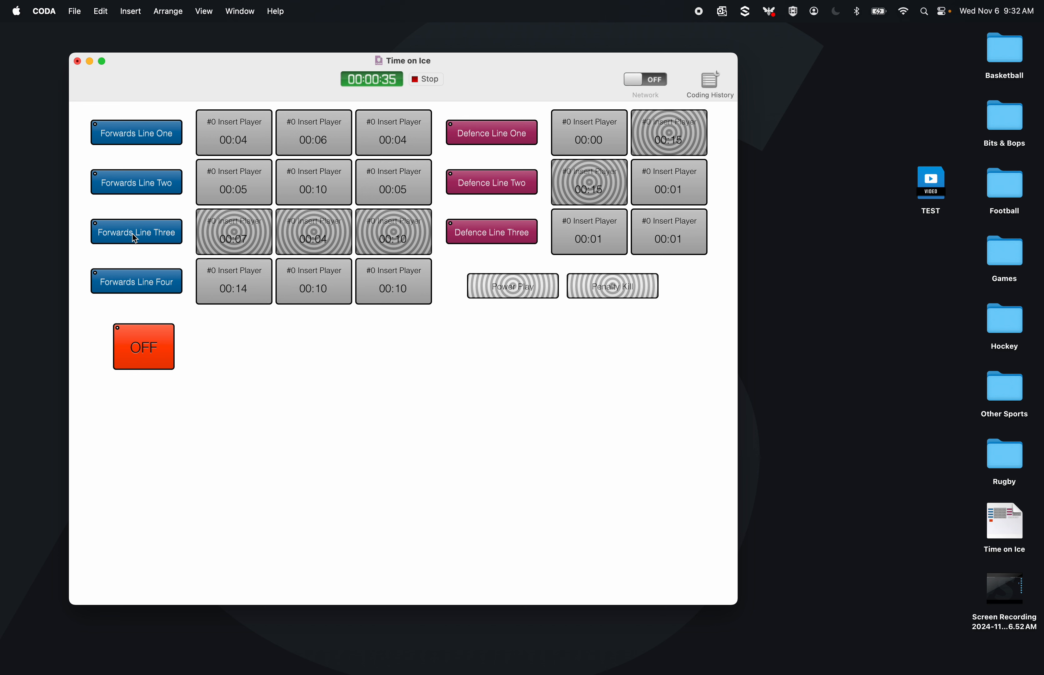
left_click(137, 279)
- Activate Defence Lines Three, Two and One in turn while Power Play and Penalty Kill keep running
left_click(491, 228)
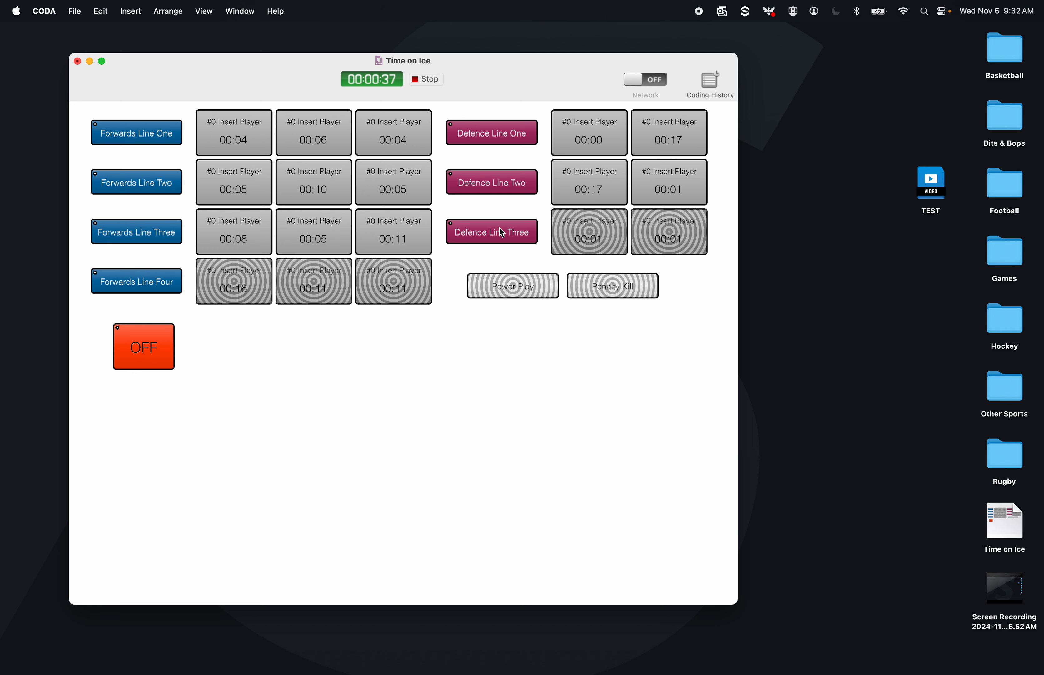
left_click(510, 182)
left_click(521, 131)
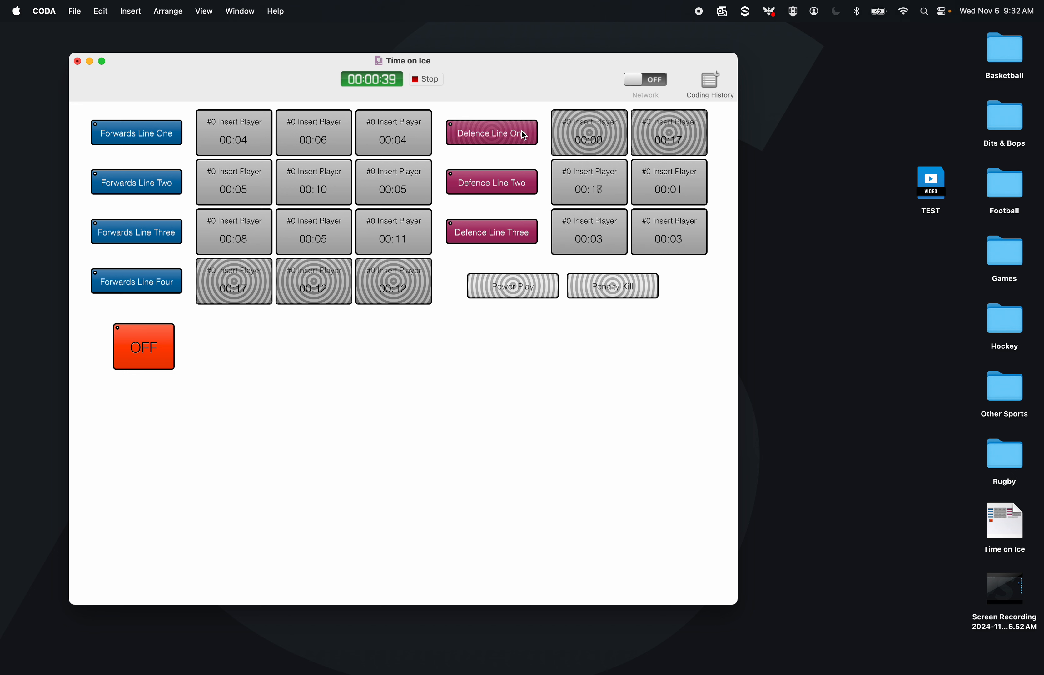
- Swap Defence Line One's first player for Defence Line Two's second player, and stop all running events with OFF
left_click(657, 191)
left_click(571, 140)
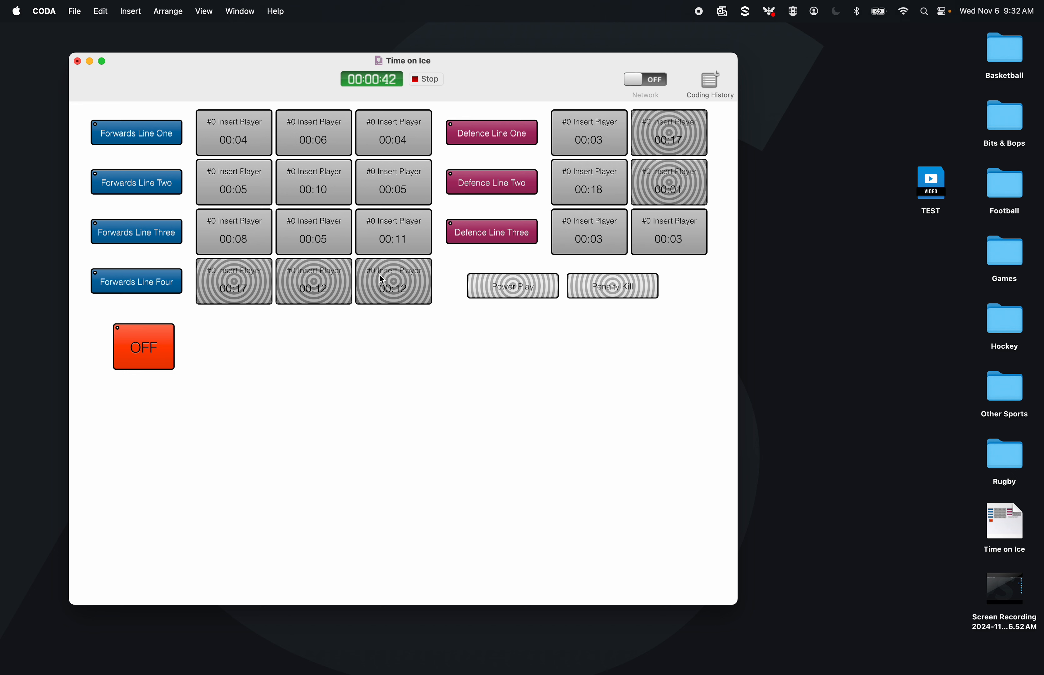
left_click(157, 354)
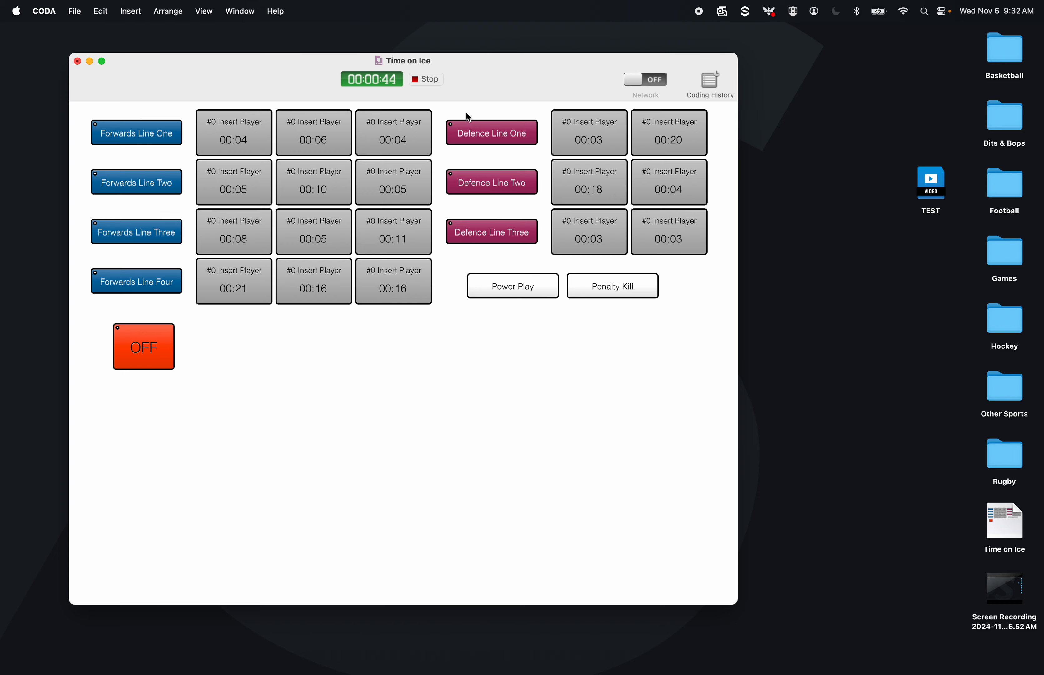
- Stop the coding session and save it to the Desktop as Hockey XML in Sportstec XML format
left_click(438, 80)
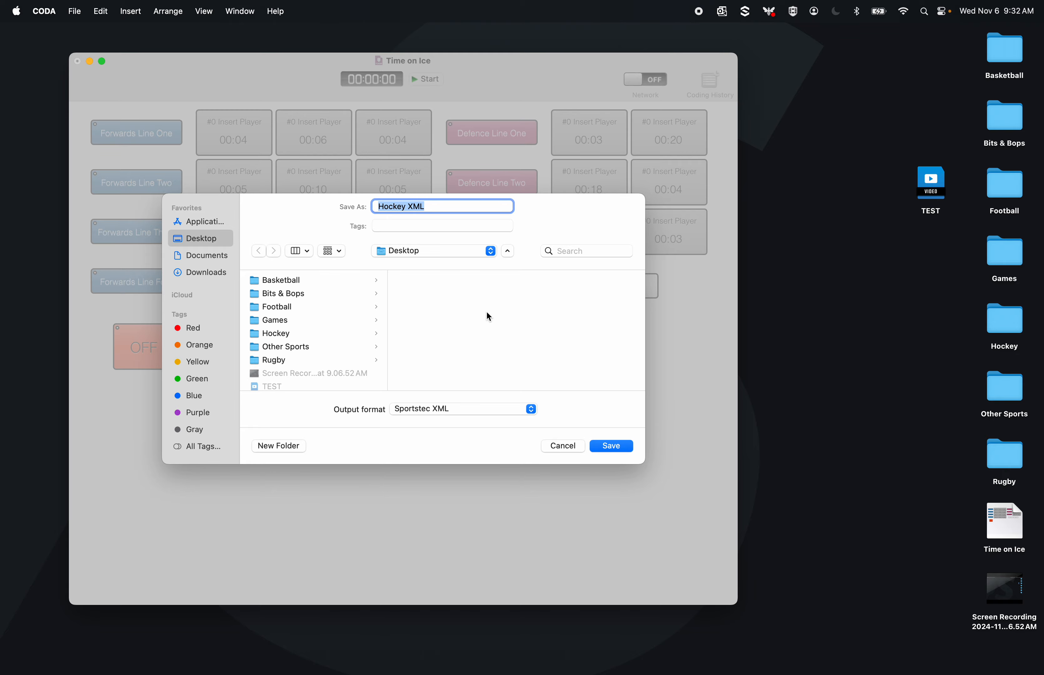
key("Return")
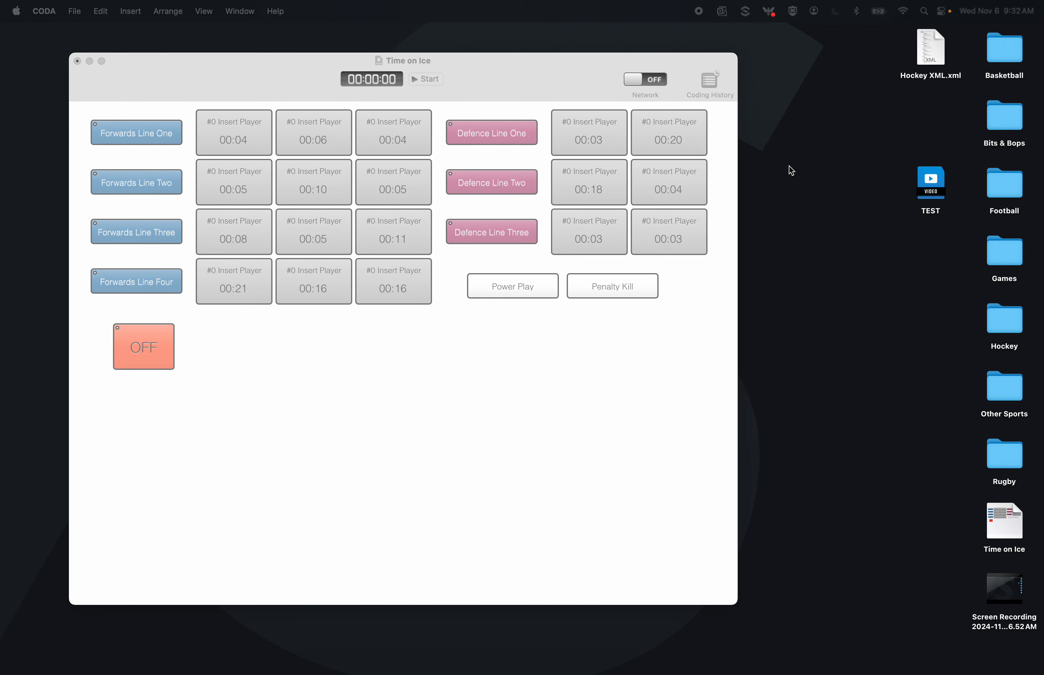
- Close the Time on Ice form window
left_click(554, 46)
left_click(93, 46)
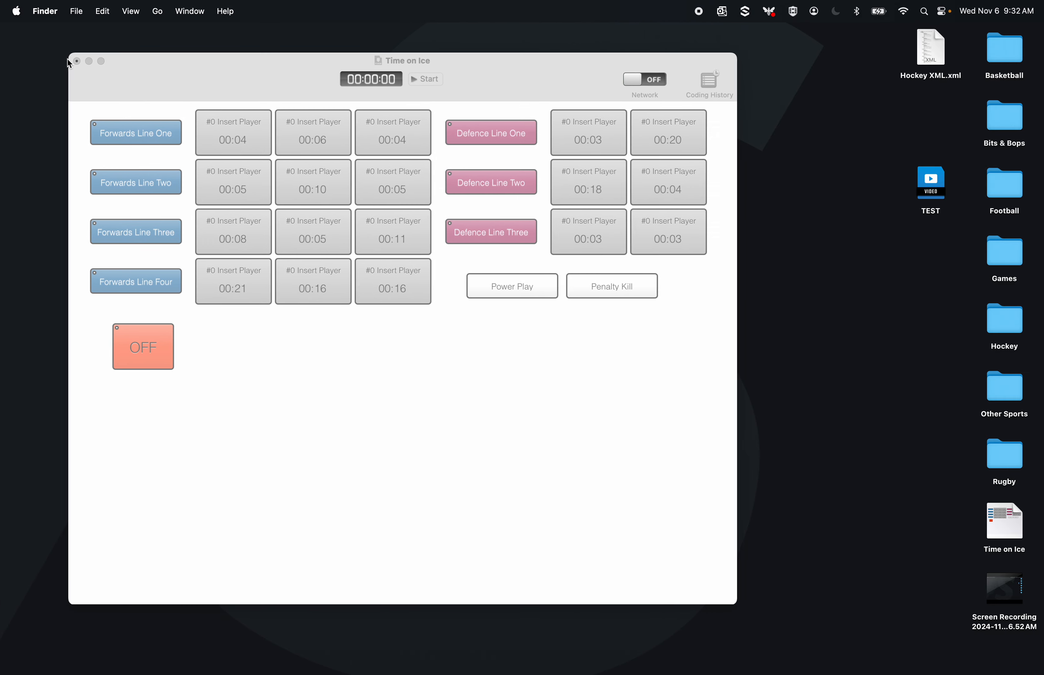
left_click(77, 61)
left_click(418, 368)
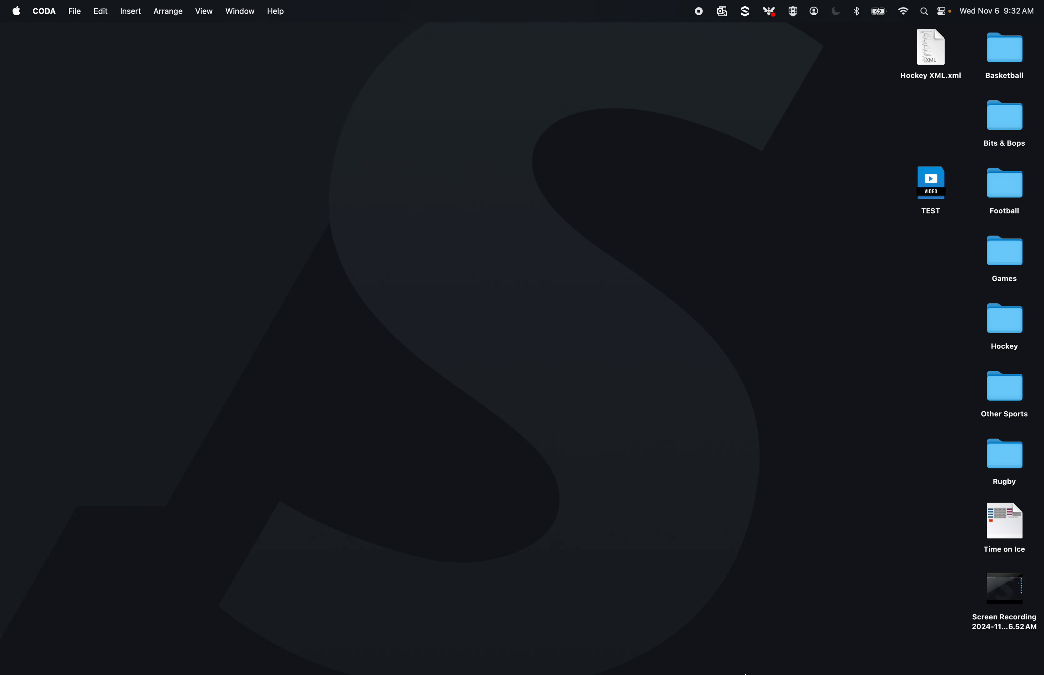
- Bring up CODA's start window, select the Time on Ice file on the desktop and open the Command Centre
mouse_move(837, 672)
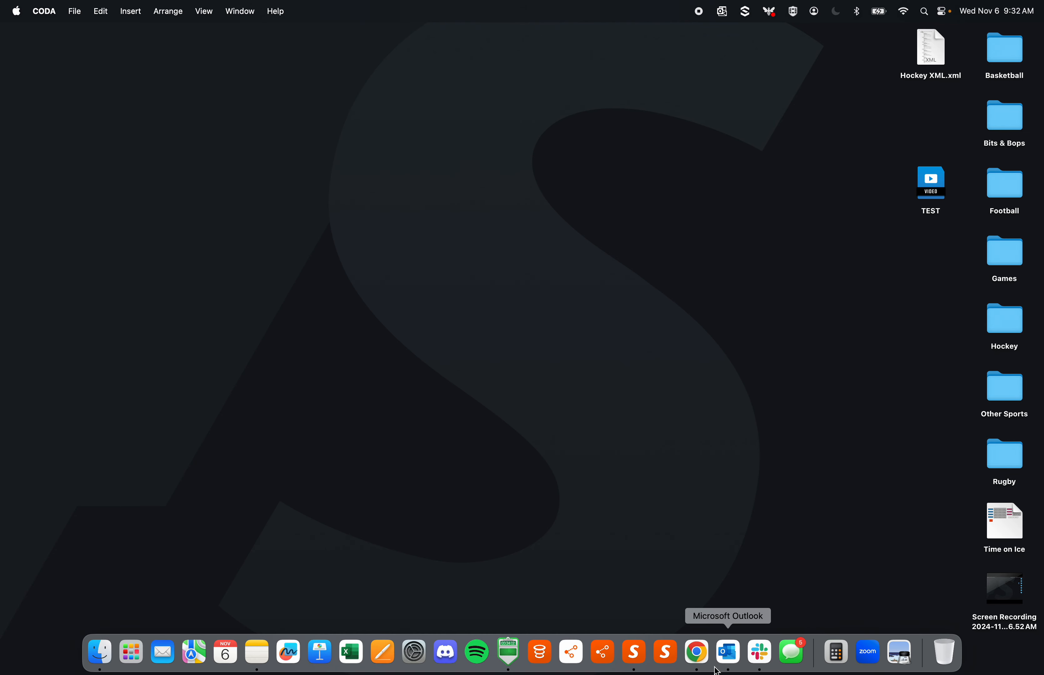
left_click(510, 656)
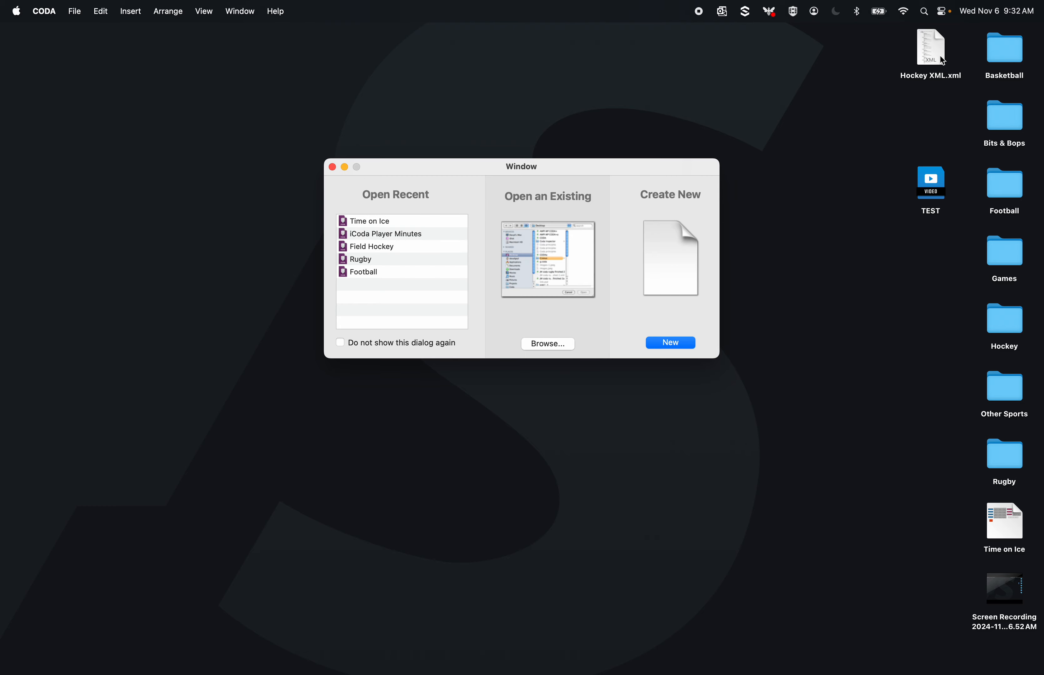
left_click_drag(1000, 526, 397, 323)
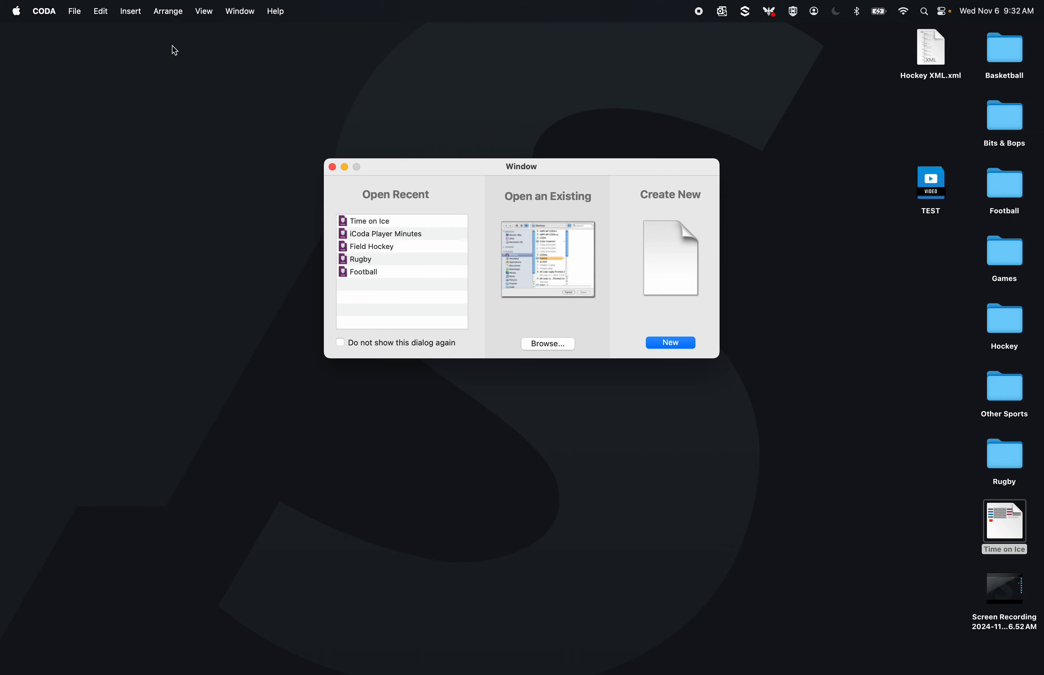
left_click(44, 11)
left_click(48, 119)
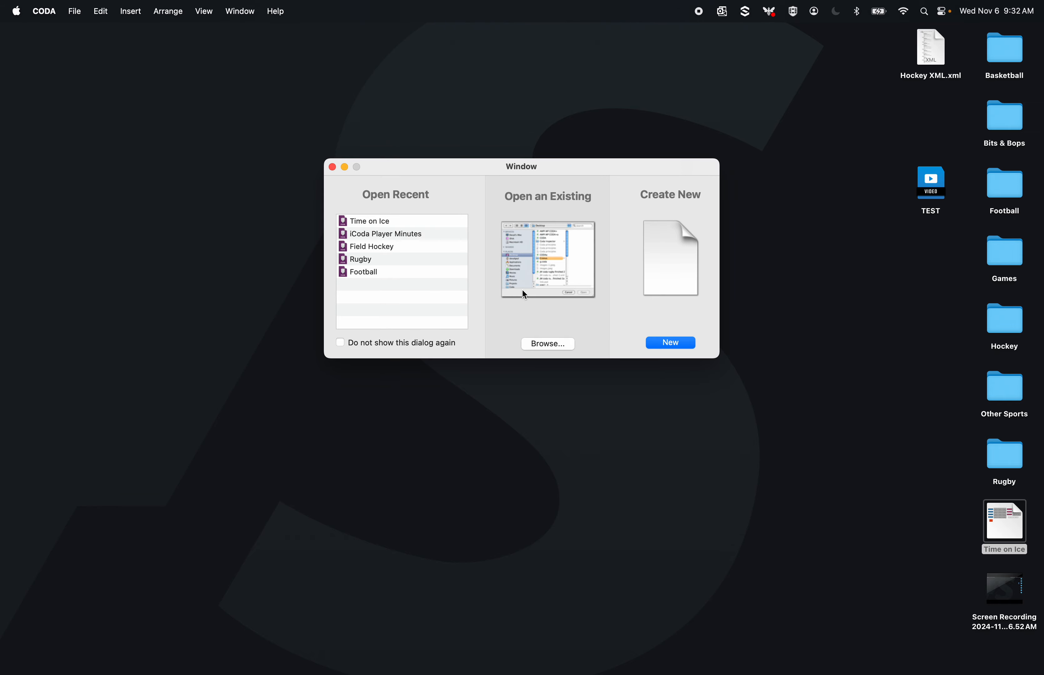
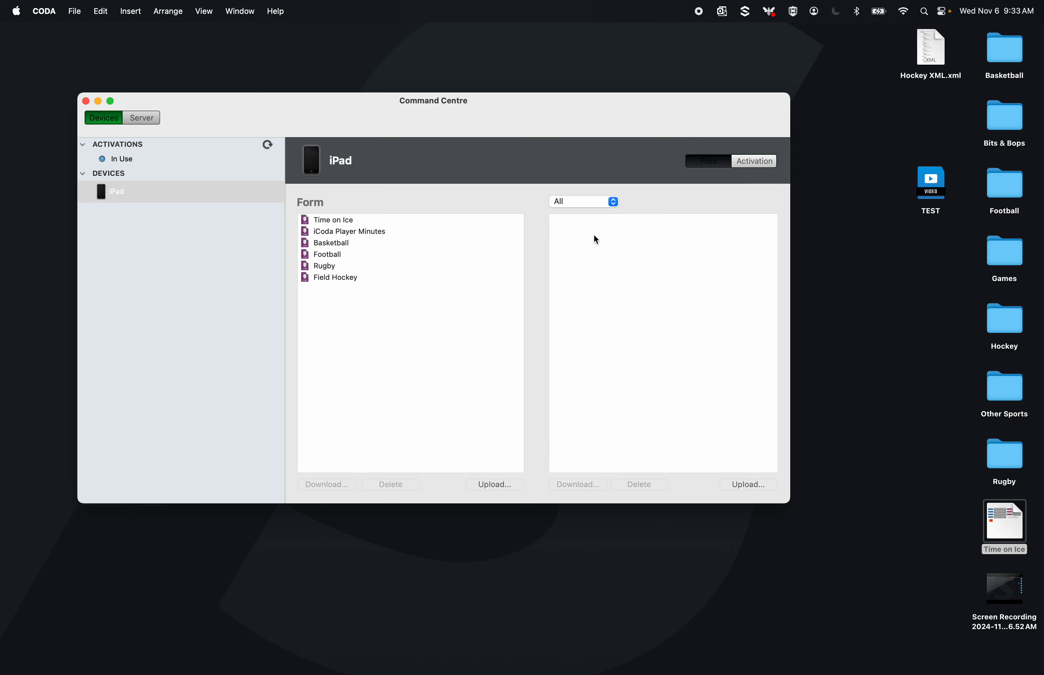
- Close the Command Centre and CODA's start window
left_click(87, 101)
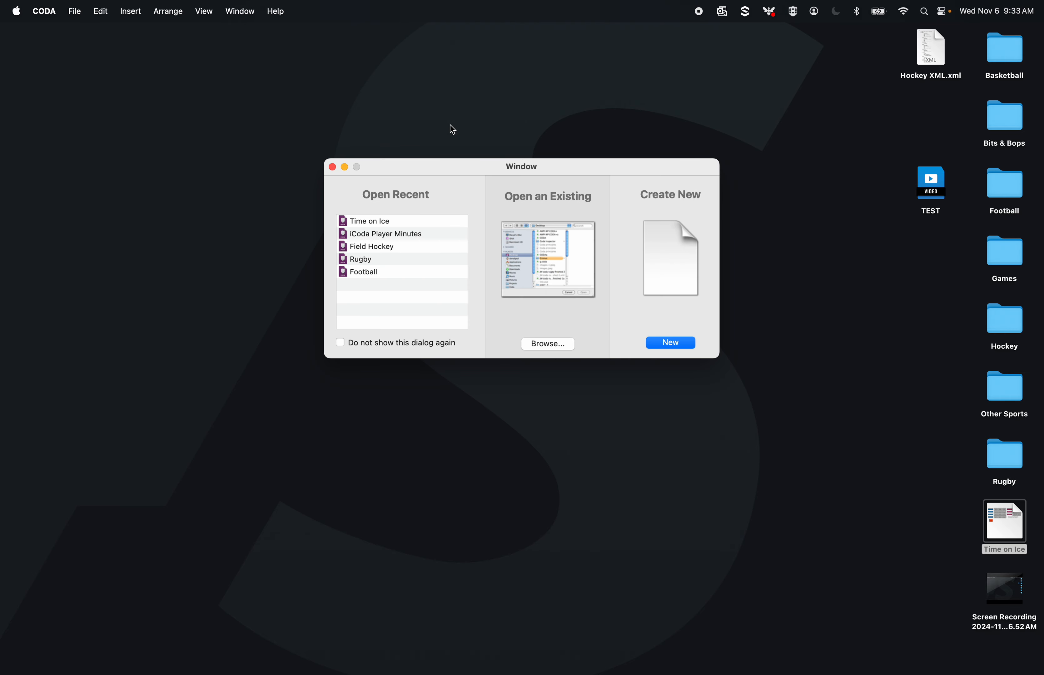
left_click(332, 166)
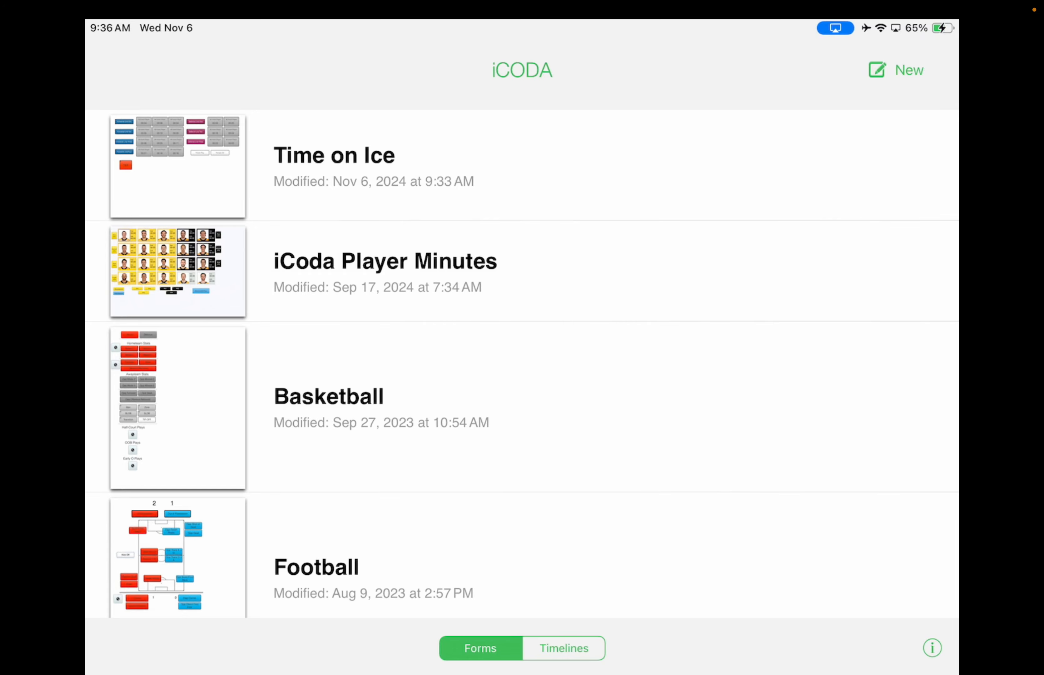
- Open the Time on Ice form in iCODA on the iPad and check its layout from side to side
left_click(522, 165)
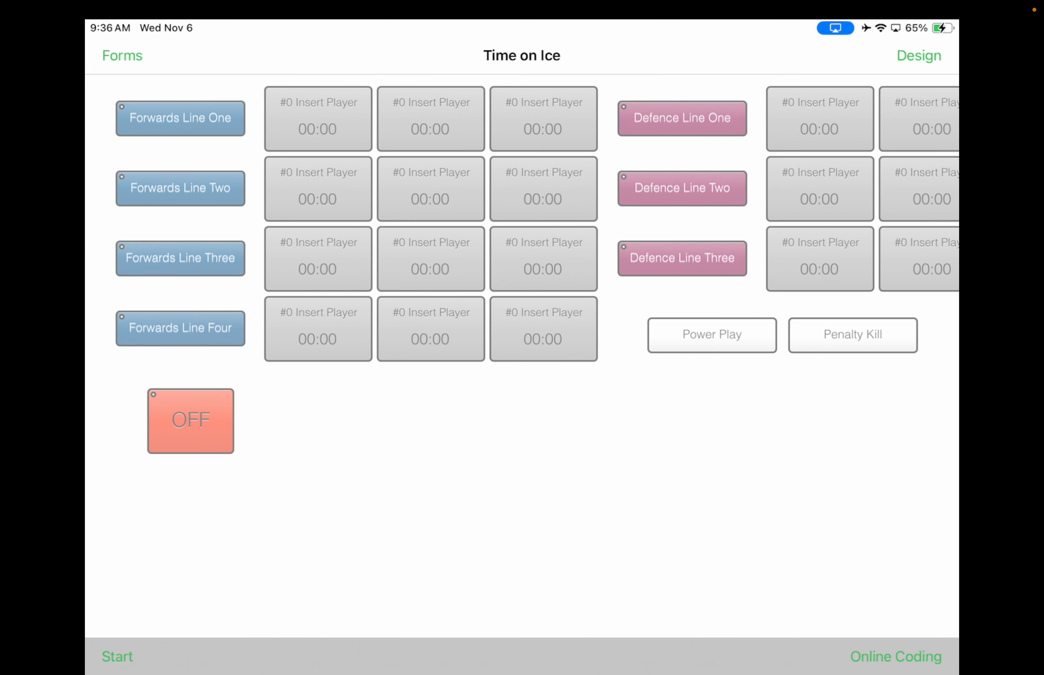
scroll(522, 356, "right", 5)
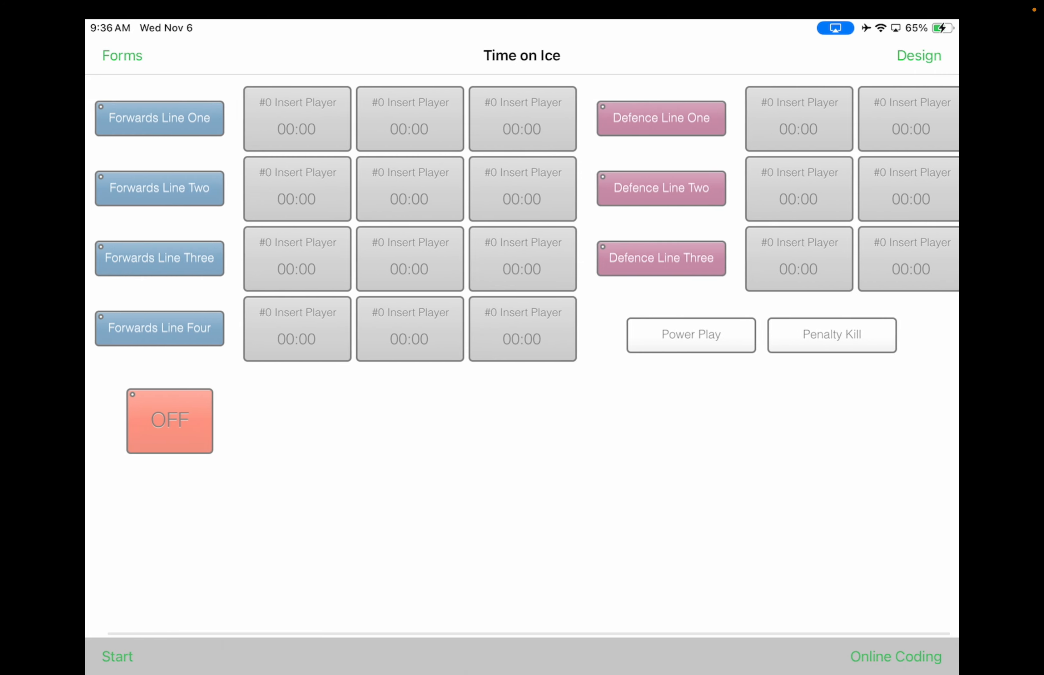
scroll(522, 356, "right", 3)
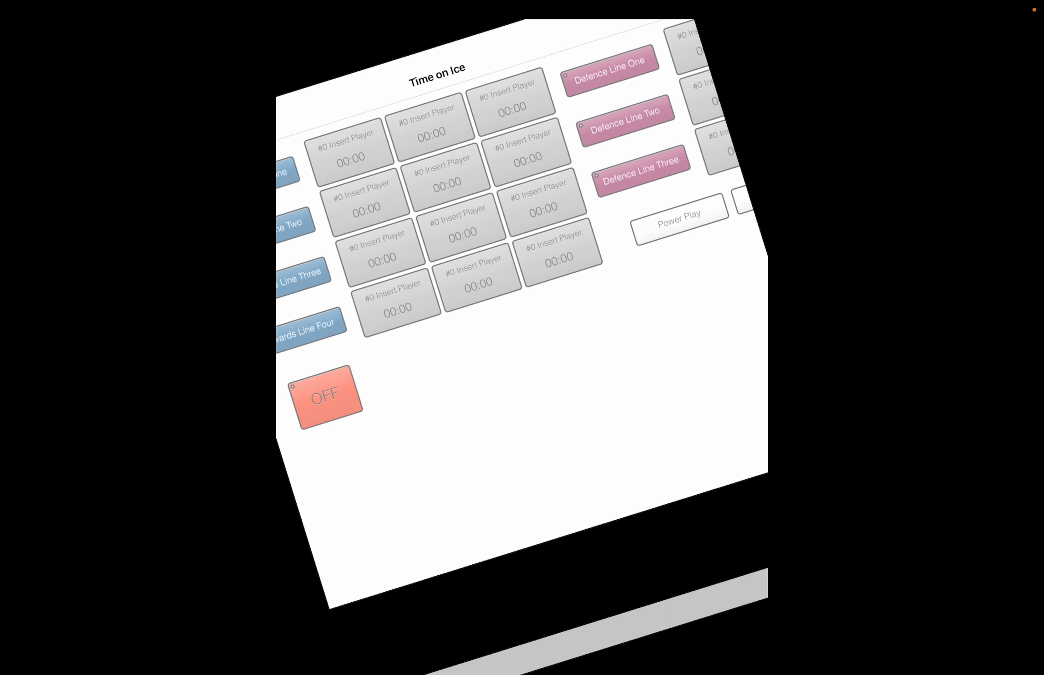
scroll(522, 176, "left", 5)
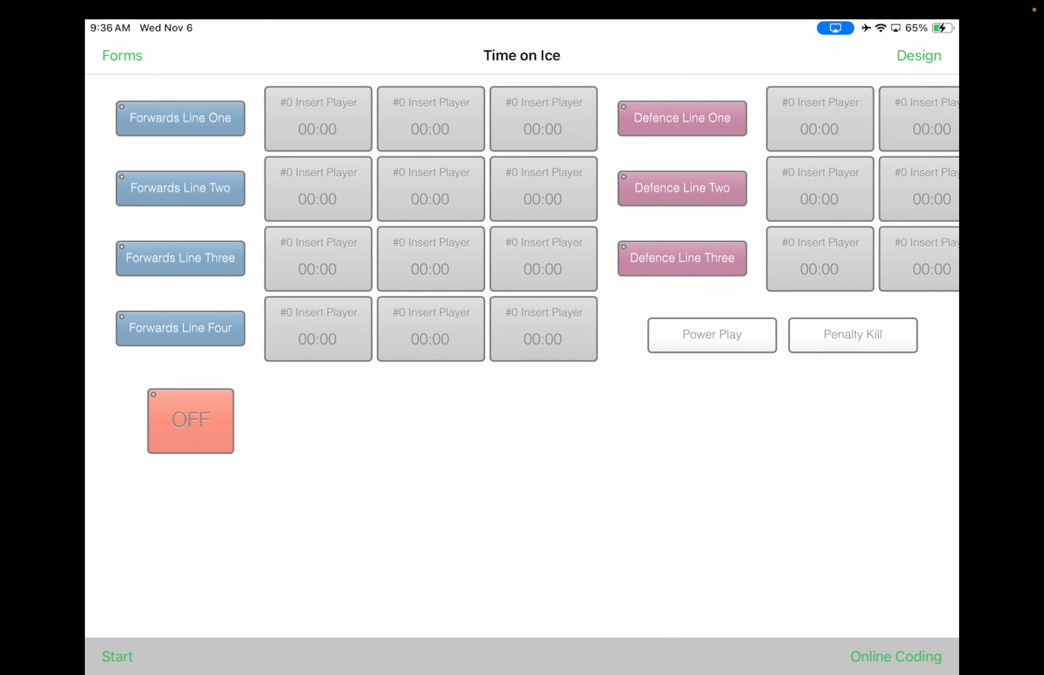
scroll(522, 356, "right", 3)
scroll(522, 356, "left", 3)
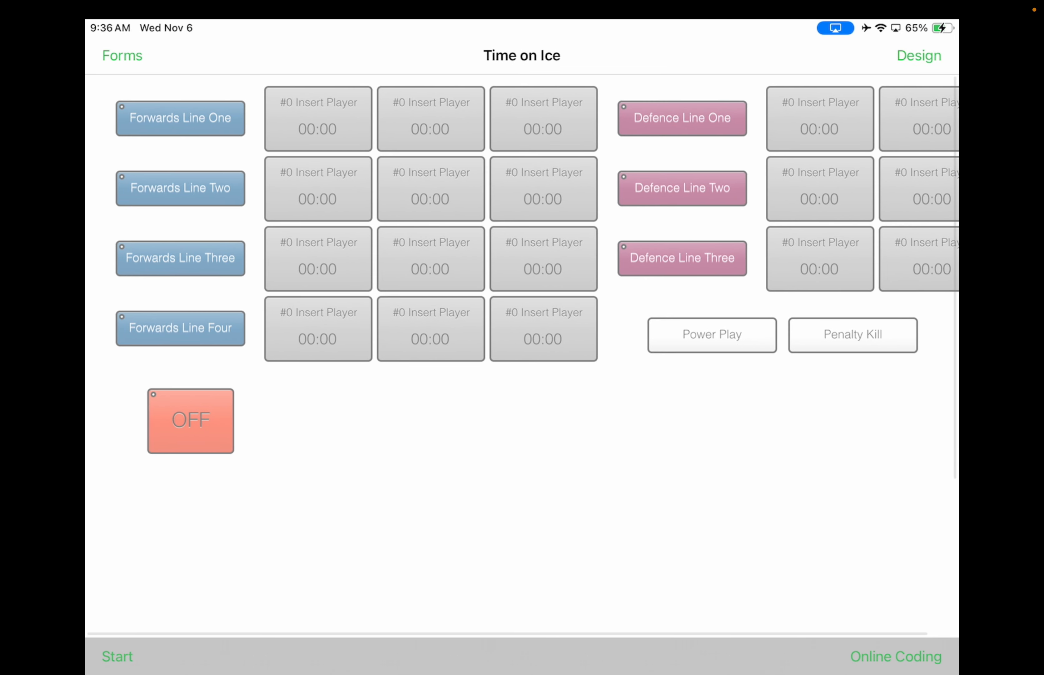
scroll(522, 356, "down", 3)
scroll(522, 356, "up", 3)
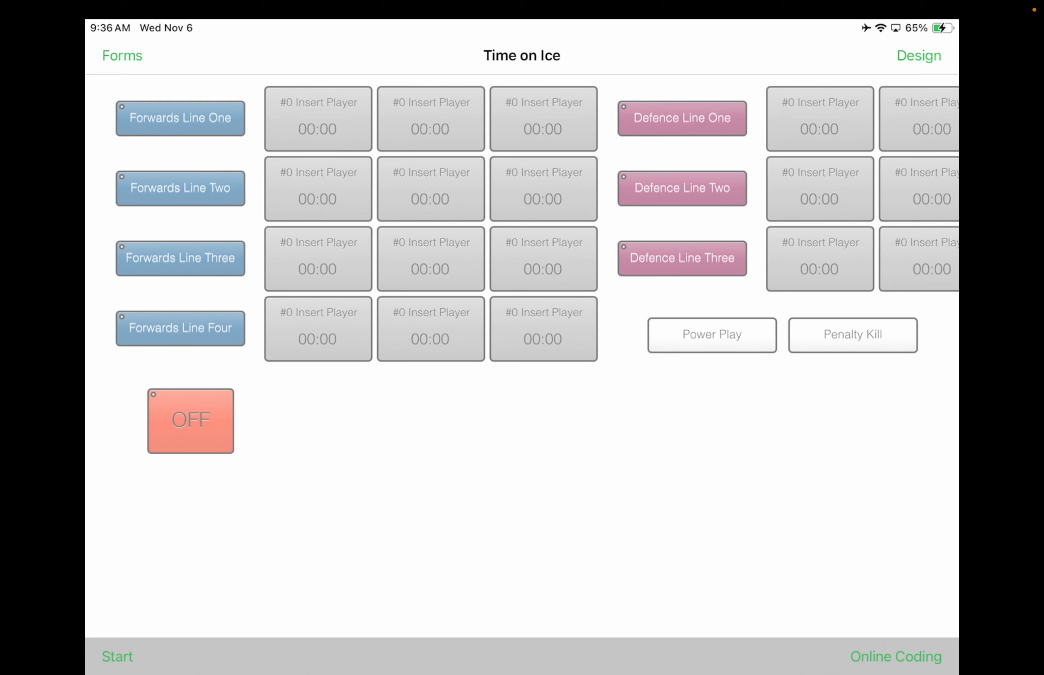
scroll(522, 356, "right", 1)
scroll(522, 356, "left", 1)
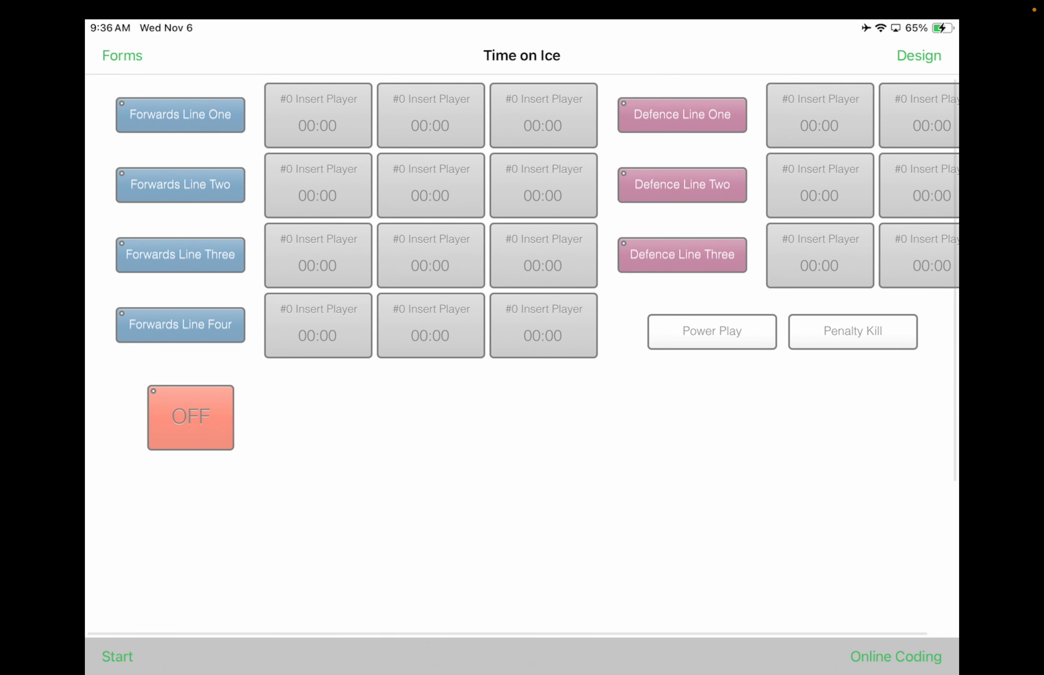
scroll(522, 356, "right", 1)
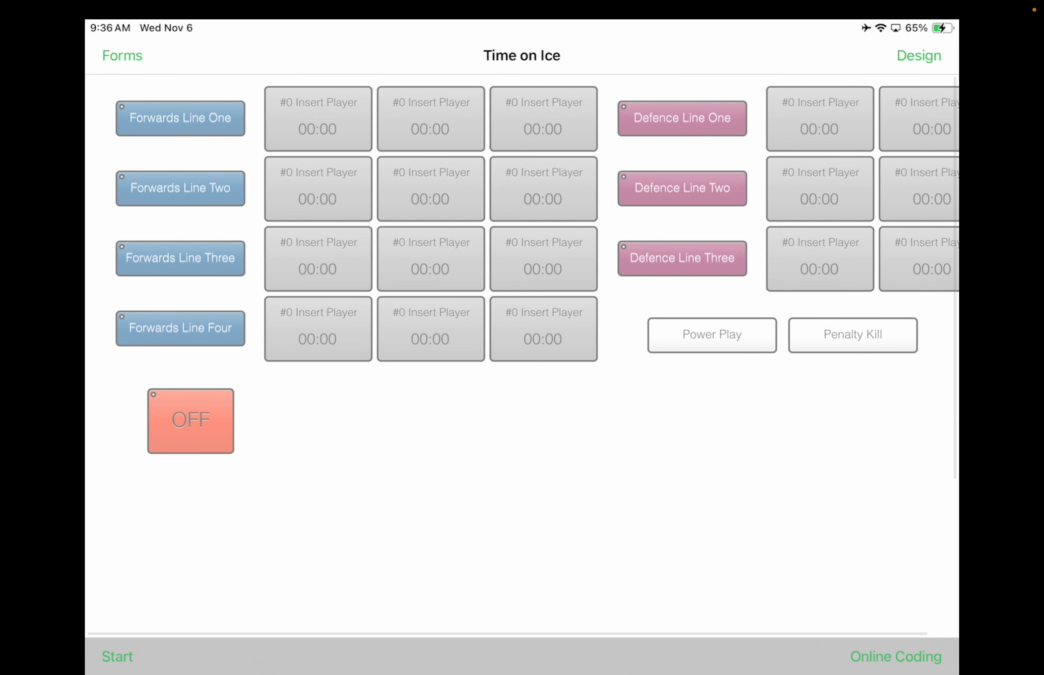
scroll(522, 356, "right", 1)
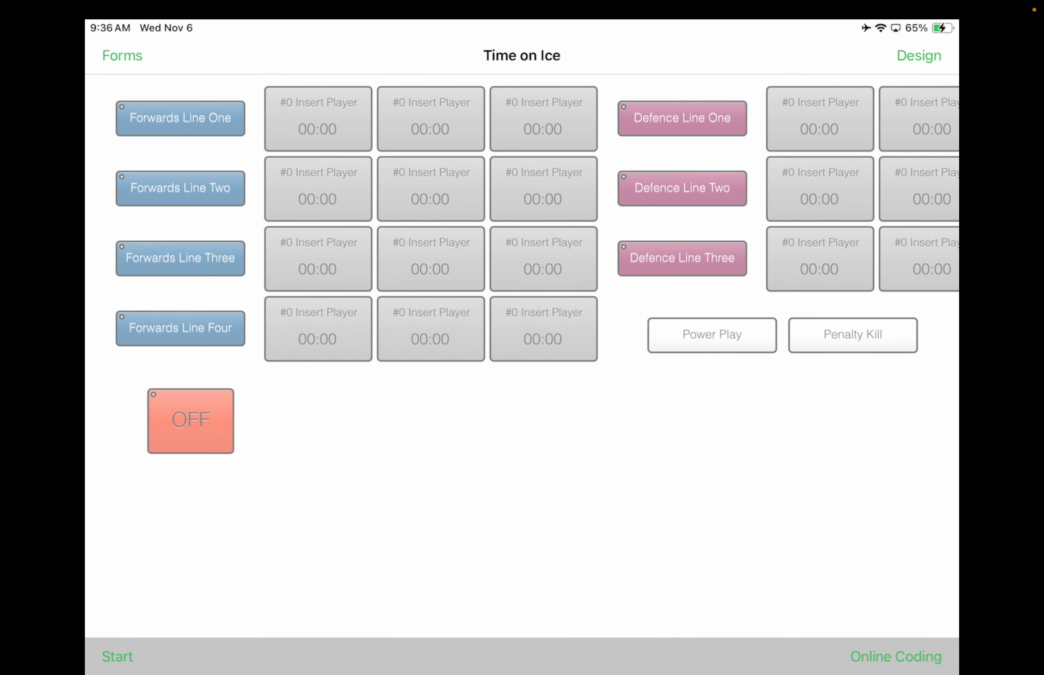
scroll(521, 356, "right", 1)
- Start coding and activate Forwards Line One, Defence Line Two and Forwards Line Three in turn, and trigger OFF
left_click(117, 656)
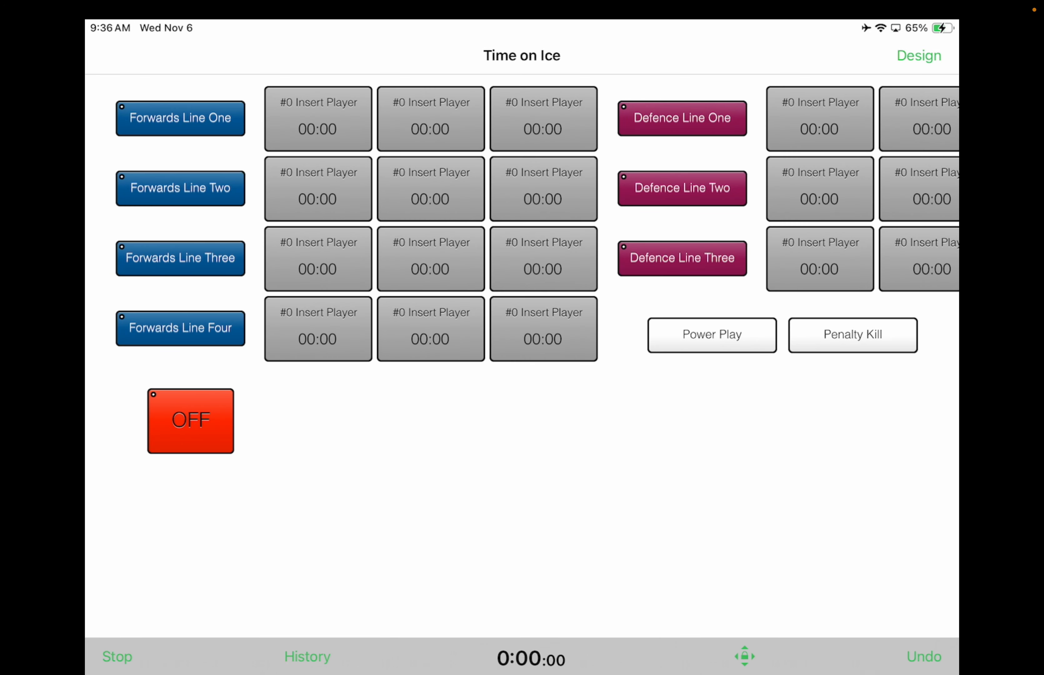
left_click(181, 118)
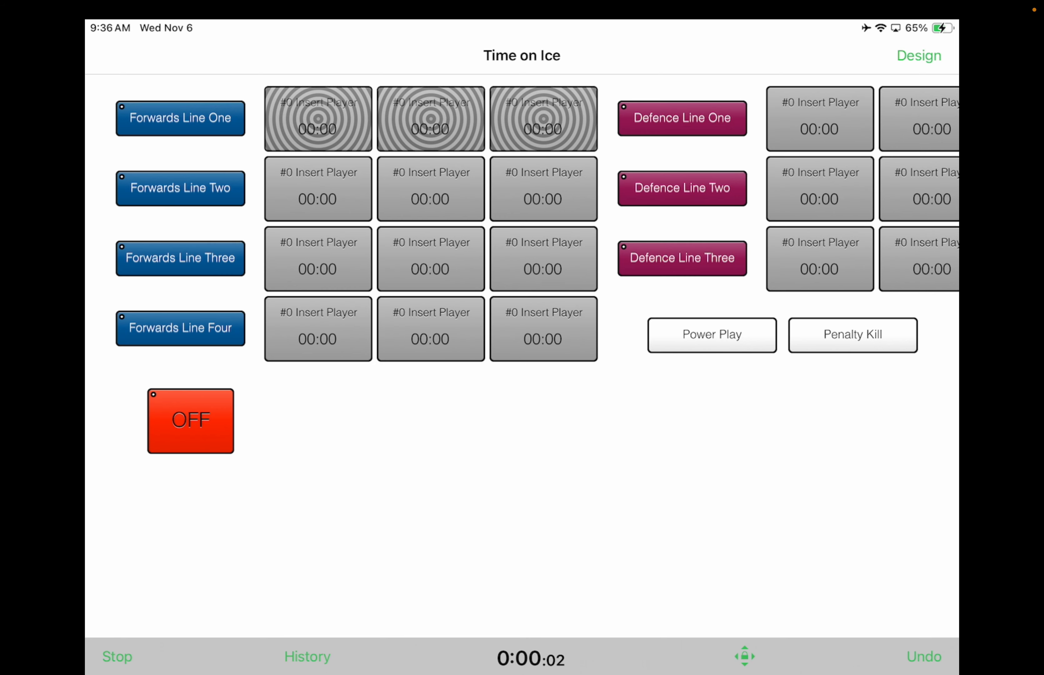
left_click(682, 188)
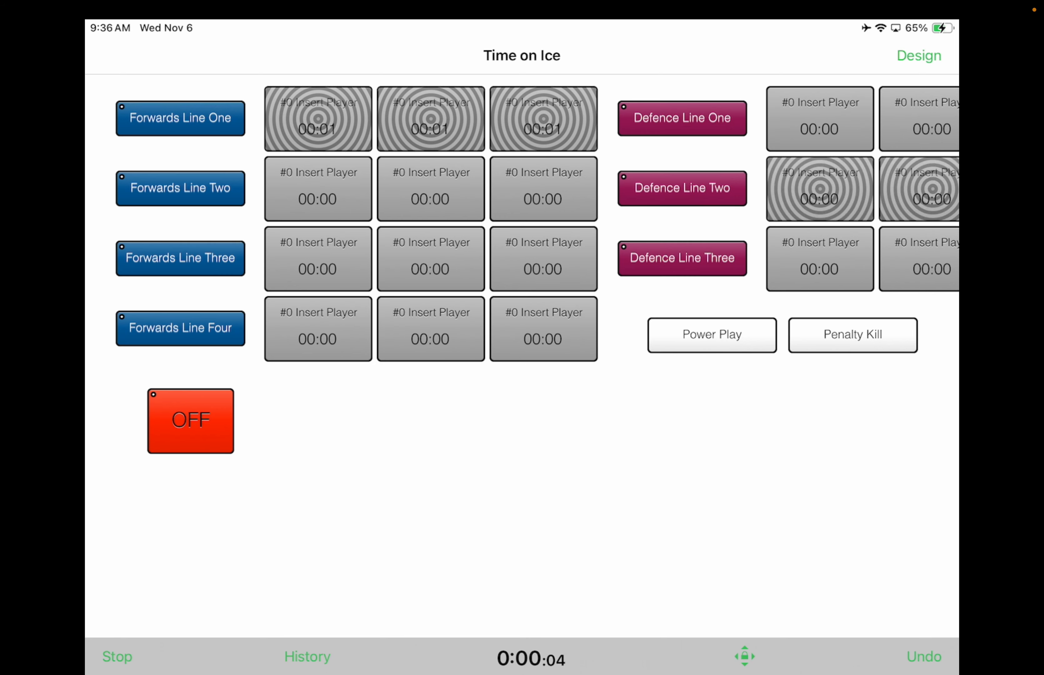
left_click(180, 258)
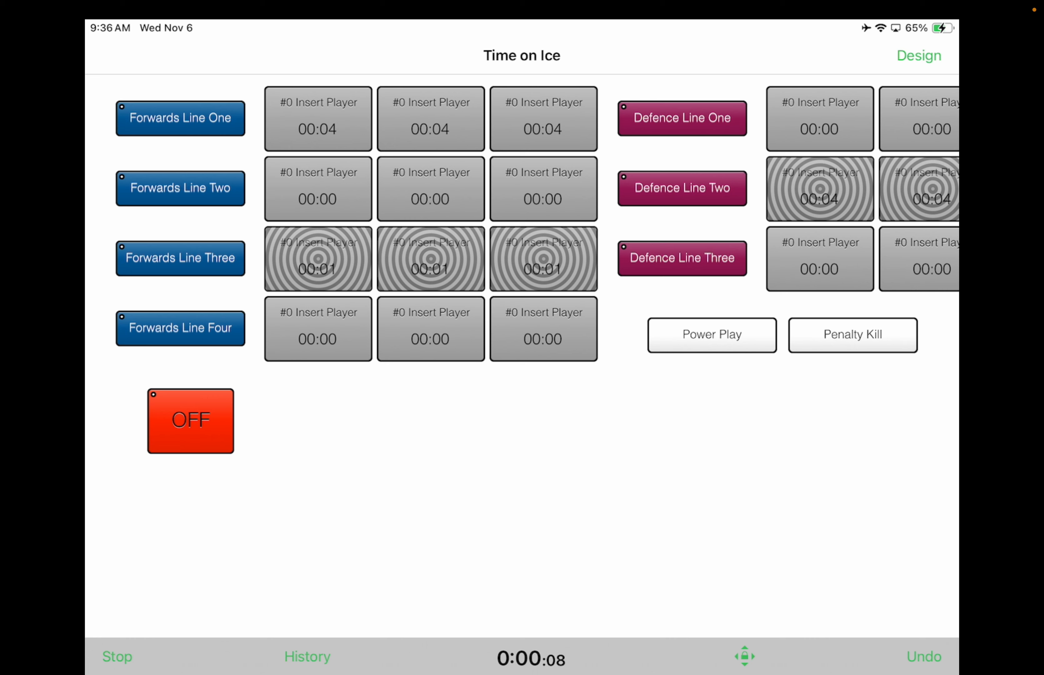
left_click(190, 421)
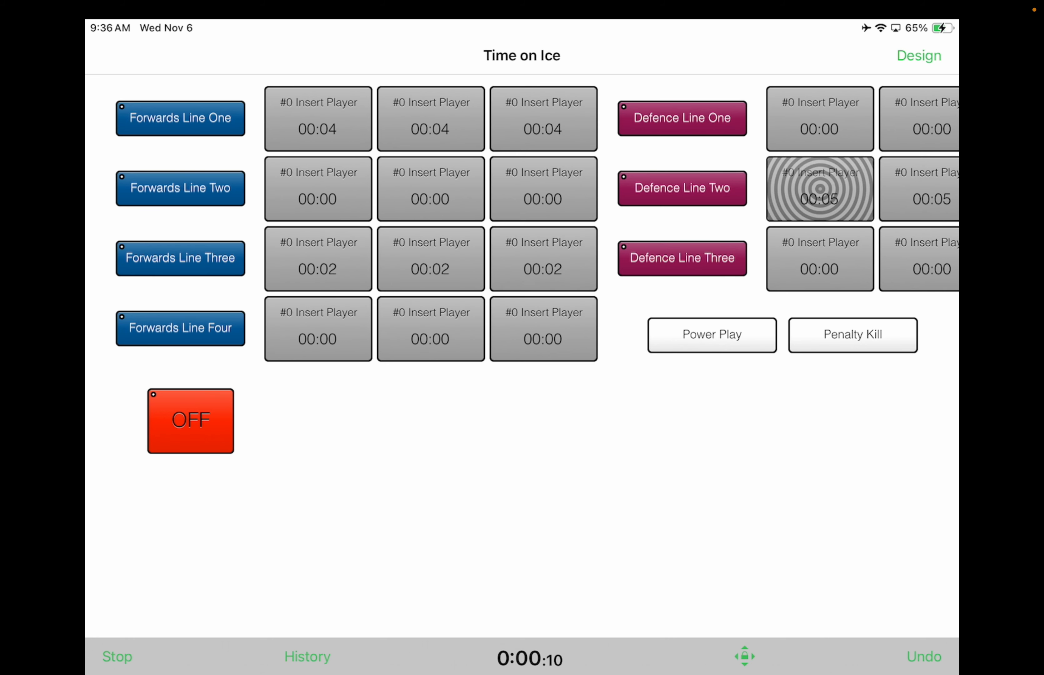
- Activate individual players from Defence Line Three and Forwards Lines Two and One, add Power Play, and turn everything off
left_click(926, 258)
left_click(543, 188)
left_click(431, 119)
left_click(318, 119)
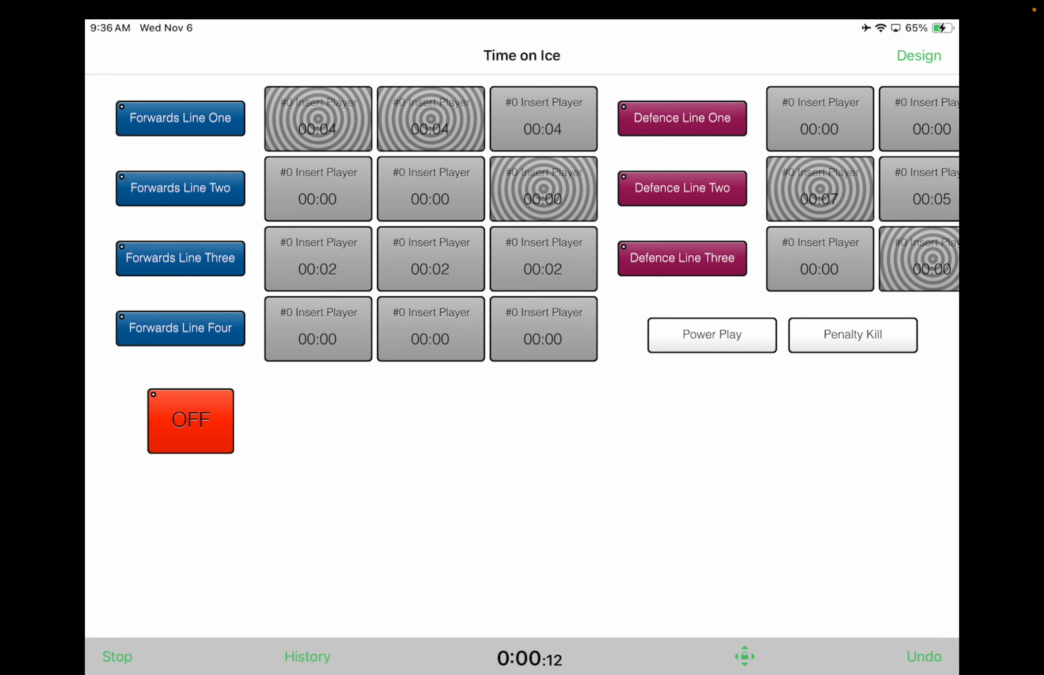
left_click(712, 335)
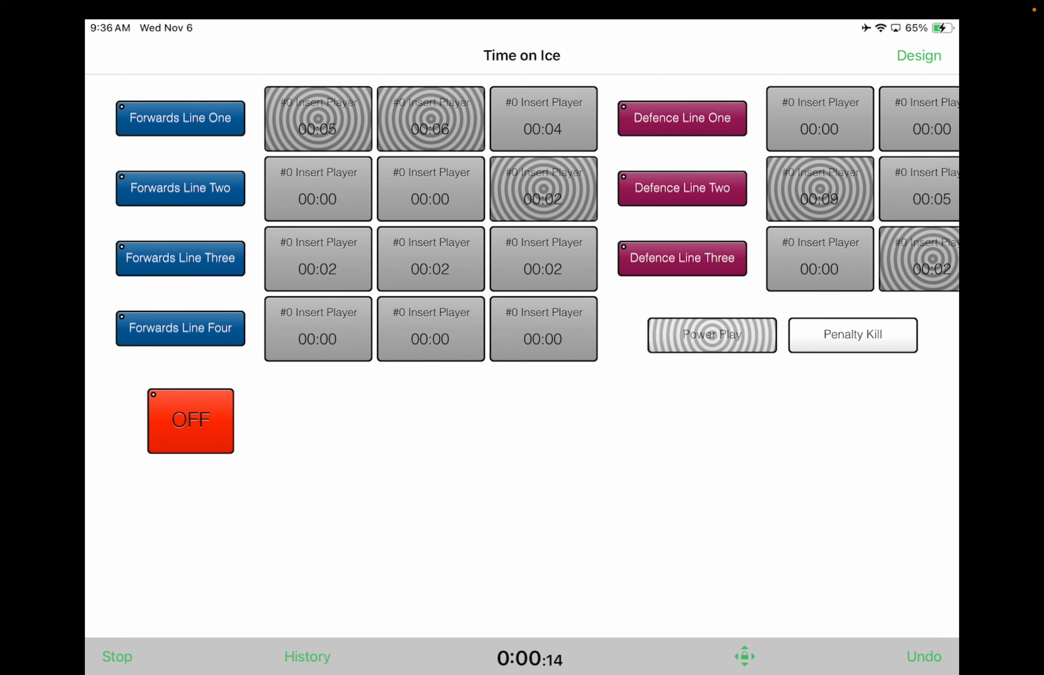
left_click(190, 420)
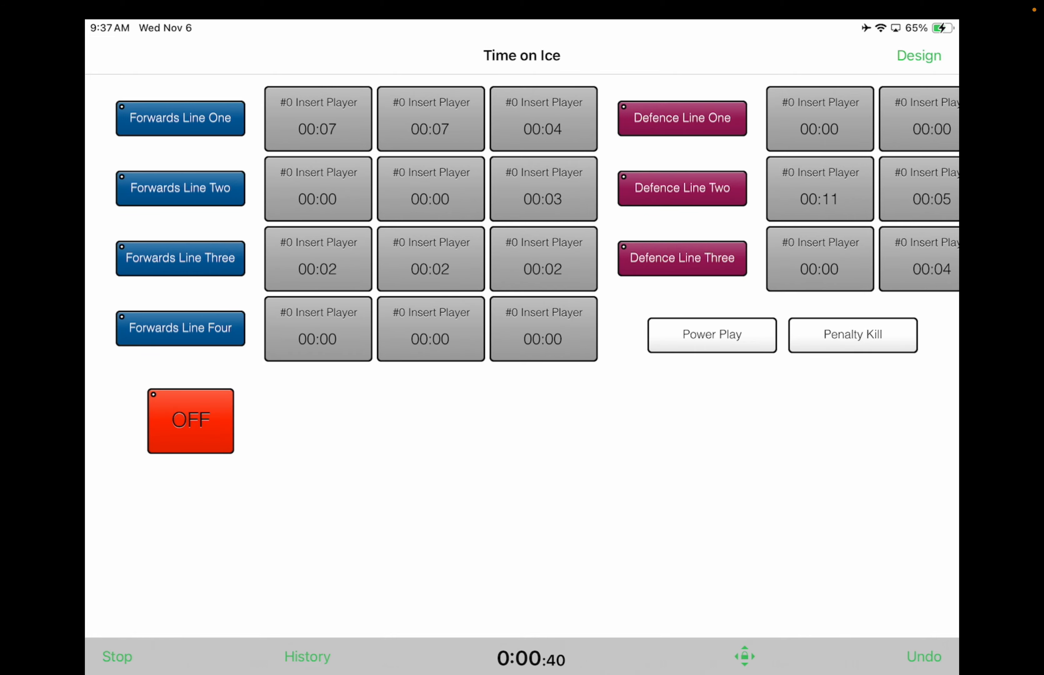
- Leave the iPad view, open the desktop Time on Ice file in CODA, close the Coding History and enter design mode
key("Escape")
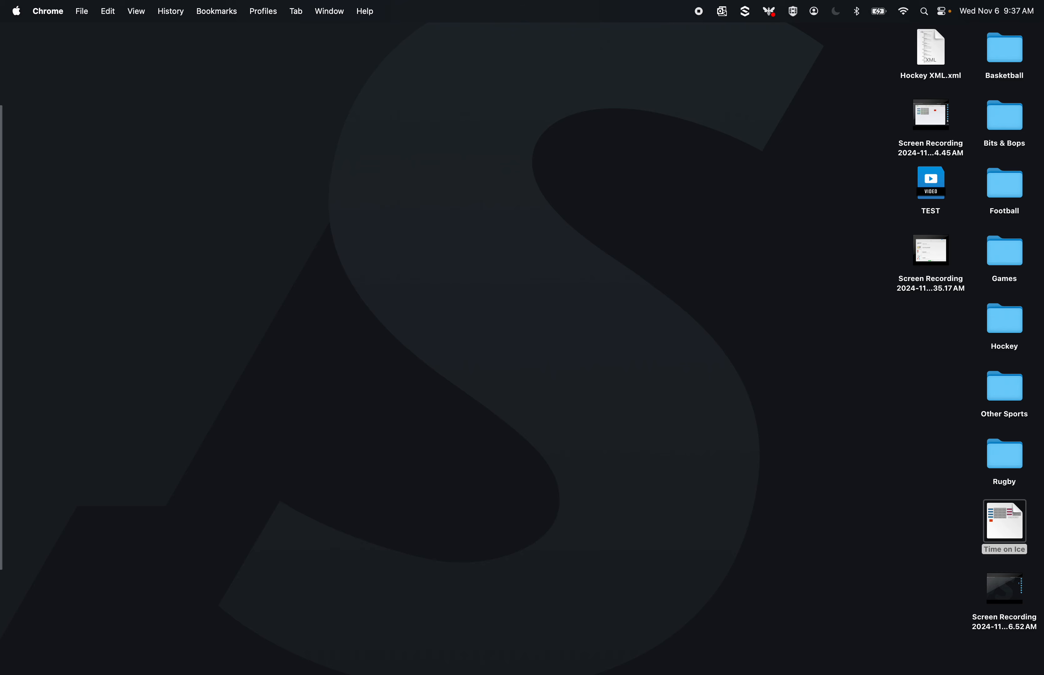
double_click(1006, 524)
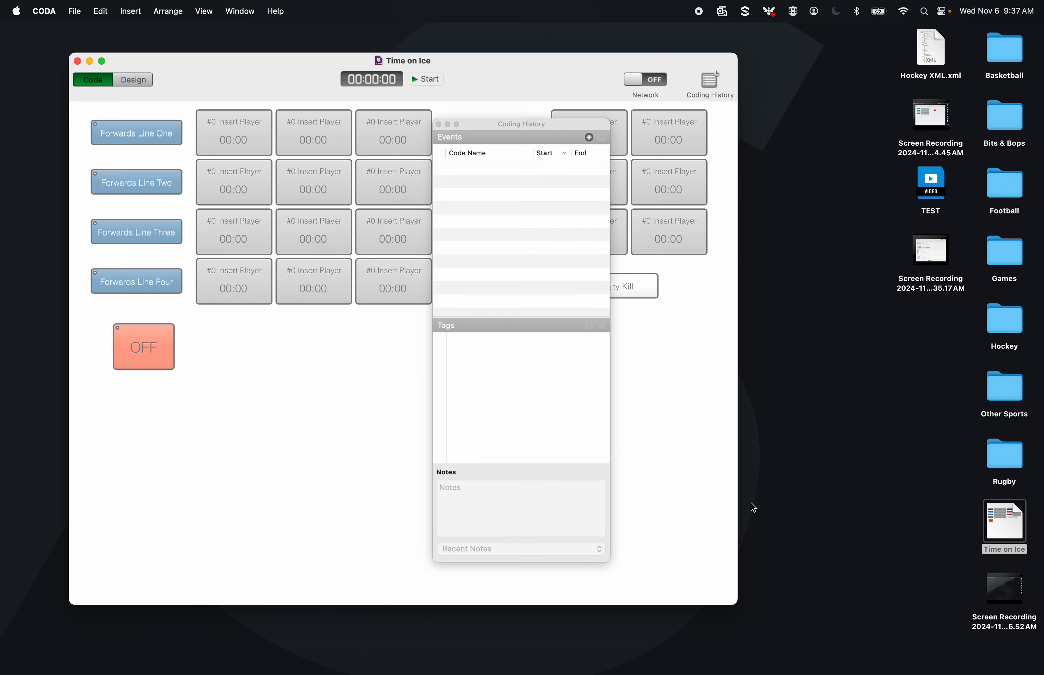
left_click(437, 124)
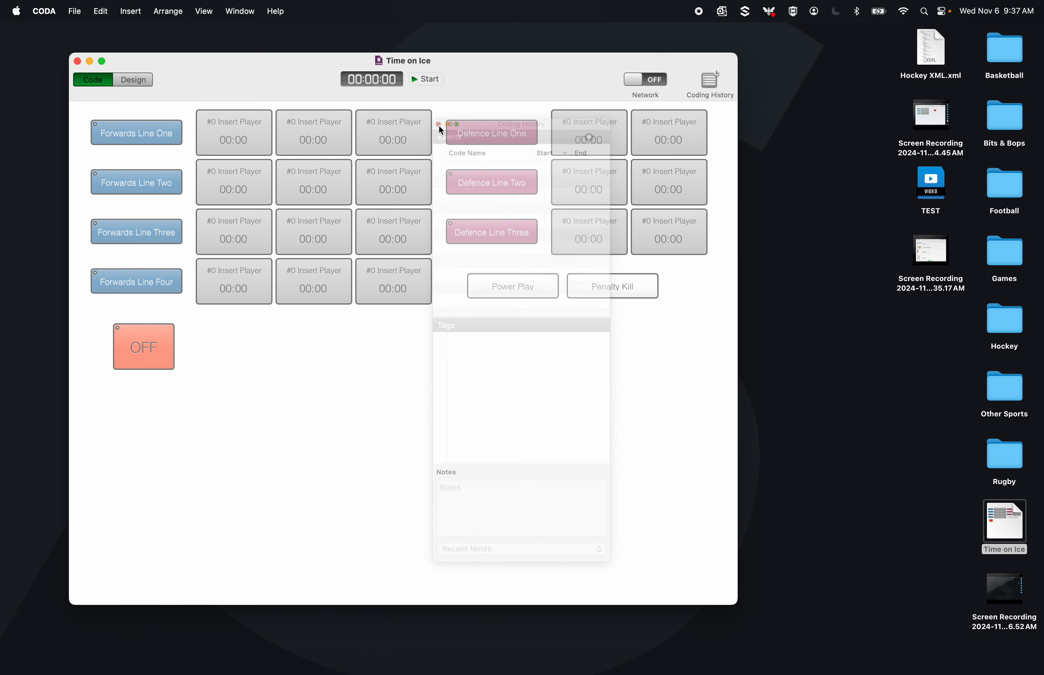
left_click(142, 80)
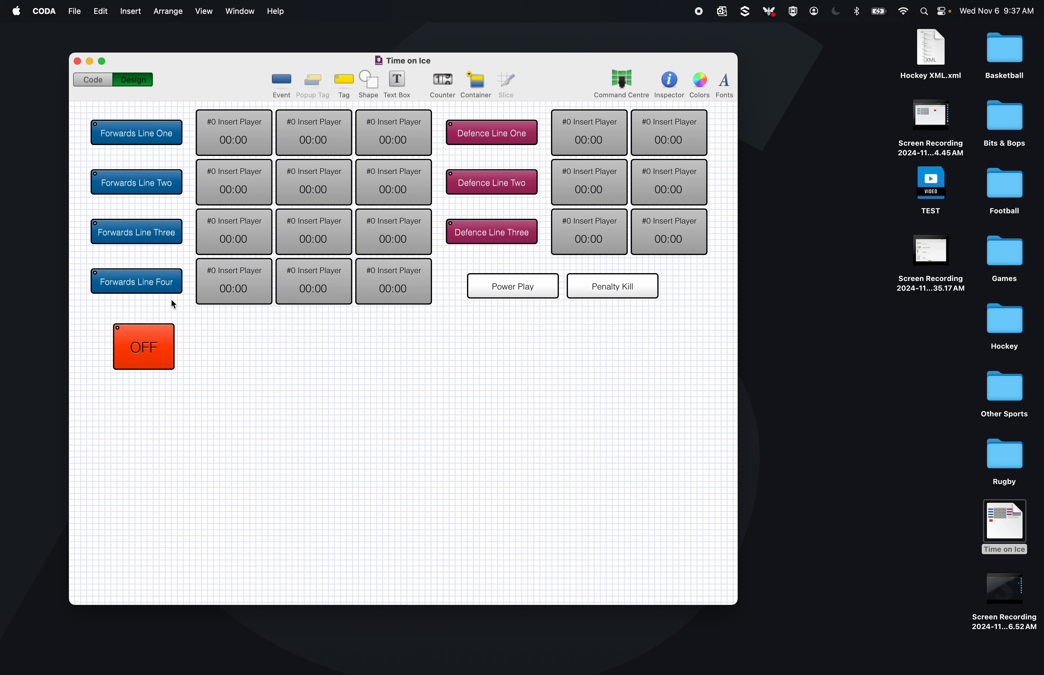
- Enlarge the Forwards Line Four button to cover its three player buttons and send it to the back
left_click(173, 289)
left_click_drag(184, 293, 449, 312)
left_click_drag(270, 269, 273, 257)
right_click(281, 284)
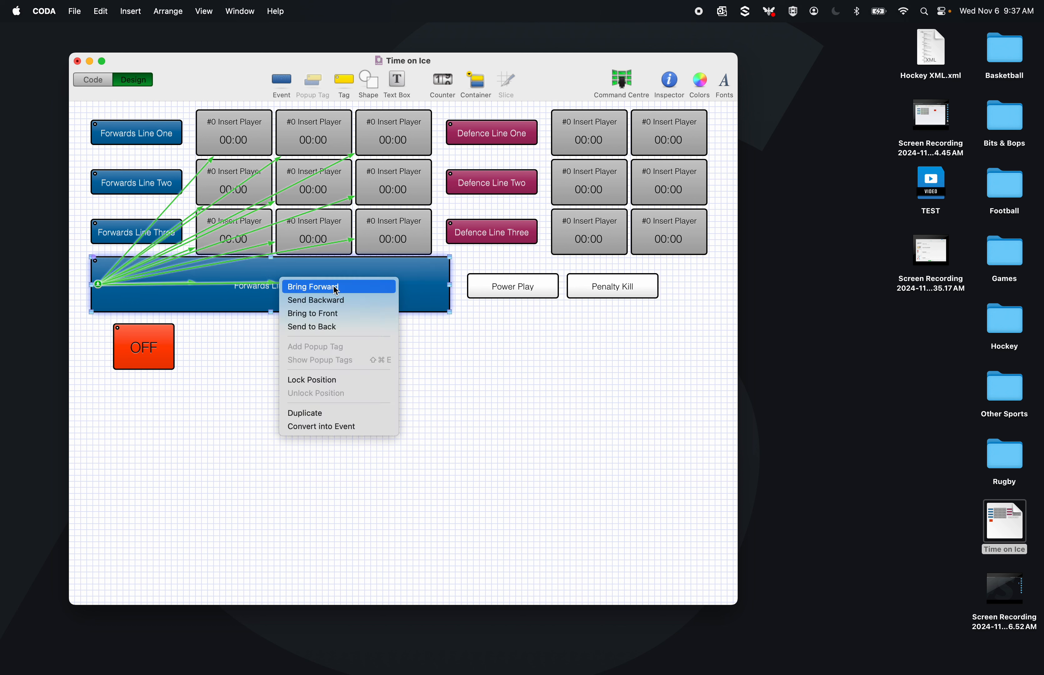
left_click(346, 326)
- Fit the enlarged Forwards Line Four button around its three player buttons and move the group to the empty area below
left_click_drag(439, 274, 426, 272)
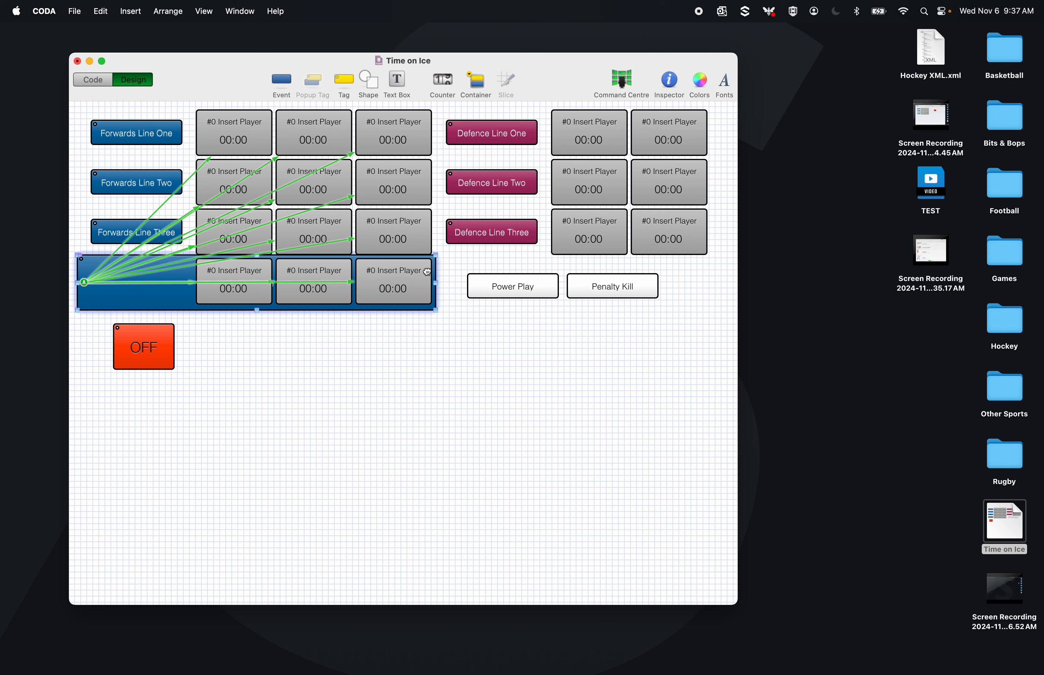
left_click_drag(84, 285, 128, 282)
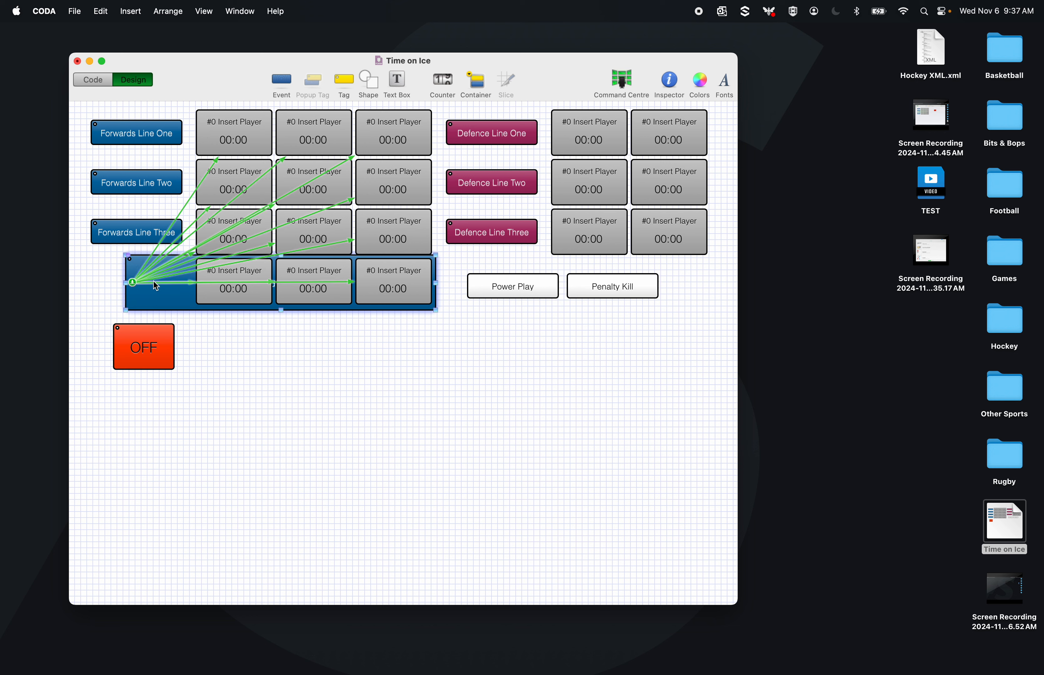
left_click_drag(282, 311, 282, 310)
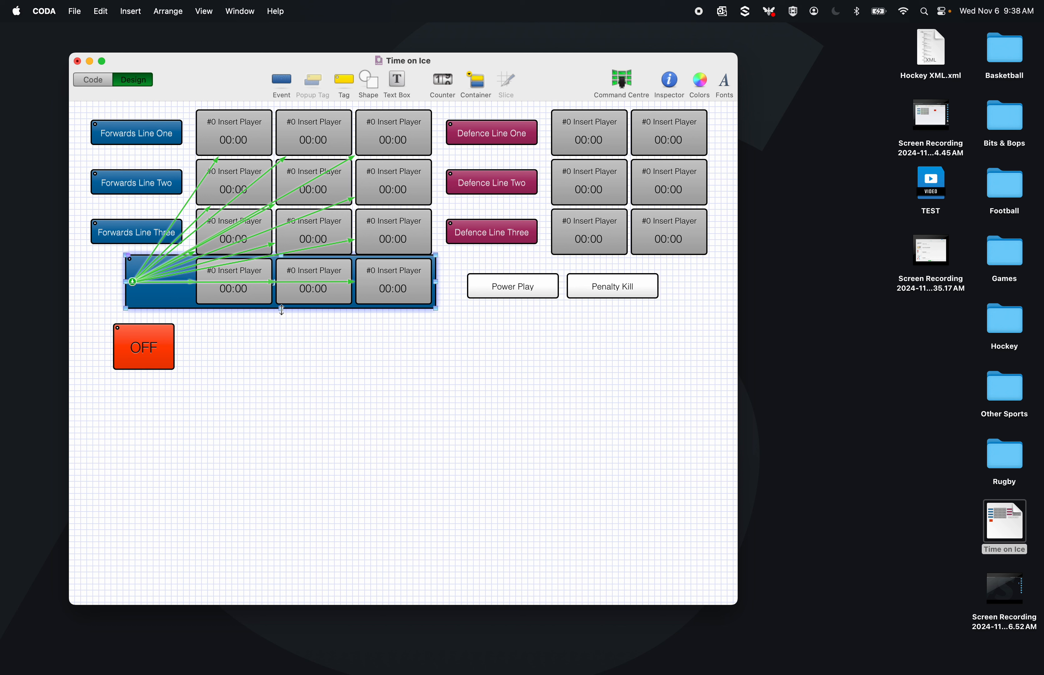
left_click(420, 348)
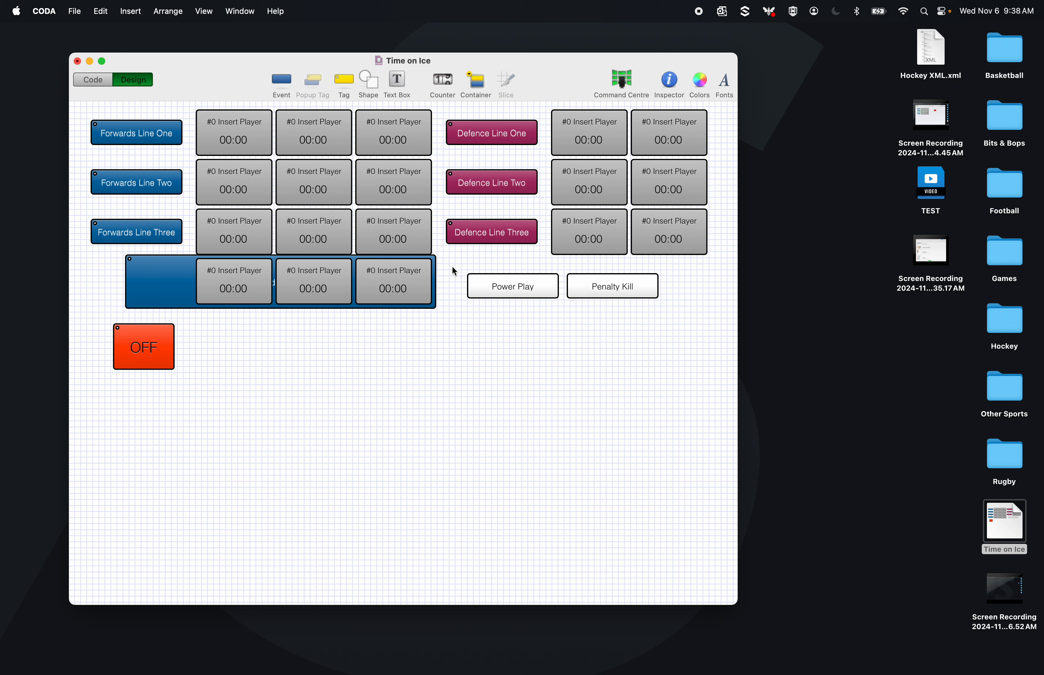
left_click_drag(147, 305, 286, 448)
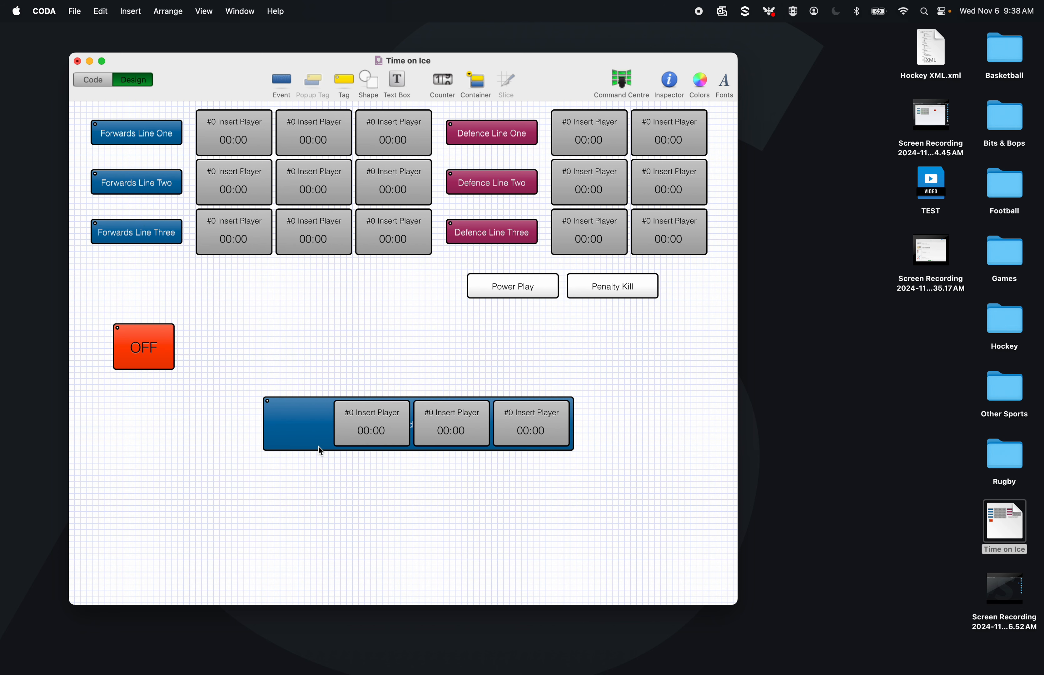
- Open the Forwards Line Four button's appearance settings and set its horizontal caption offset to -37%
left_click(320, 434)
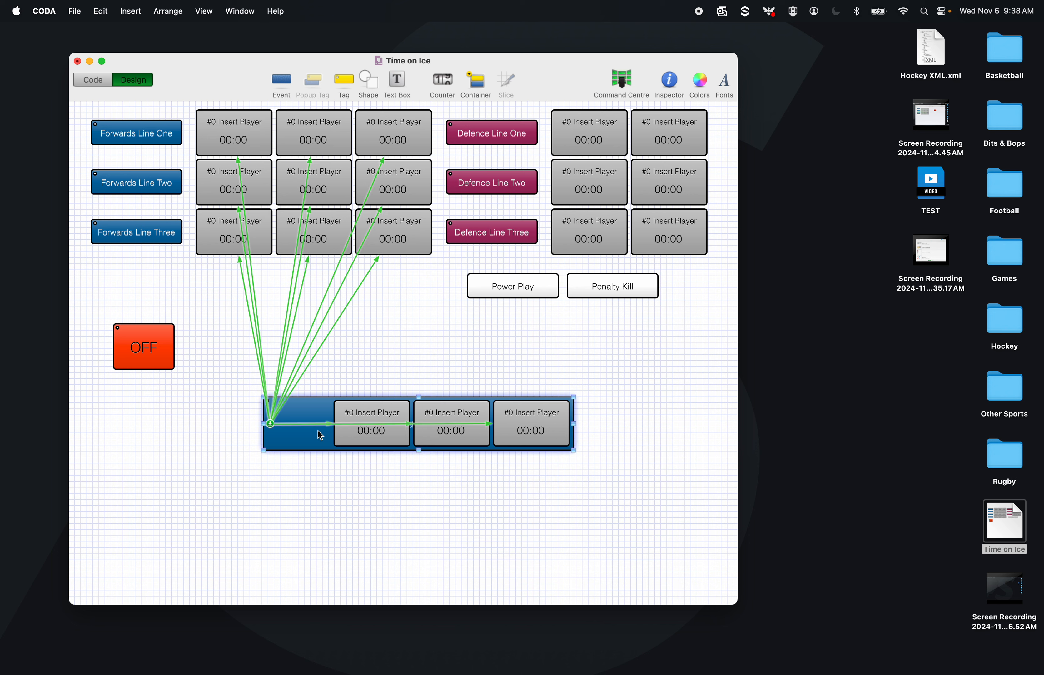
left_click(663, 84)
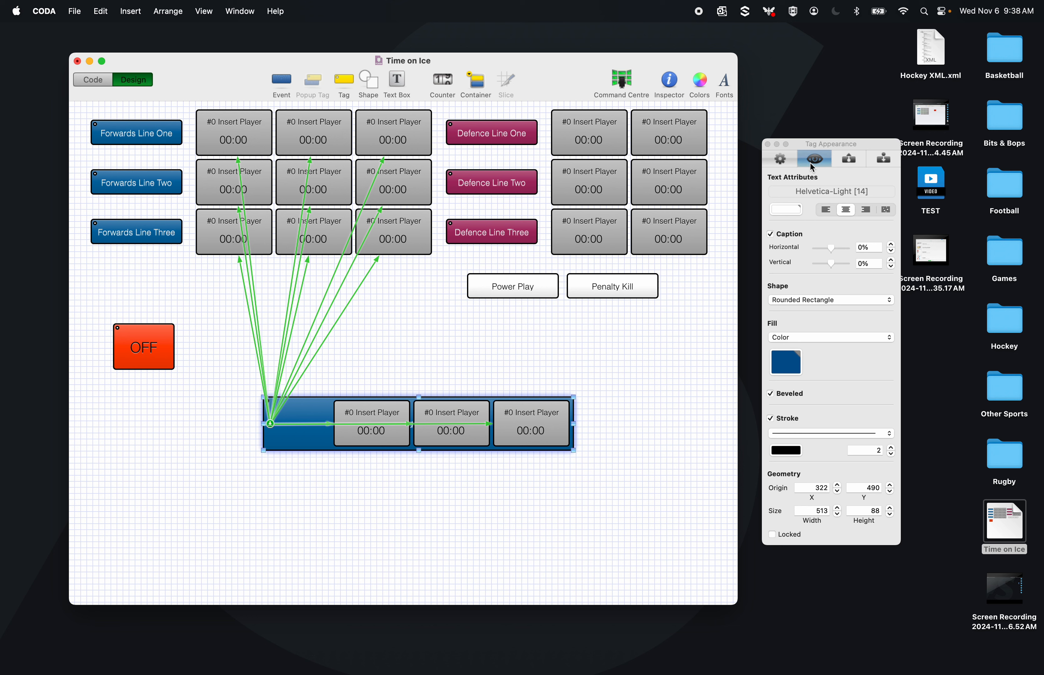
left_click_drag(835, 246, 828, 247)
left_click(343, 530)
left_click(310, 450)
left_click(787, 161)
left_click(809, 160)
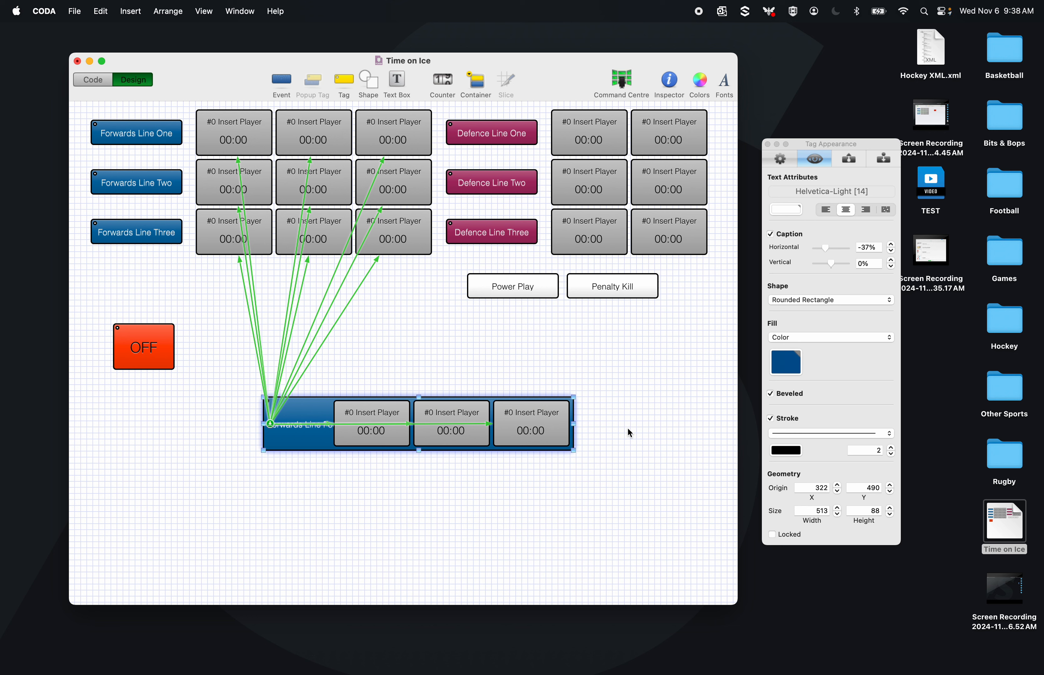
- Extend the Forwards Line Four button's left edge to a width of 546, with centred text and a horizontal caption offset of -35%
left_click(824, 210)
mouse_move(828, 252)
left_mouse_down()
mouse_move(806, 251)
mouse_move(833, 248)
mouse_move(825, 245)
left_mouse_up()
left_click(845, 209)
mouse_move(263, 423)
left_mouse_down()
mouse_move(233, 423)
mouse_move(245, 423)
left_mouse_up()
left_click(431, 553)
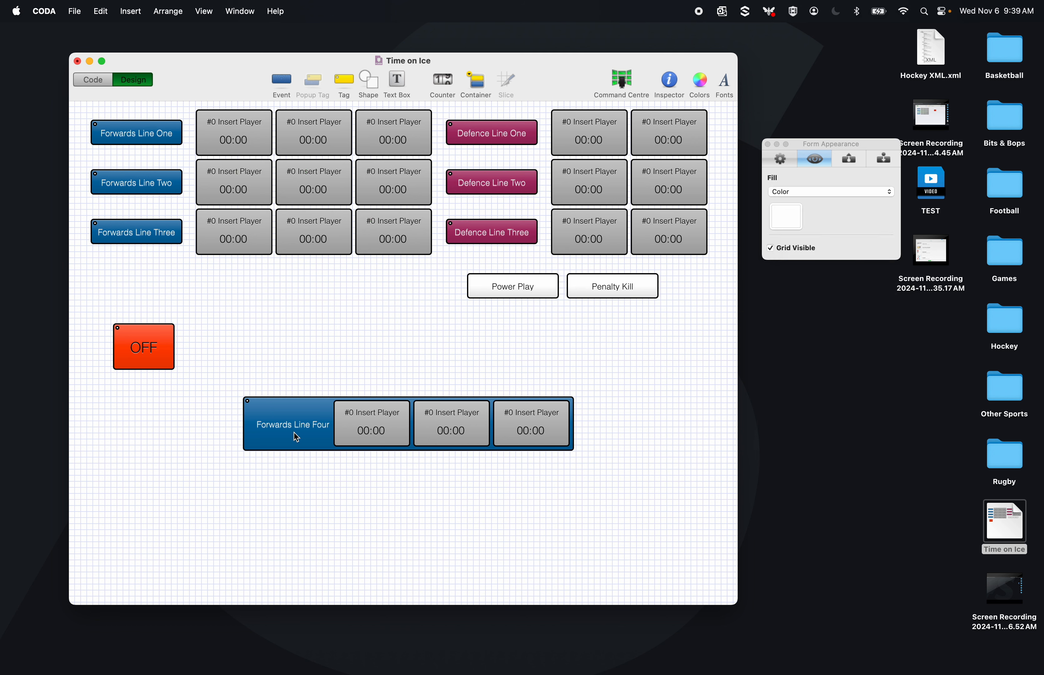
- Set the Forwards Line Four button's horizontal caption offset to -37% and its size to 545 wide by 90 high
left_click(292, 436)
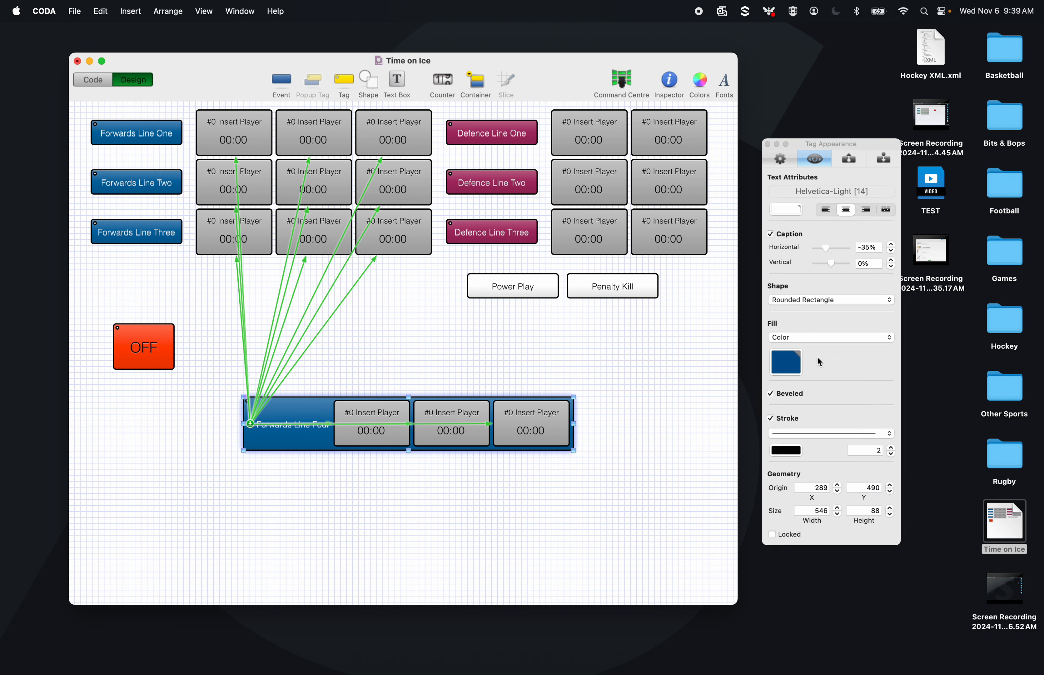
left_click(890, 245)
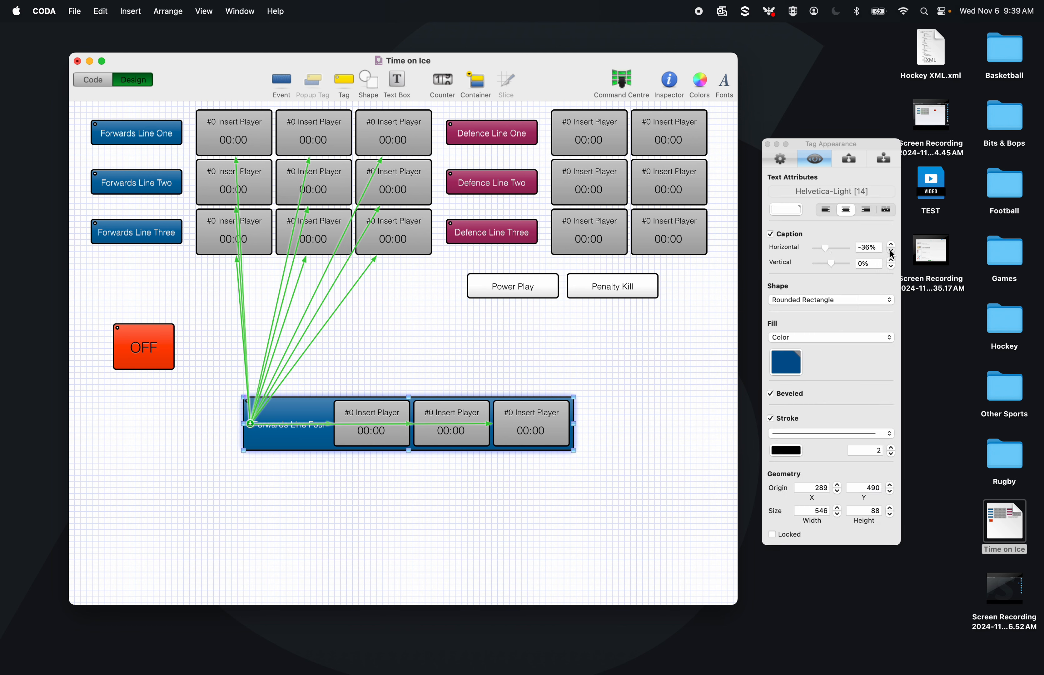
left_click(375, 567)
left_click(837, 514)
left_click(889, 508)
left_click(890, 507)
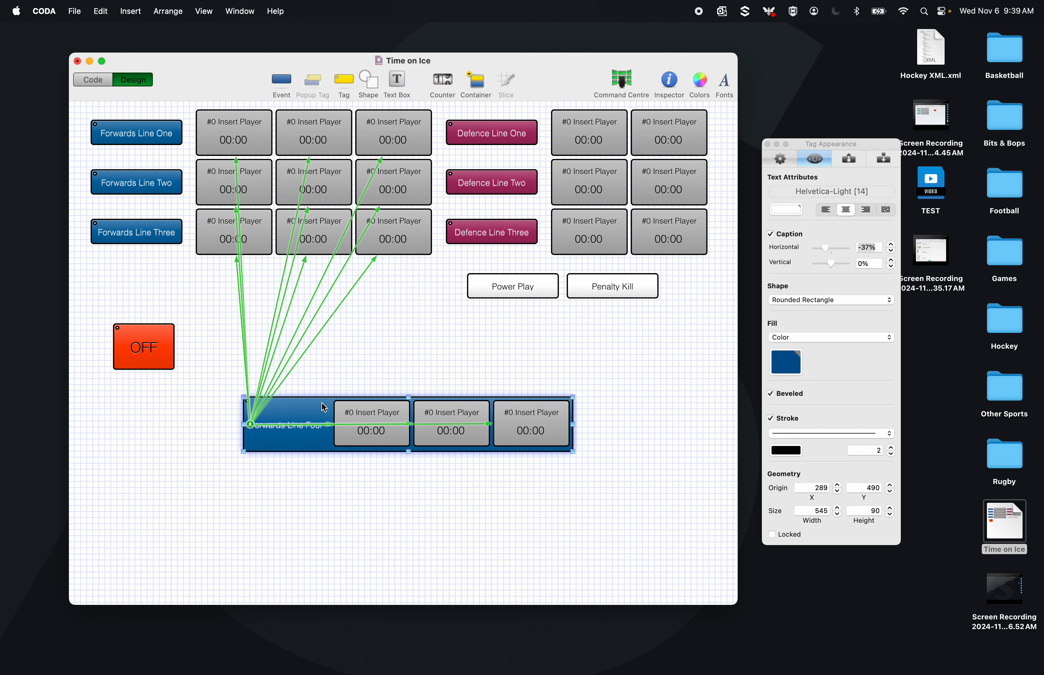
- Nudge the Forwards Line Four button up to Y 488 so it sits evenly around its player buttons
key("Up")
left_click(333, 475)
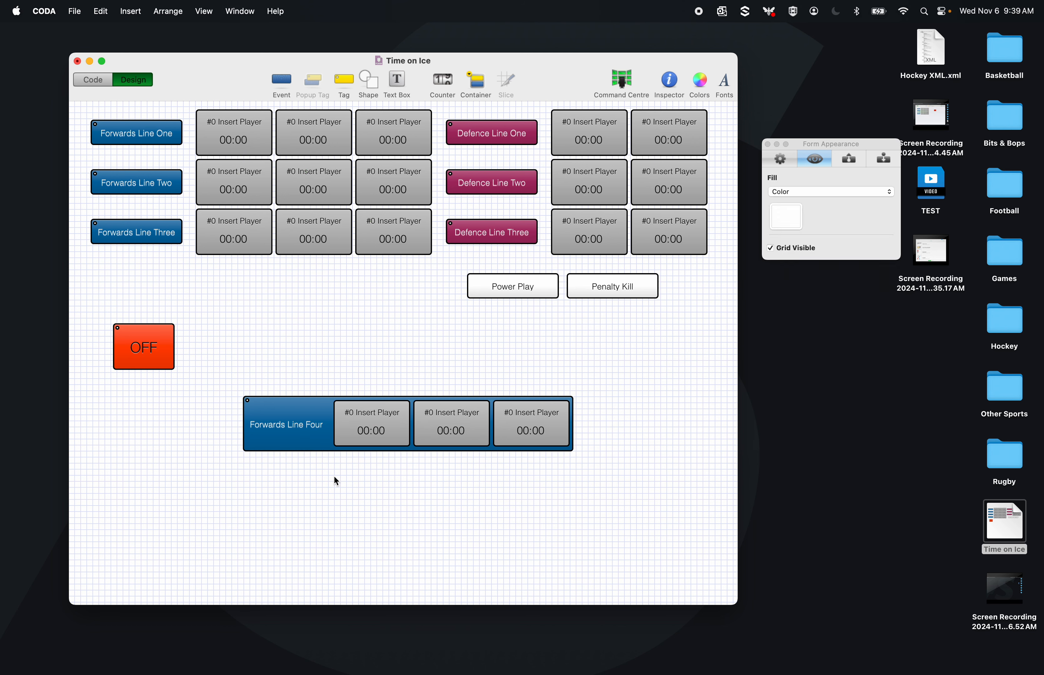
left_click(309, 421)
key("Up")
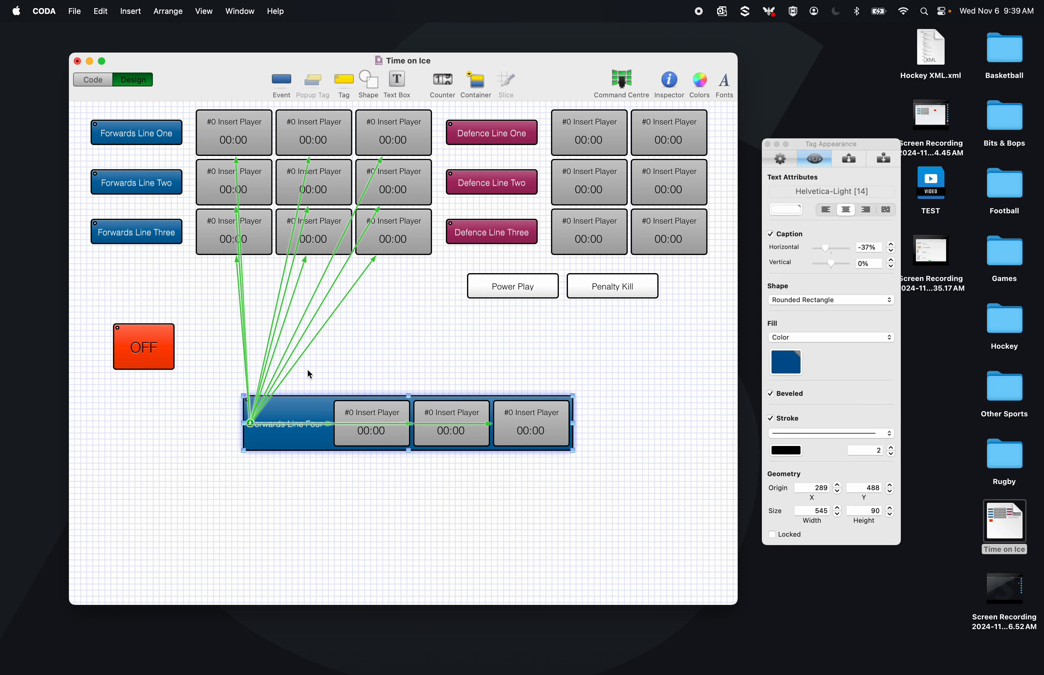
left_click(305, 516)
- Fine-tune the Forwards Line Four button's horizontal caption offset to -36%
left_click(303, 438)
left_click(293, 493)
left_click(306, 439)
left_click(891, 249)
left_click(891, 243)
left_click(890, 243)
left_click(891, 243)
left_click(629, 511)
left_click(319, 438)
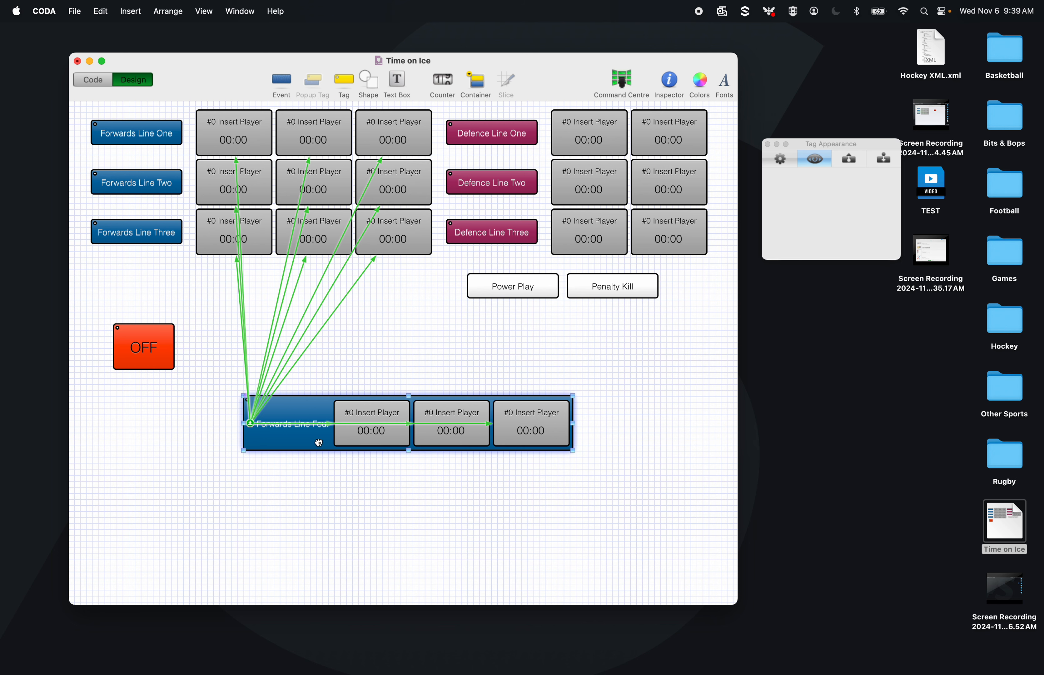
left_click(890, 250)
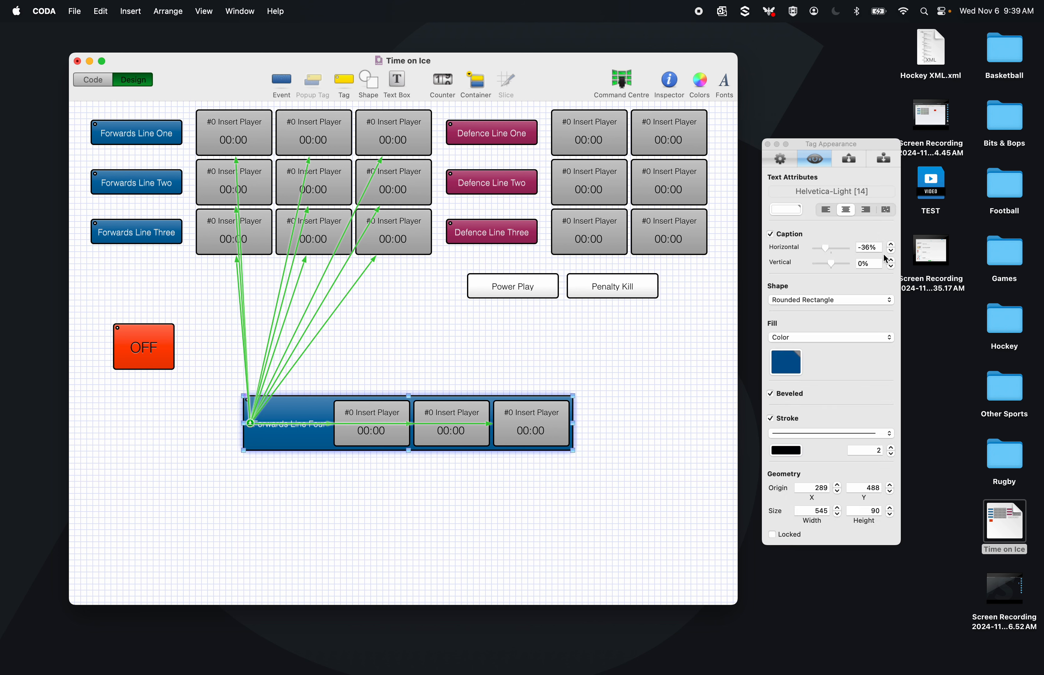
left_click(616, 455)
left_click(294, 442)
left_click(344, 506)
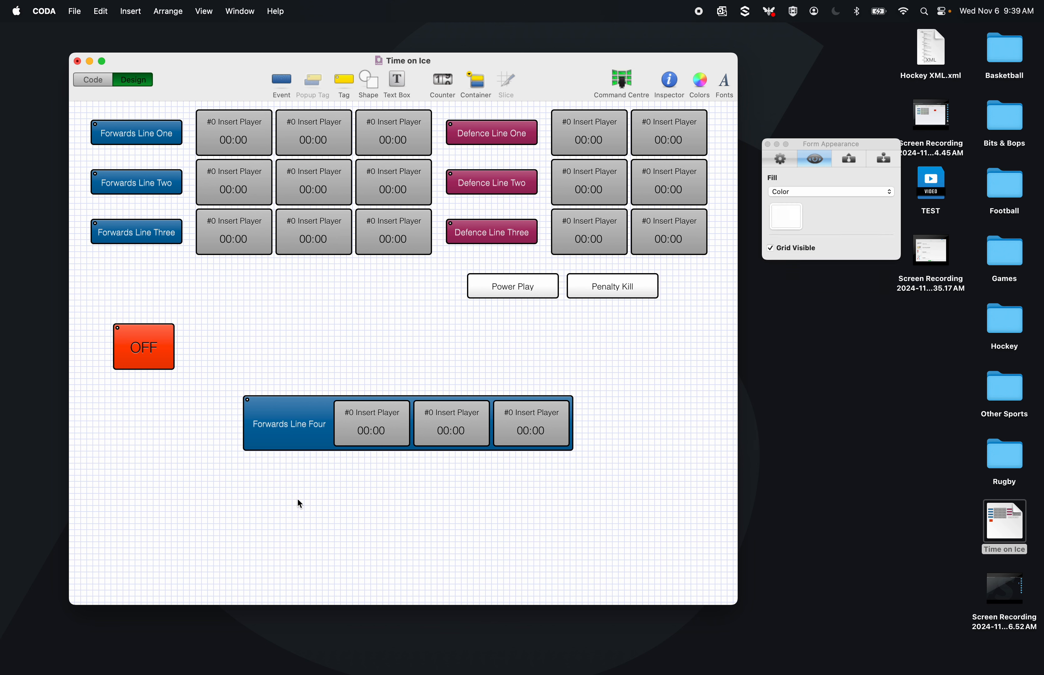
- Move the Forwards Line Four group to the form's lower left and the Forwards Line Three button with its players to the open centre
left_click_drag(261, 487, 572, 351)
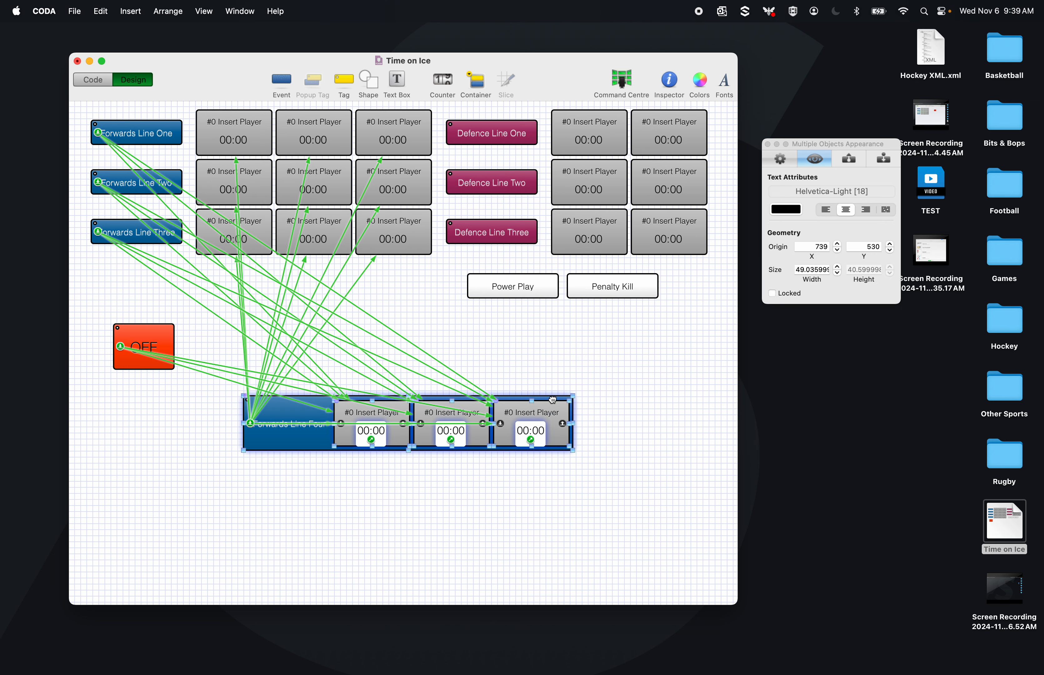
left_click_drag(552, 400, 396, 480)
left_click(406, 442)
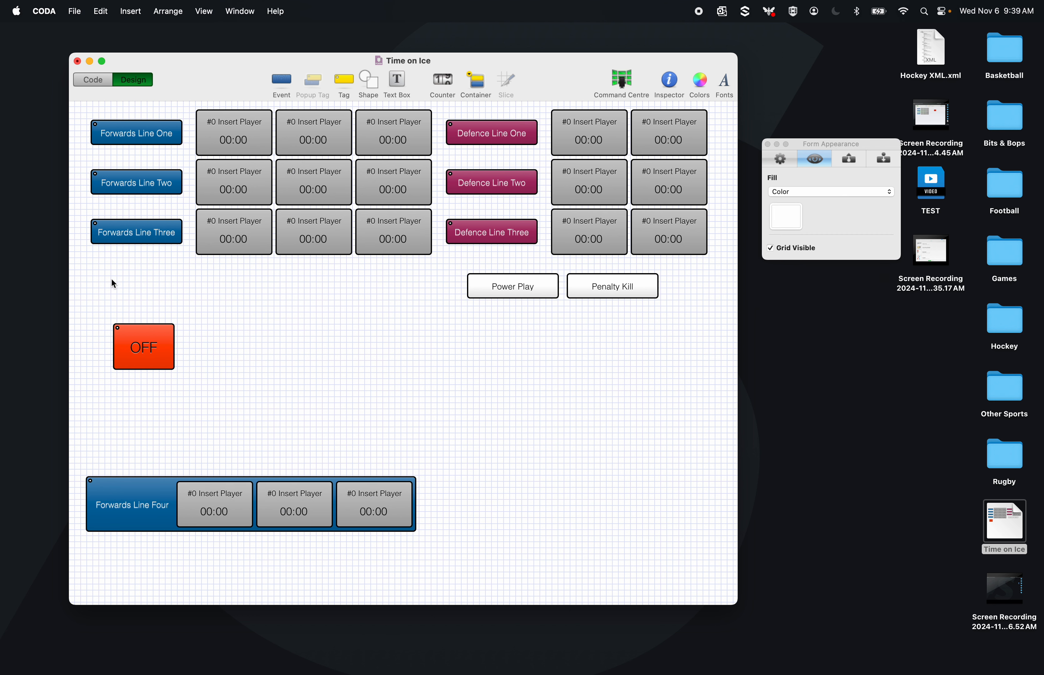
left_click_drag(117, 290, 588, 372)
left_click(526, 337)
- Set the Forwards Line Three button's size to 545 wide by 90 high
left_click(349, 389)
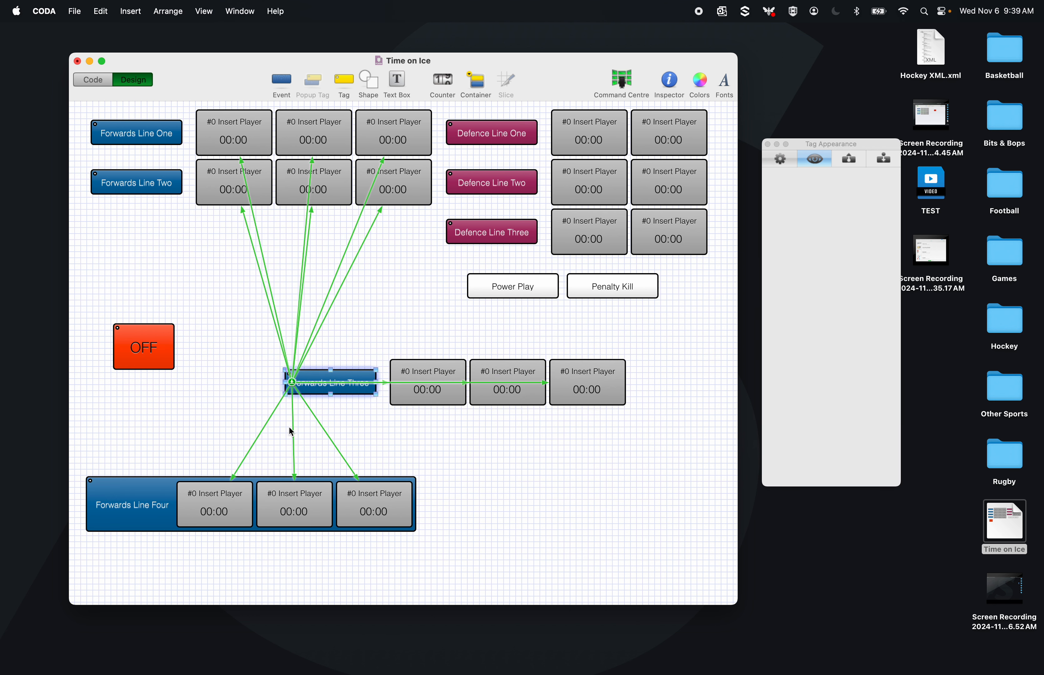
left_click(160, 488)
left_click(326, 386)
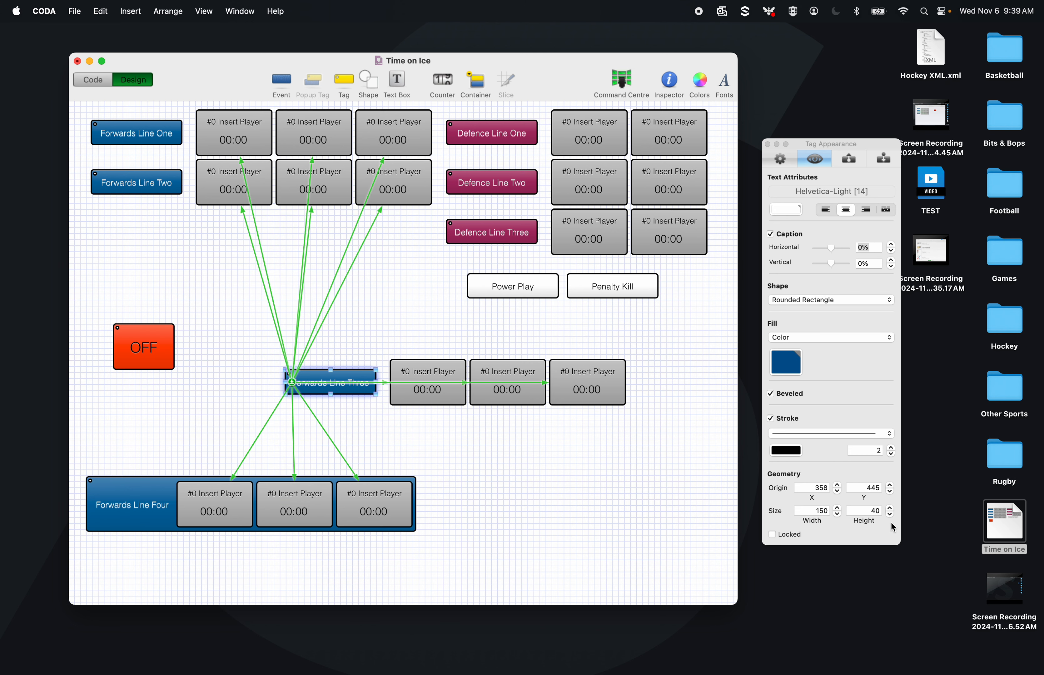
left_click(809, 514)
type("545")
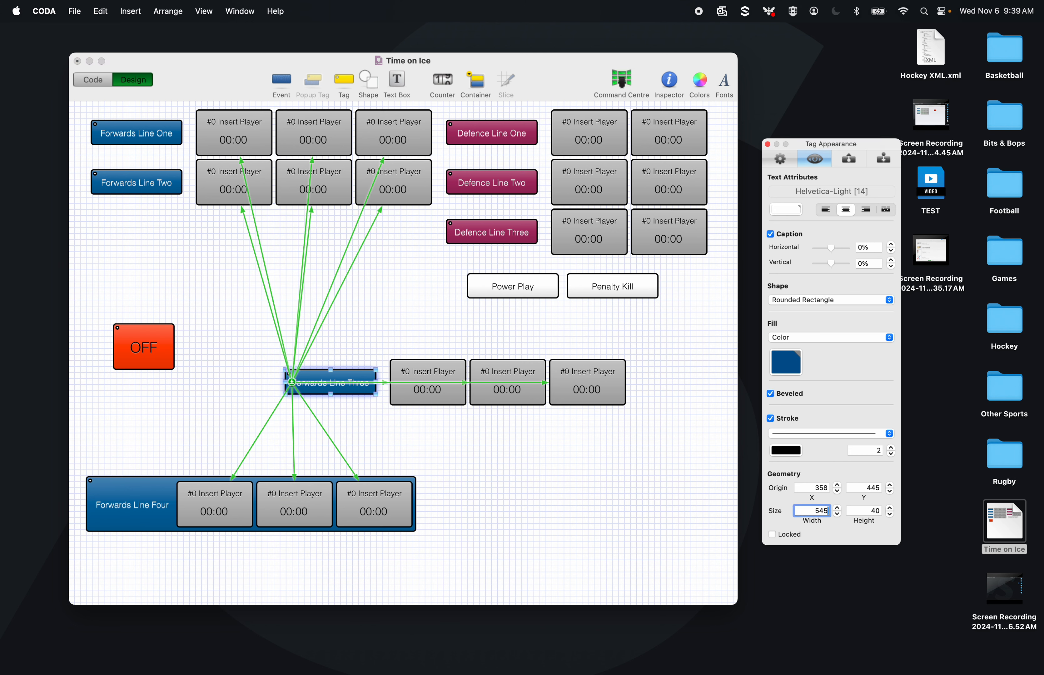
key("Tab")
type("90")
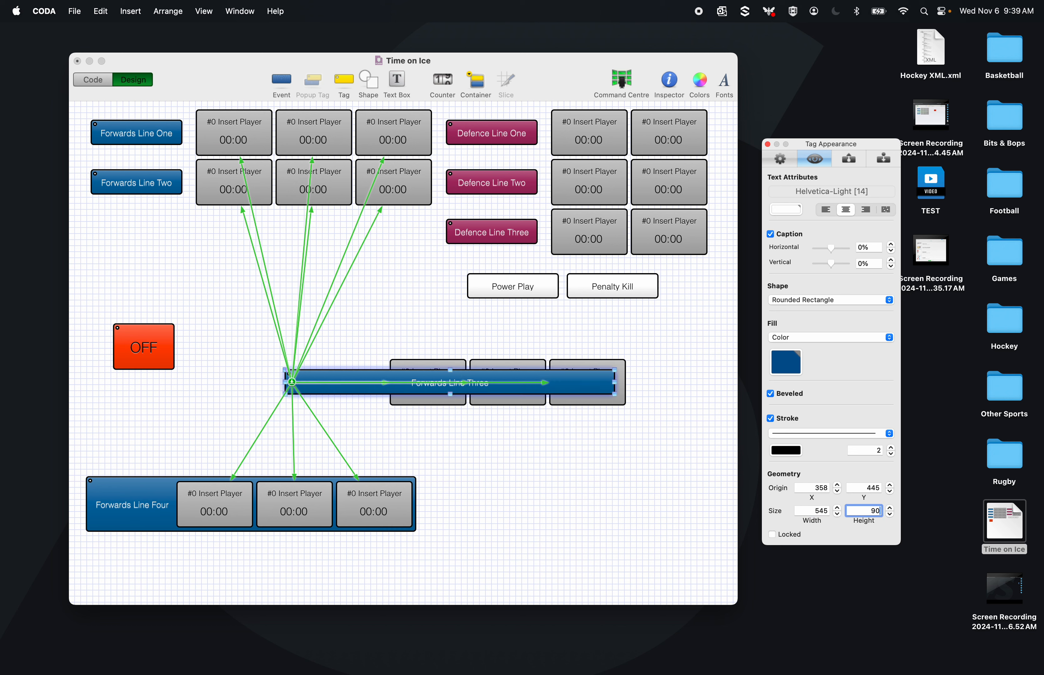
key("Return")
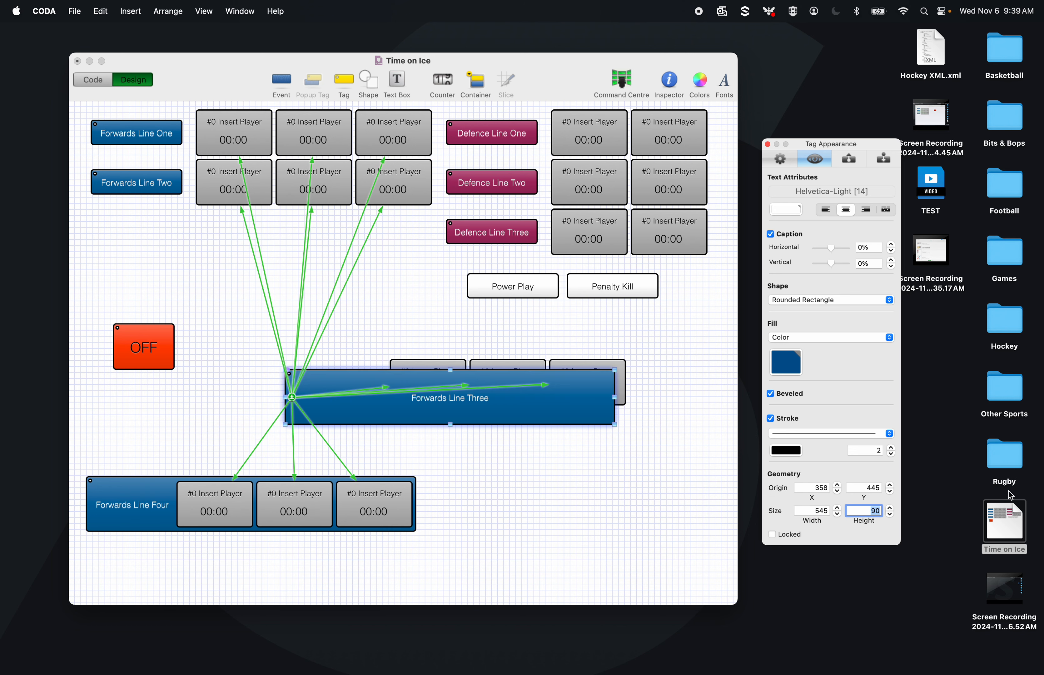
- Set the Forwards Line Three button's horizontal caption offset to -36%, matching the Forwards Line Four button
left_click(167, 499)
left_click(570, 404)
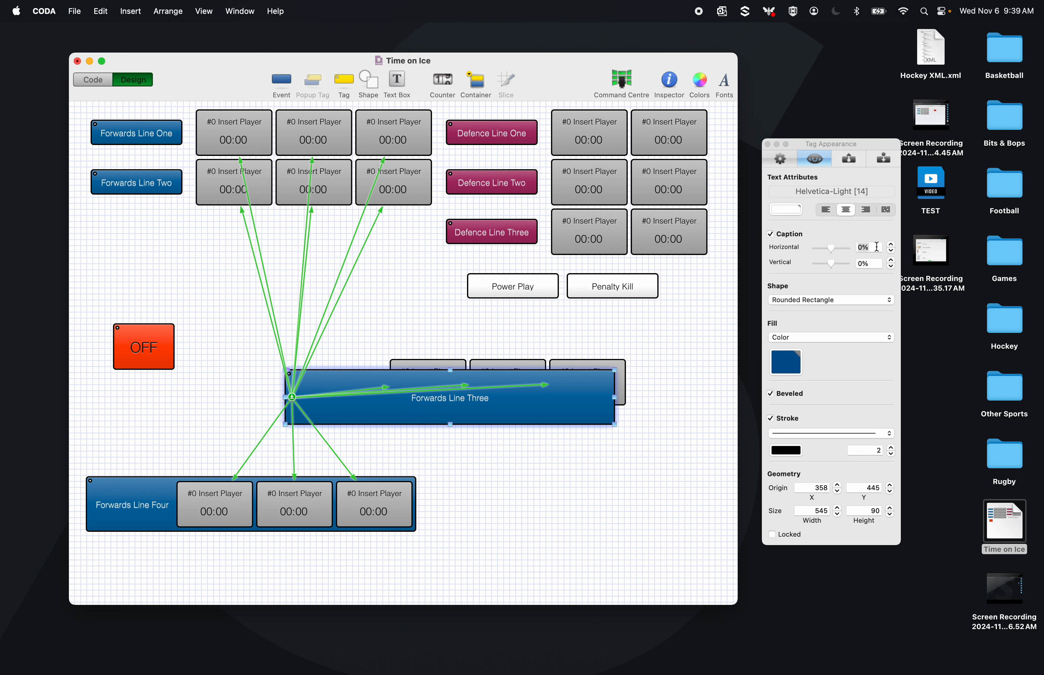
left_click(875, 247)
type("-")
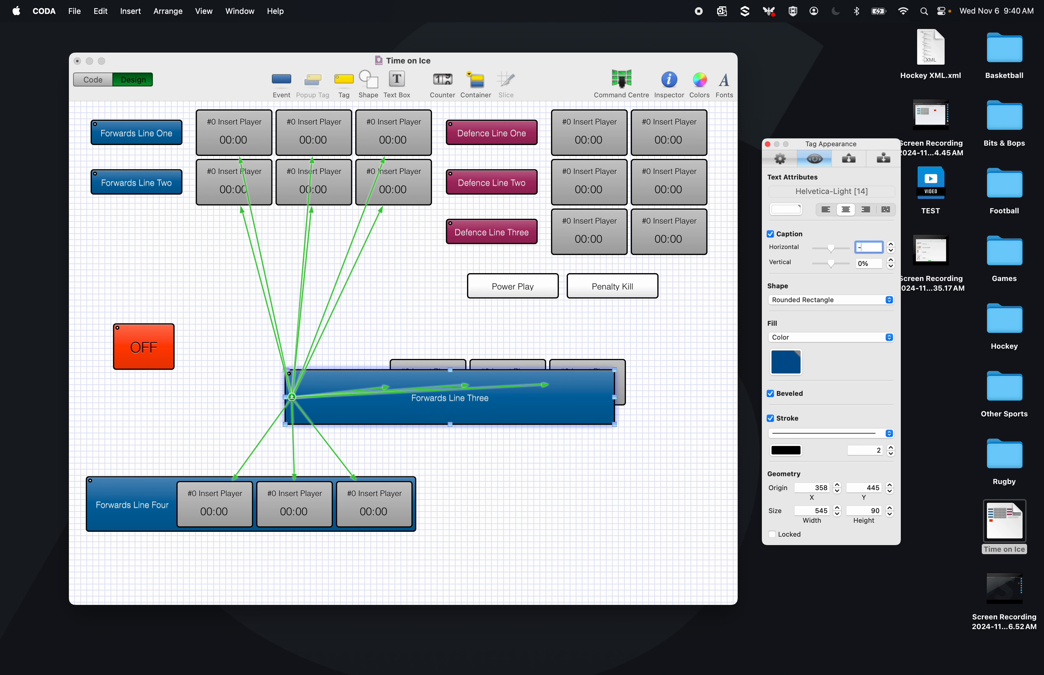
type("3")
key("Return")
key("BackSpace")
type("36%")
key("BackSpace")
key("BackSpace")
key("BackSpace")
left_click_drag(834, 247, 827, 249)
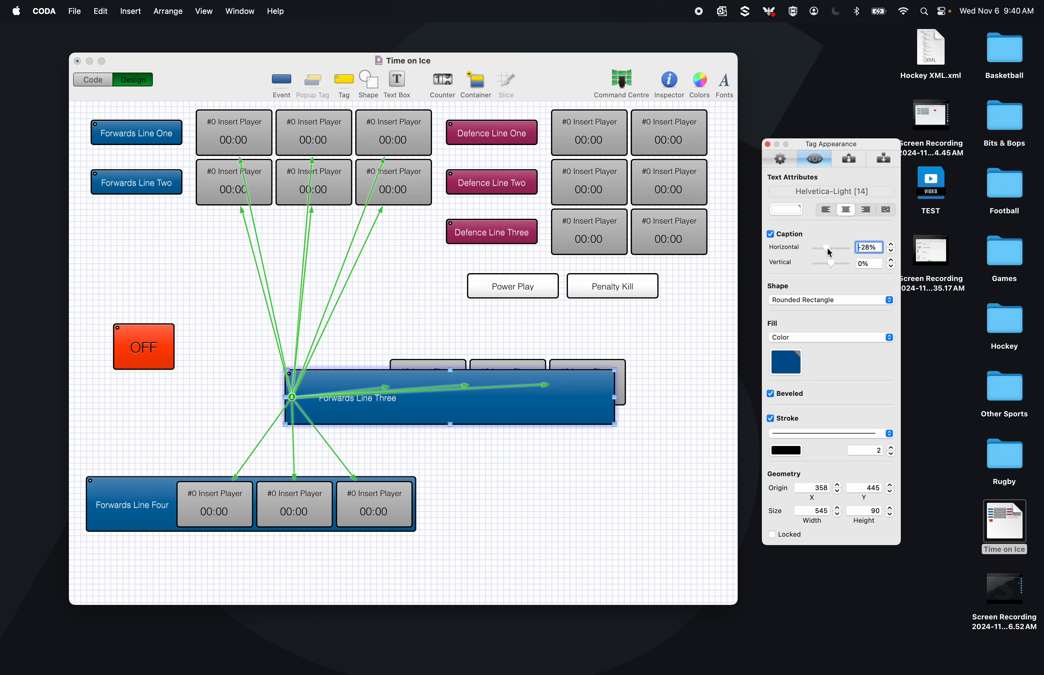
left_click(891, 250)
- Move the Forwards Line Three button over its three player buttons and send it to the back
left_click(568, 428)
left_click_drag(540, 414, 562, 400)
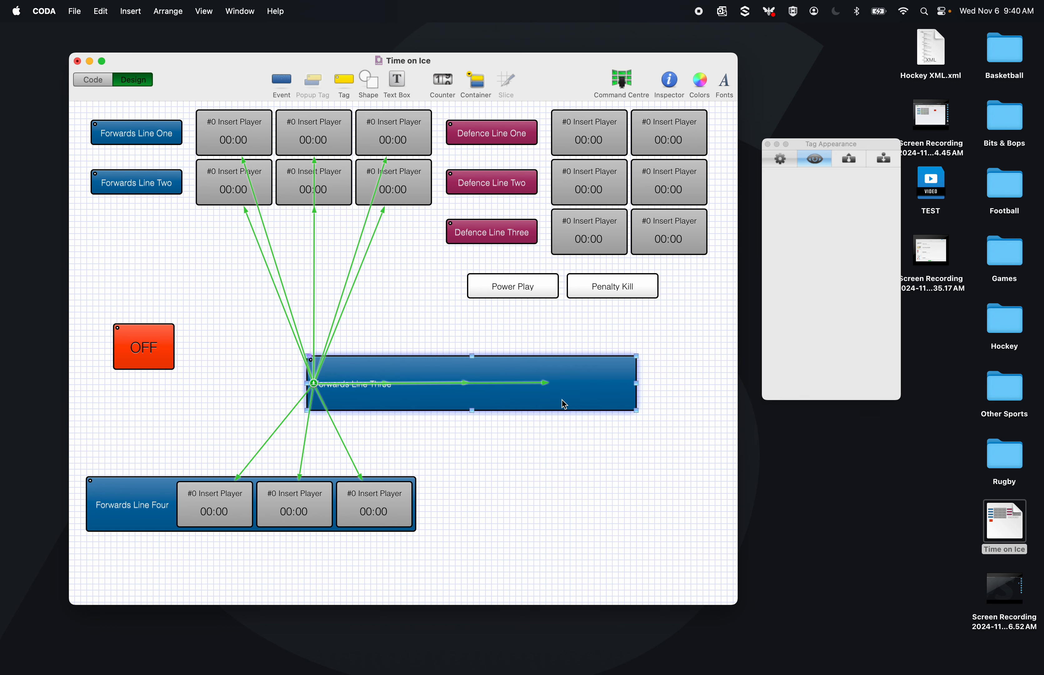
right_click(561, 399)
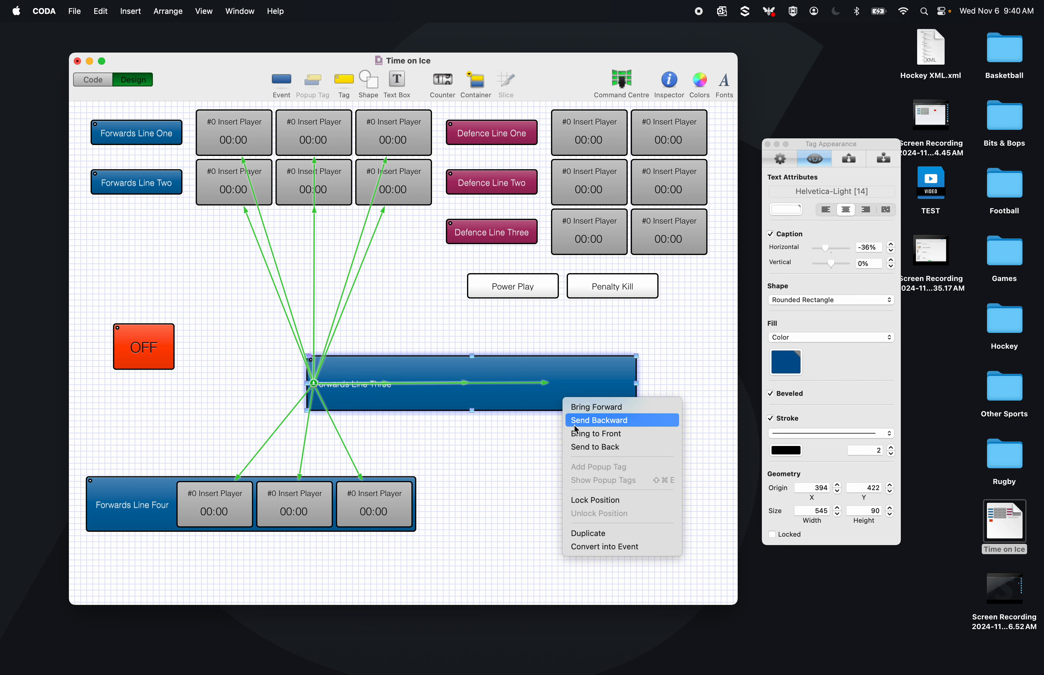
left_click(582, 446)
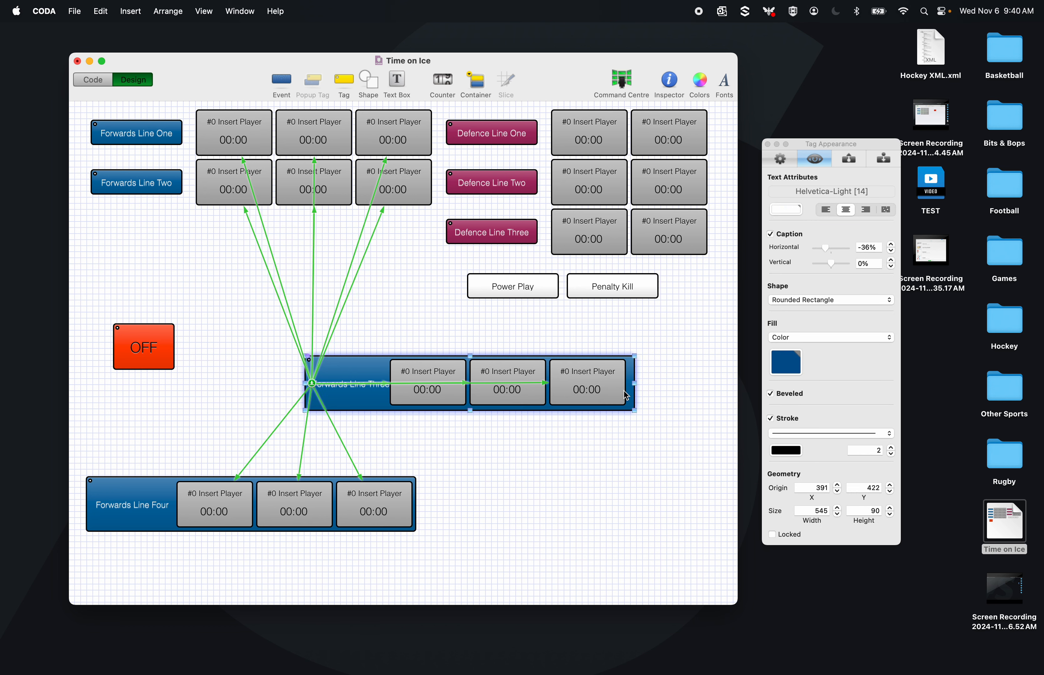
- Nudge the Forwards Line Three button to X 383, Y 420 so it sits evenly around its player buttons
key("Left")
key("Left")
key("Left")
key("Left")
key("Left")
key("Left")
key("Left")
key("Left")
key("Left")
key("Left")
key("Left")
key("Left")
key("Up")
key("Up")
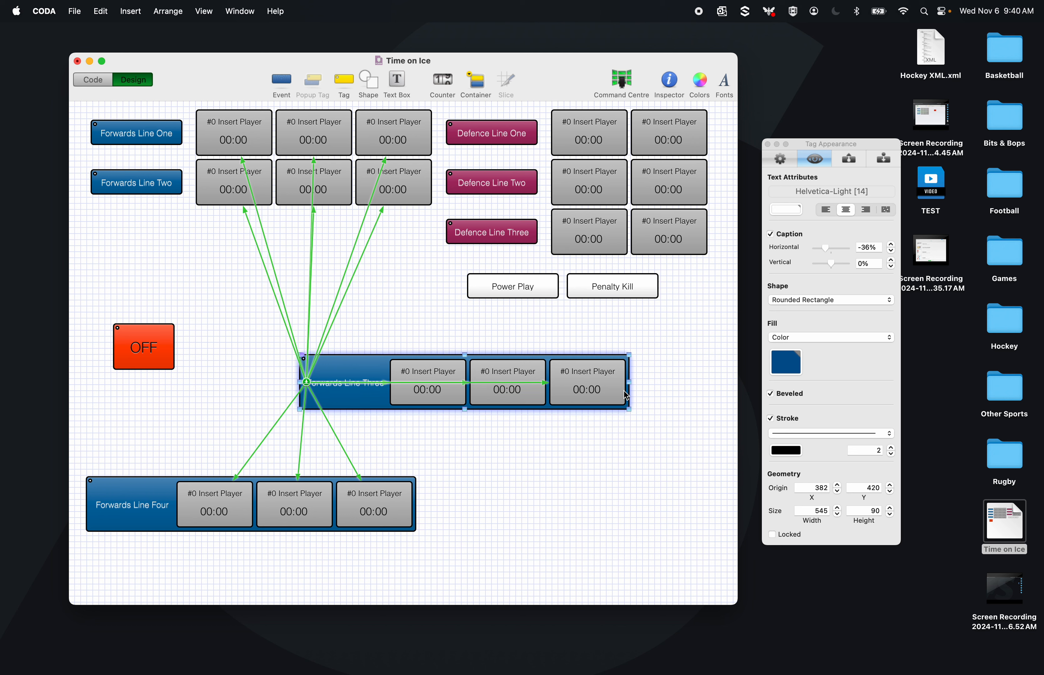
key("Right")
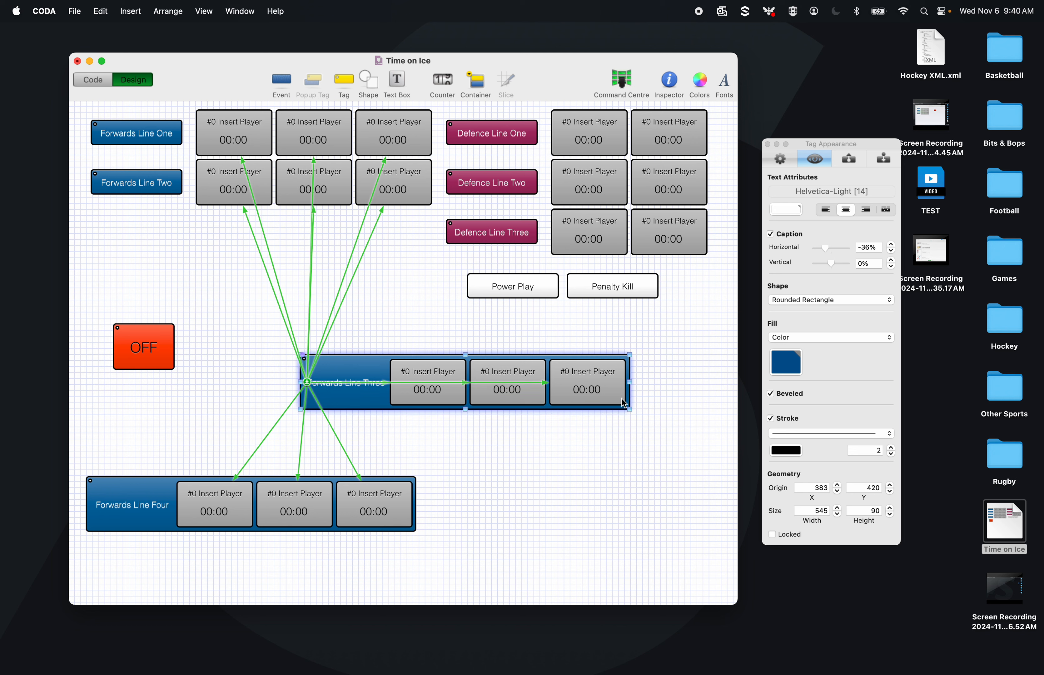
left_click(615, 455)
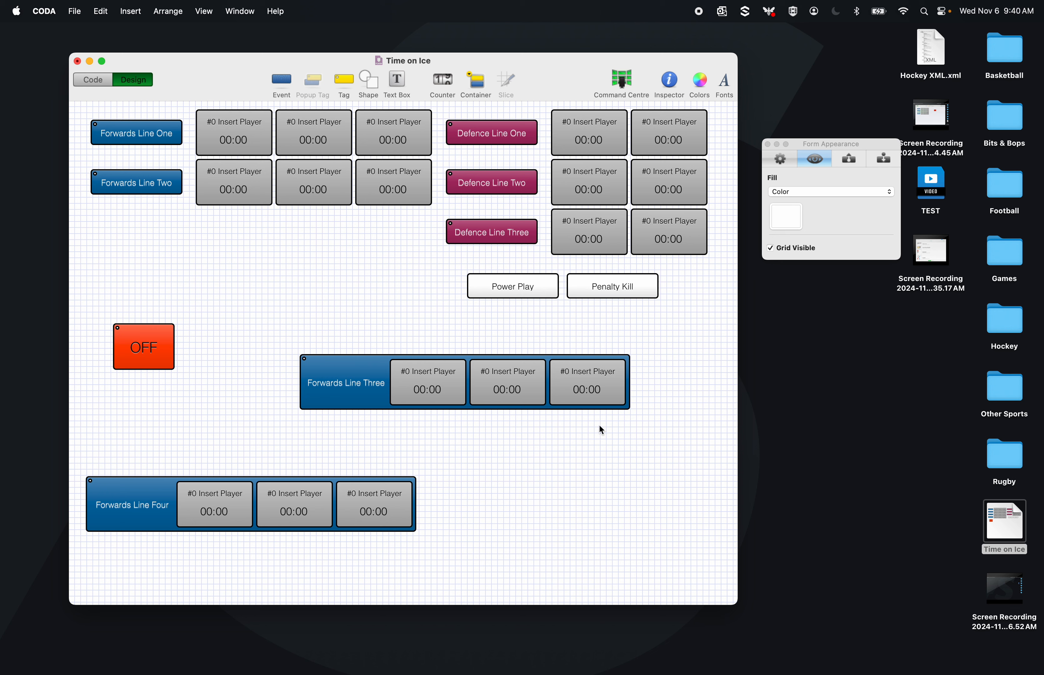
- Move the Forwards Line Three button and its players down onto the Forwards Line Four group, lining up their side edges
left_click_drag(397, 439, 580, 355)
left_click_drag(648, 355, 320, 441)
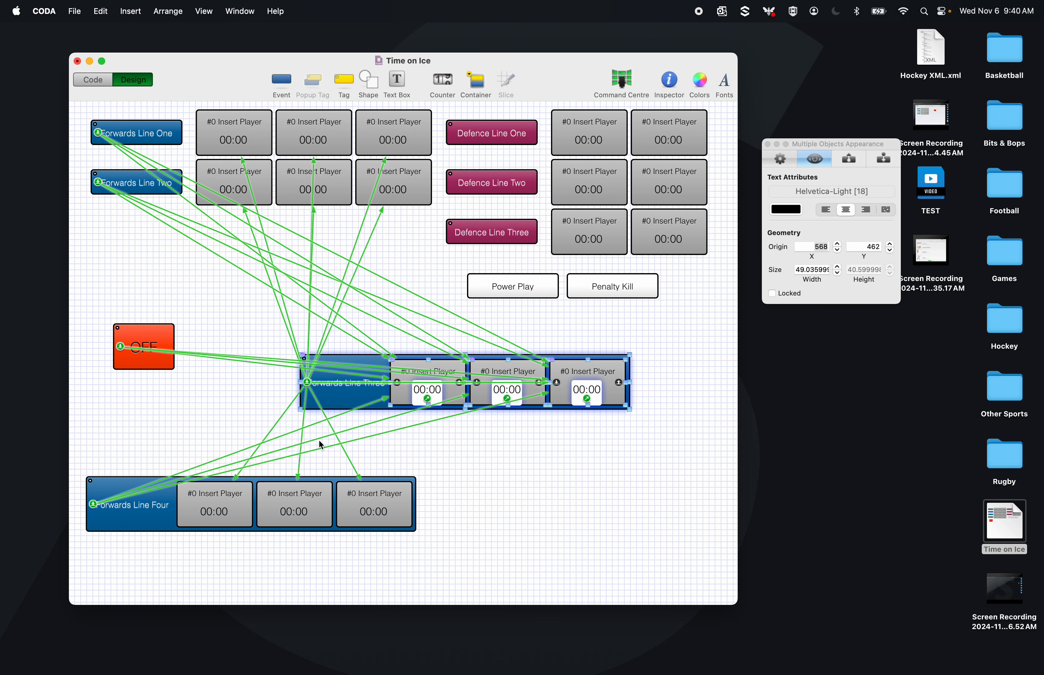
left_click_drag(454, 363, 240, 448)
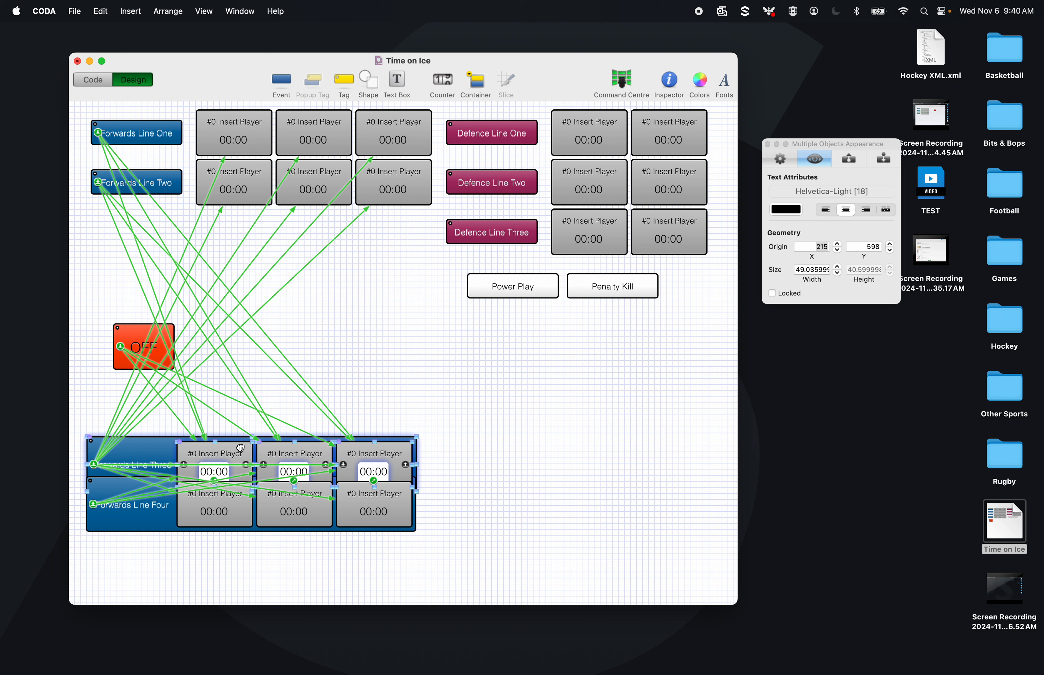
left_click_drag(240, 448, 240, 447)
left_click_drag(240, 447, 240, 448)
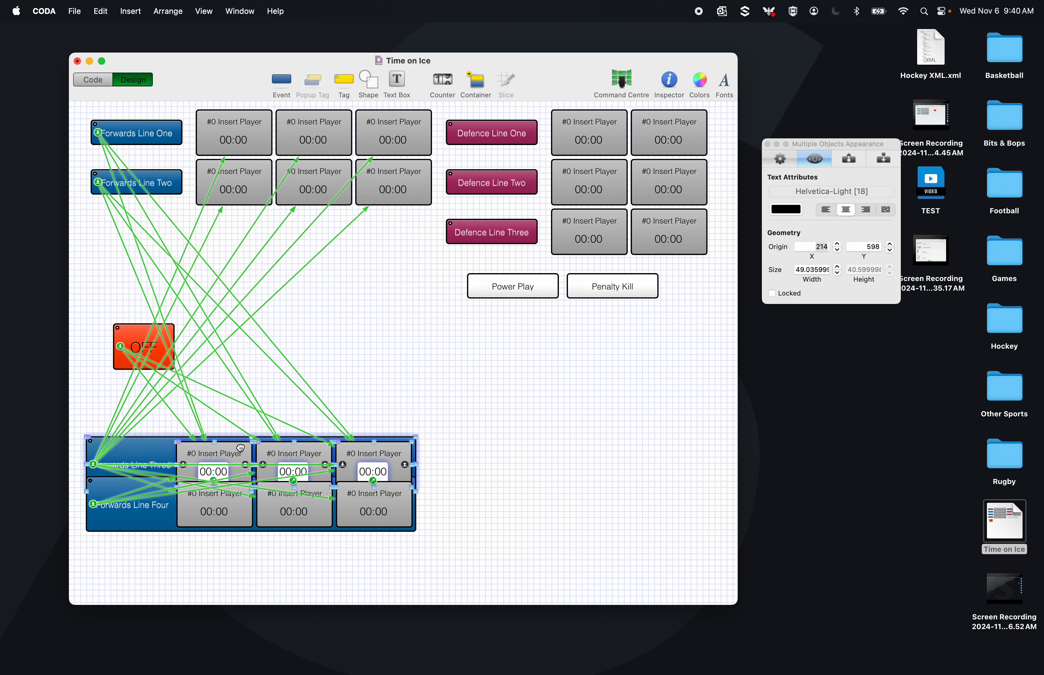
- Nudge the selected Forwards Line Three group up to Y 567, leaving a small gap above Forwards Line Four
key("Up")
key("Up")
key("Up")
key("Up")
key("Up")
key("Up")
key("Up")
key("Up")
key("Up")
key("Up")
key("Up")
key("Up")
key("Up")
key("Up")
key("Up")
key("Up")
key("Up")
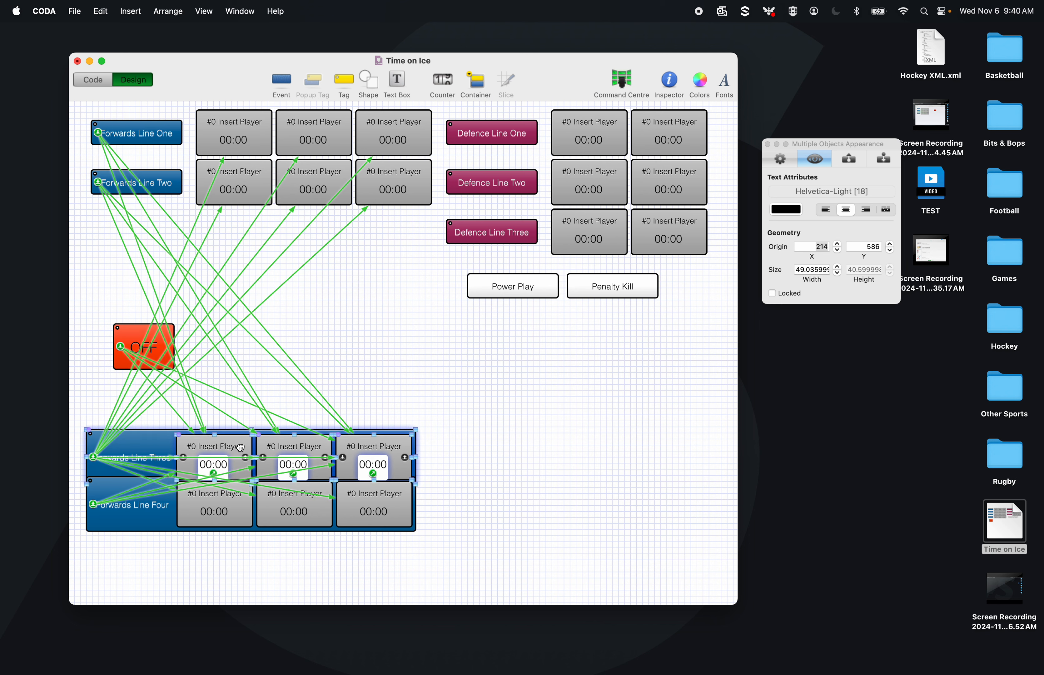
key("Up")
key("Up")
key("Up")
key("Up")
key("Up")
key("Up")
key("Up")
key("Up")
key("Up")
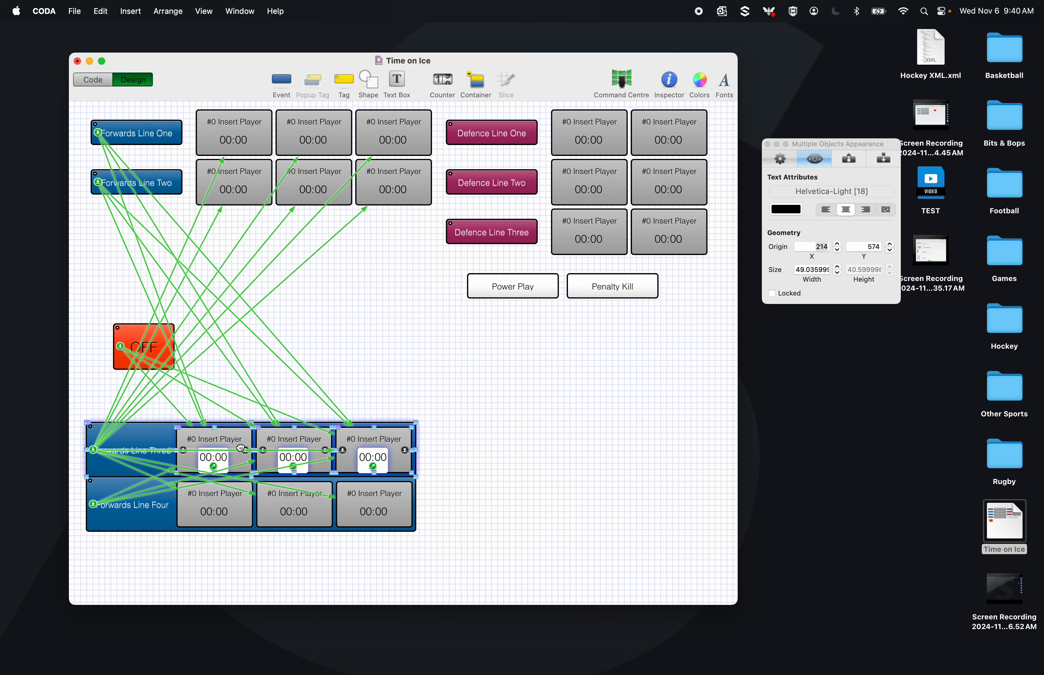
key("Up")
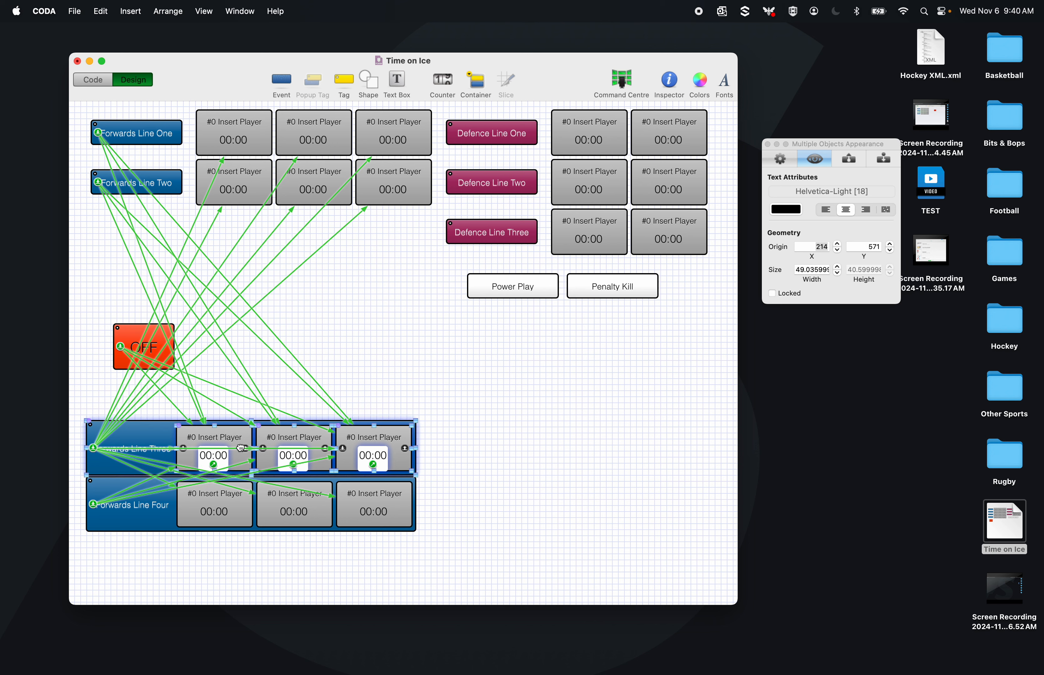
key("Up")
key("Down")
key("Up")
key("Up")
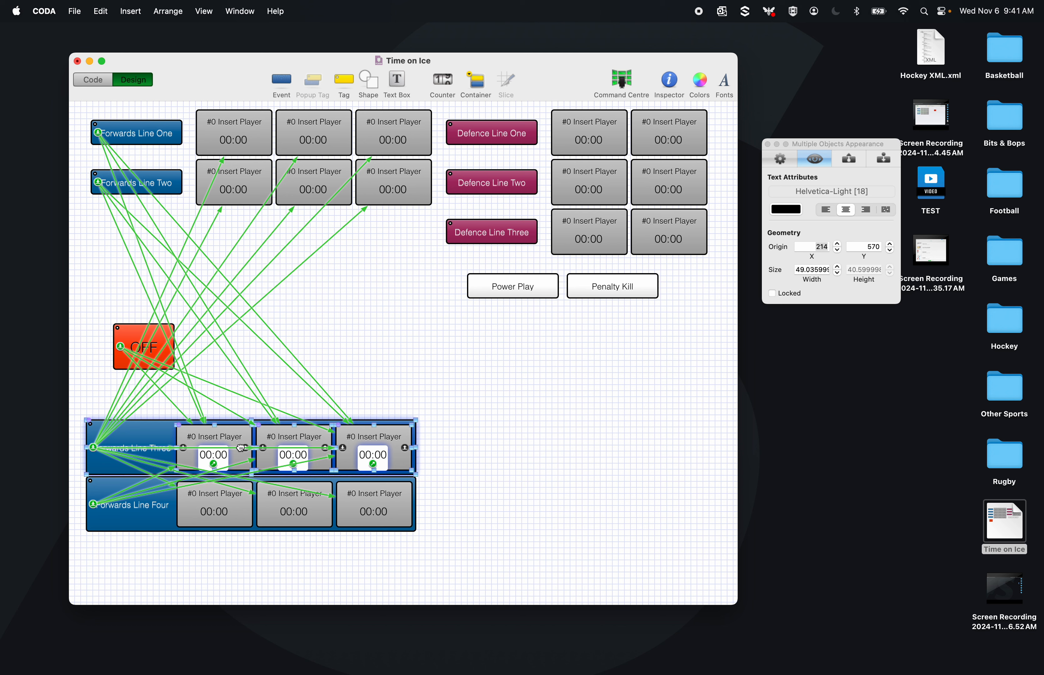
key("Up")
key("Up")
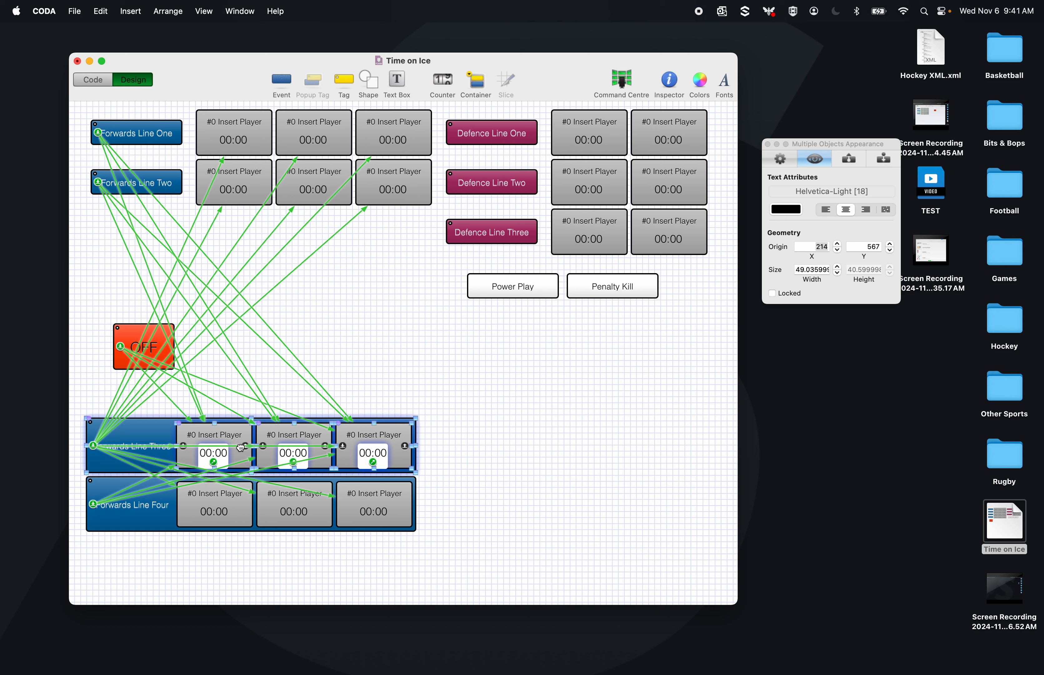
left_click(443, 468)
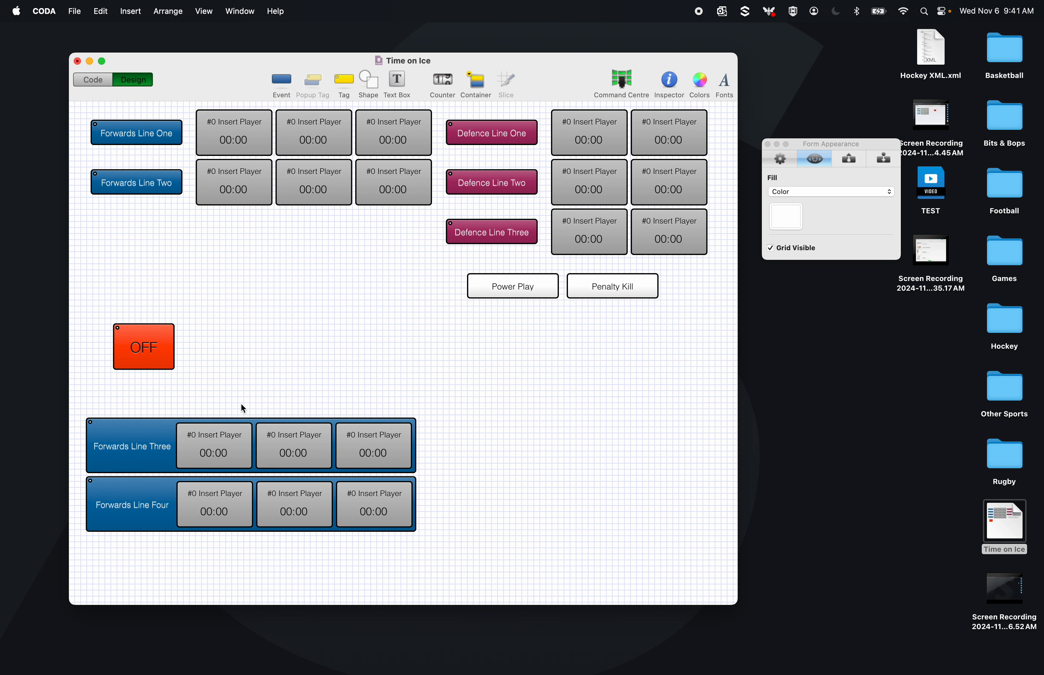
- Nudge only the Forwards Line Three background button left to X 28
left_click(139, 442)
key("Left")
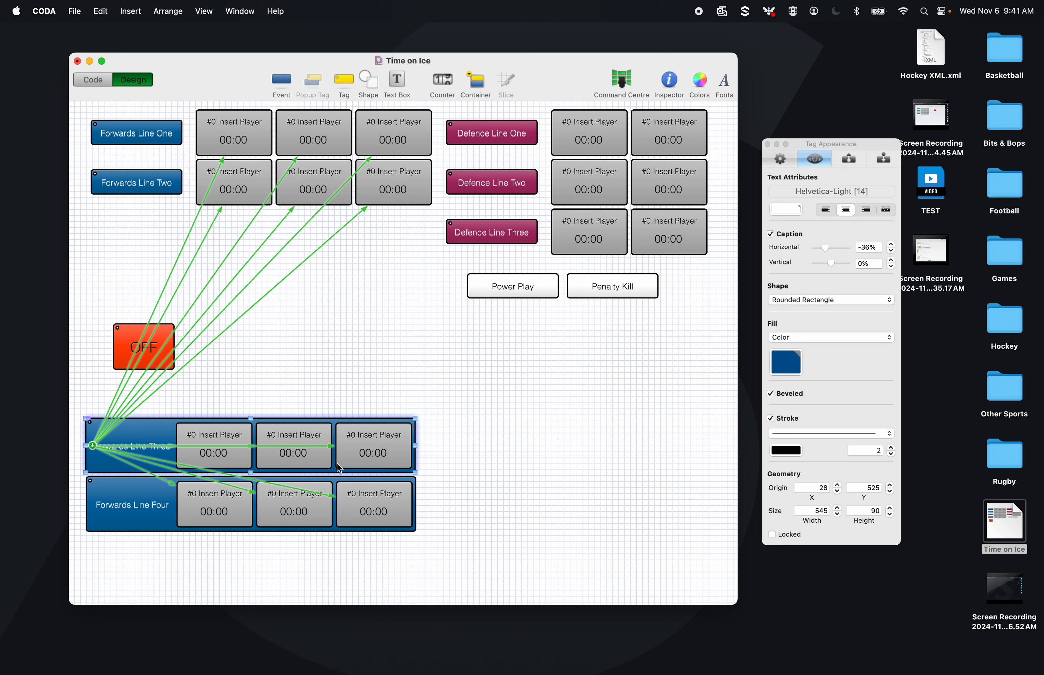
left_click(349, 464)
left_click(438, 439)
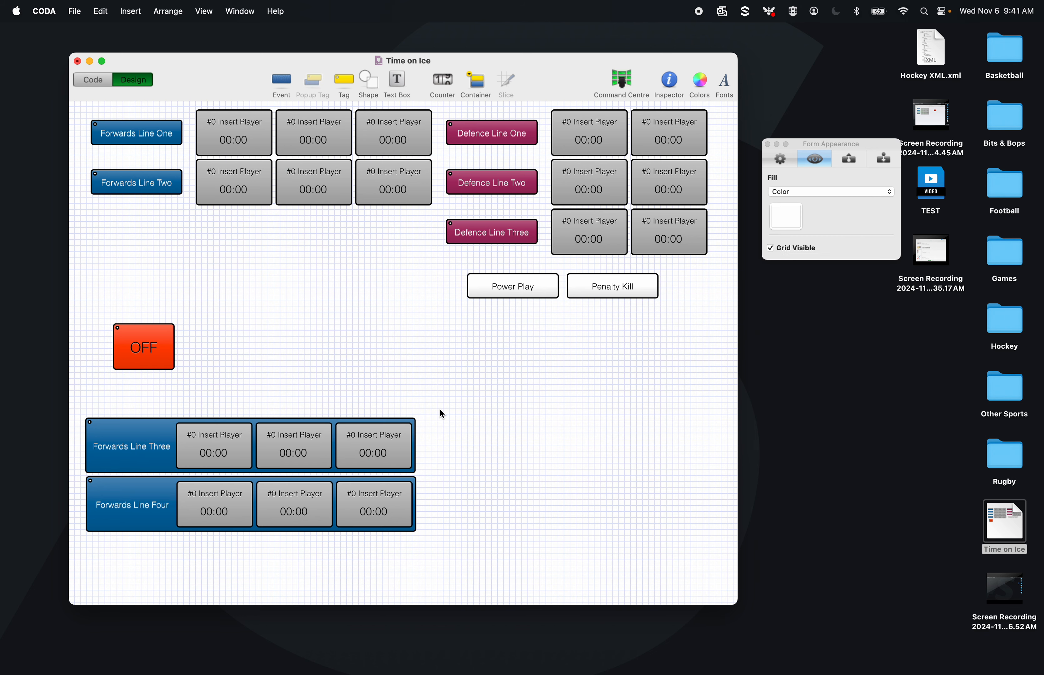
- Realign the whole Forwards Line Three group with Forwards Line Four at X 215, Y 567
left_click_drag(439, 407, 114, 461)
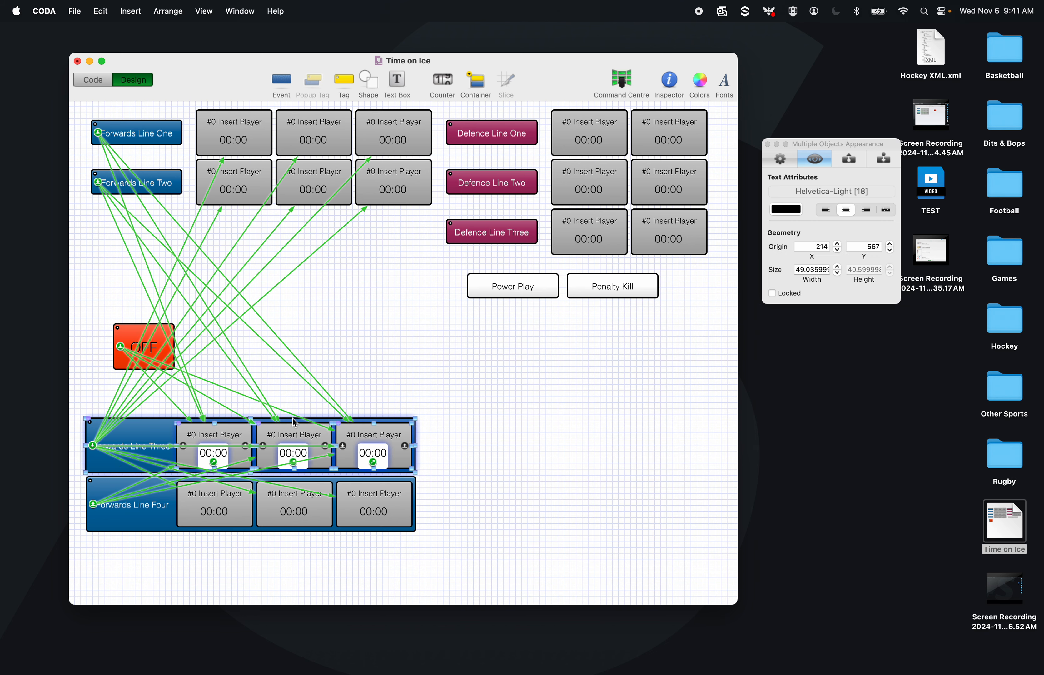
left_click_drag(295, 424, 301, 444)
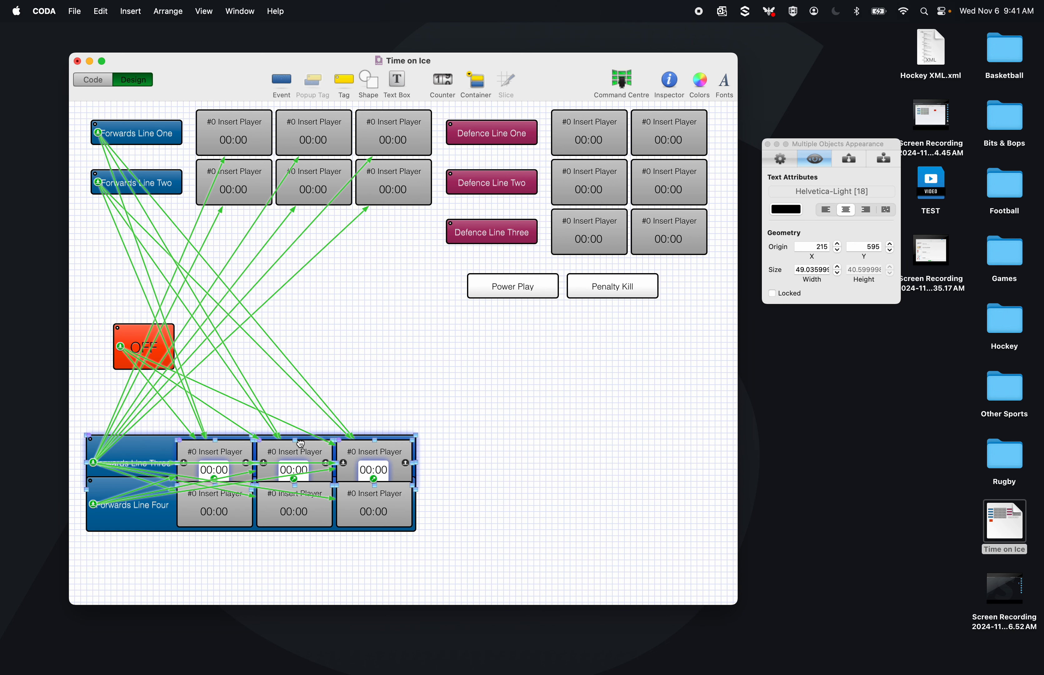
key("Up")
key("Up")
key("Up")
key("Up")
key("Up")
key("Up")
key("Up")
key("Up")
key("Up")
key("Up")
key("Up")
key("Up")
key("Up")
key("Up")
key("Up")
key("Up")
key("Up")
key("Up")
key("Up")
key("Up")
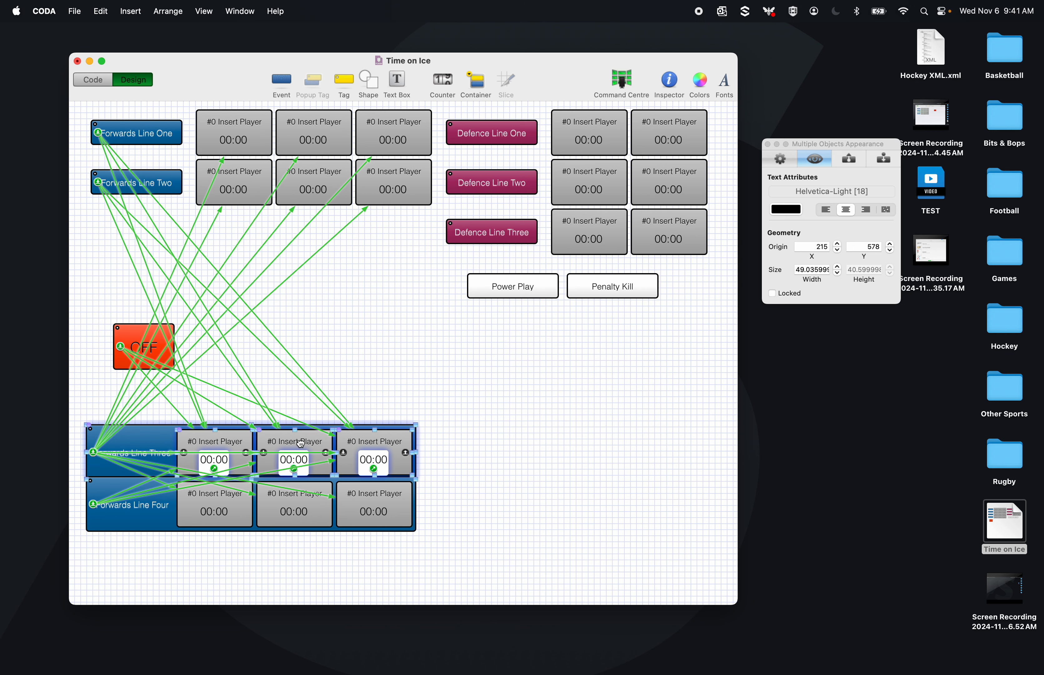
key("Up")
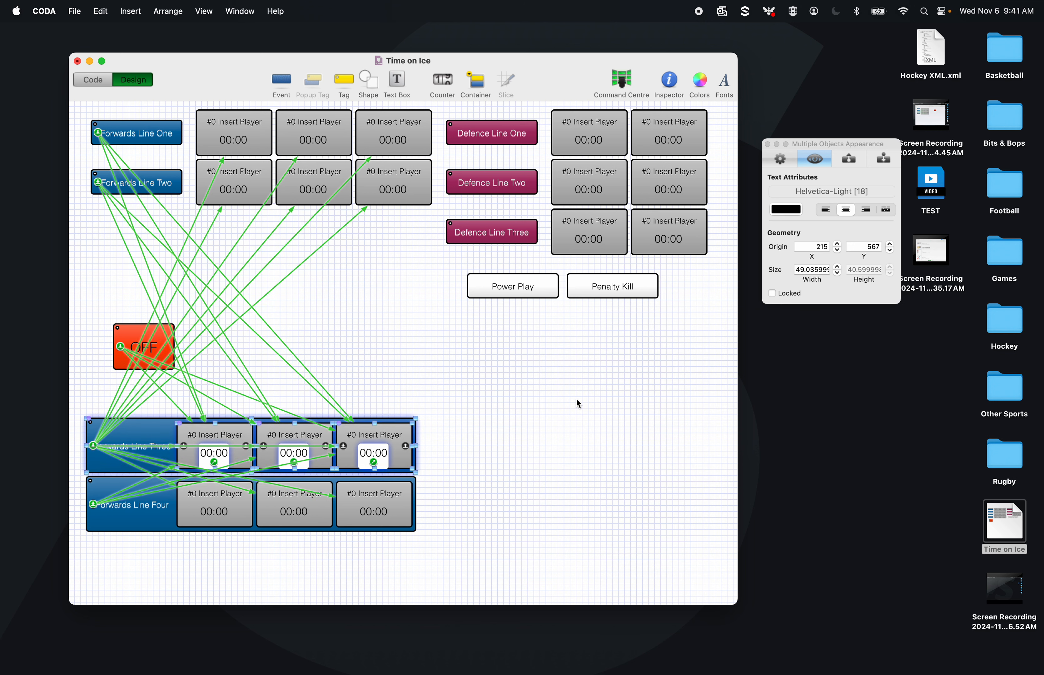
left_click(555, 446)
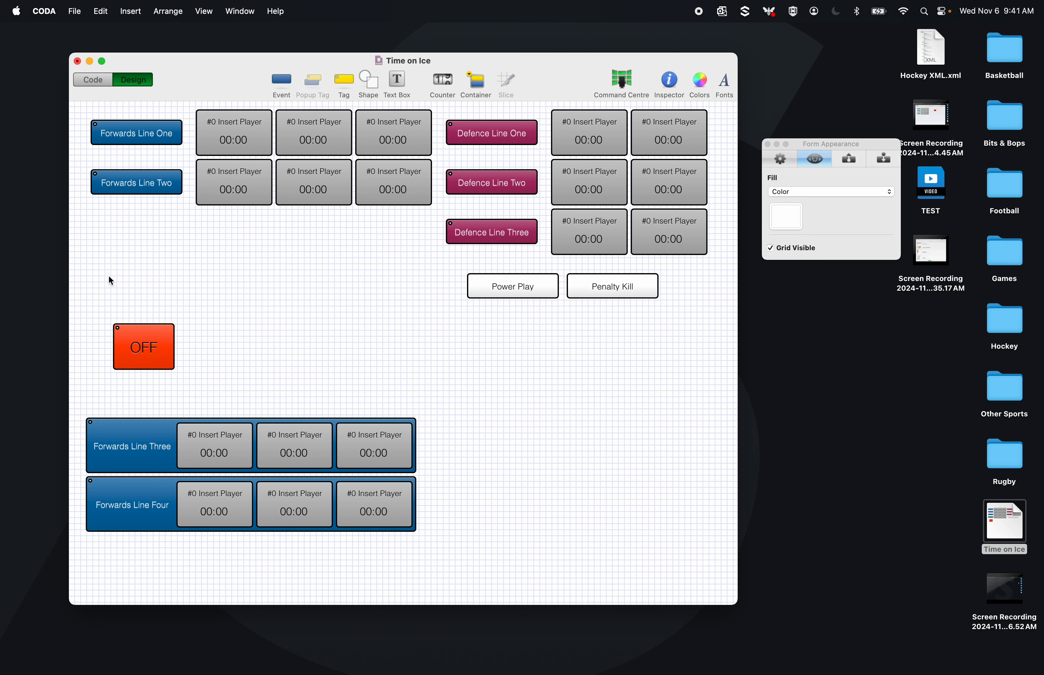
- Move the Forwards Line Two button and its players into the open area beside OFF, and resize the button to 545 by 90
left_click_drag(108, 250, 644, 342)
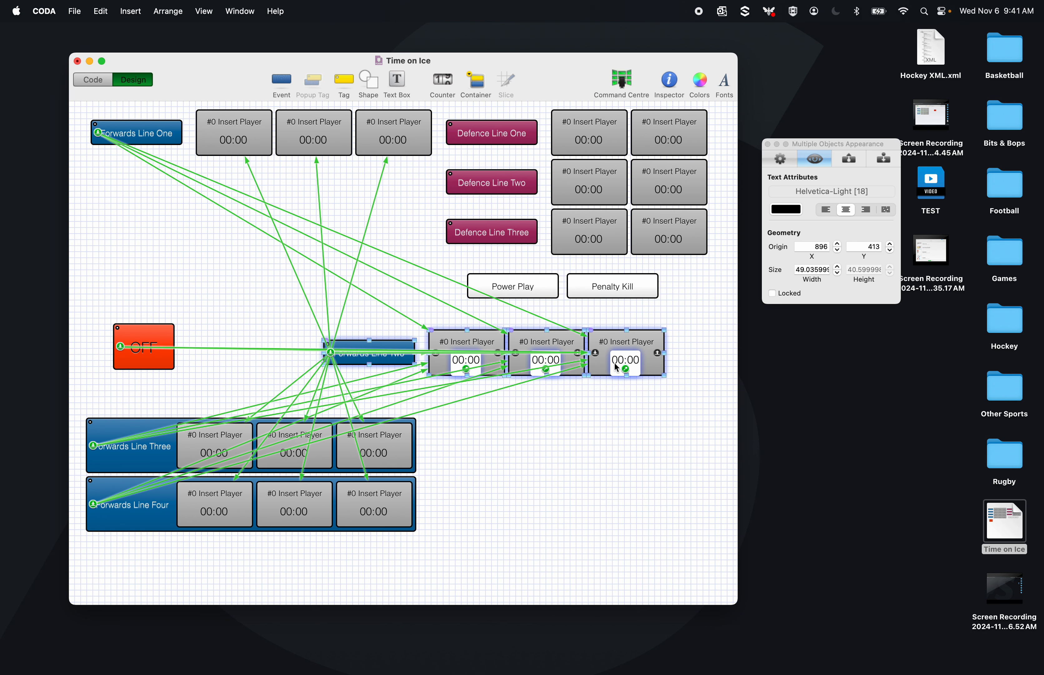
left_click(481, 376)
left_click(391, 353)
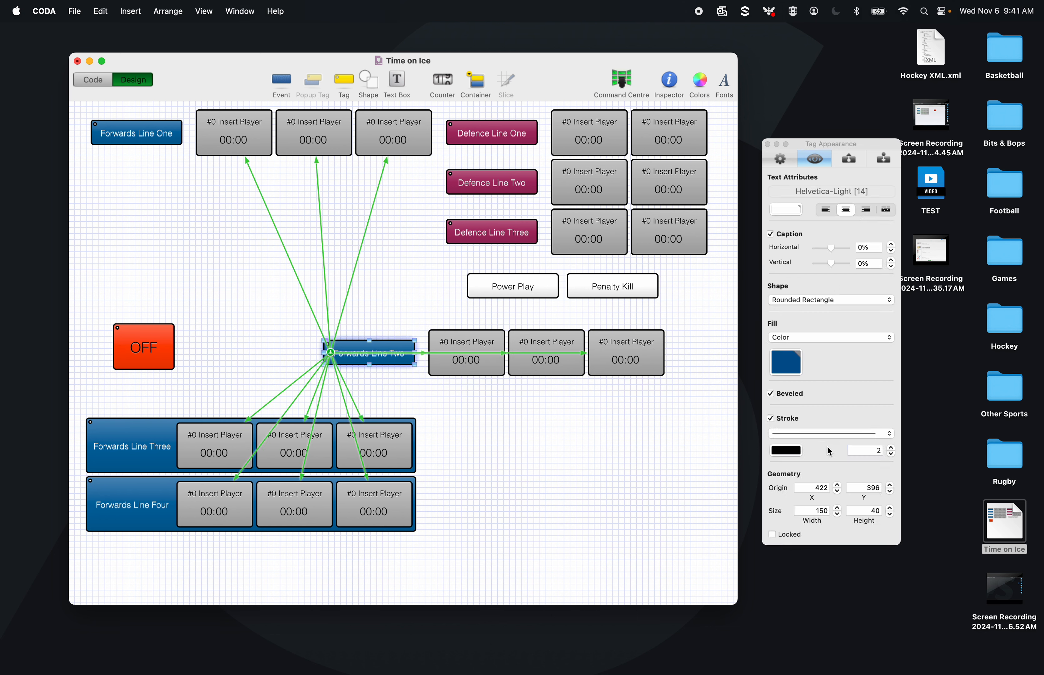
left_click(813, 516)
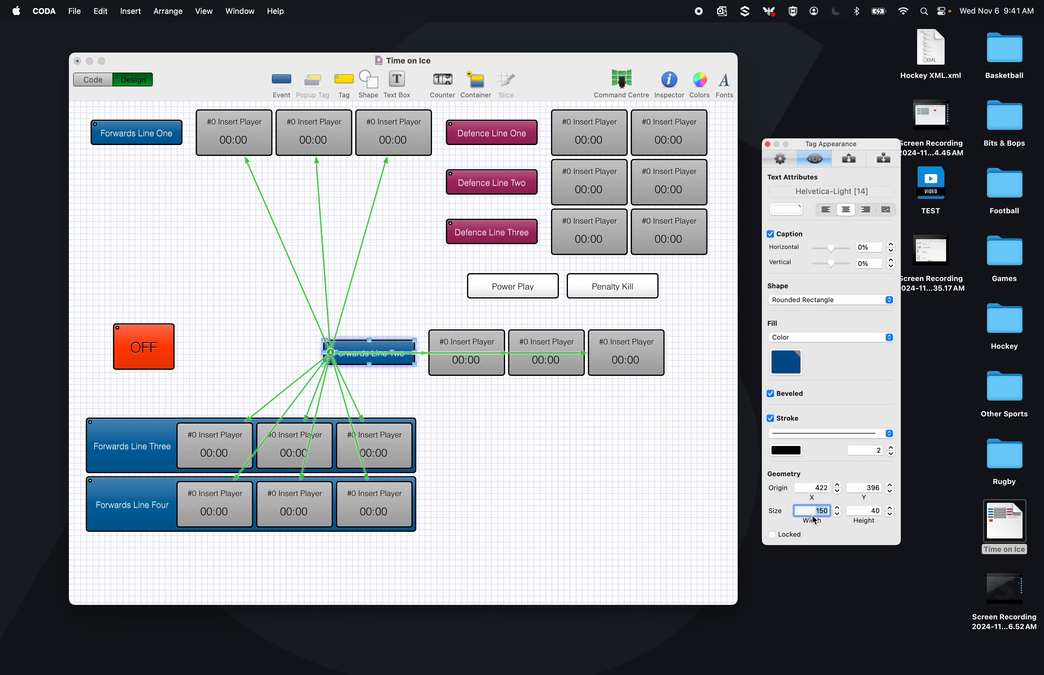
left_click(154, 440)
left_click(350, 359)
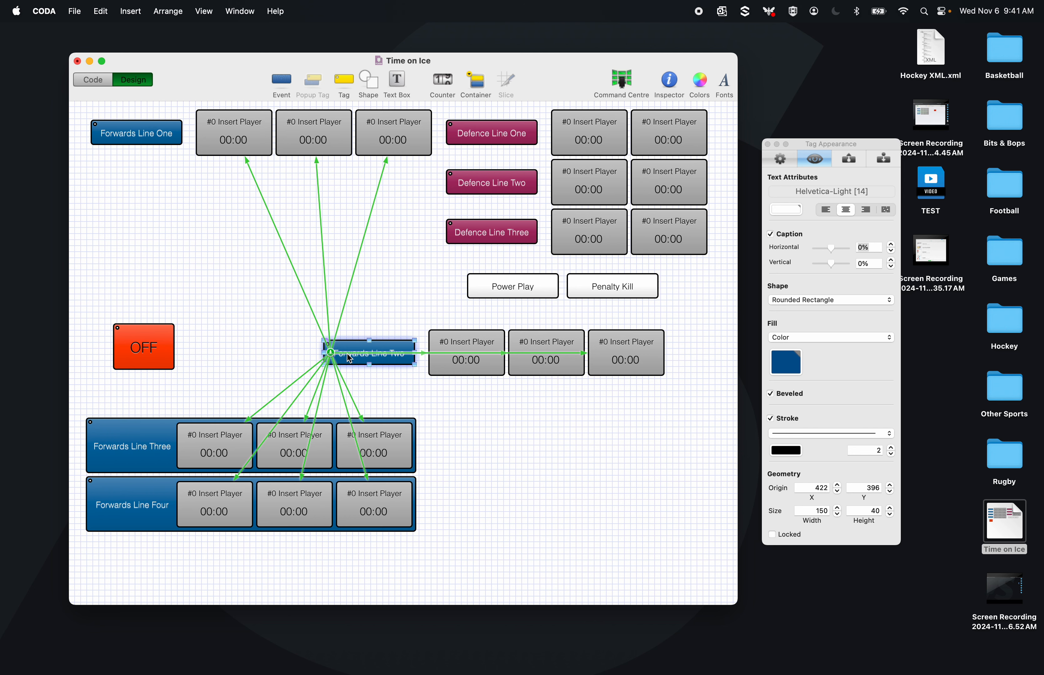
left_click(811, 513)
type("5")
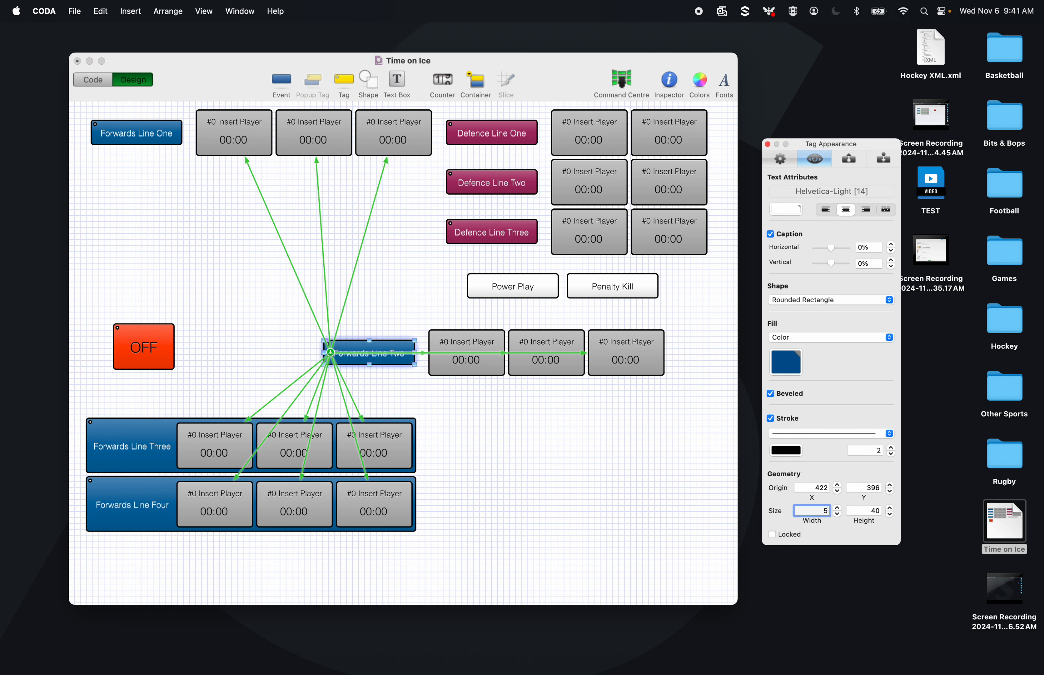
type("45")
key("Tab")
type("90")
key("Return")
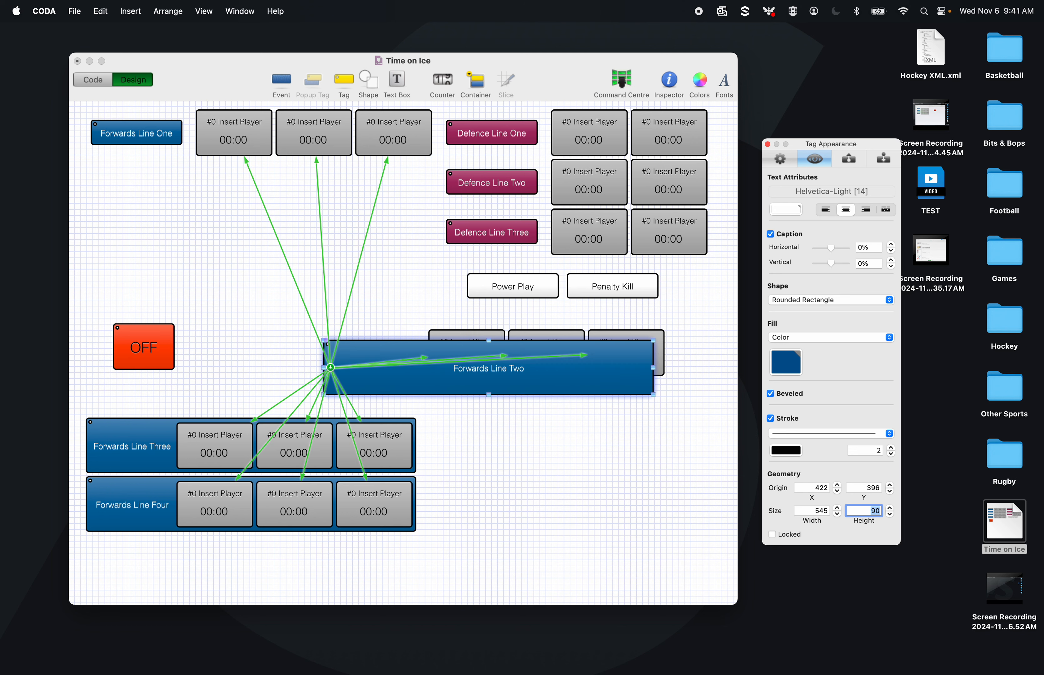
- Send the Forwards Line Two button behind its players and set its horizontal caption offset to -36%
right_click(594, 383)
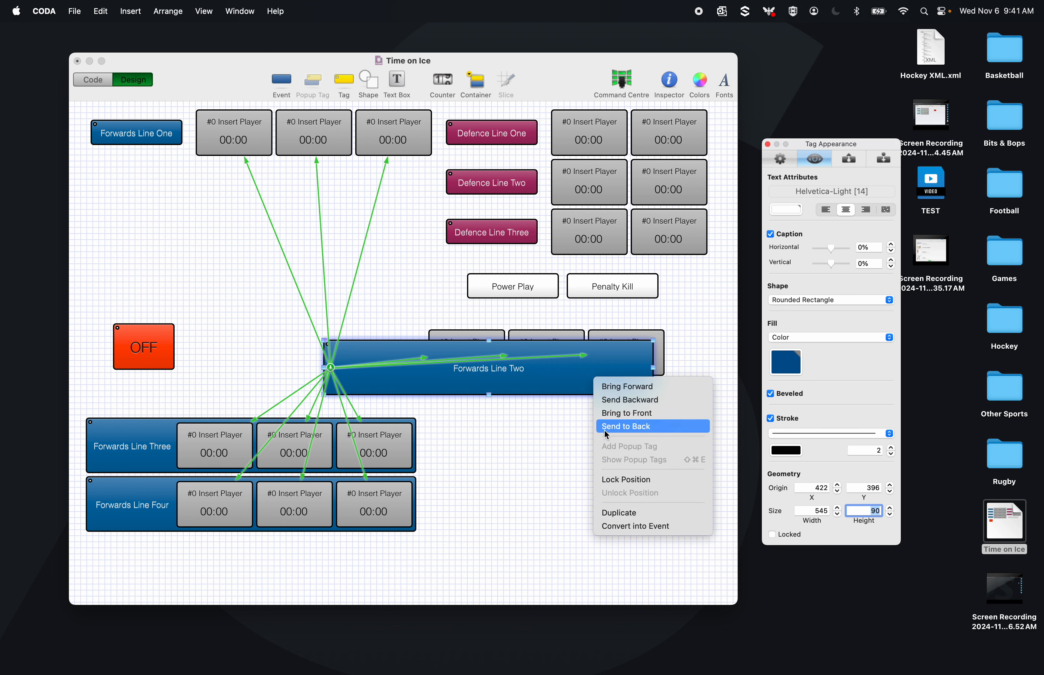
left_click(614, 426)
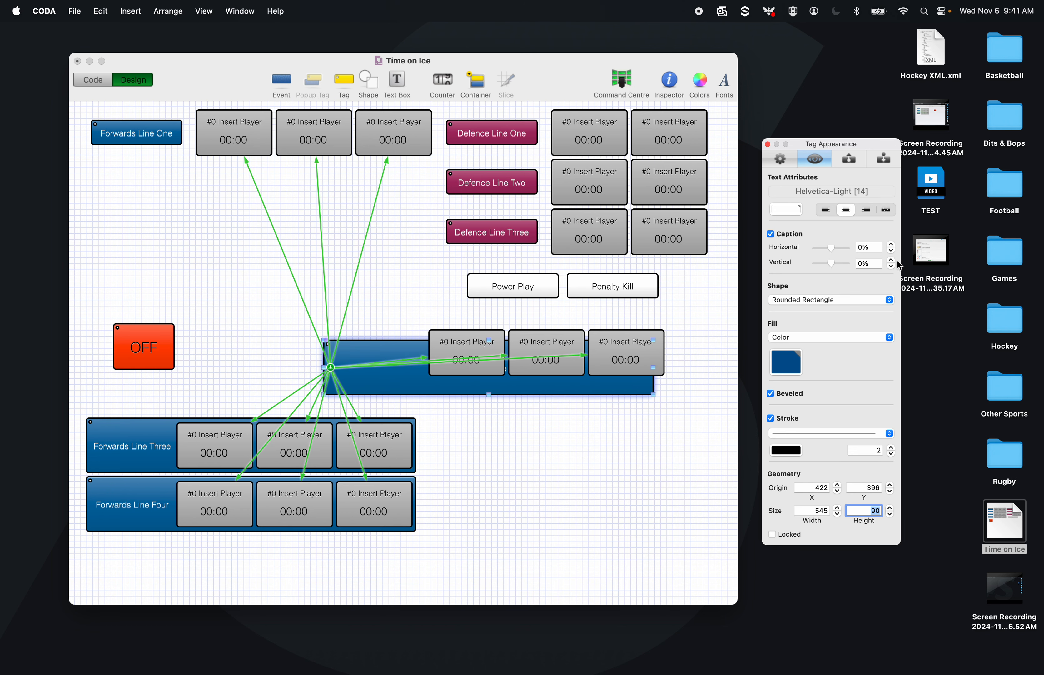
left_click_drag(831, 251, 827, 250)
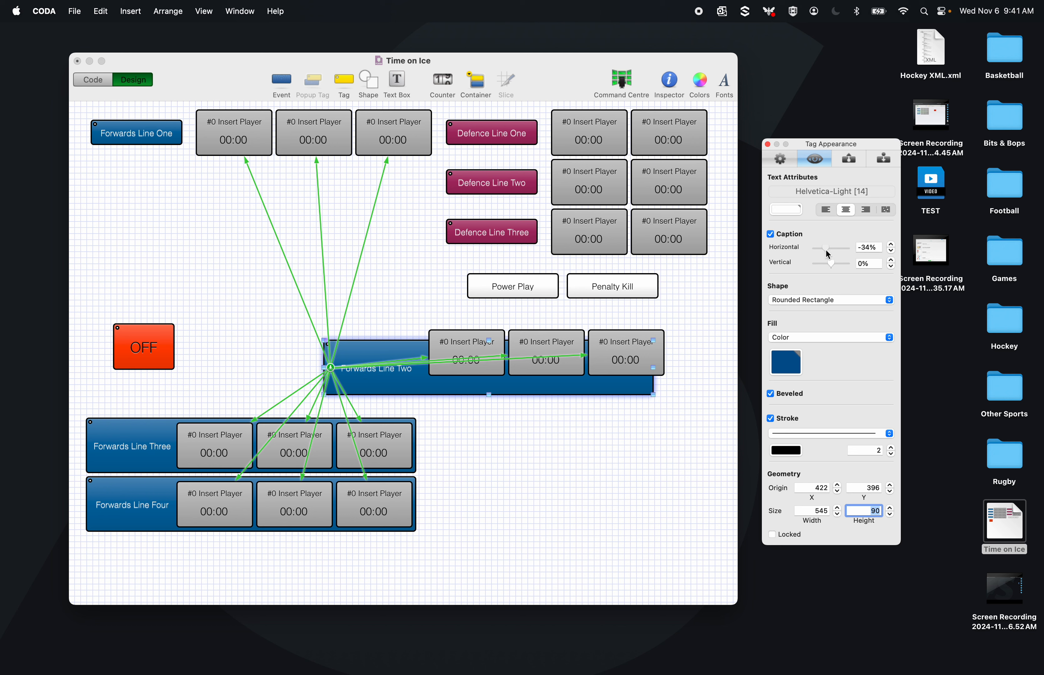
left_click(891, 250)
- Position the Forwards Line Two background at X 446, Y 372 so it frames its three players
left_click(612, 414)
mouse_move(602, 388)
left_mouse_down()
mouse_move(629, 373)
mouse_move(618, 376)
left_mouse_up()
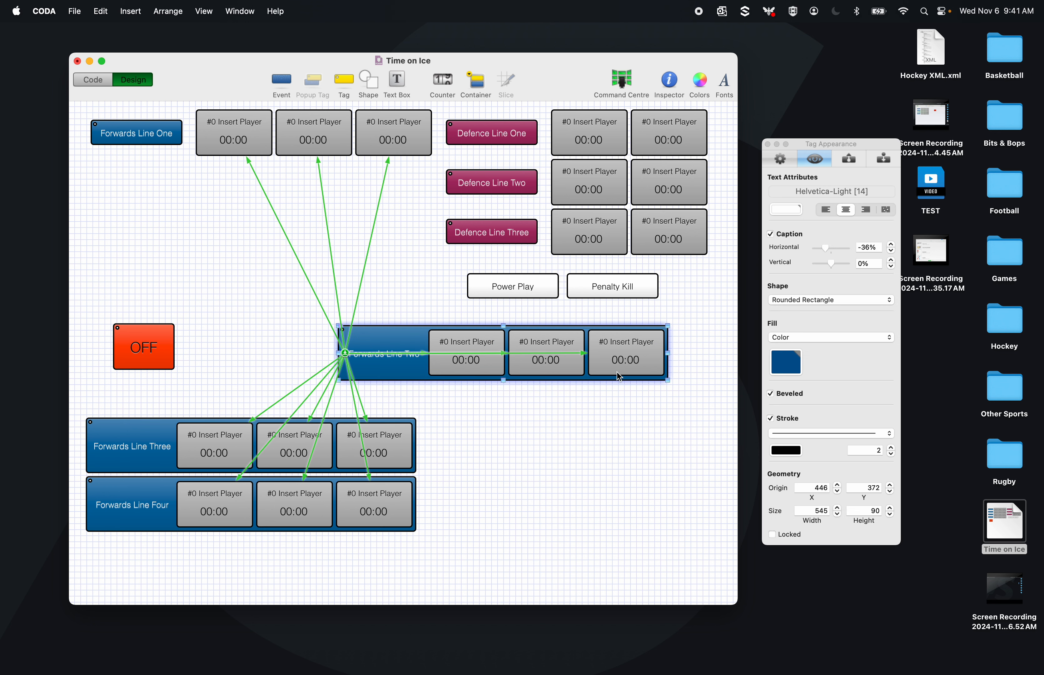
left_click(667, 387)
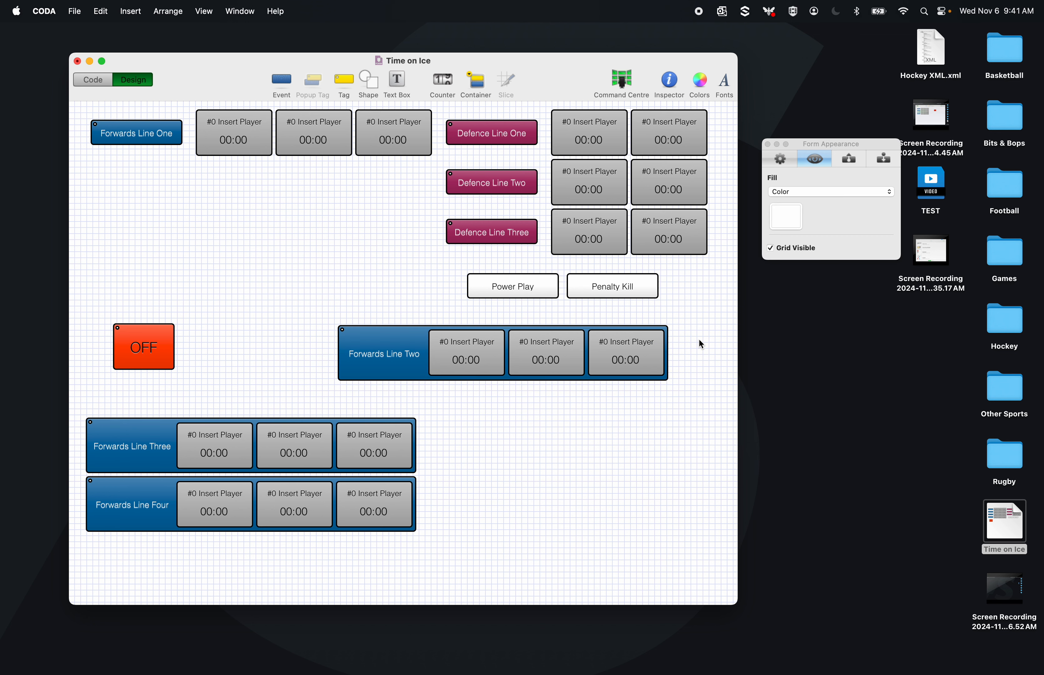
- Move the Forwards Line Two group above Forwards Line Three, lining up their side edges, and nudge it up to Y 485
left_click_drag(699, 340, 340, 375)
left_click_drag(461, 342, 210, 388)
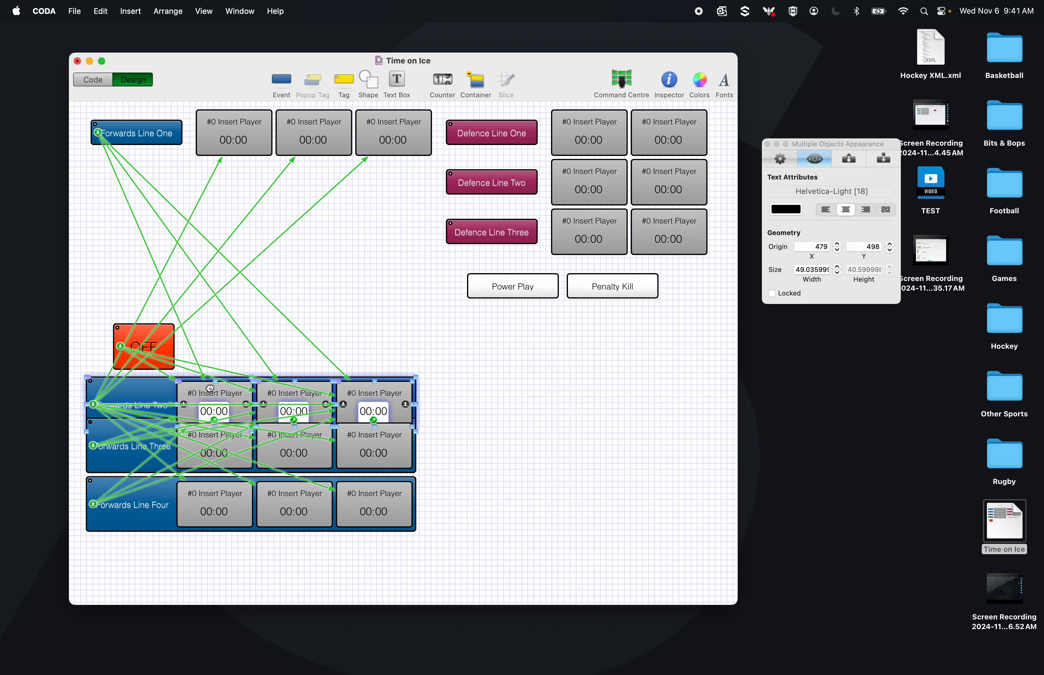
key("Up")
key("Up")
key("Up")
key("Up")
key("Up")
key("Up")
key("Up")
key("Up")
key("Up")
key("Up")
key("Up")
key("Up")
key("Up")
key("Up")
key("Up")
key("Up")
key("Up")
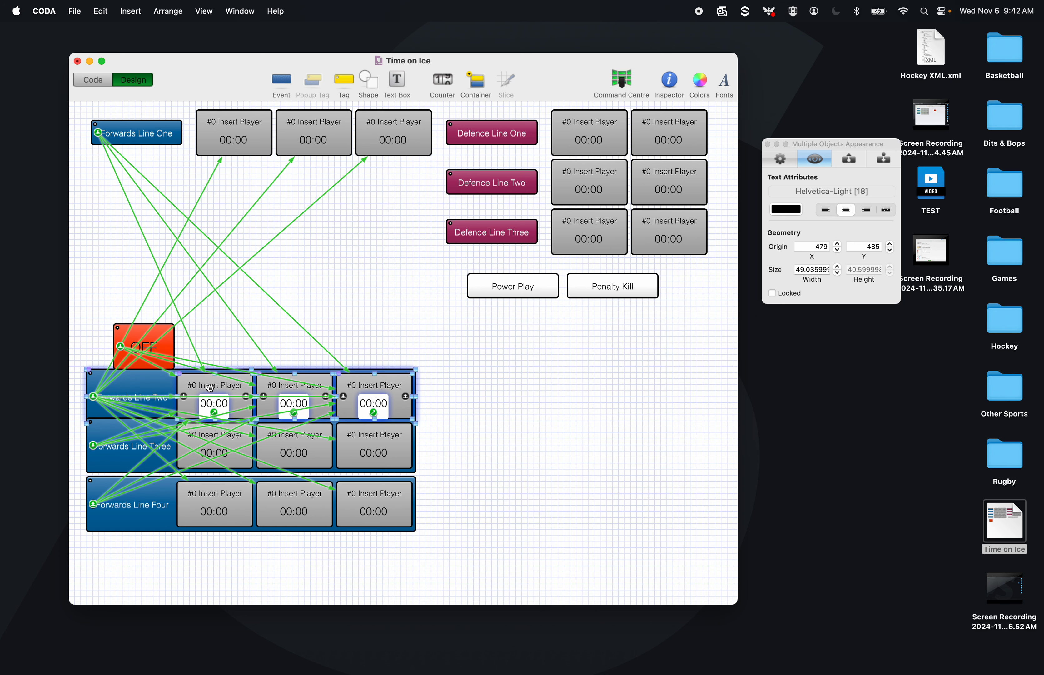
- Move the OFF button into the open area below Penalty Kill and nudge the Forwards Line Two group up to Y 469
left_click_drag(166, 350, 654, 395)
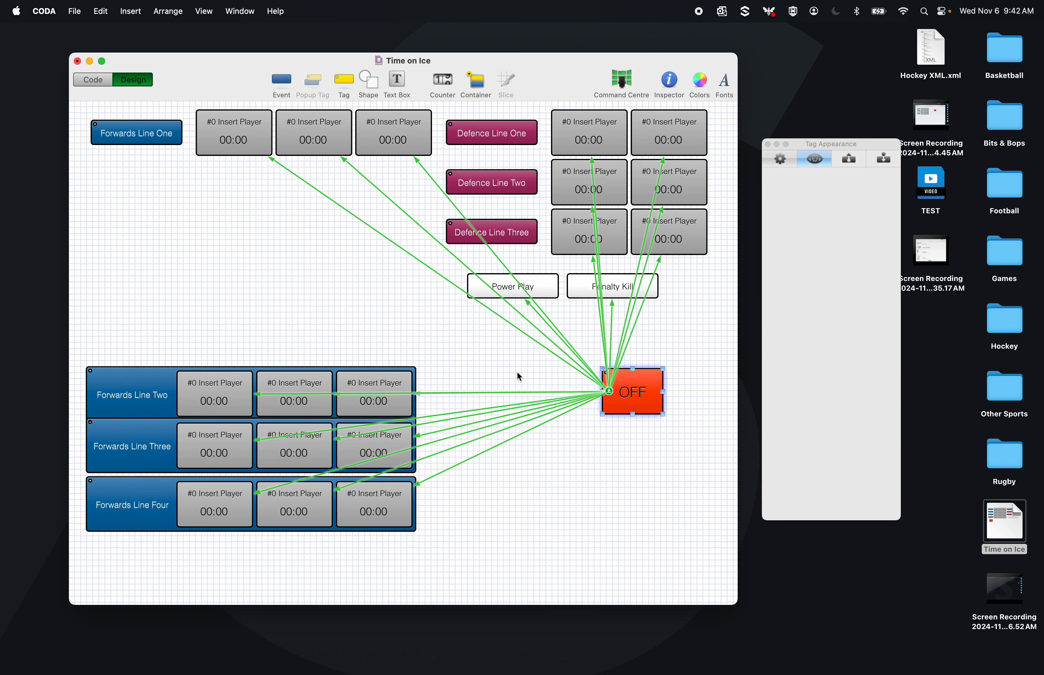
left_click_drag(459, 362, 81, 399)
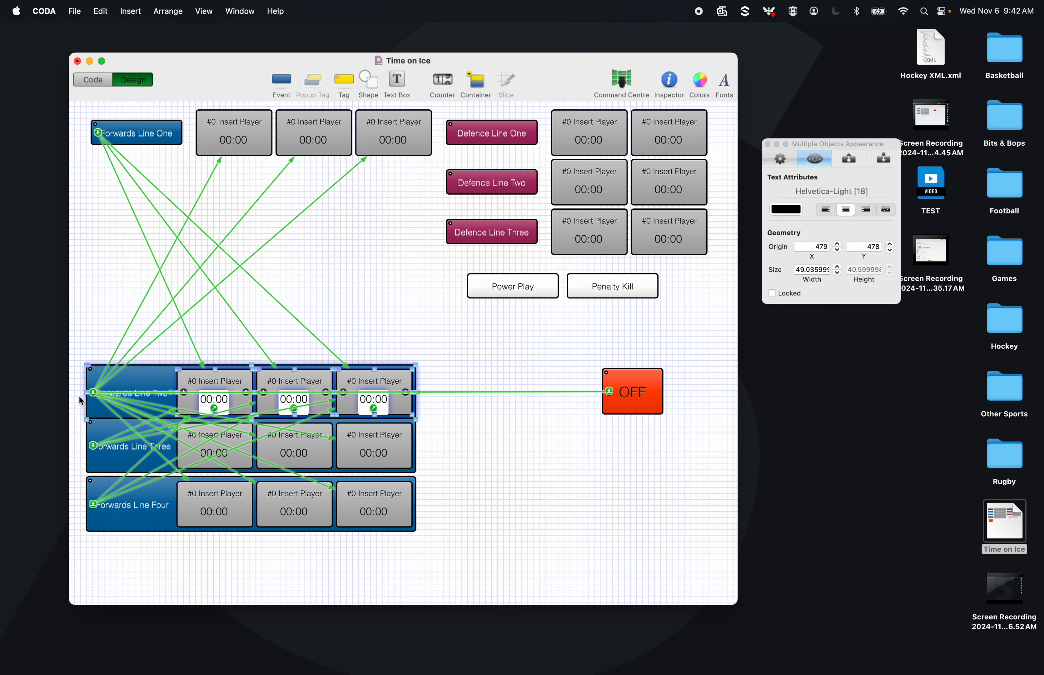
key("Up")
key("Up")
key("Up")
key("Up")
key("Up")
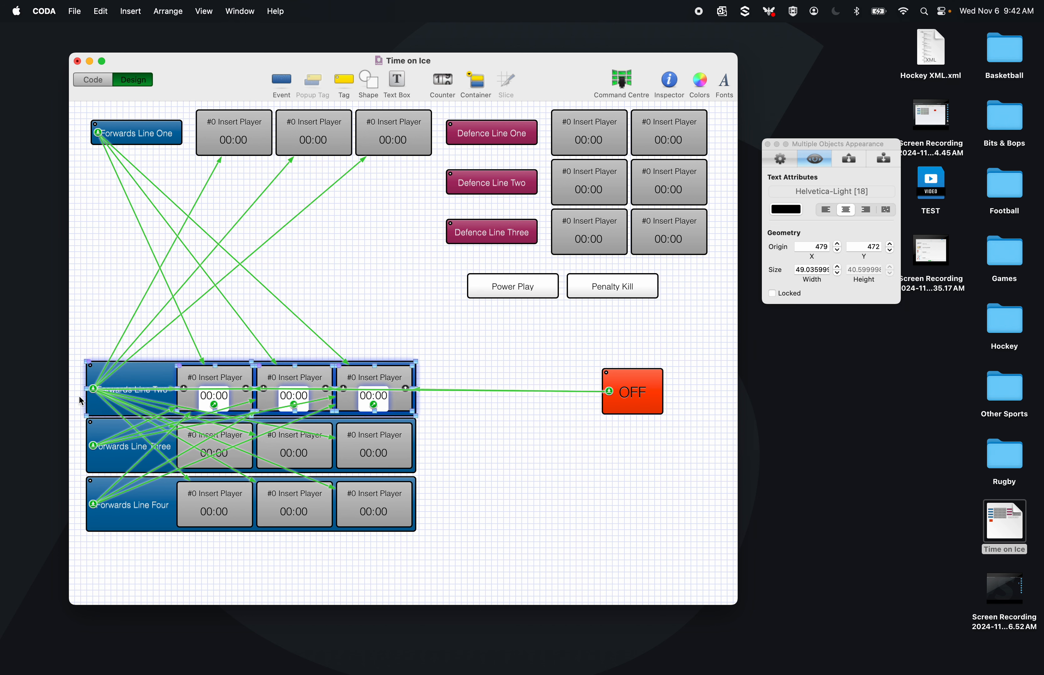
key("Up")
key("Up")
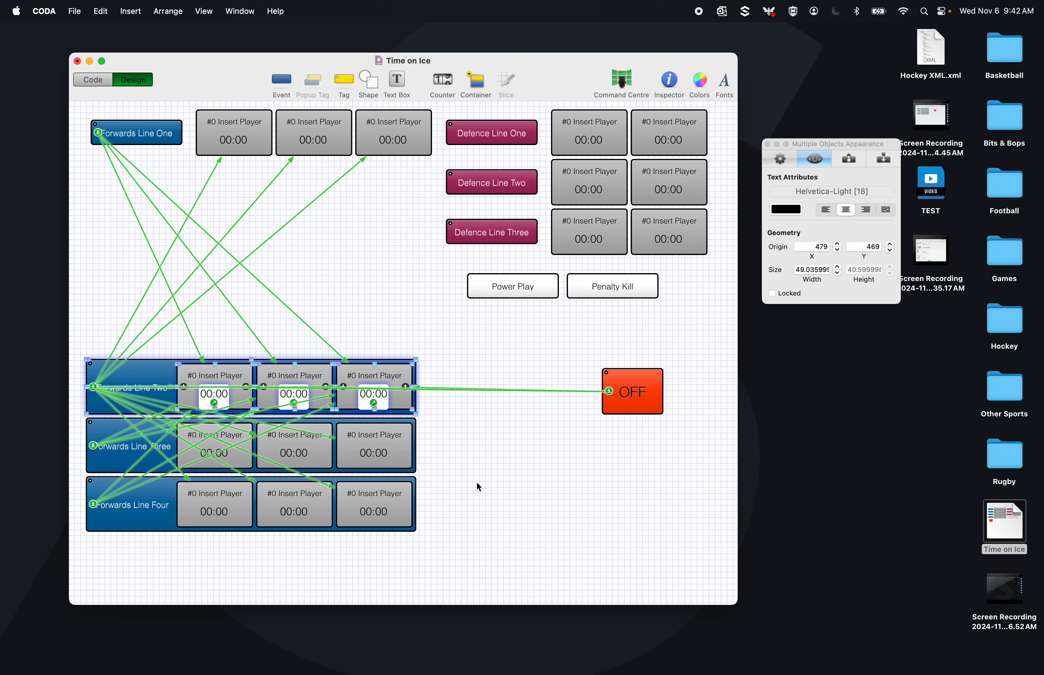
left_click(520, 446)
- Move the Forwards Line One button and its players down toward Forwards Line Two, and resize the button to 545 by 90
left_click_drag(111, 220, 415, 267)
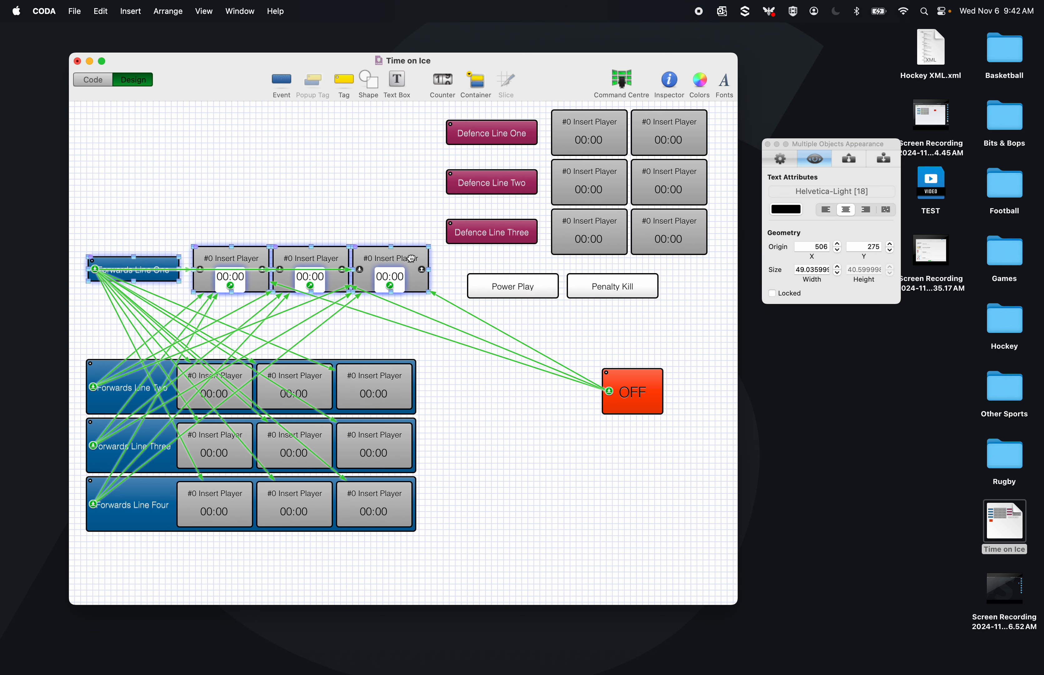
left_click(360, 201)
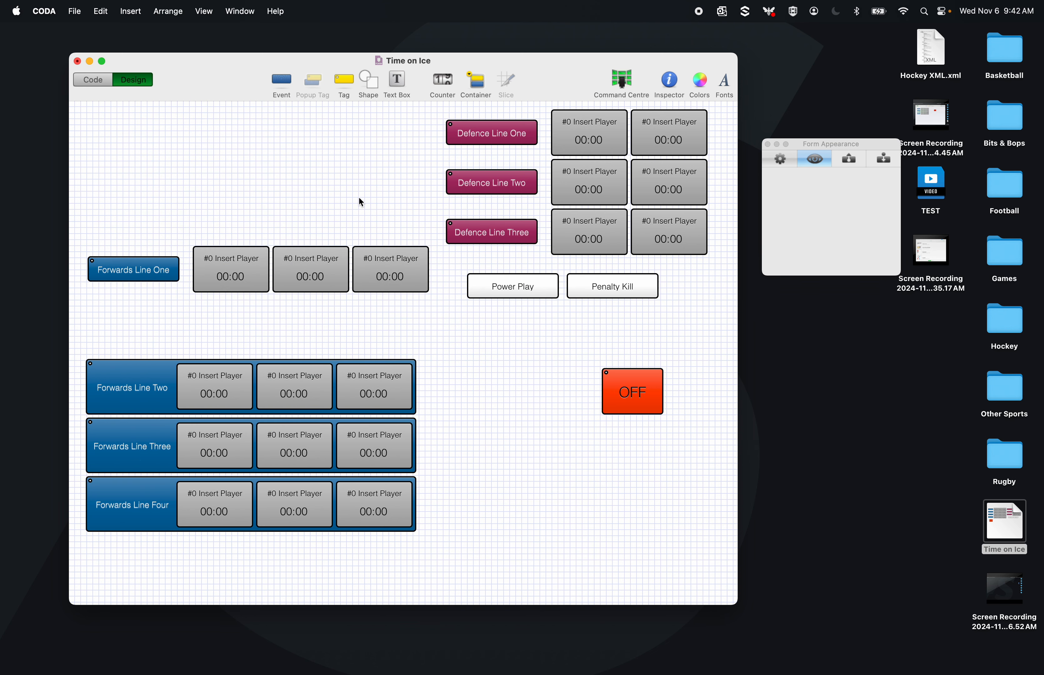
left_click(132, 277)
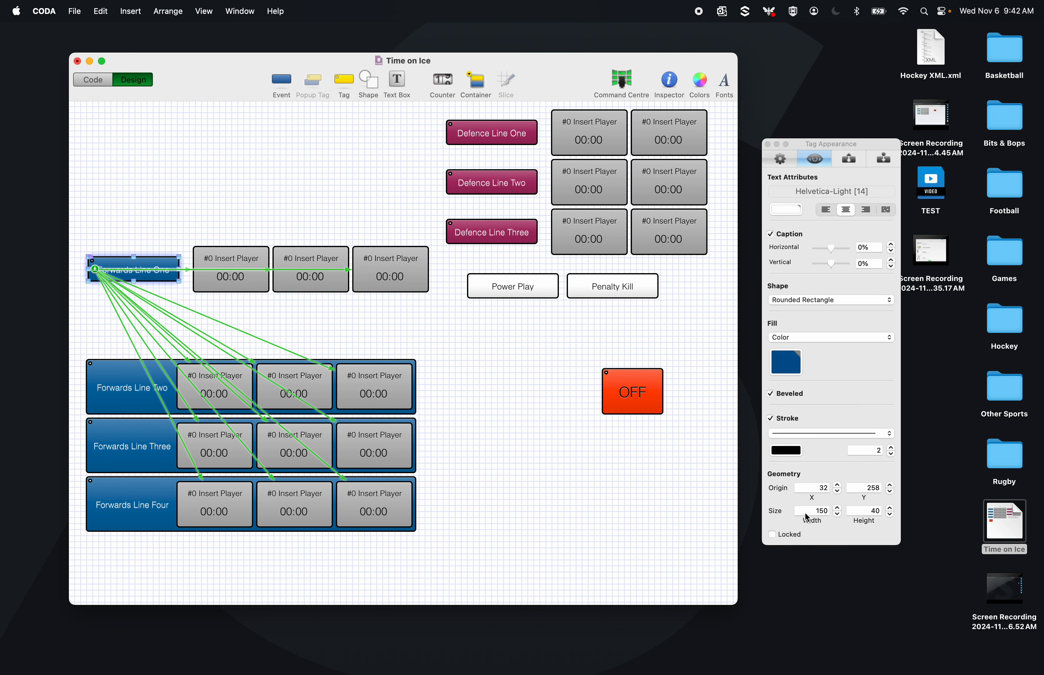
left_click(813, 511)
type("545")
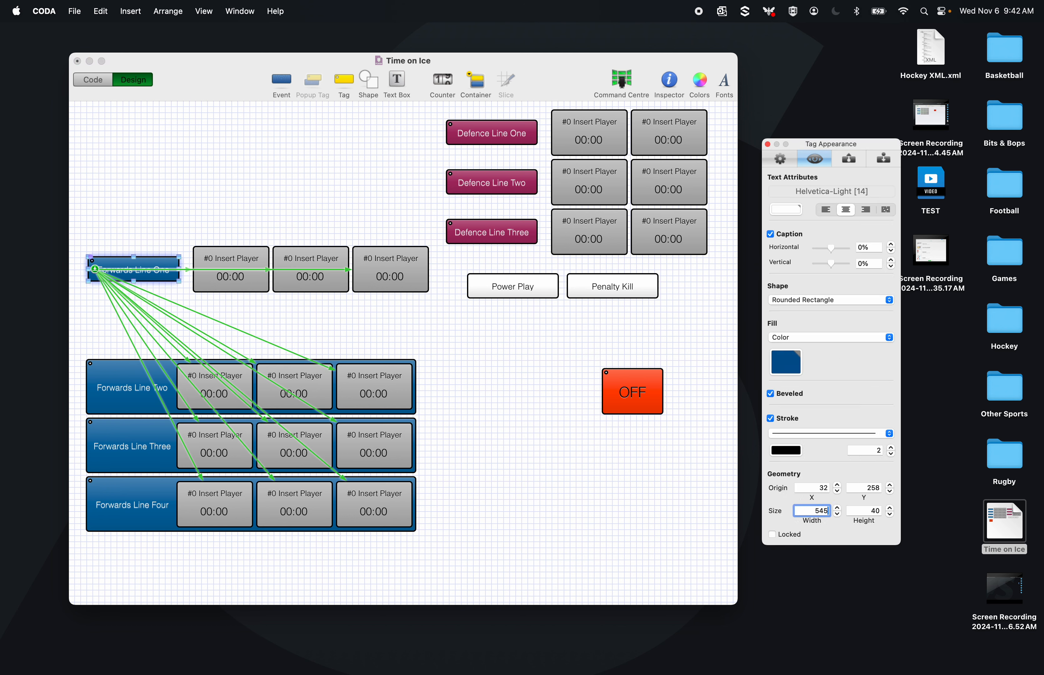
key("Tab")
type("90")
key("Return")
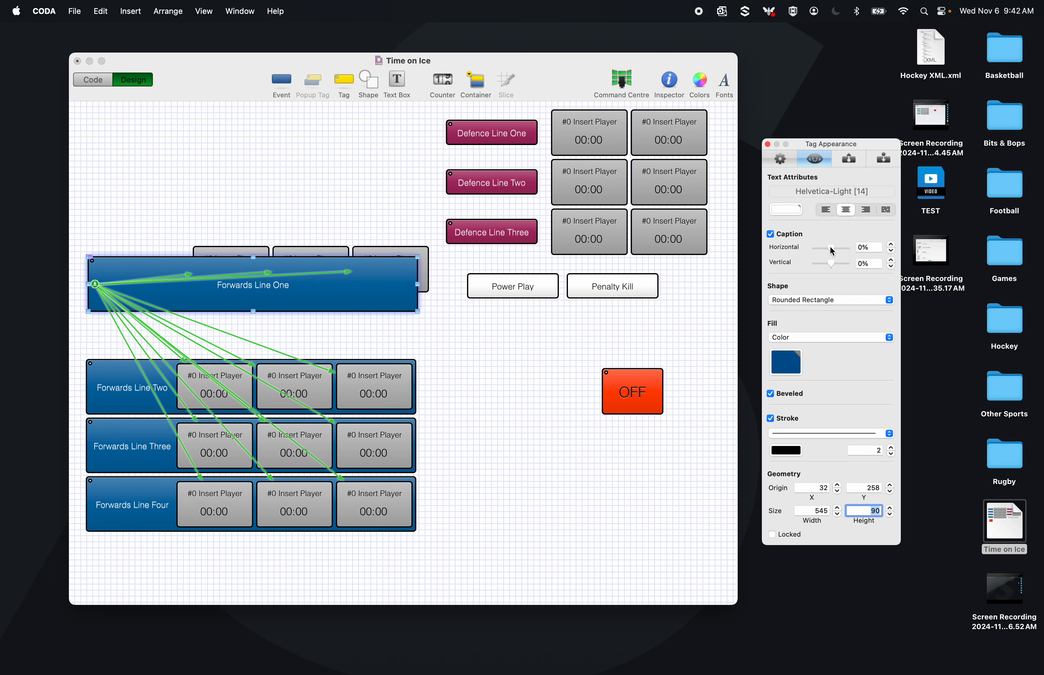
- Set the Forwards Line One horizontal caption offset to -36% and place the button as a background behind its three players
left_click_drag(832, 250, 824, 247)
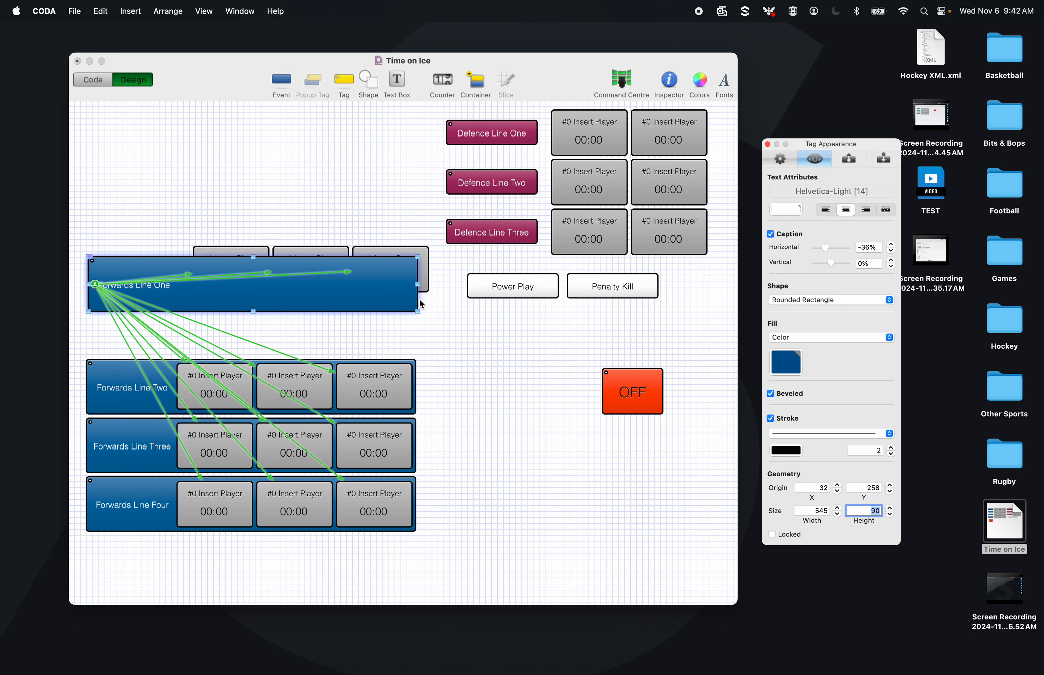
right_click(363, 290)
left_click(380, 339)
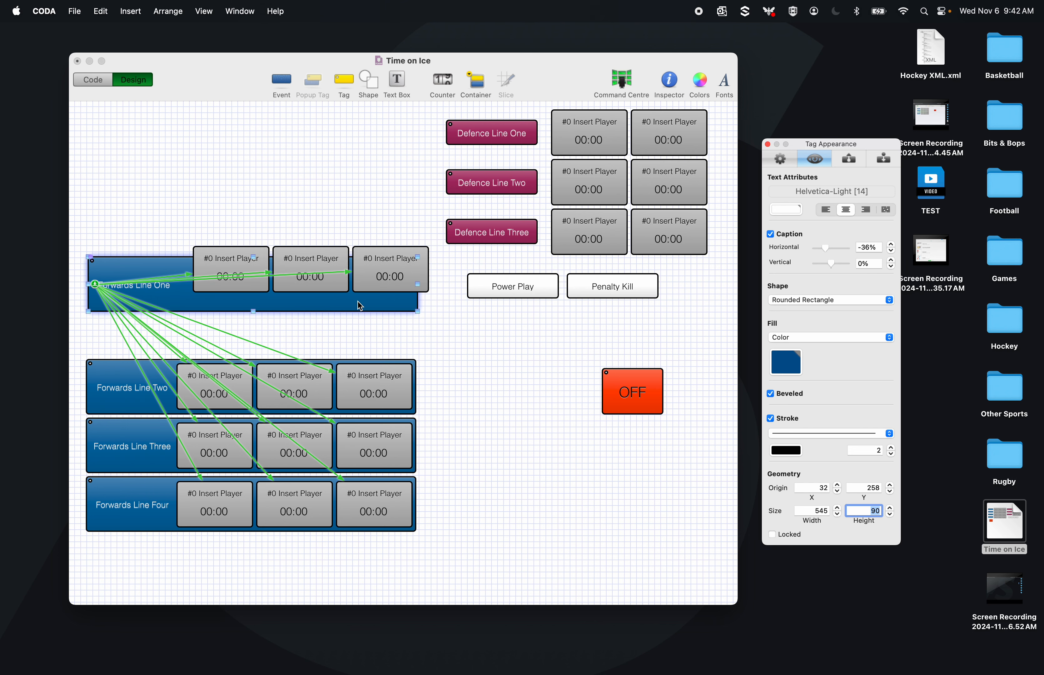
left_click_drag(359, 303, 123, 225)
key("Left")
- Align the Forwards Line One group with Forwards Line Two at X 215 and nudge it up to Y 373, leaving a small gap
left_click_drag(251, 257, 233, 334)
key("Up")
key("Up")
key("Up")
key("Up")
key("Up")
key("Up")
key("Up")
key("Up")
key("Up")
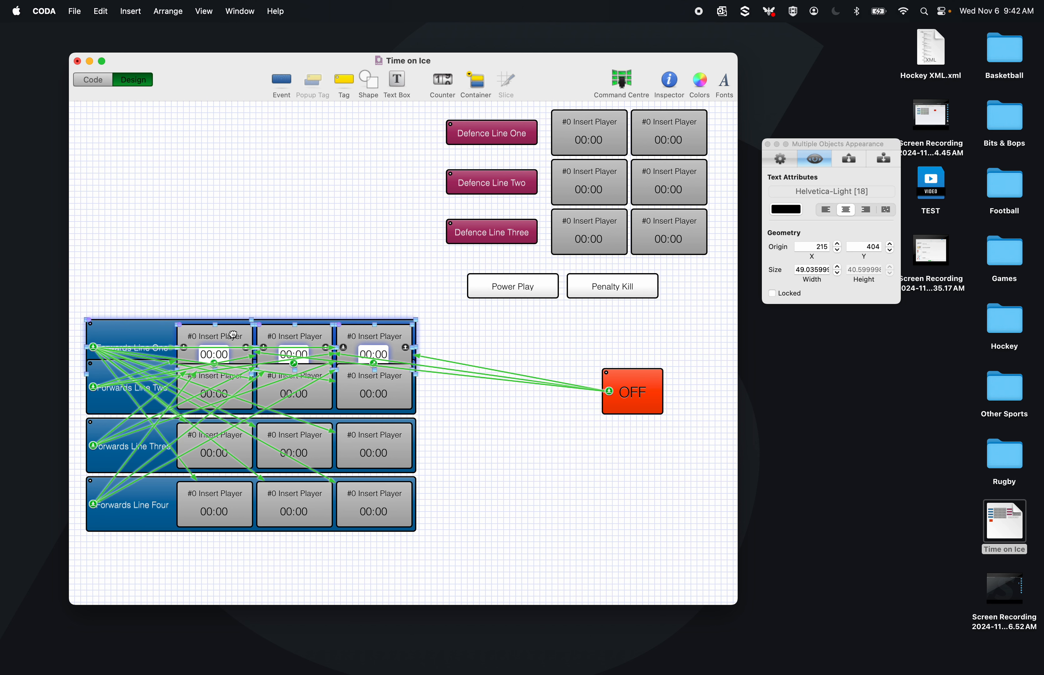
key("Up")
key("Up")
key("Up")
key("Up")
key("Up")
key("Up")
key("Up")
key("Up")
key("Up")
key("Up")
key("Up")
key("Up")
key("Up")
key("Up")
key("Up")
key("Up")
key("Up")
key("Up")
key("Up")
key("Up")
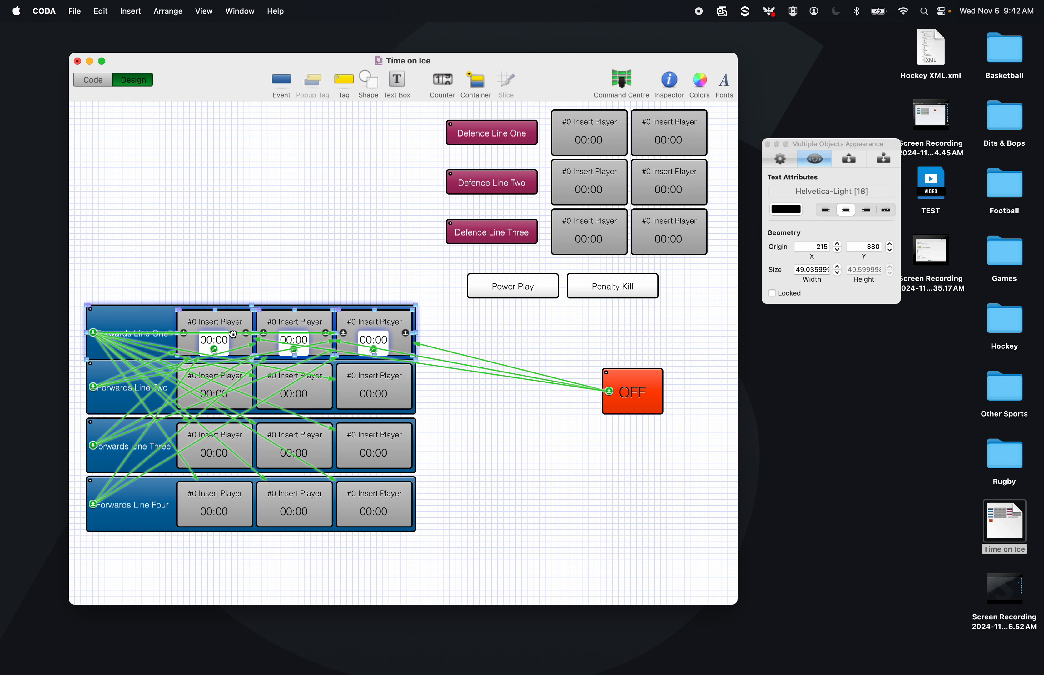
key("Down")
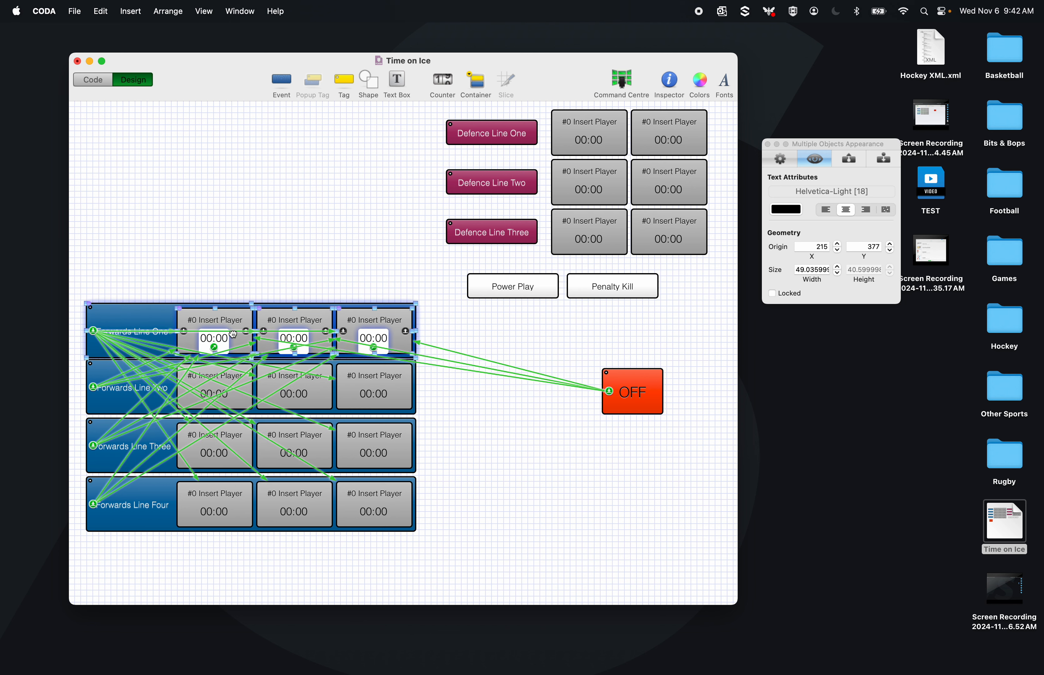
key("Up")
key("Up")
key("Up")
key("Up")
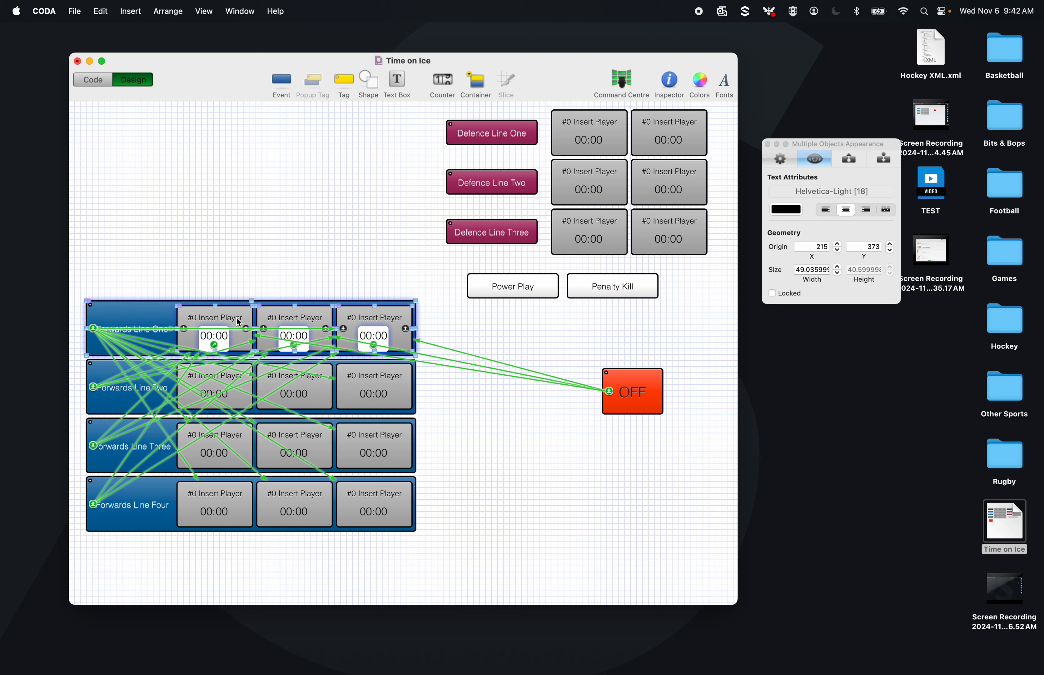
left_click(268, 255)
- Move all four stacked Forwards line groups together into the upper-left corner of the form
left_click_drag(112, 255, 399, 557)
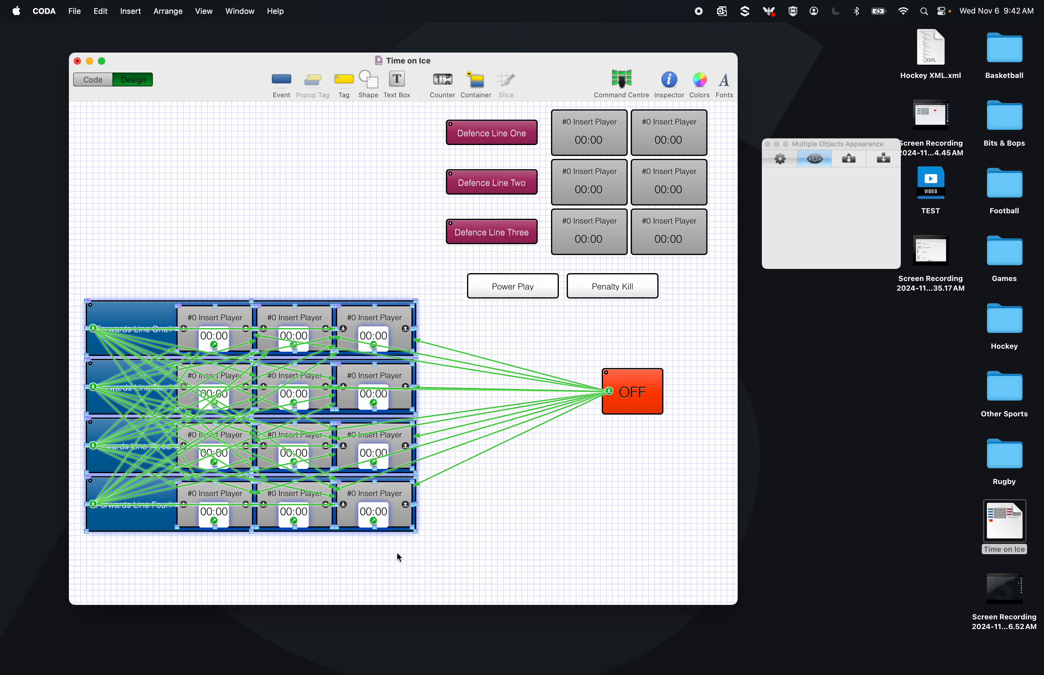
left_click_drag(397, 497, 383, 302)
left_click(425, 467)
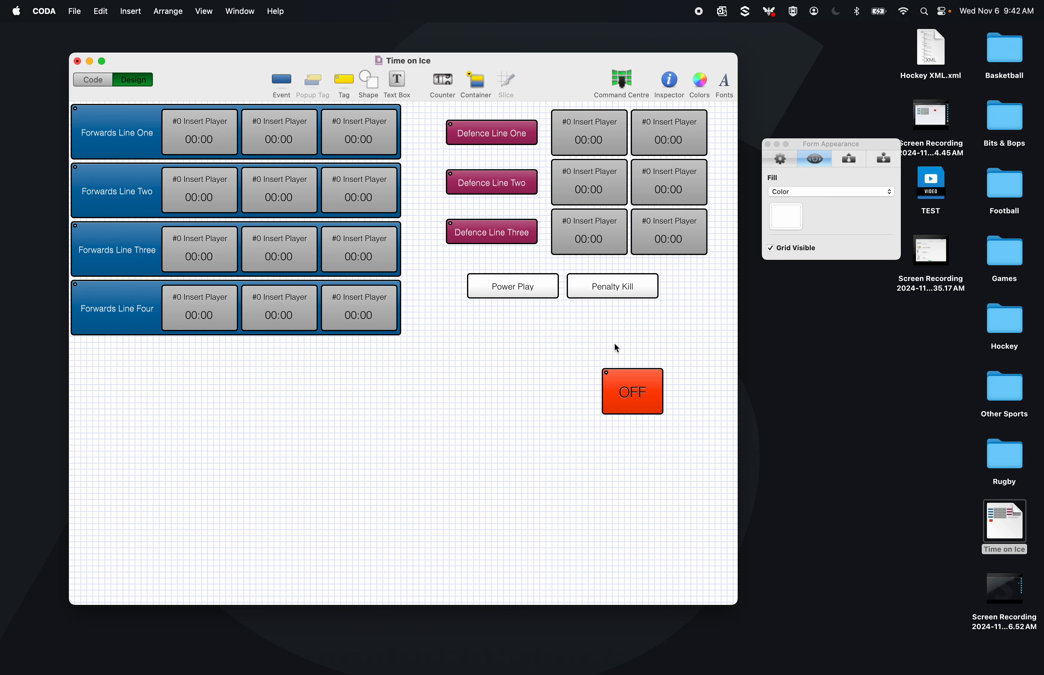
- Set the height of all three Defence Line buttons to 90 and move them together to X 628, Y 13
left_click(535, 237)
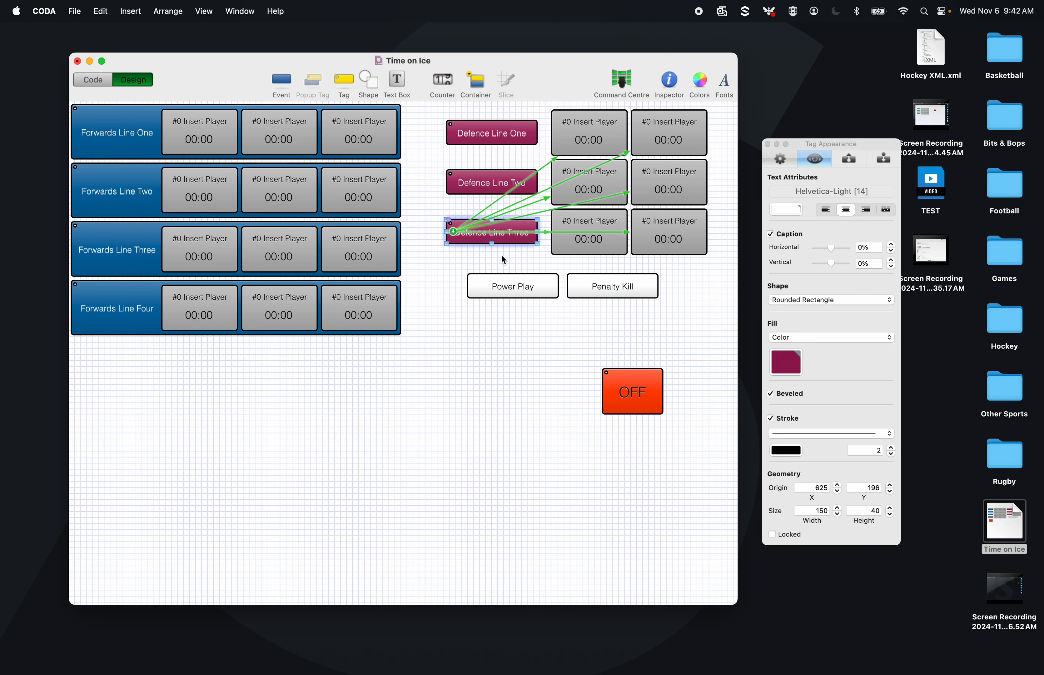
left_click_drag(488, 257, 487, 118)
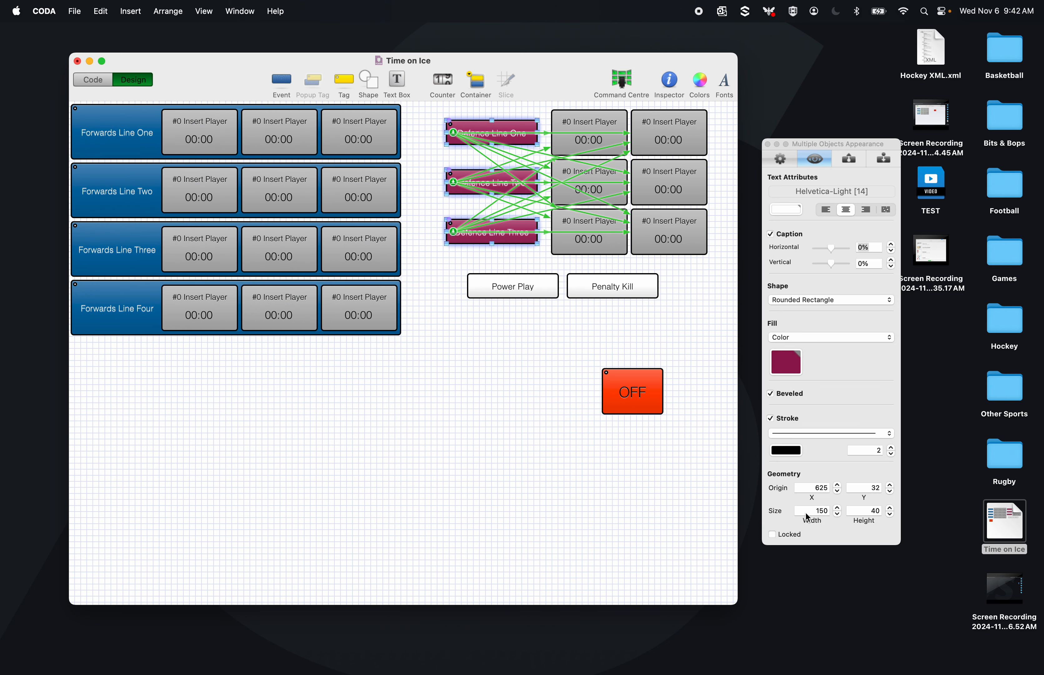
left_click(866, 511)
type("90")
key("Return")
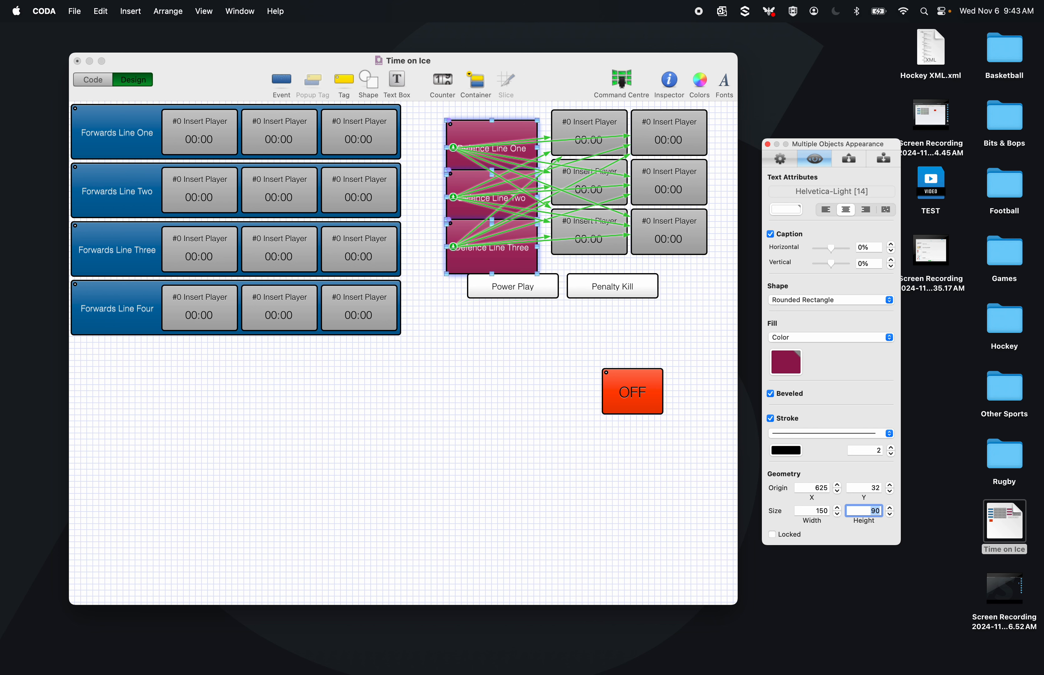
left_click_drag(492, 256, 496, 244)
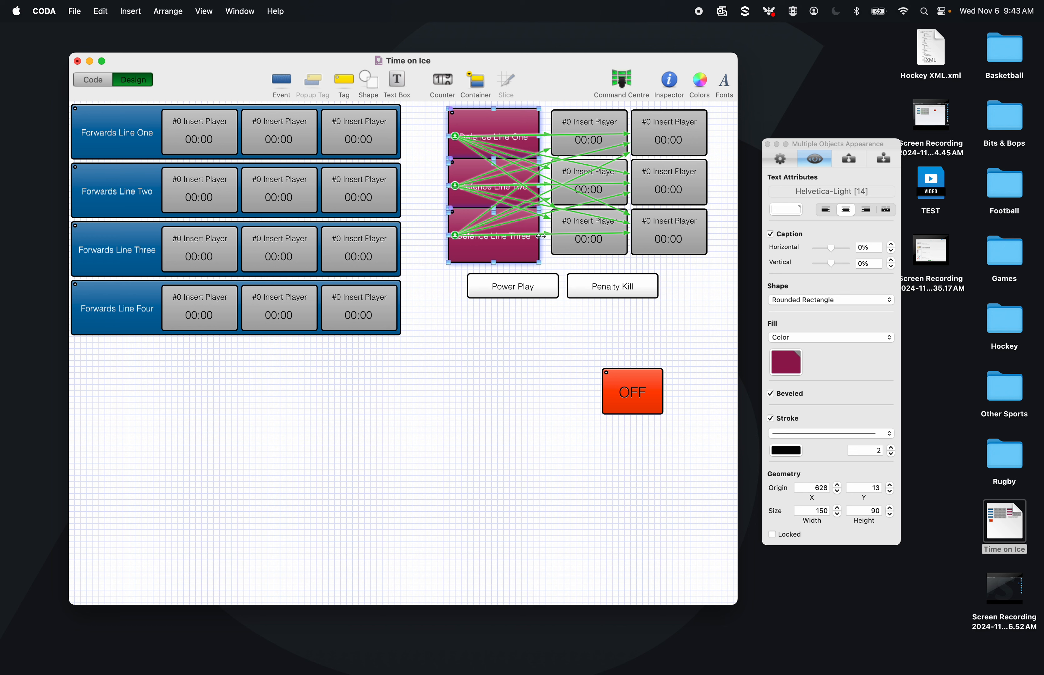
left_click_drag(541, 188, 615, 187)
key("super+z")
left_click_drag(430, 247, 500, 148)
left_click_drag(540, 186, 622, 186)
key("super+z")
- Widen the Defence Line One button to 435 so it spans both of its players
left_click_drag(541, 137, 713, 128)
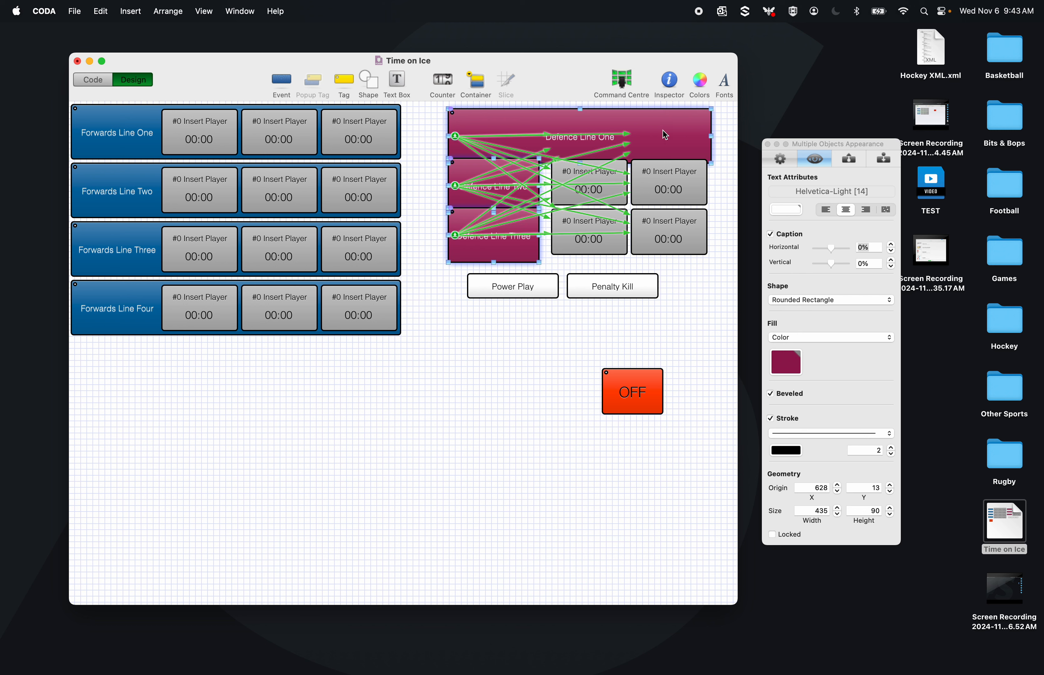
- Undo the Defence Line One widening and move that button with its two players into the empty area below the lines
left_click(648, 140, "ctrl")
left_click(576, 334)
key("super+z")
left_click_drag(712, 116, 366, 448)
left_click(403, 410)
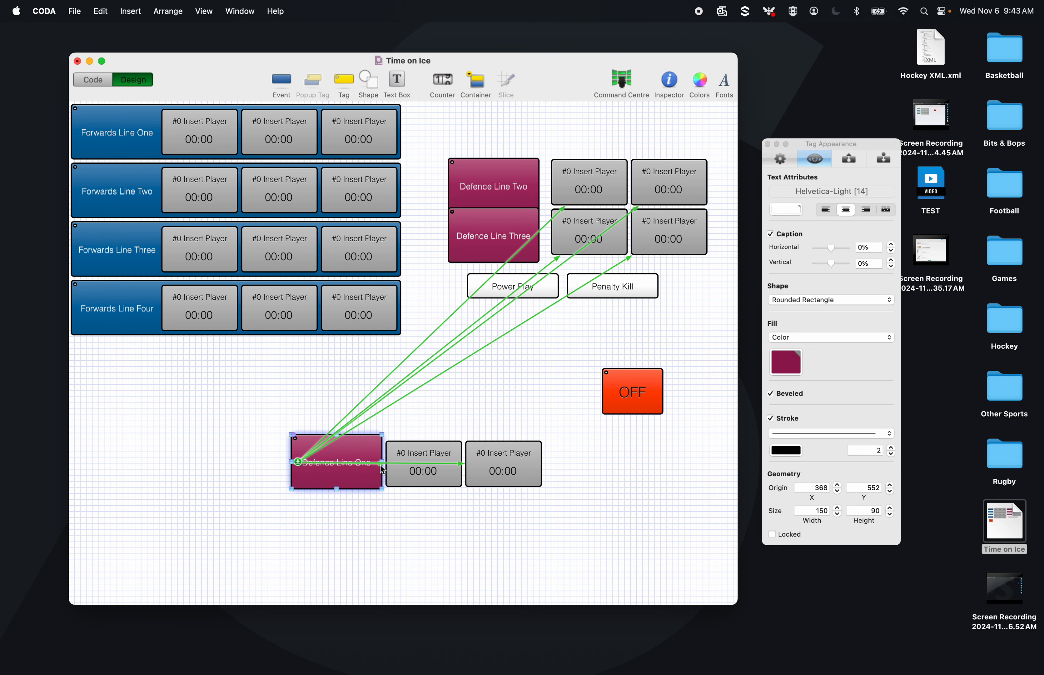
- Send the Defence Line One button behind its players and widen it to about 420 so it spans both
right_click(369, 444)
left_click(395, 491)
left_click_drag(382, 461, 545, 465)
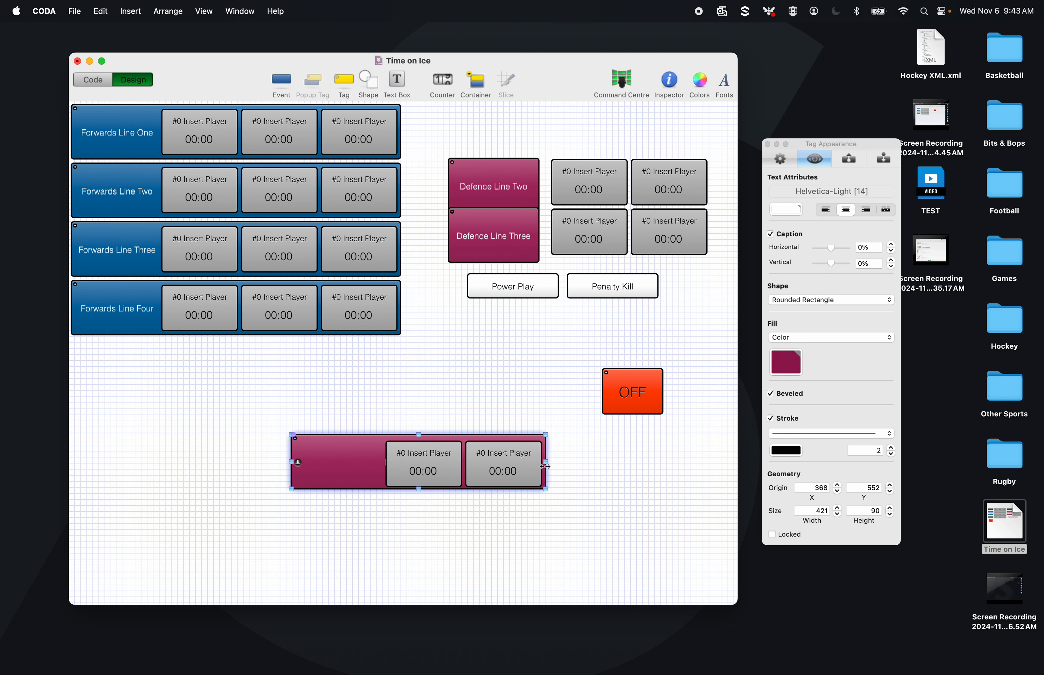
left_click_drag(545, 467, 545, 467)
left_click(529, 531)
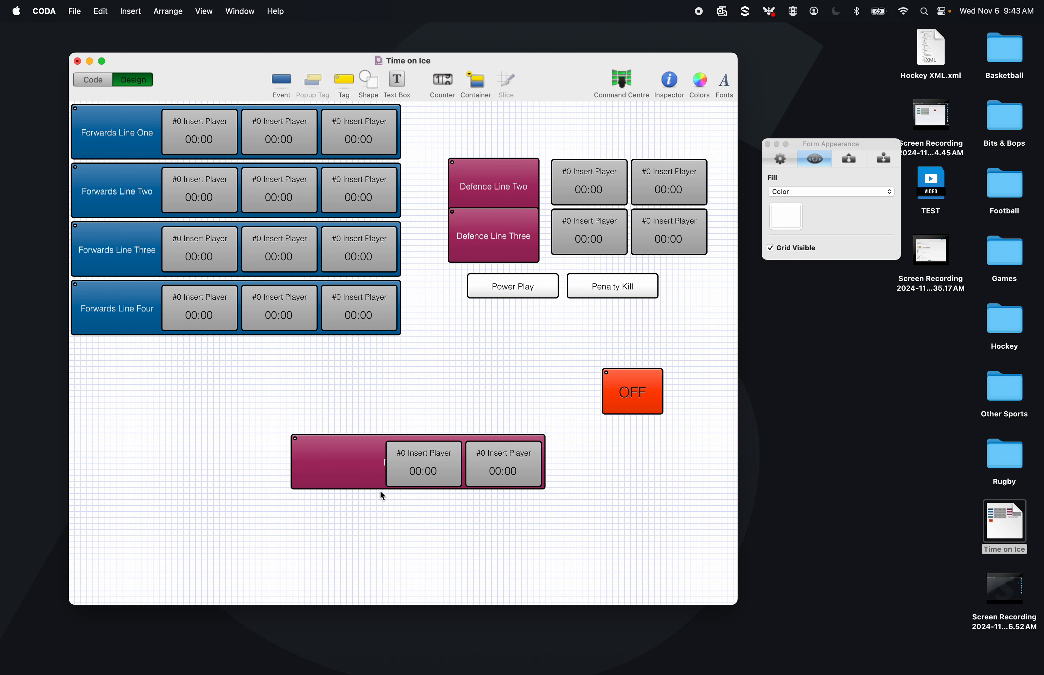
- Move the Defence Line One button down to Y 555 and offset its caption horizontally to -31%
left_click_drag(362, 476, 363, 478)
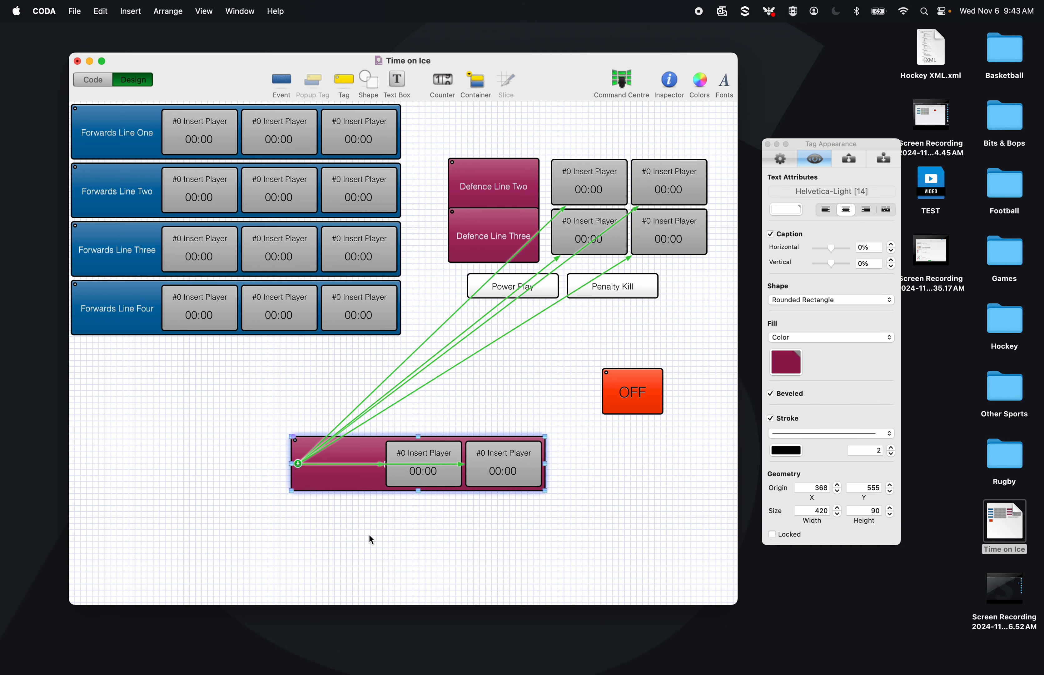
left_click(370, 535)
left_click(360, 466)
left_click_drag(831, 248, 826, 248)
left_click(826, 249)
left_click(601, 547)
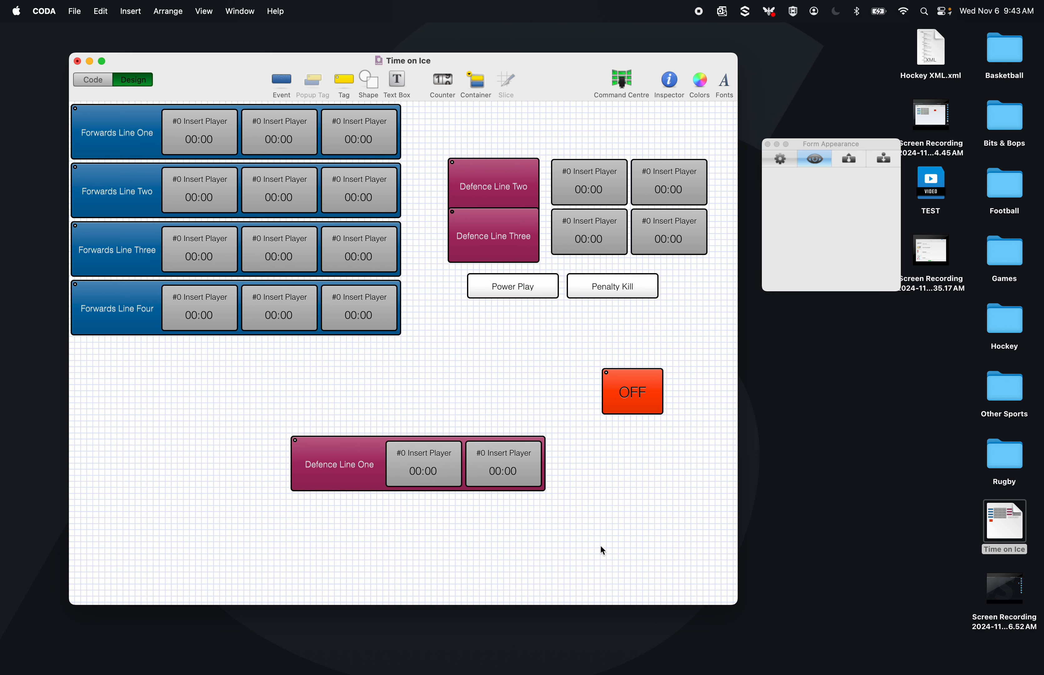
left_click(352, 484)
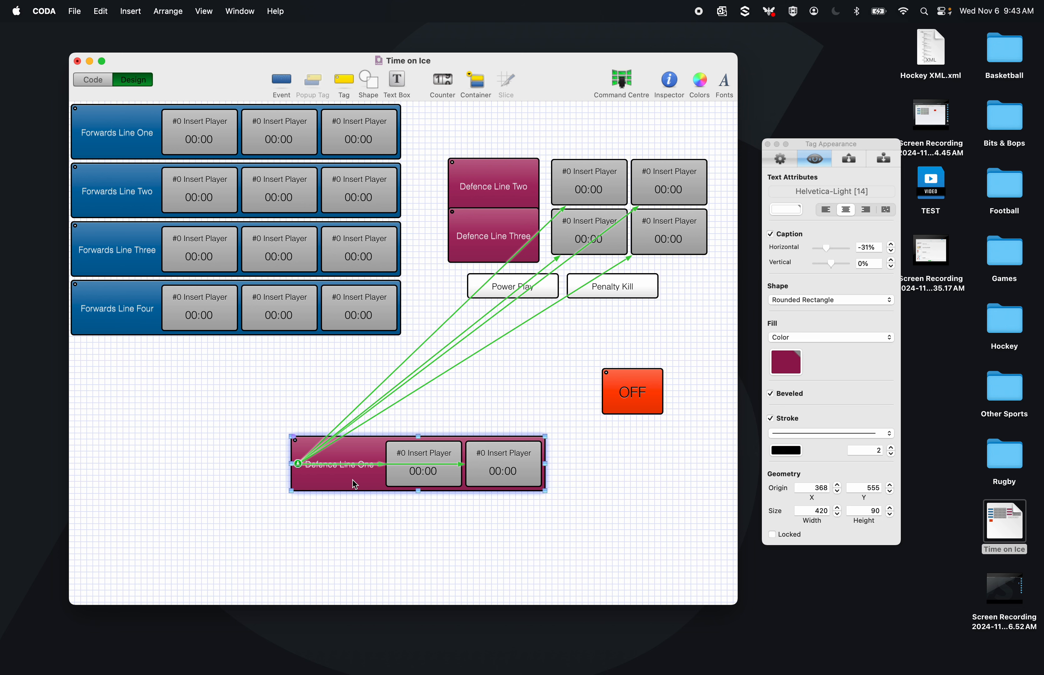
- Move the Defence Line One group up to X 364, Y 451 and bring the Defence Line Two button and players beneath it
left_click(334, 544)
left_click_drag(333, 544, 495, 388)
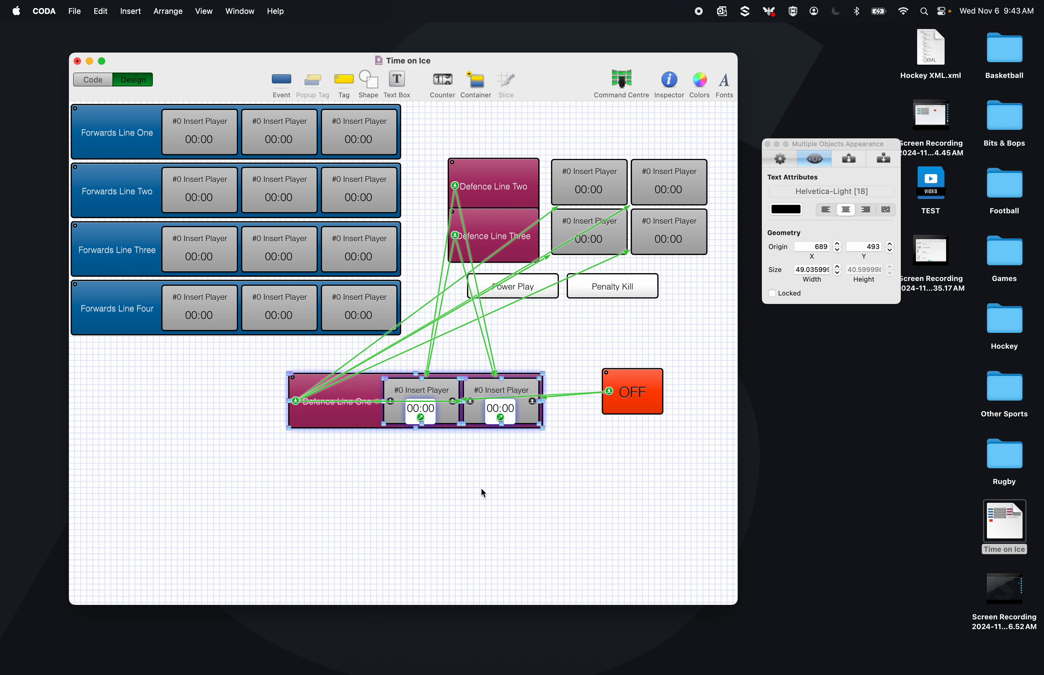
left_click_drag(713, 173, 320, 528)
left_click(349, 399)
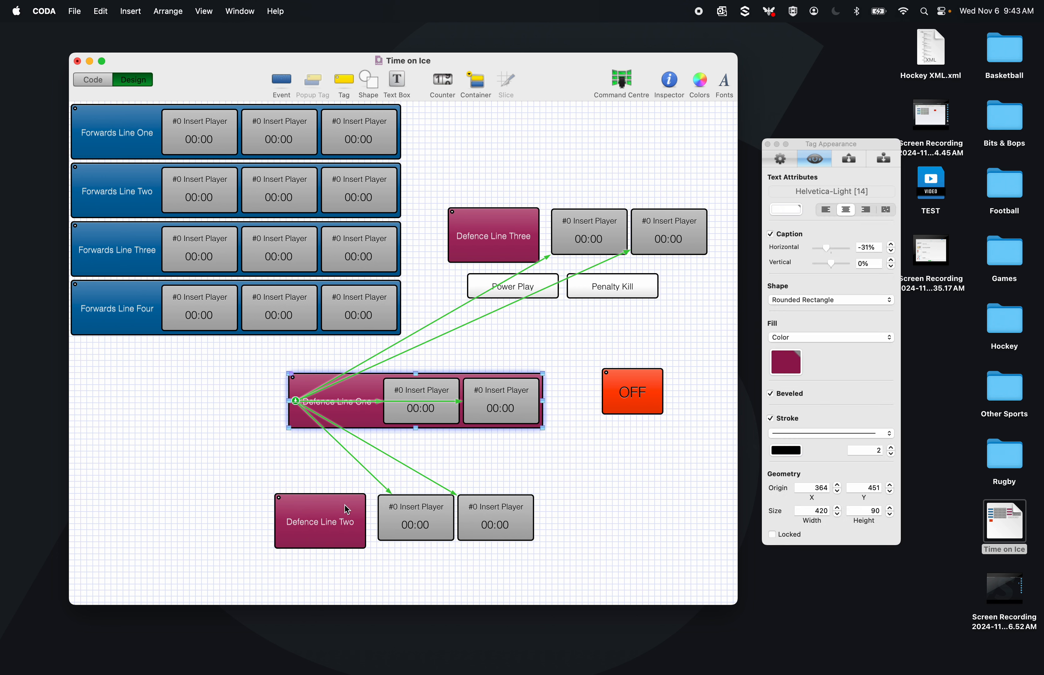
- Set the Defence Line Two button's width to 420 and send it behind its players
left_click(344, 543)
left_click(815, 511)
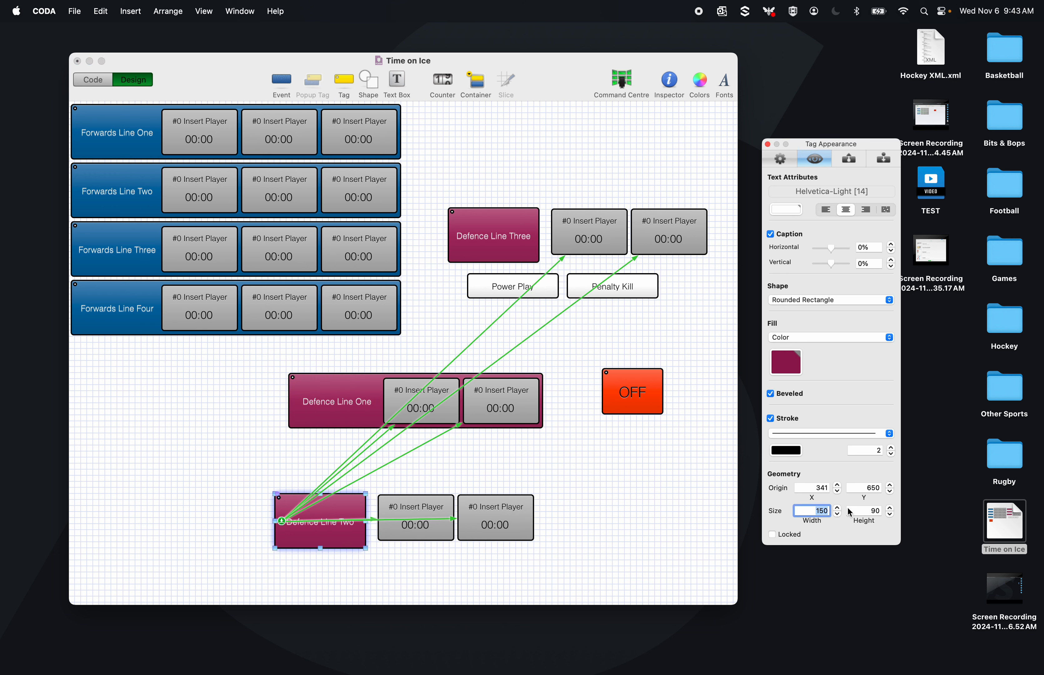
key("Return")
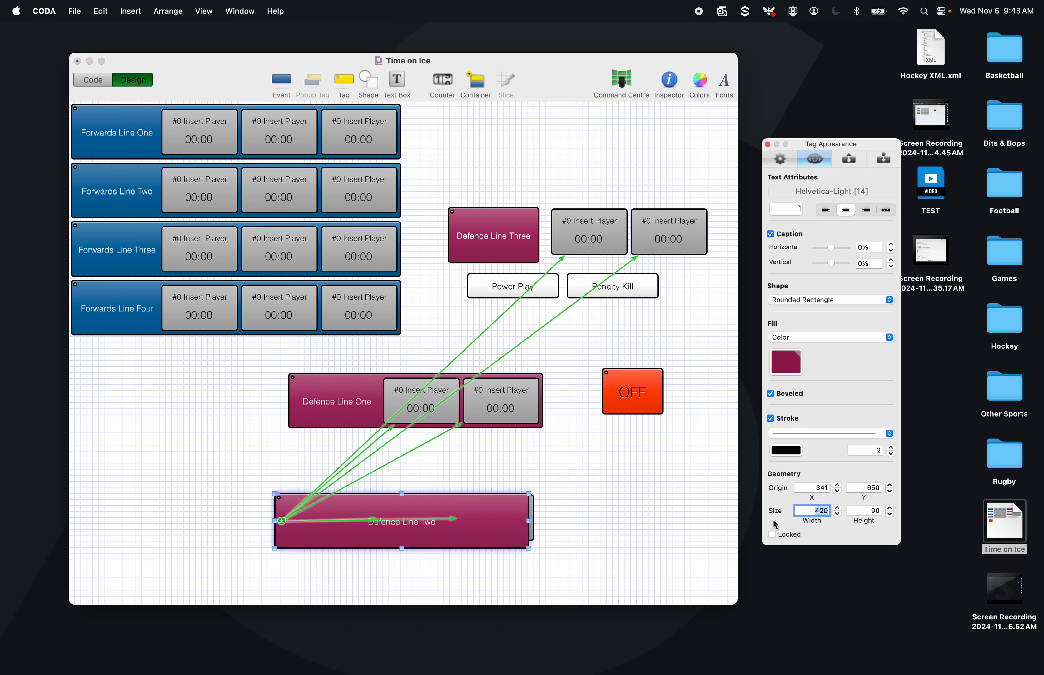
right_click(475, 531)
left_click(516, 563)
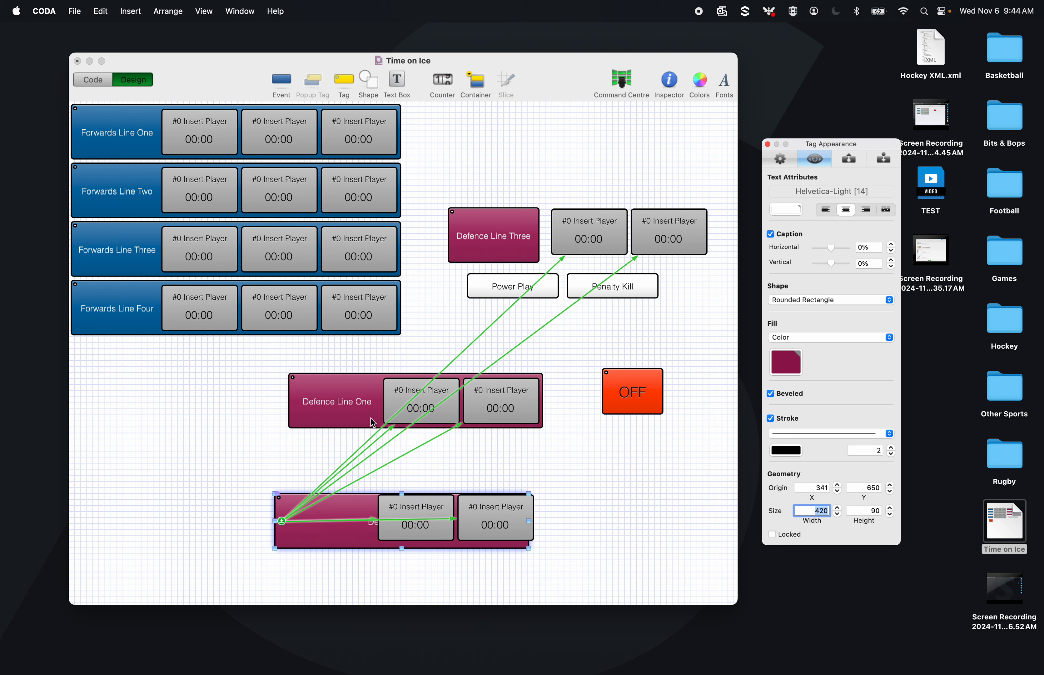
- Position the Defence Line Two button around its players at X 359, Y 645 and offset its caption horizontally to -31%
left_click_drag(333, 528, 343, 526)
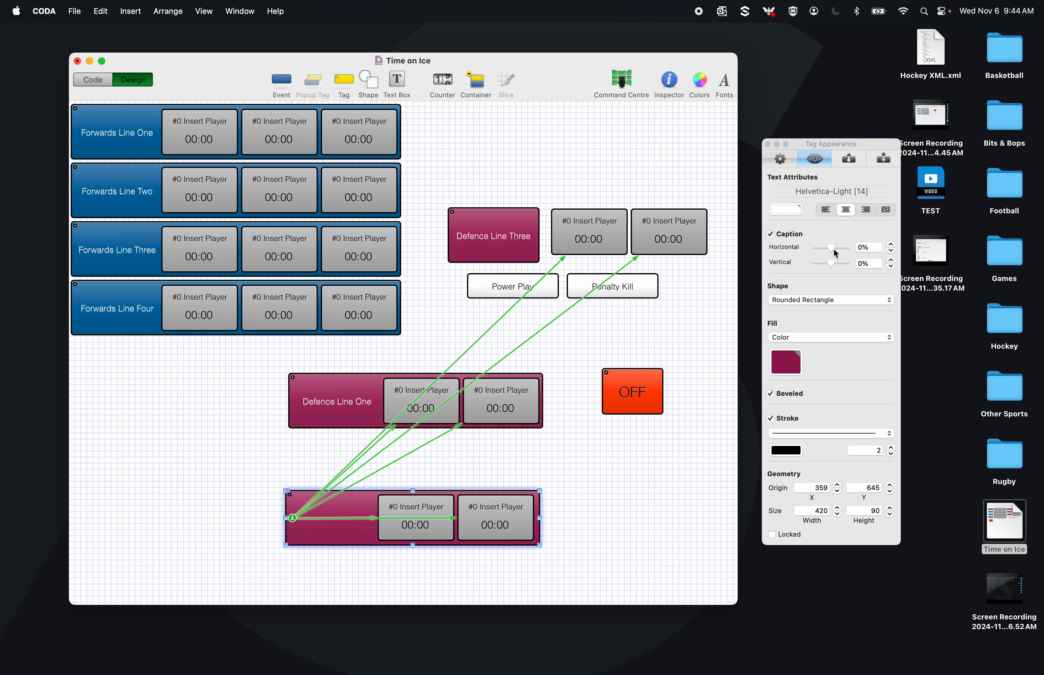
left_click_drag(836, 254, 829, 253)
left_click(891, 244)
left_click(890, 250)
left_click(570, 553)
- Nudge the Defence Line Two button slightly left to even the margins around its players
left_click(351, 534)
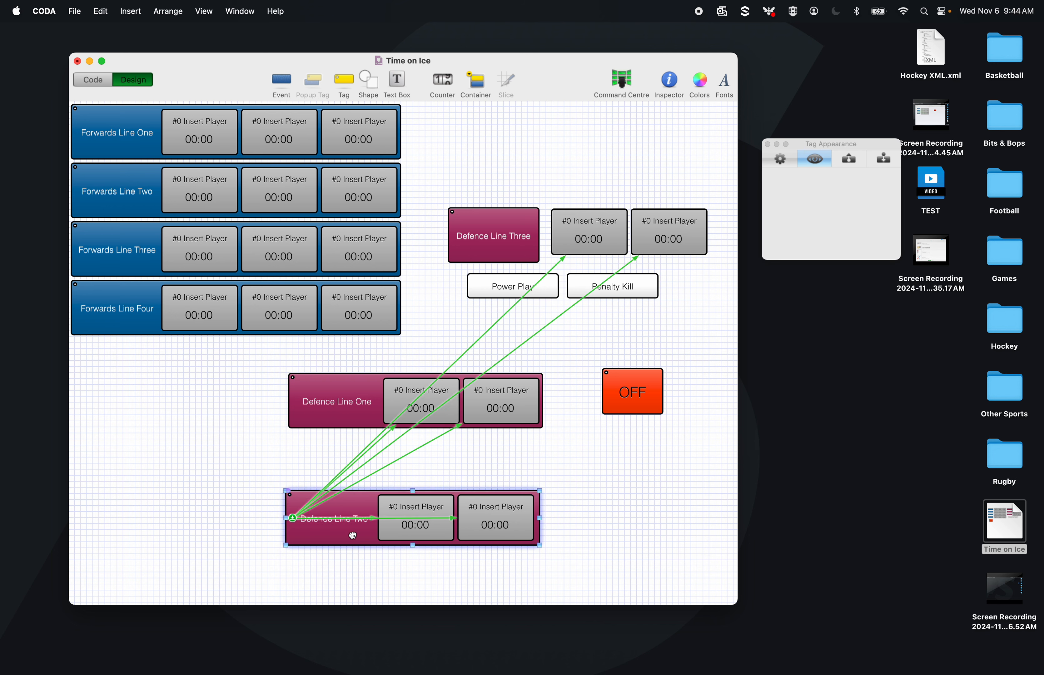
left_click(354, 535)
key("Left")
key("Left")
key("Left")
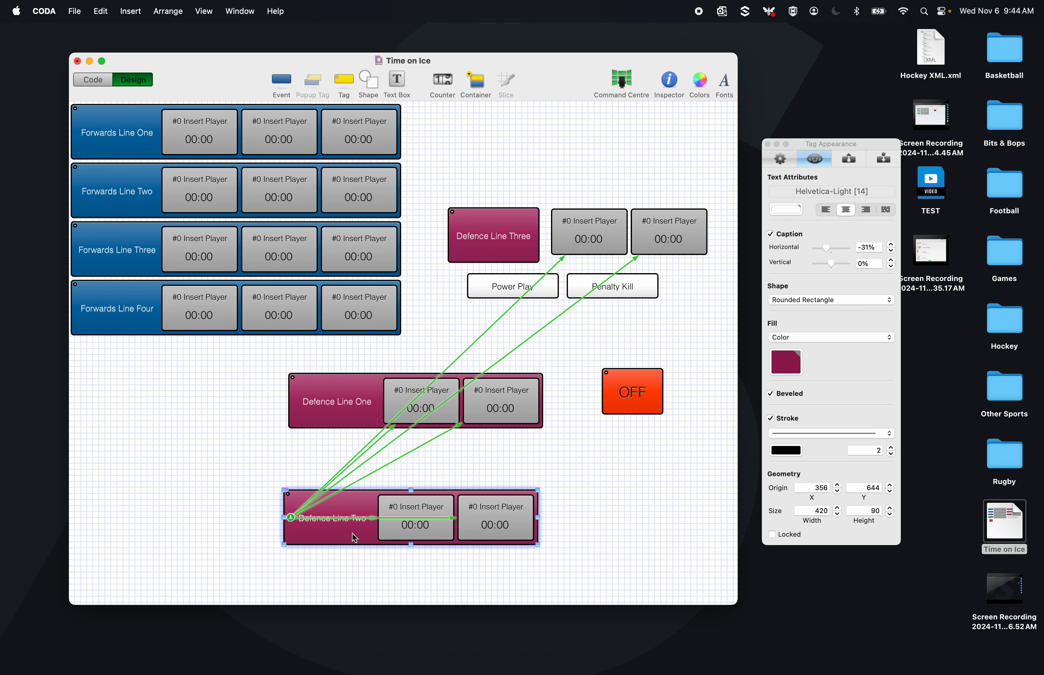
key("Left")
- Align the Defence Line Two group with Defence Line One and nudge it down until a small gap separates them
left_click_drag(308, 567, 516, 401)
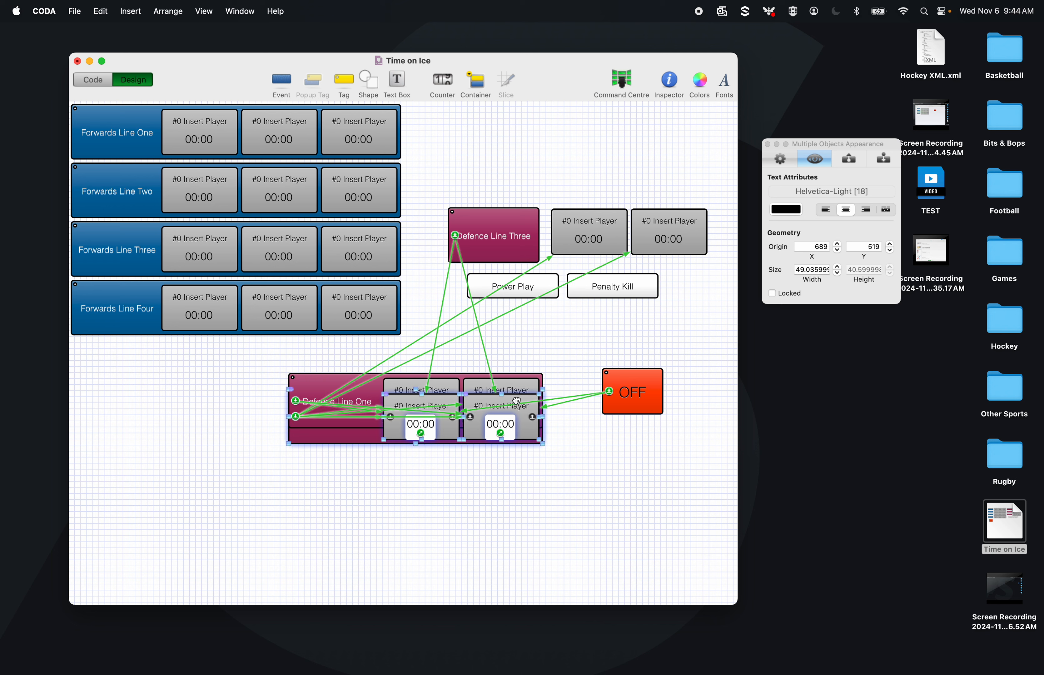
key("Down")
key("Down")
key("Down")
key("Down")
key("Down")
key("Down")
key("Down")
key("Down")
key("Down")
key("Down")
key("Down")
key("Down")
key("Down")
key("Down")
key("Down")
key("Down")
key("Down")
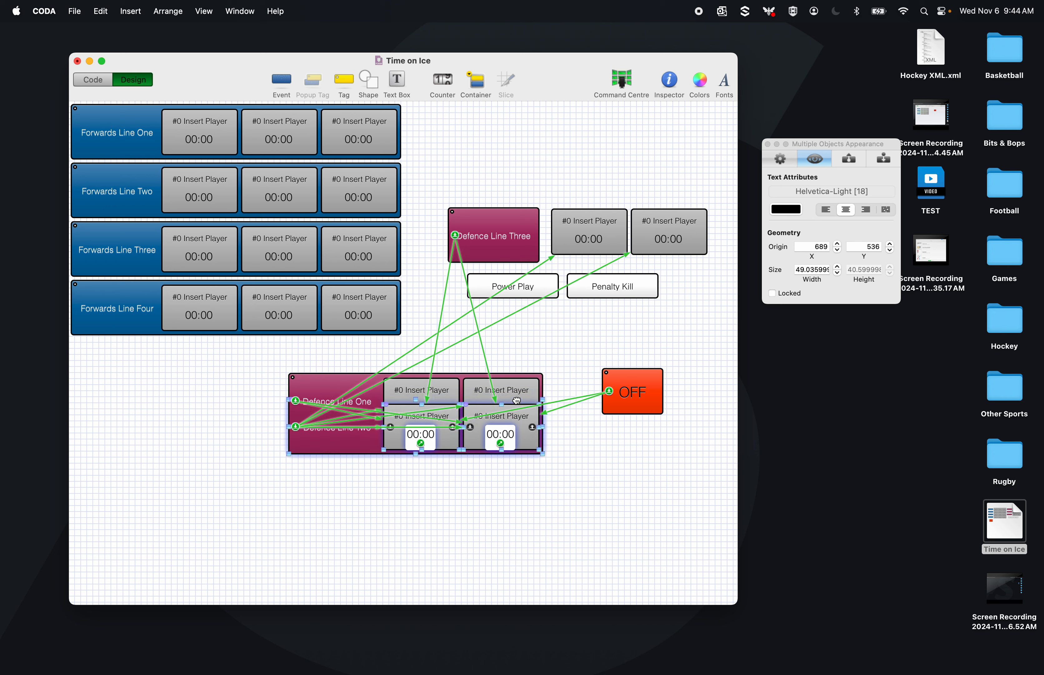
key("Down")
key("Down")
key("Down")
key("Down")
key("Down")
key("Down")
key("Down")
key("Down")
key("Down")
key("Down")
key("Down")
key("Down")
key("Down")
key("Down")
key("Down")
key("Down")
key("Down")
key("Down")
key("Down")
key("Down")
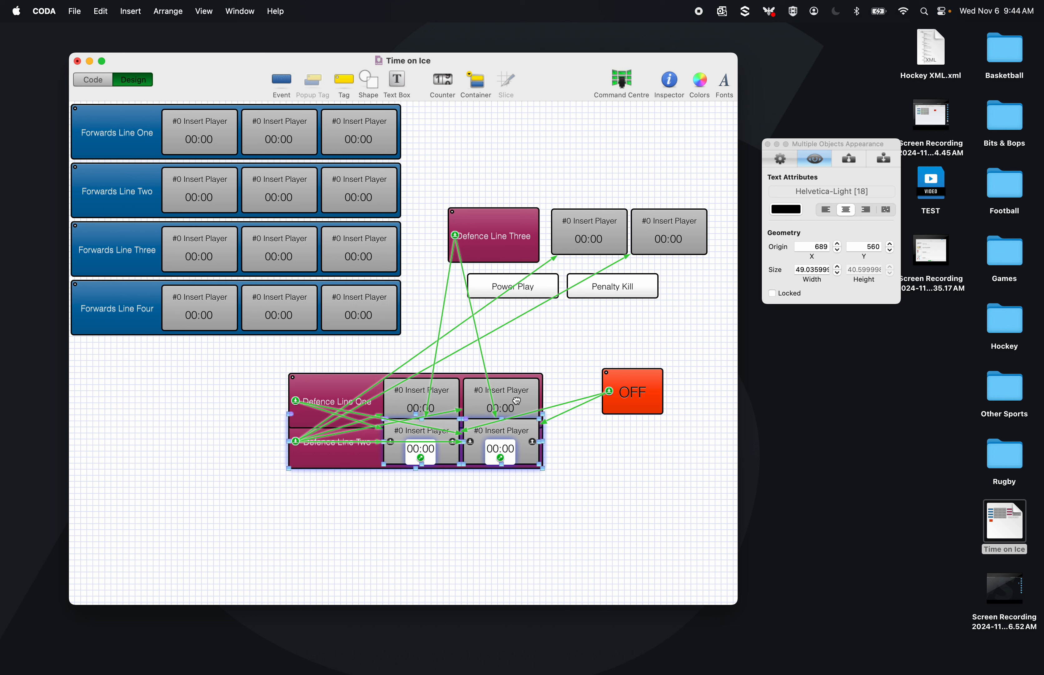
key("Down")
key("Down")
key("Down")
key("Down")
key("Down")
key("Down")
key("Down")
key("Down")
key("Down")
key("Down")
key("Down")
key("Down")
key("Down")
key("Down")
key("Down")
key("Down")
key("Down")
key("Down")
key("Down")
key("Down")
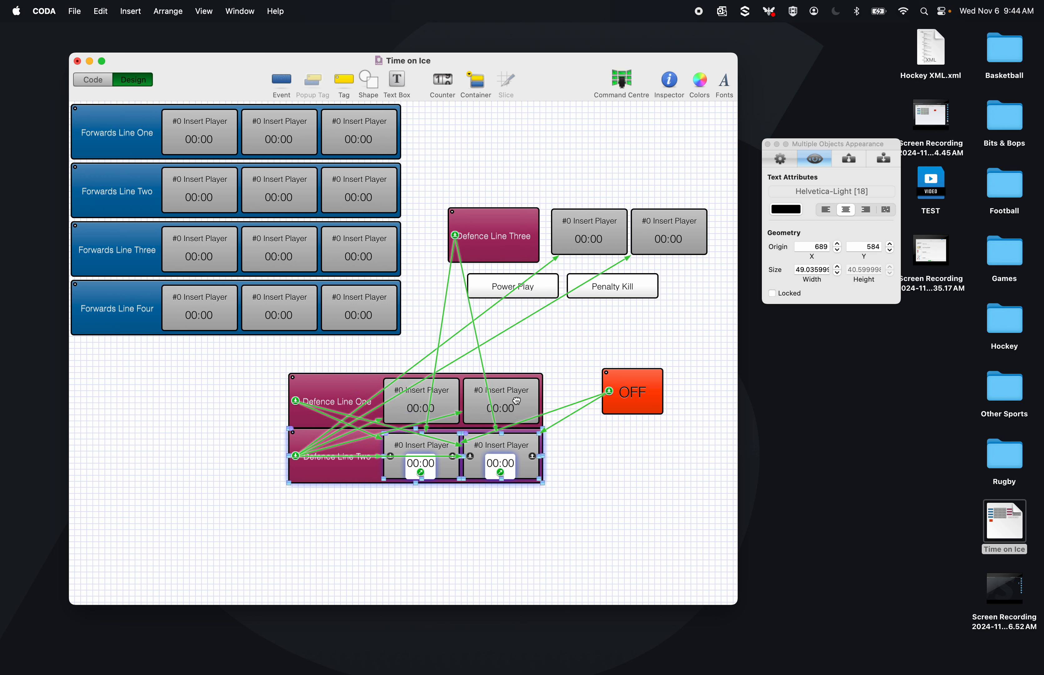
key("Down")
key("Down")
key("Down")
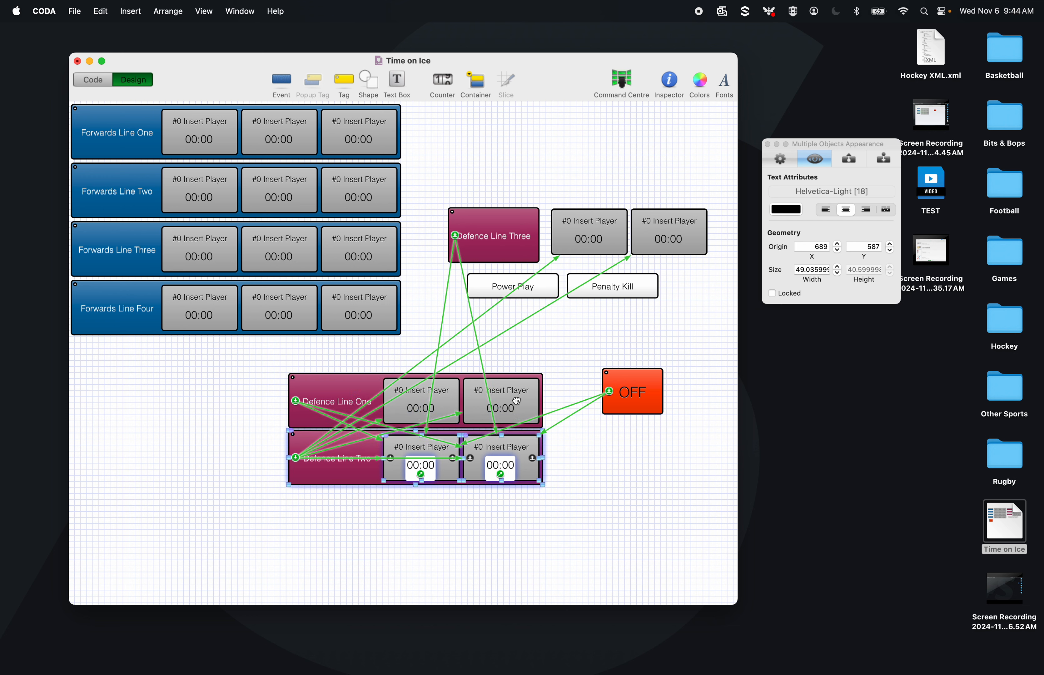
key("Down")
key("Down")
key("Down")
left_click(480, 523)
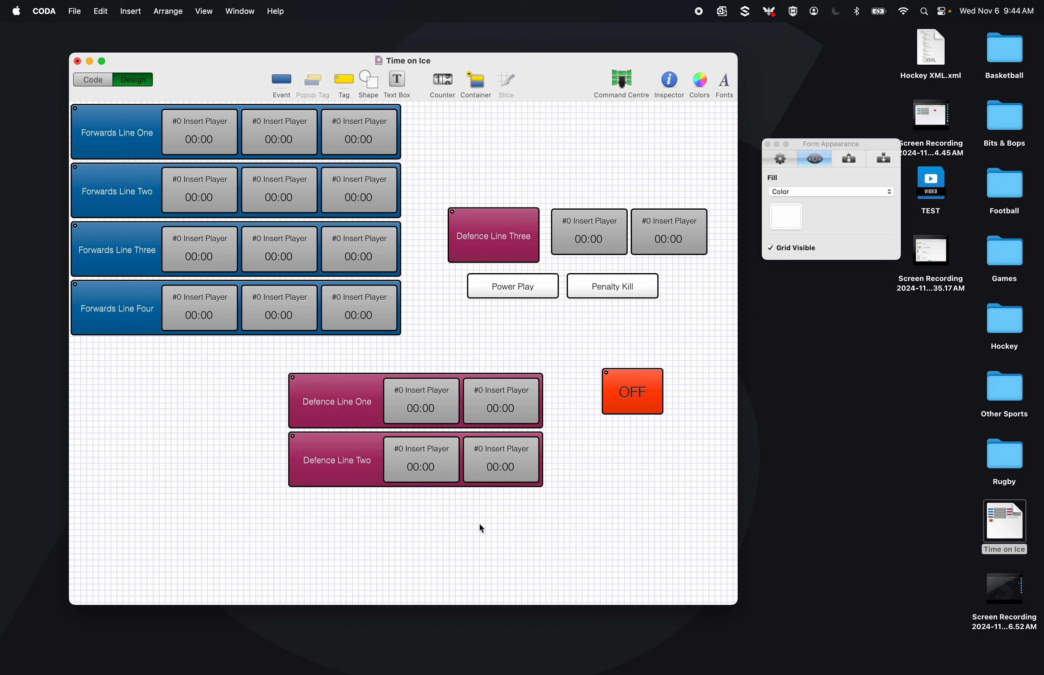
- Move the Defence Line Three button and its two players below the Defence Line Two group
left_click_drag(703, 256, 309, 525)
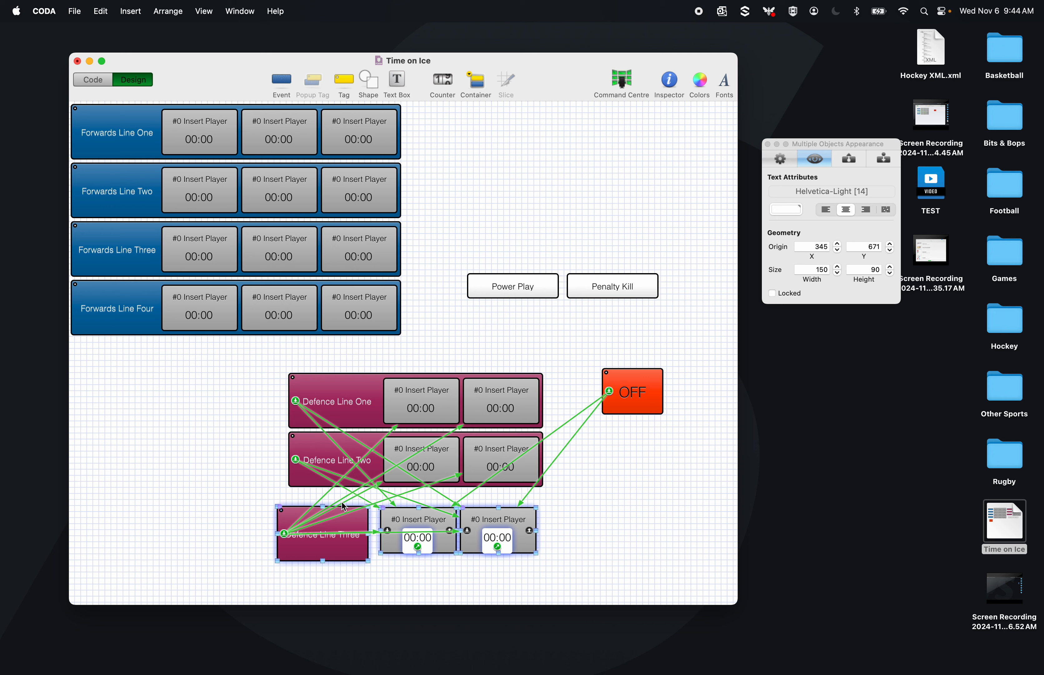
left_click(339, 570)
left_click(339, 554)
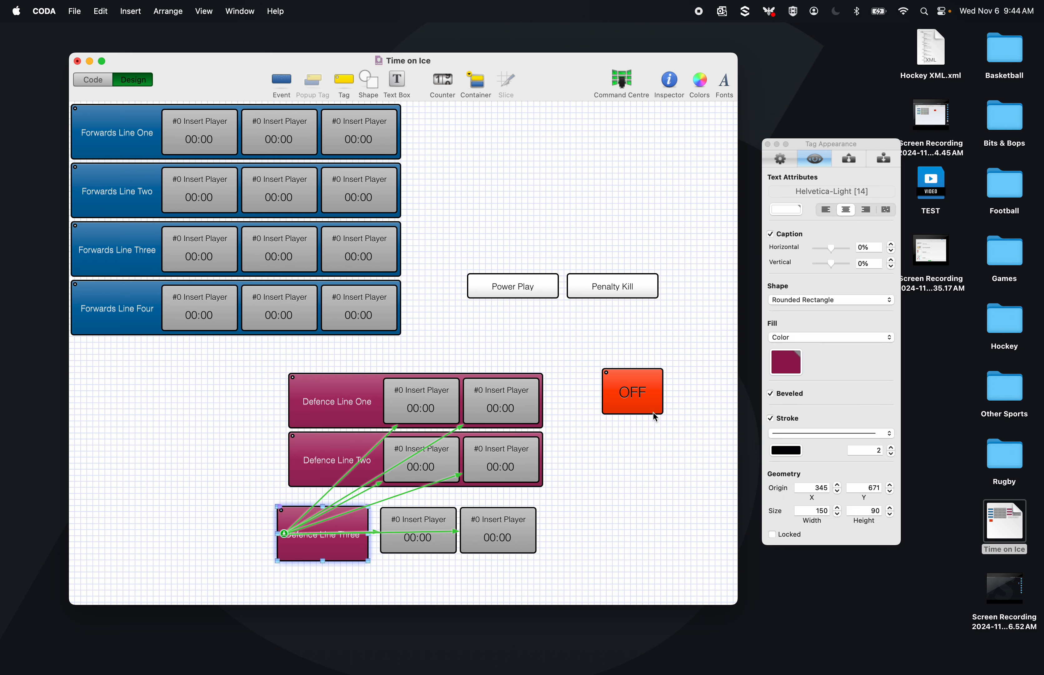
- Set the Defence Line Three button's width to 420 and send it behind its players
left_click(814, 510)
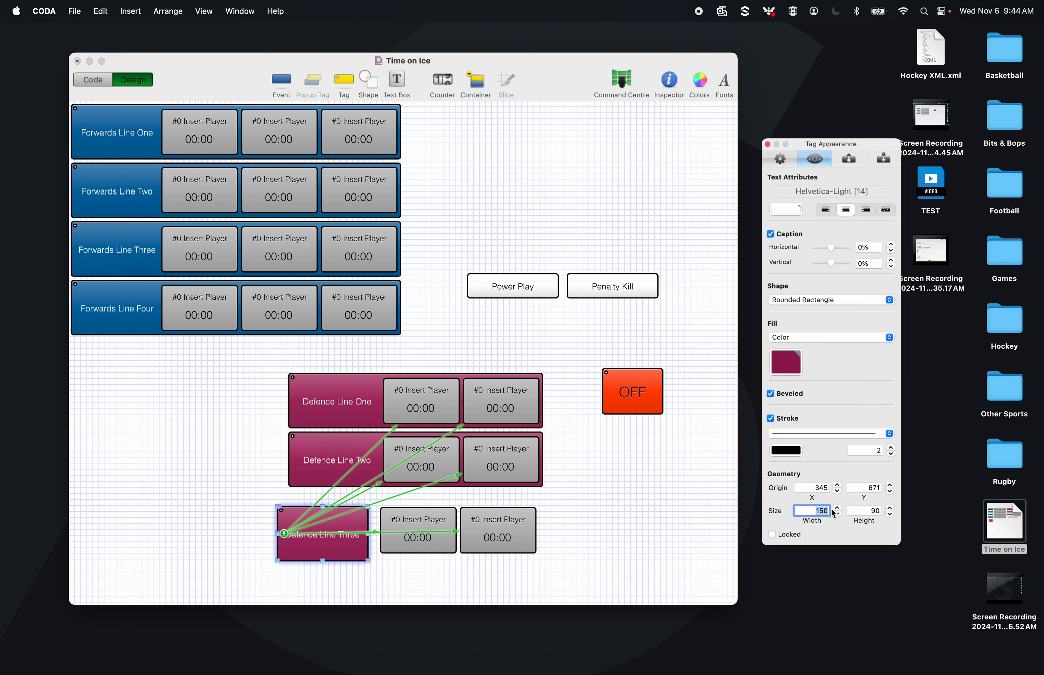
key("Return")
right_click(525, 544)
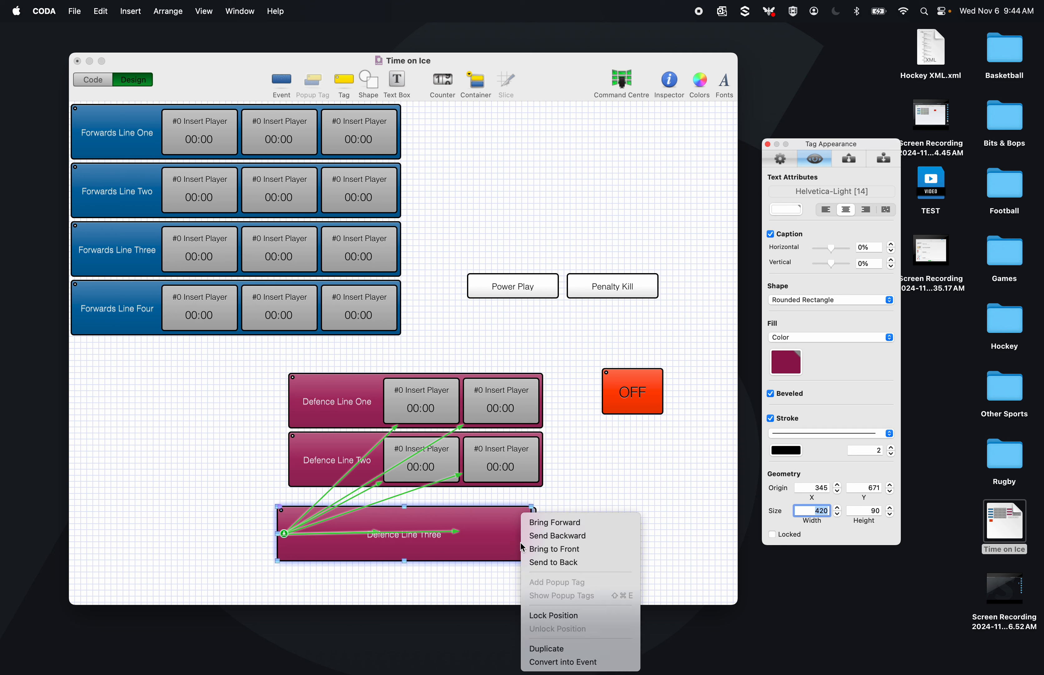
left_click(554, 563)
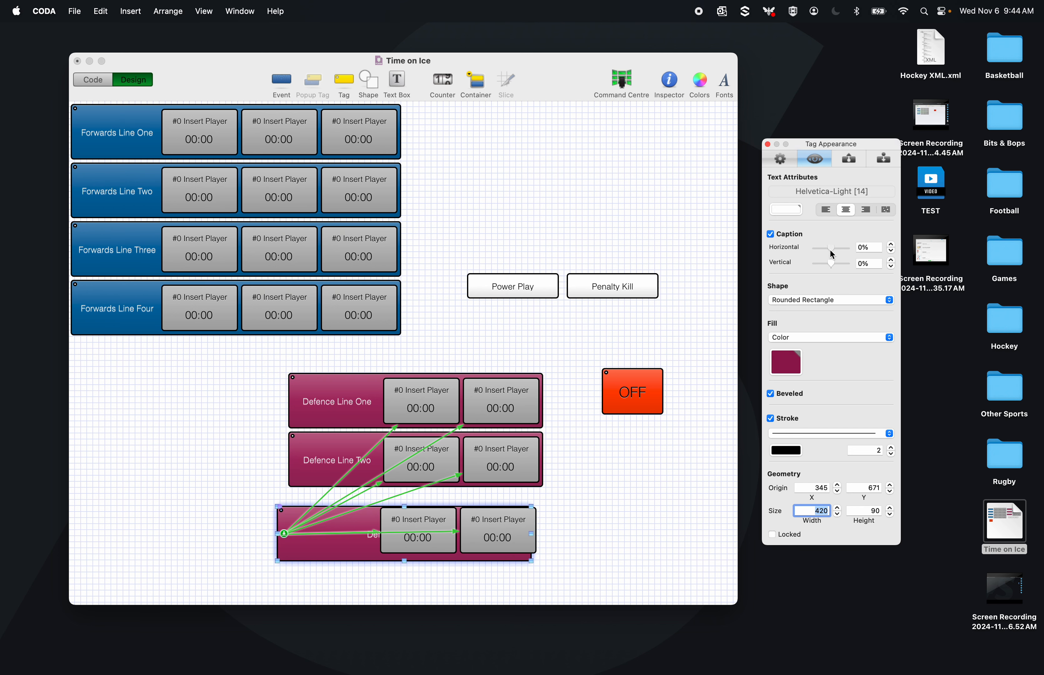
- Offset the Defence Line Three caption horizontally to -31% and position the button around its players at X 359, Y 665
left_click_drag(830, 247, 825, 251)
right_click(372, 548)
left_click(348, 568)
left_click_drag(361, 548, 369, 544)
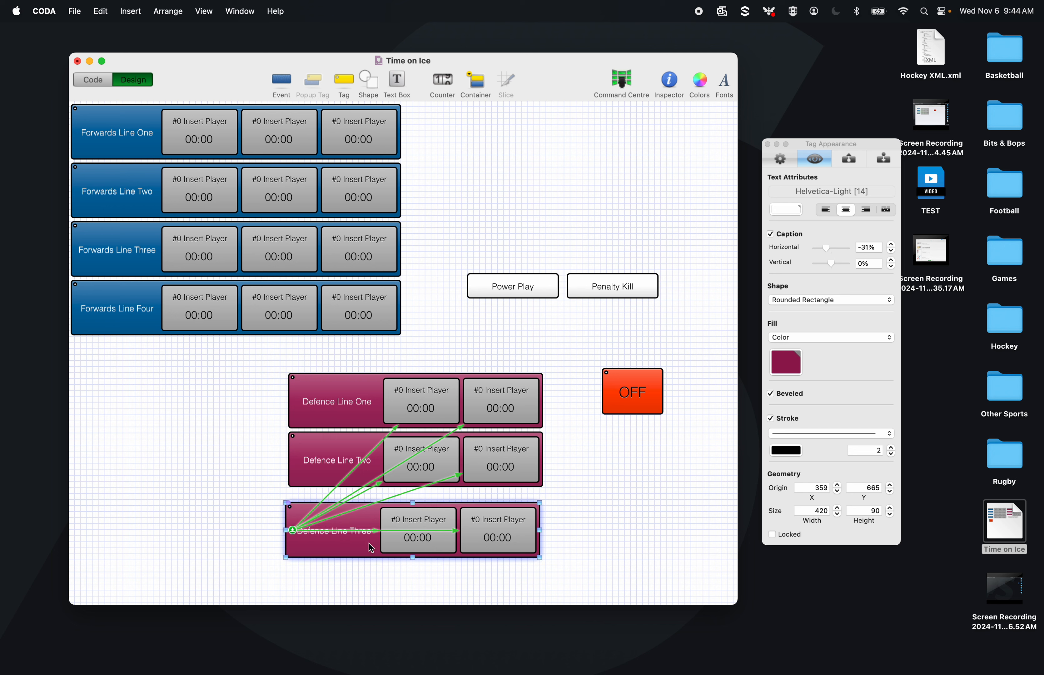
- Align the Defence Line Three group with Defence Line Two and nudge it down until a small gap separates them
mouse_move(295, 571)
left_mouse_down()
mouse_move(366, 567)
mouse_move(545, 527)
mouse_move(291, 574)
left_mouse_up()
left_click(543, 521)
left_click_drag(444, 544, 446, 508)
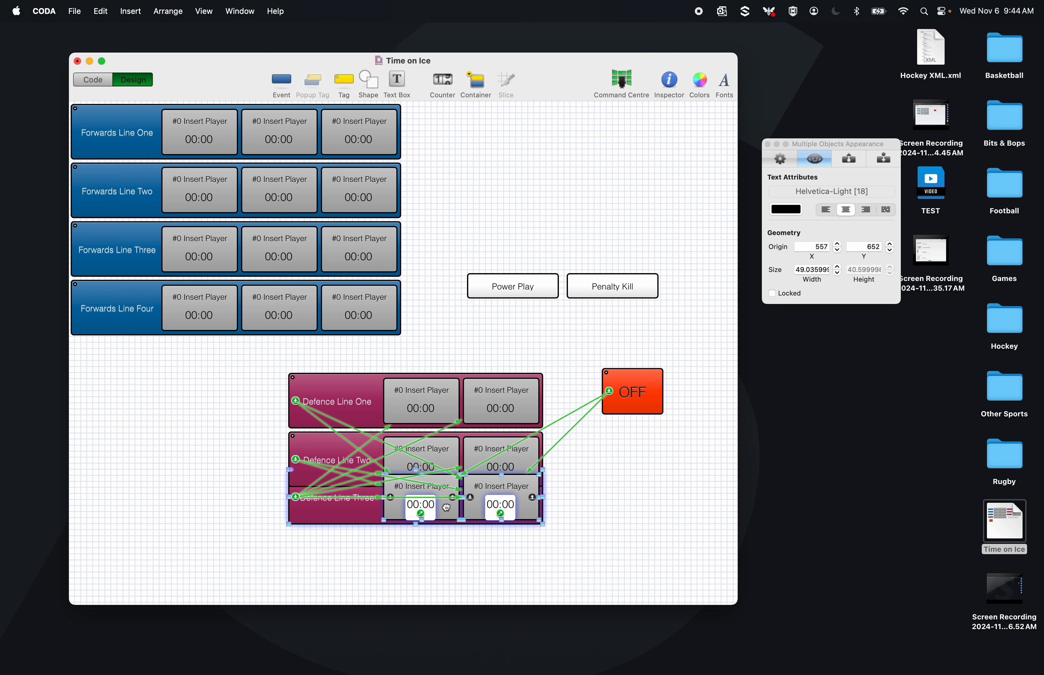
left_click_drag(446, 507, 446, 507)
left_click(599, 564)
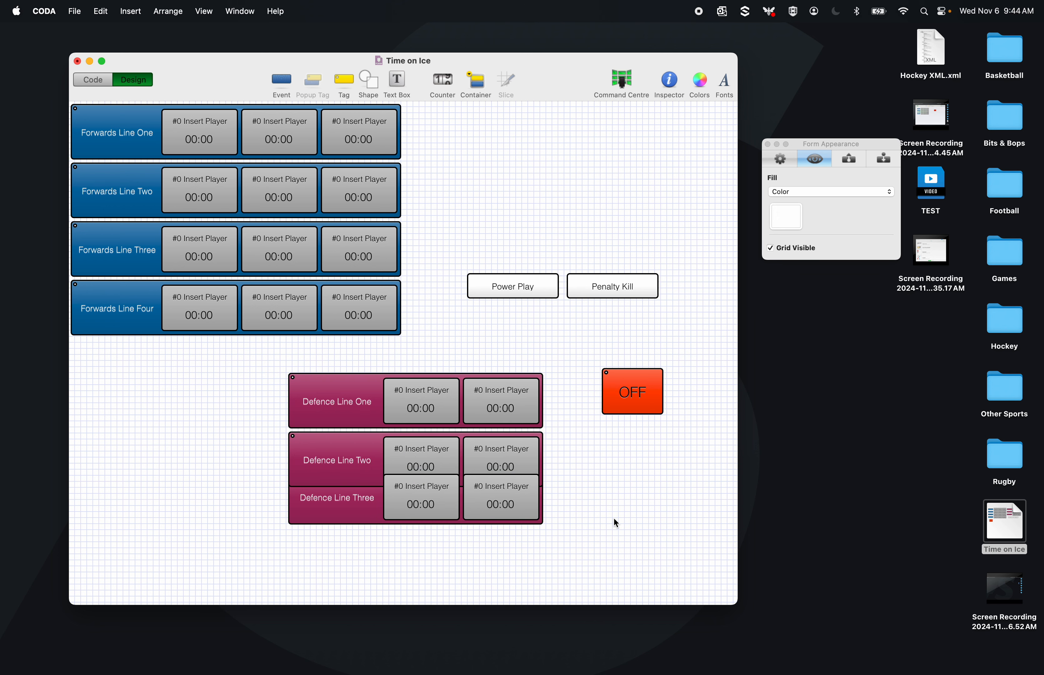
left_click_drag(613, 518, 251, 519)
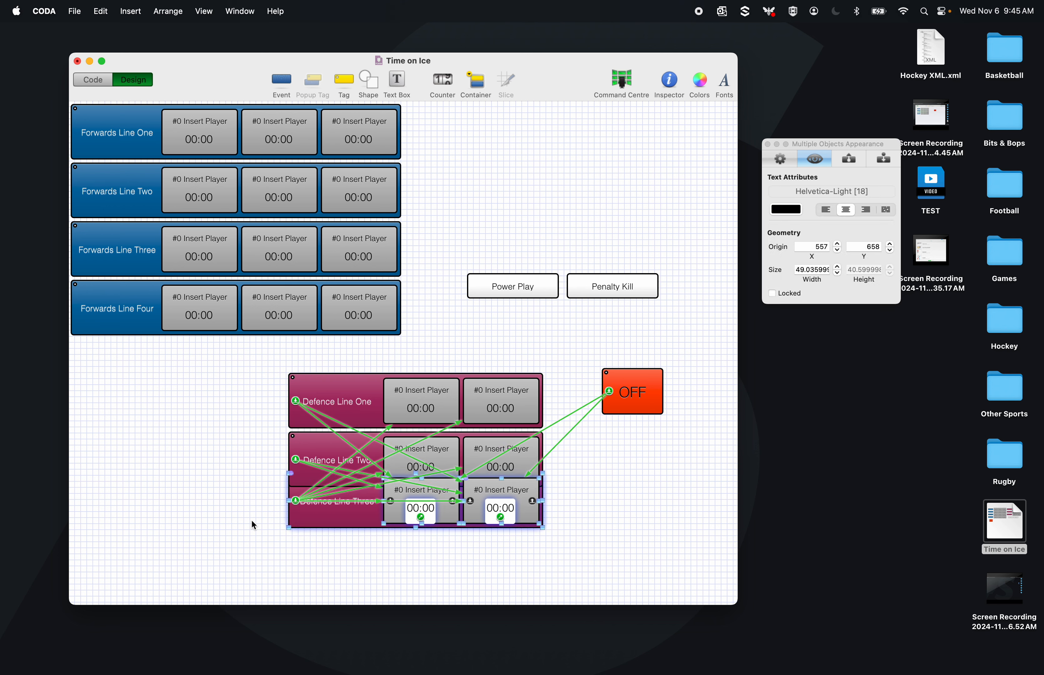
key("Down")
key("Down")
key("Down")
key("Down")
key("Down")
key("Down")
key("Down")
key("Down")
key("Down")
key("Down")
key("Down")
key("Down")
key("Down")
key("Down")
key("Down")
key("Down")
key("Down")
key("Down")
key("Down")
key("Down")
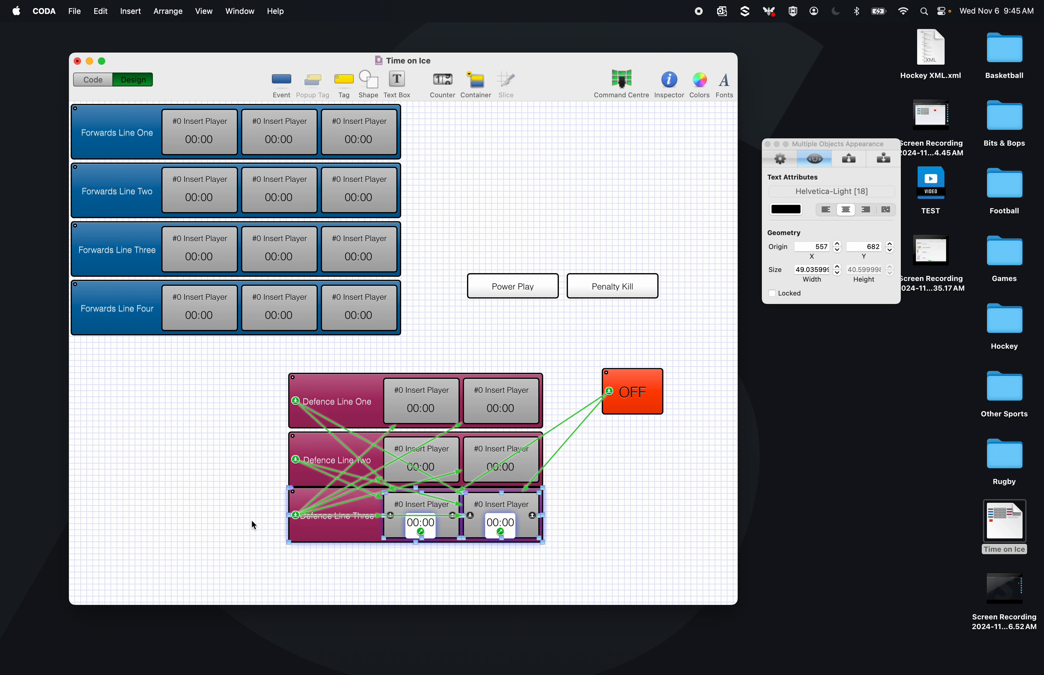
key("Down")
key("Down")
key("Down")
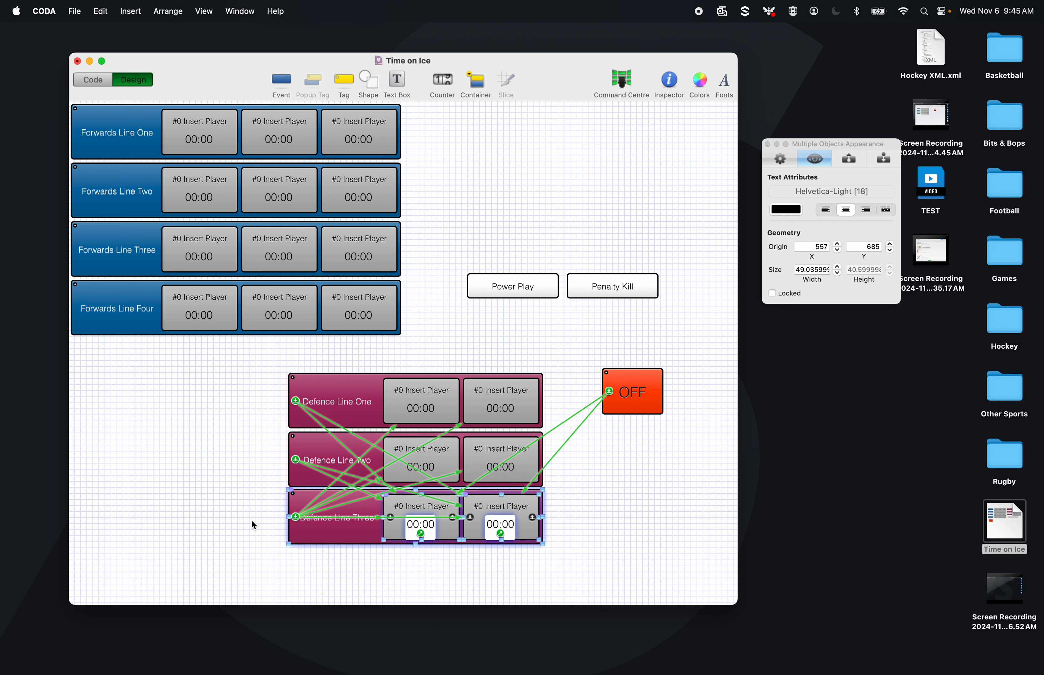
key("Down")
key("Down")
- Move the three Defence Line groups together beside Forwards Lines One to Three, leaving a small gap between the columns
left_click_drag(310, 583, 547, 380)
left_click_drag(484, 383, 592, 116)
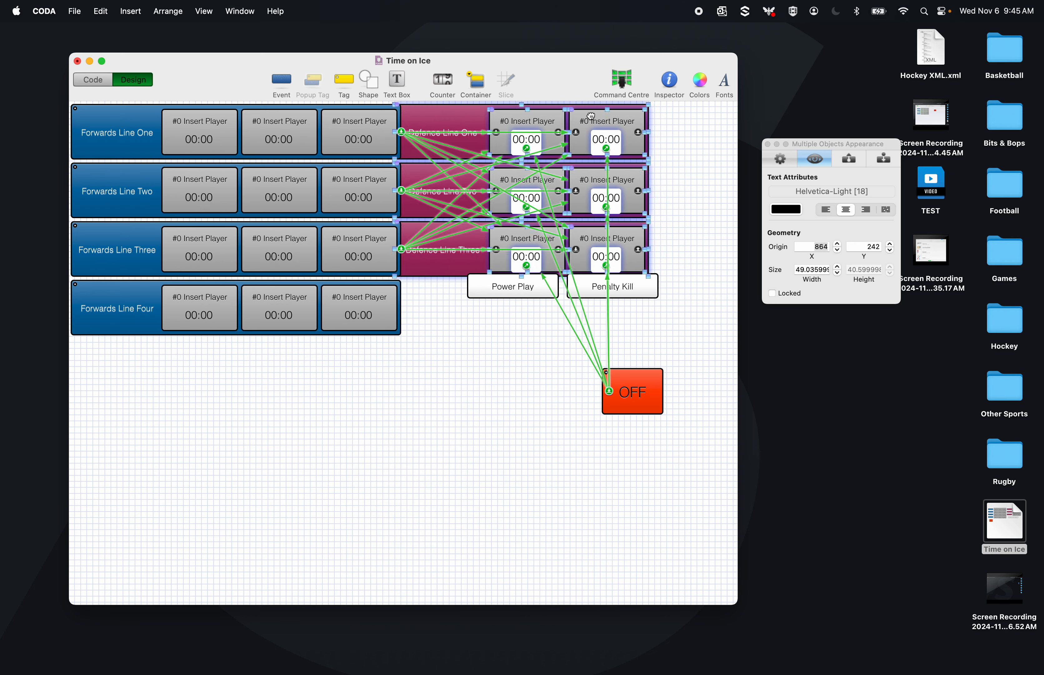
key("Right")
key("Right")
key("Right")
key("Right")
key("Right")
key("Right")
key("Right")
key("Right")
key("Right")
key("Right")
key("Right")
key("Right")
key("Right")
key("Right")
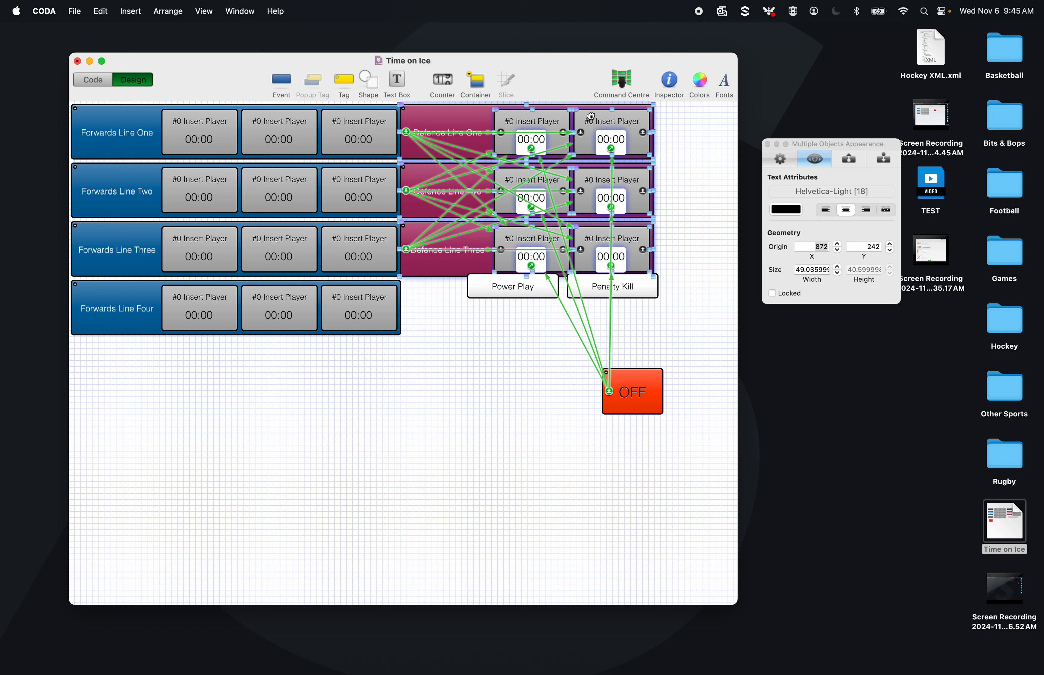
key("Right")
key("Right")
key("Right")
key("Right")
key("Right")
left_click(501, 385)
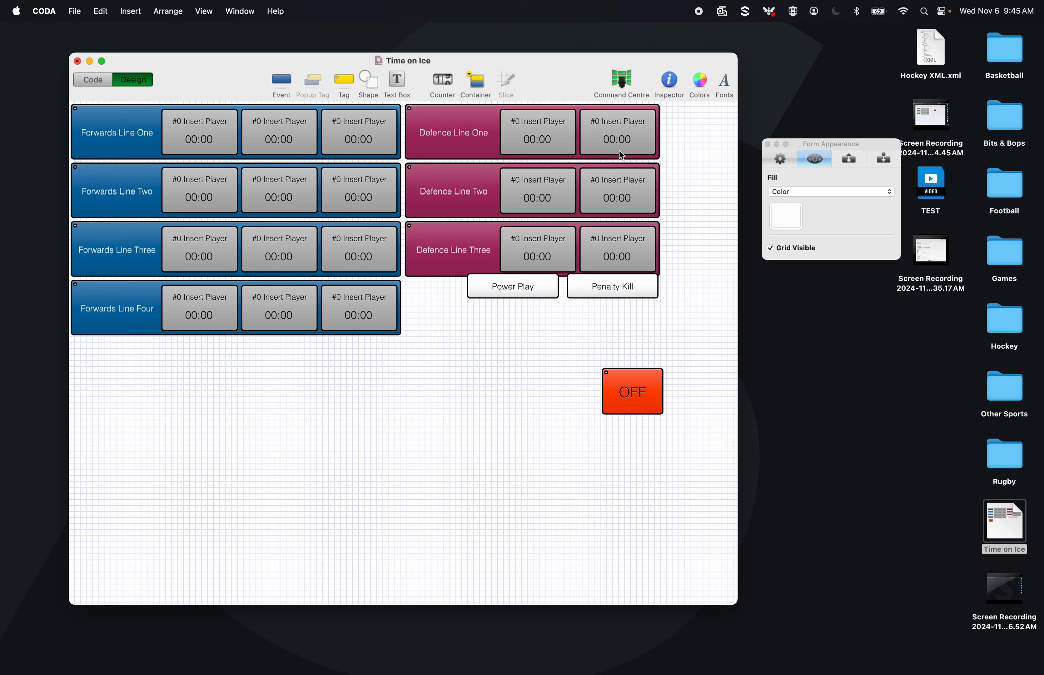
- Move the Power Play and Penalty Kill buttons below Defence Line Three and place the OFF button beside them
left_click_drag(486, 326, 569, 307)
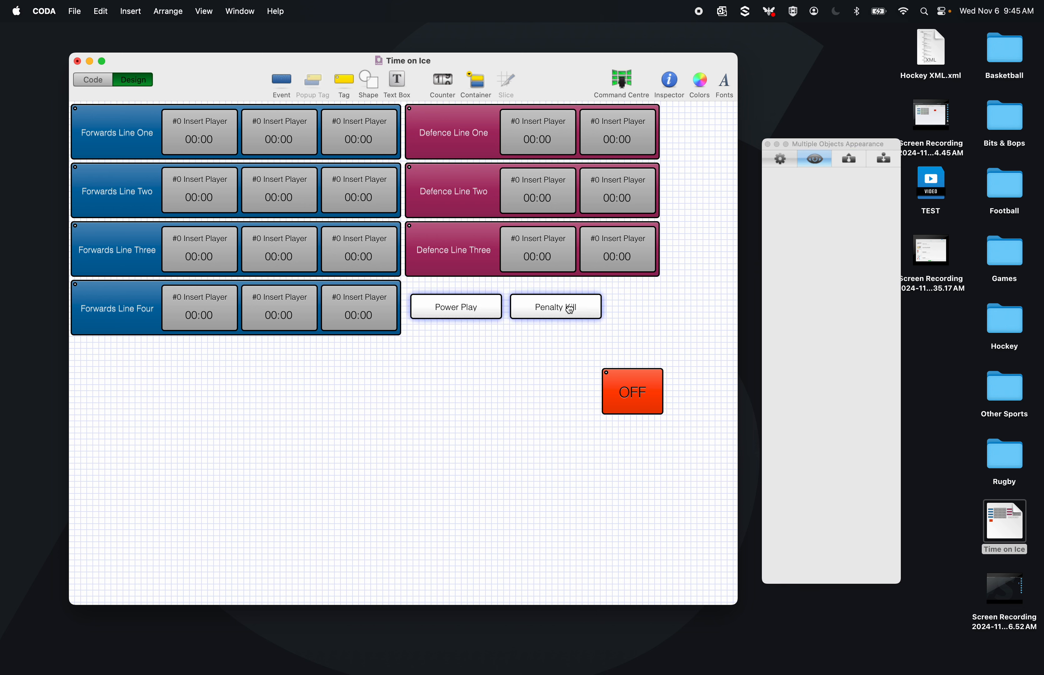
left_click_drag(616, 378, 627, 291)
left_click_drag(692, 295, 462, 306)
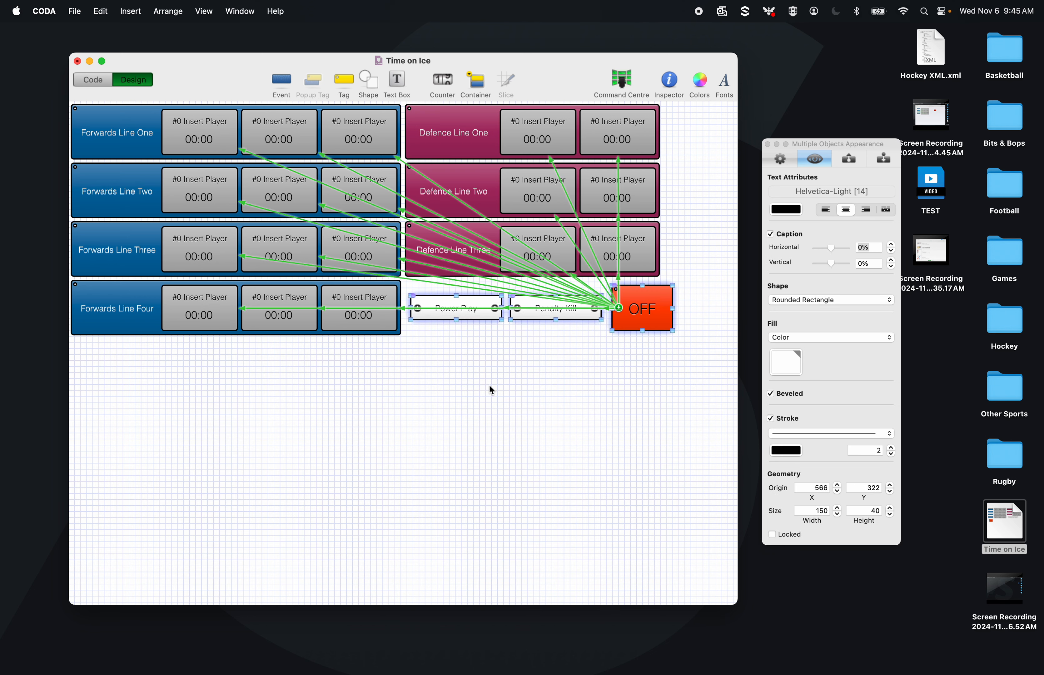
left_click(505, 355)
- Set the OFF button's Y origin to 303 and check its alignment with the Penalty Kill and Power Play buttons
left_click(484, 315)
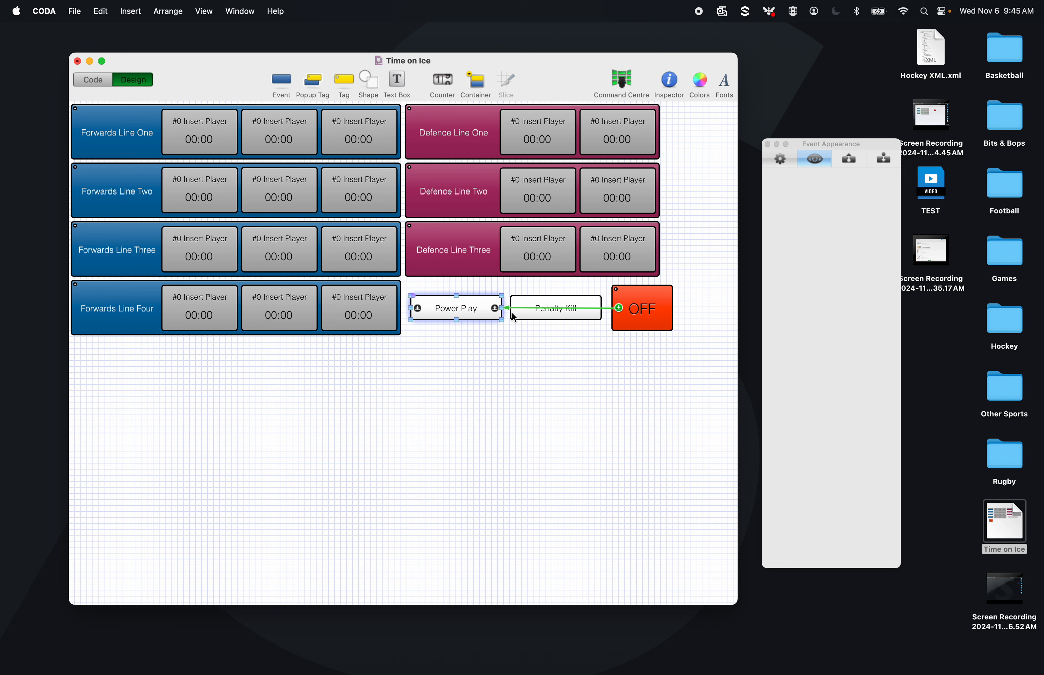
left_click(536, 317)
left_click(634, 314)
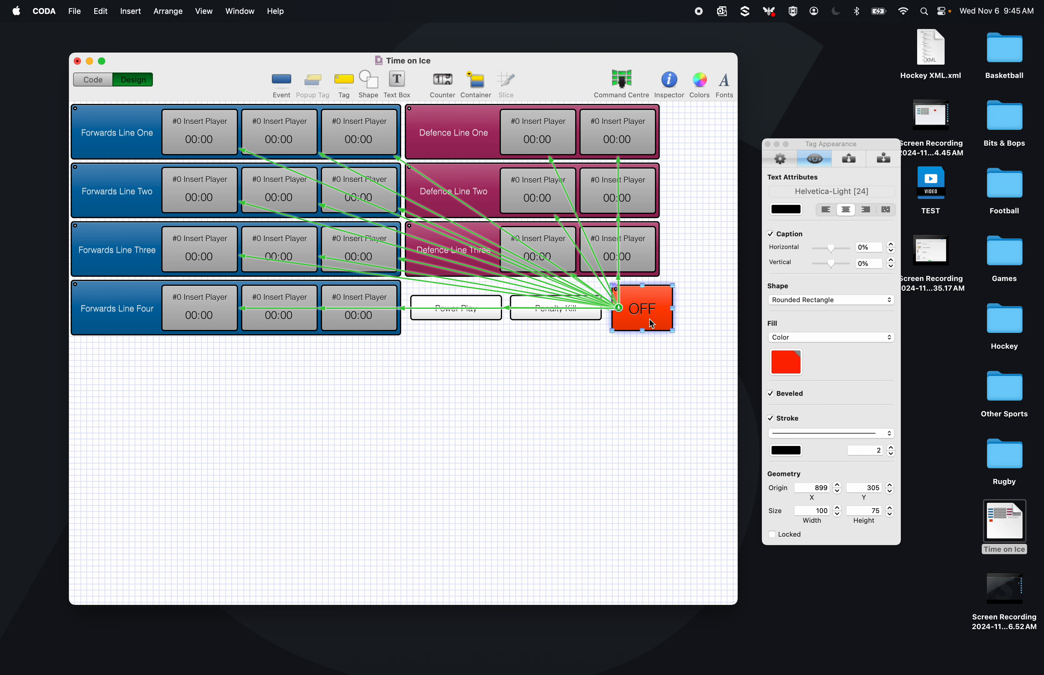
left_click(890, 491)
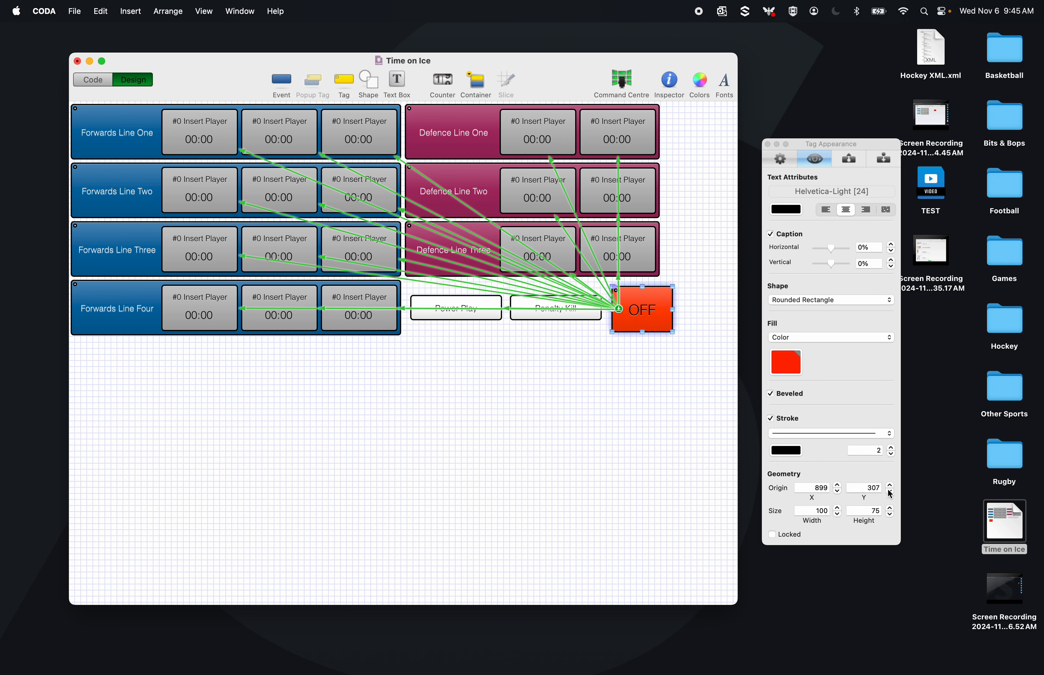
left_click(890, 492)
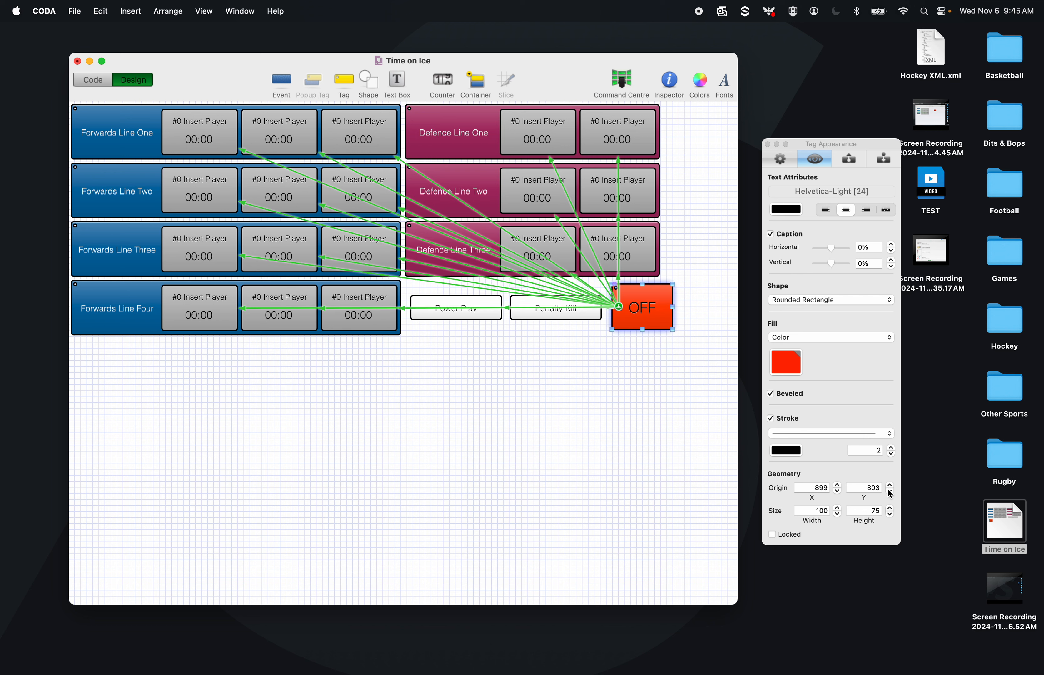
left_click(535, 378)
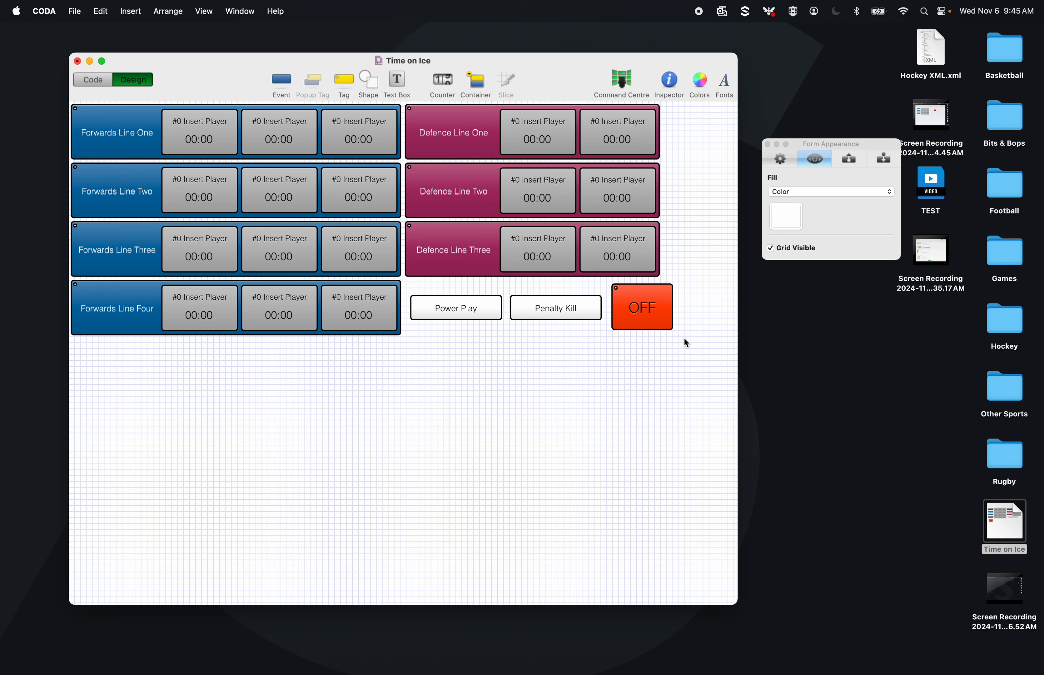
left_click(576, 307)
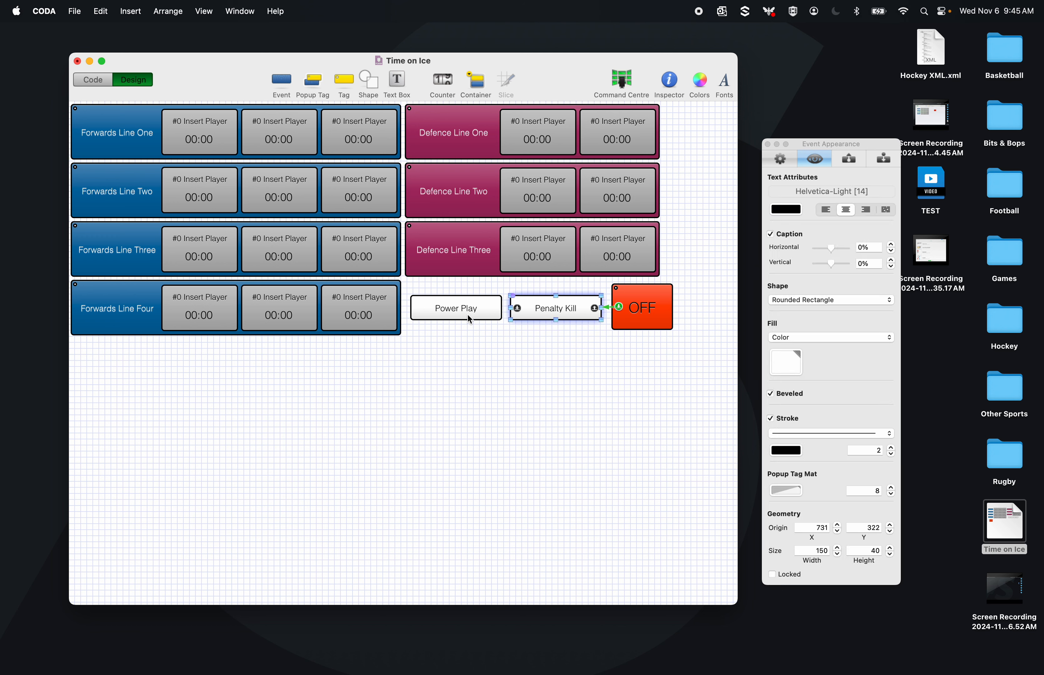
left_click(467, 315)
left_click(470, 333)
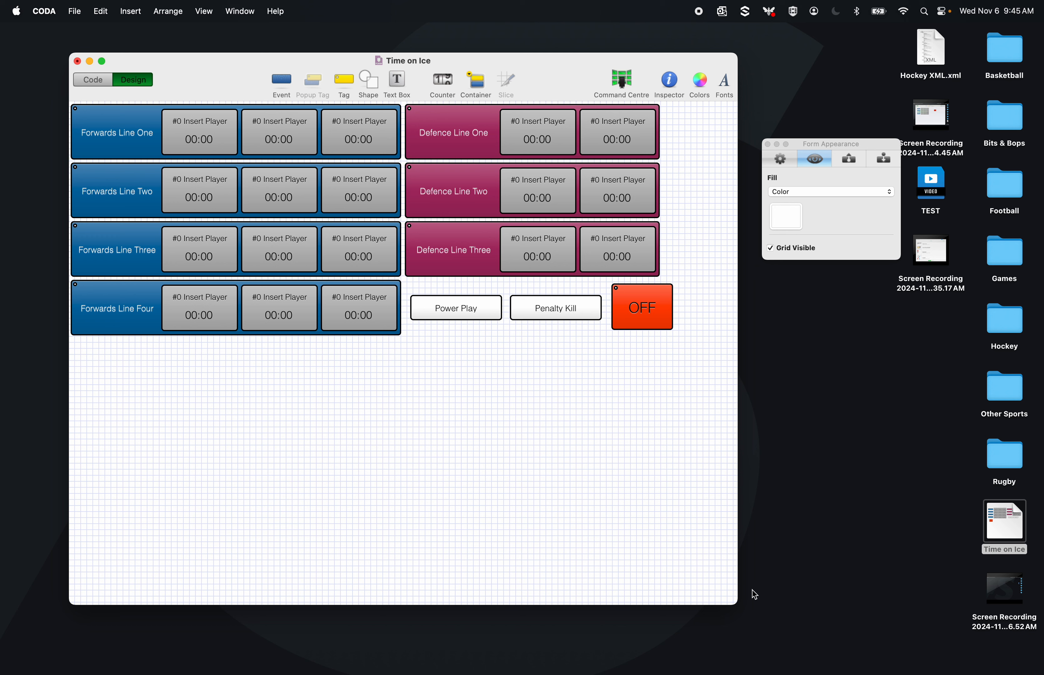
- Save the Time on Ice form, then close its window and the inspector
left_click_drag(716, 561, 718, 532)
key("super+s")
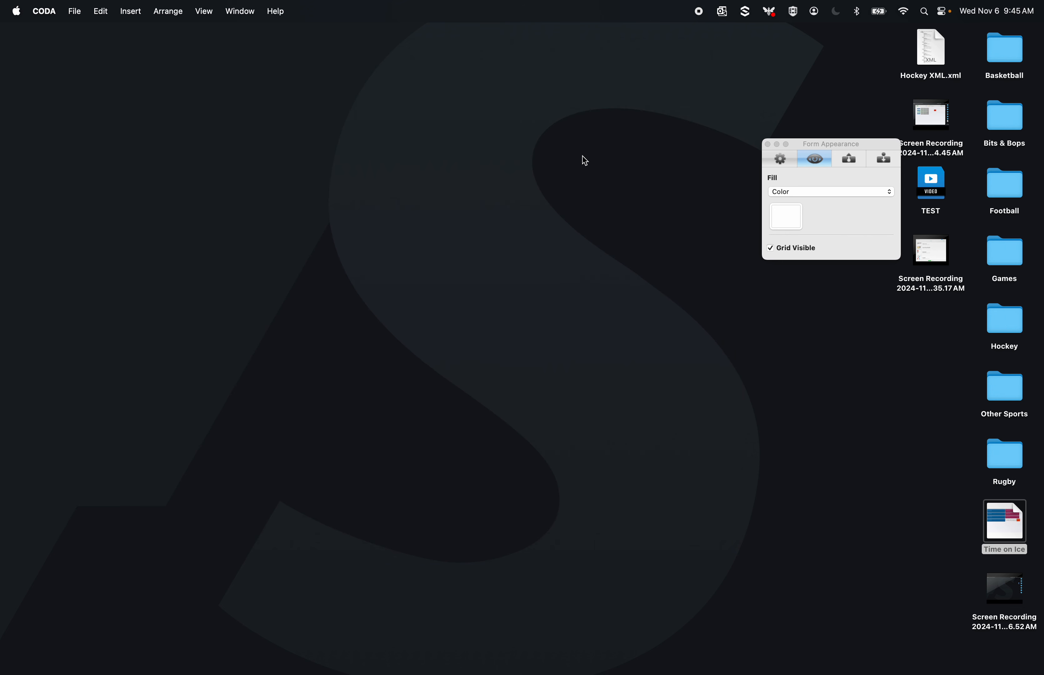
left_click(767, 144)
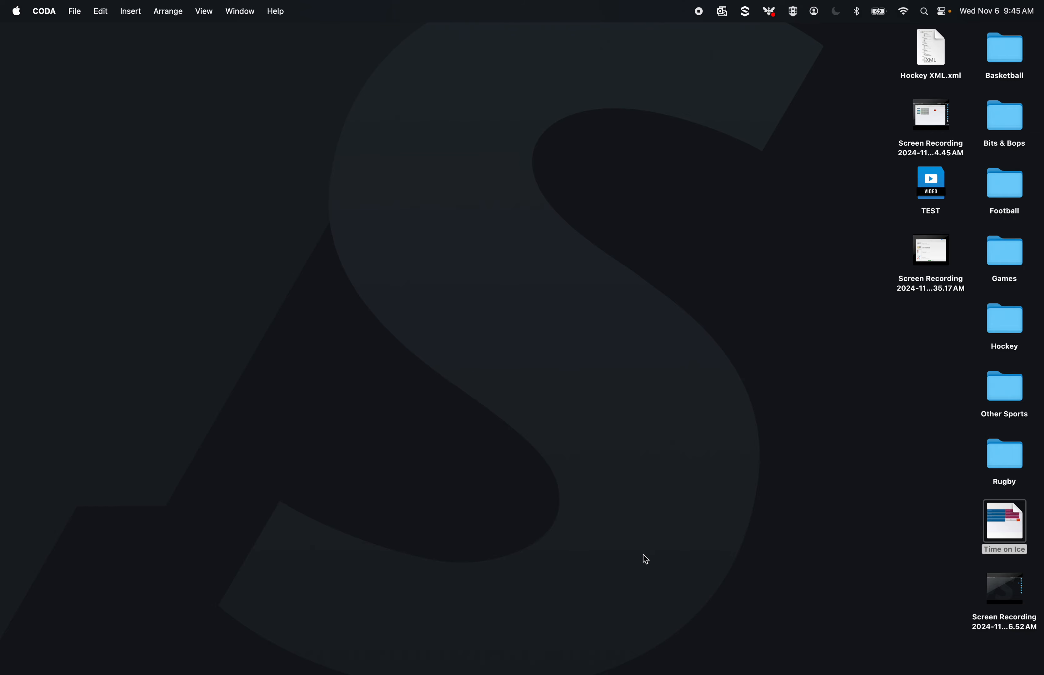
mouse_move(606, 671)
left_click(508, 654)
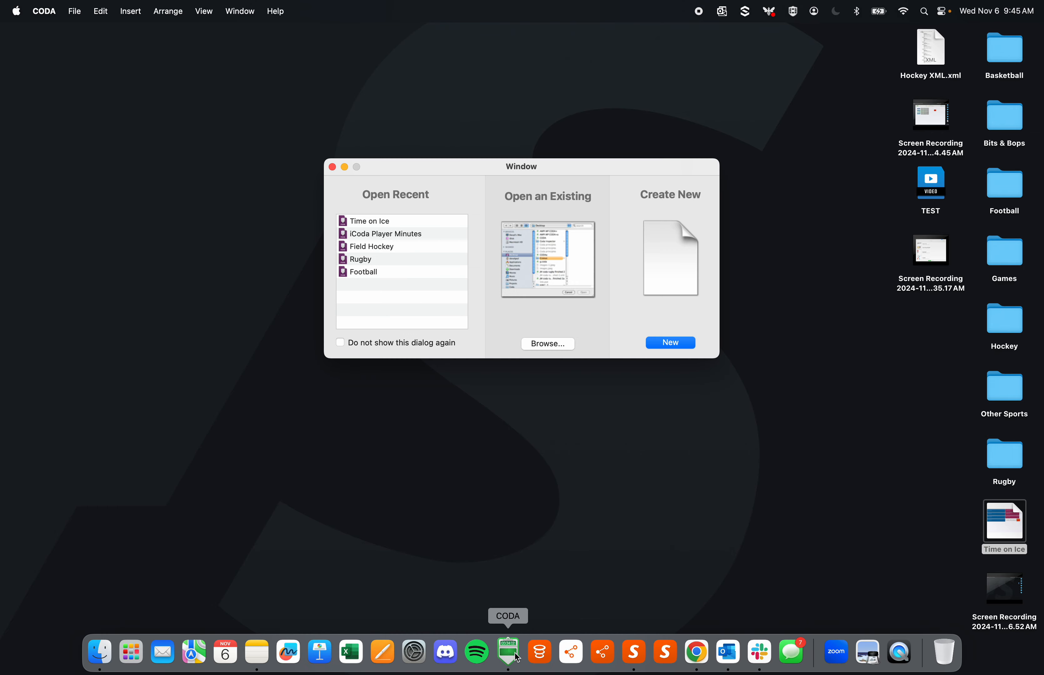
double_click(385, 233)
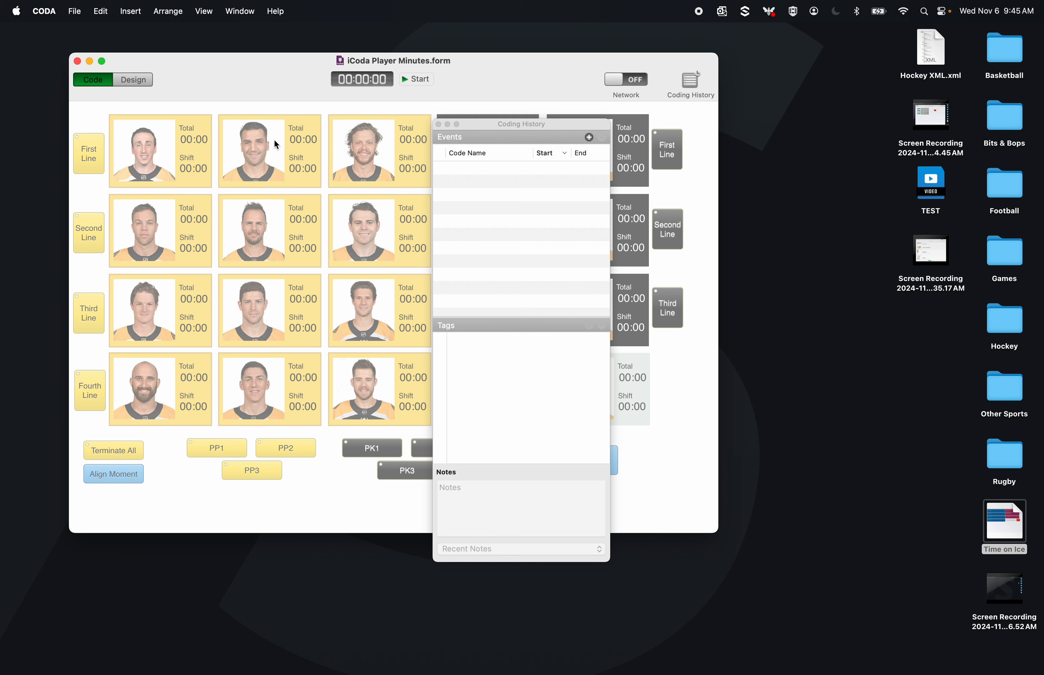
left_click(89, 62)
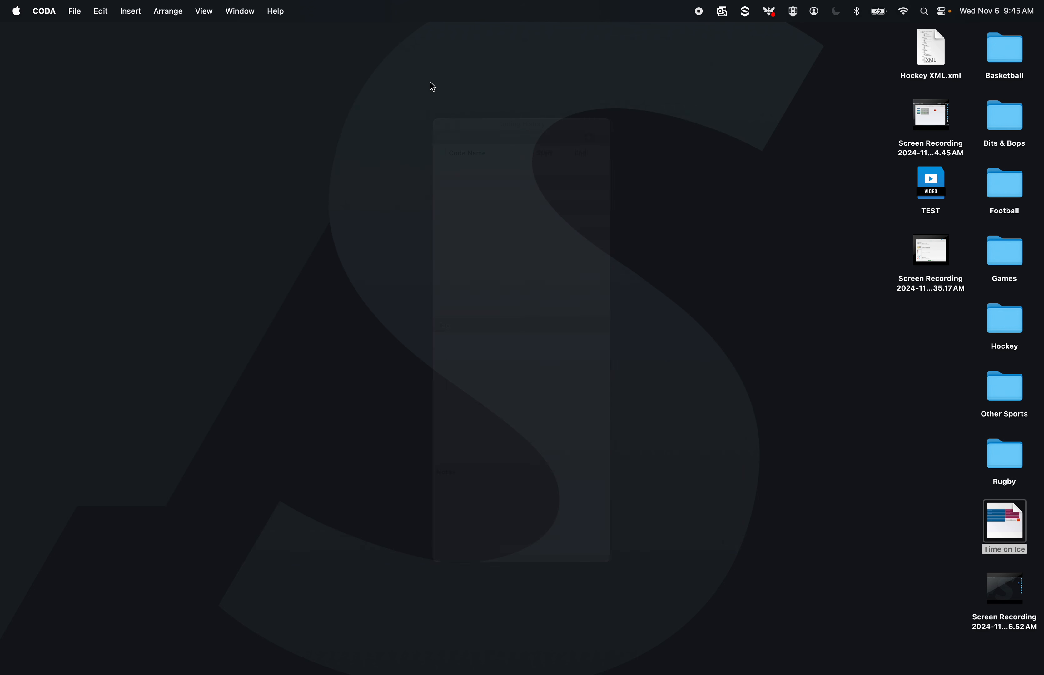
- Open Command Centre and delete the existing Time on Ice form from the iPad
left_click(49, 11)
left_click(69, 120)
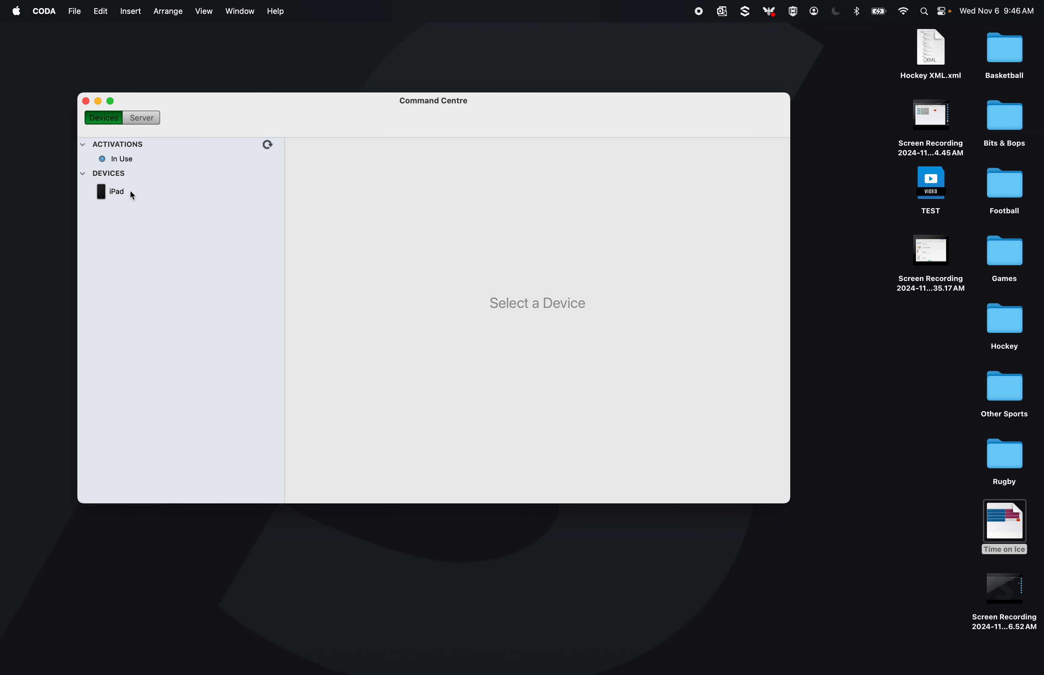
left_click(131, 194)
left_click(340, 221)
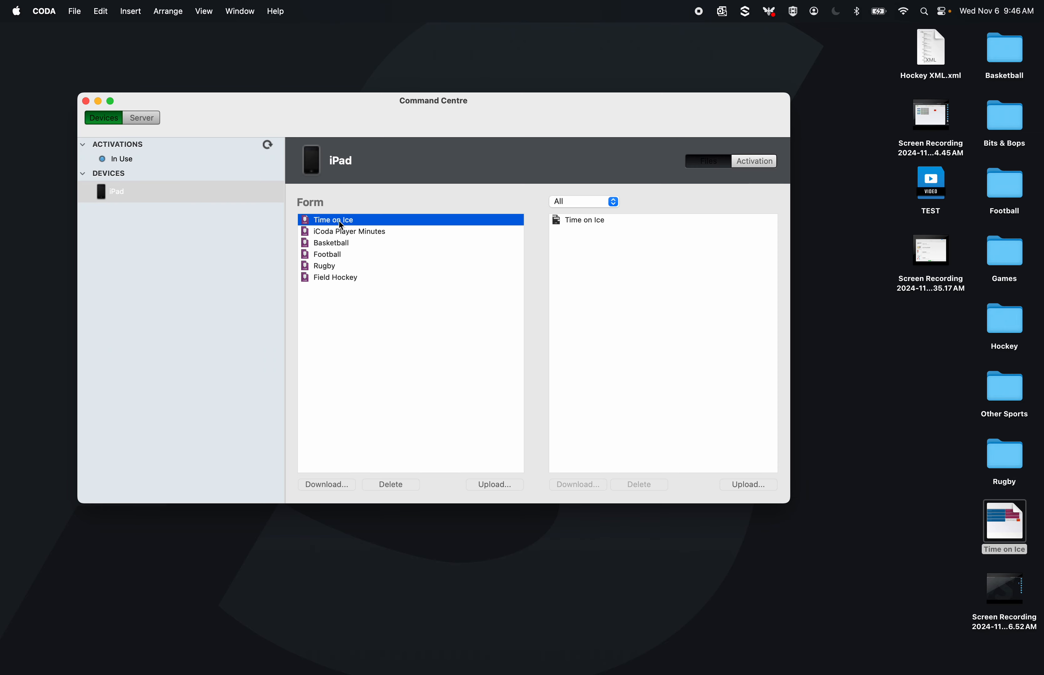
left_click(408, 483)
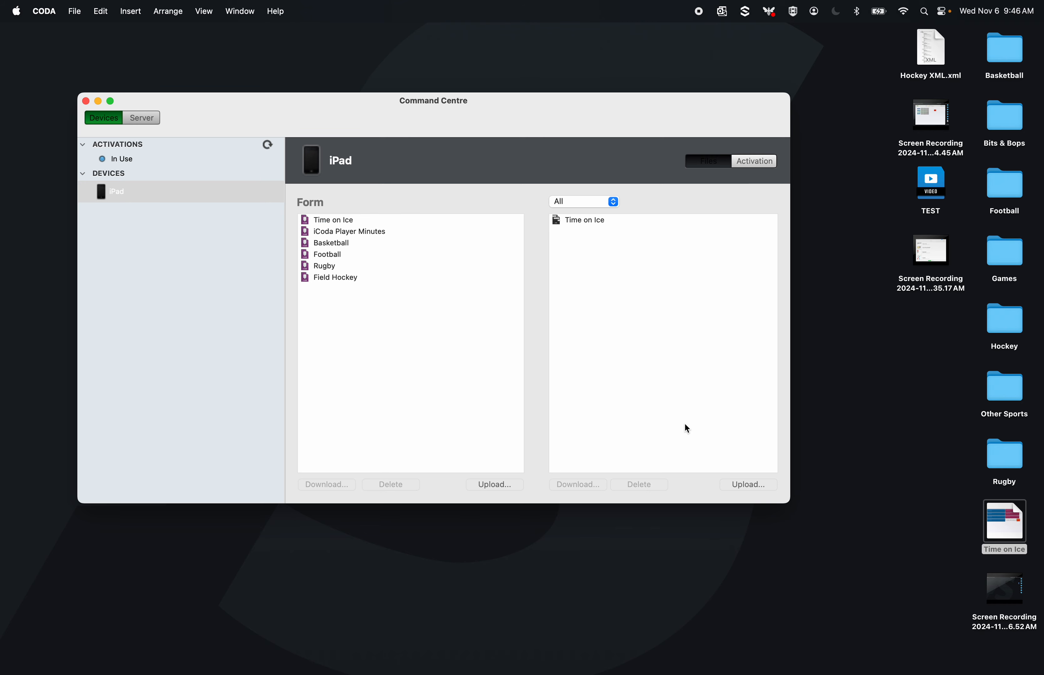